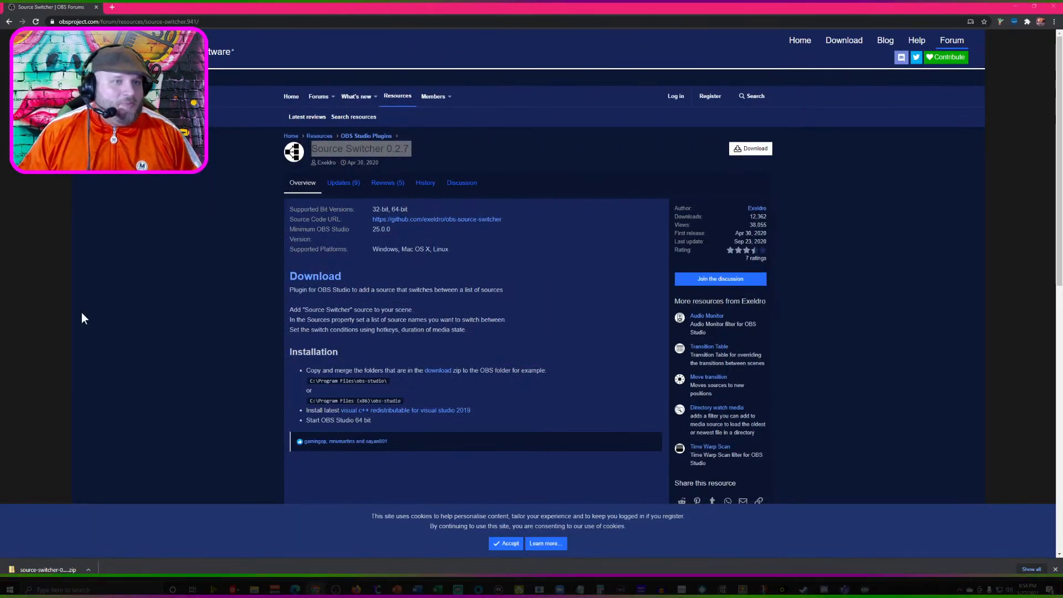
- Switch from the plugin page to OBS Studio and check the available source types for Source Switcher
{"action": "left_click", "coordinate": [380, 150]}
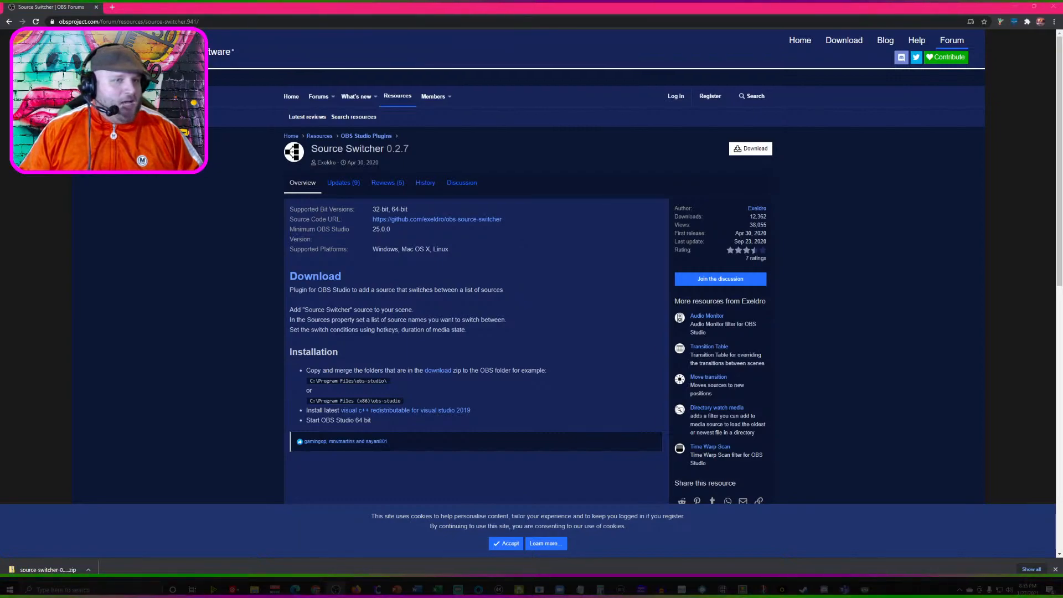
{"action": "left_click_drag", "start_coordinate": [1062, 52], "coordinate": [539, 1]}
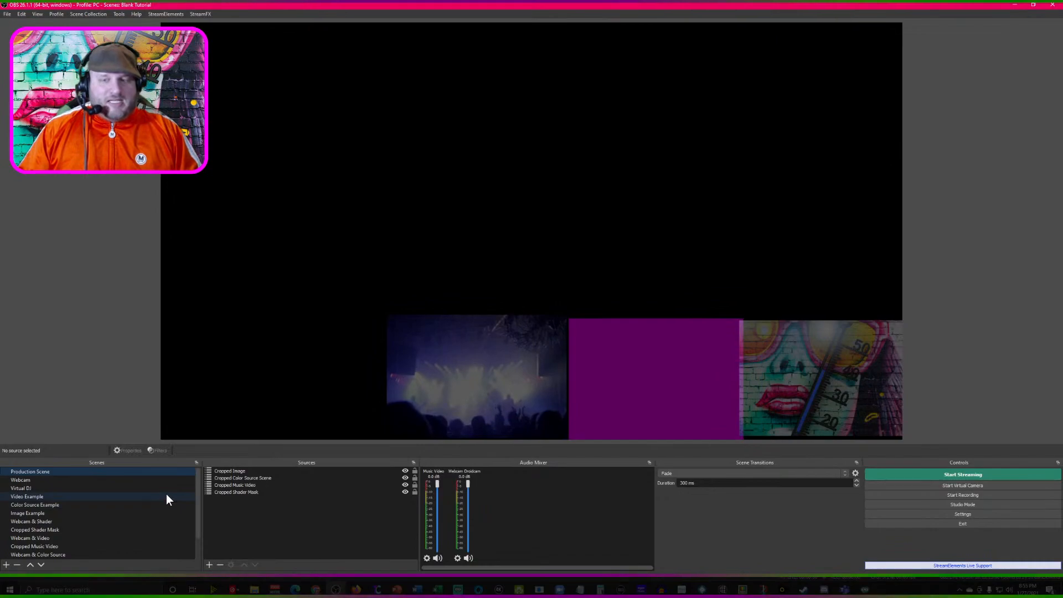
{"action": "left_click", "coordinate": [209, 565]}
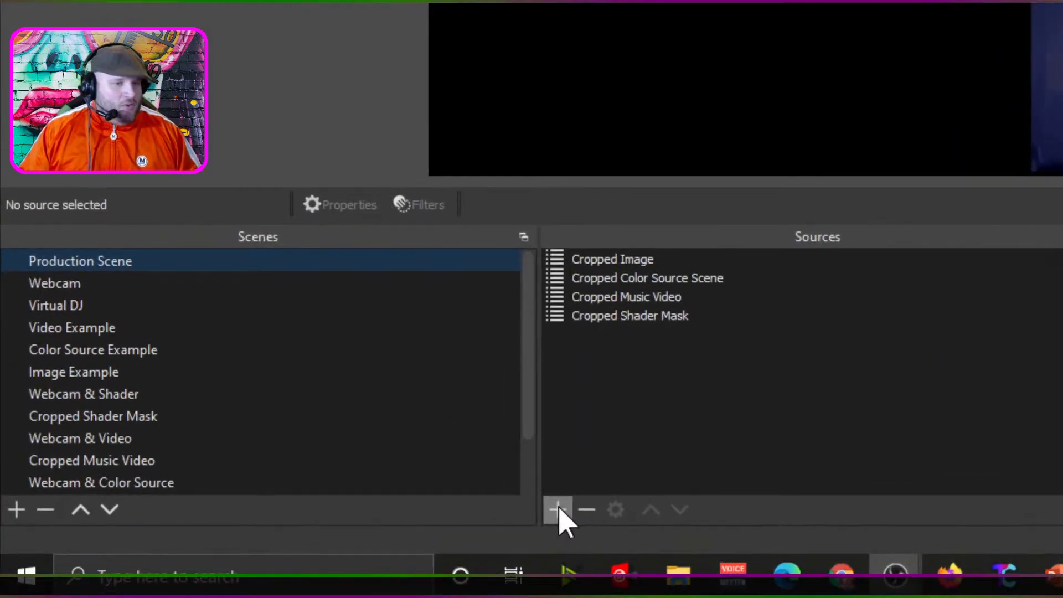
{"action": "left_click", "coordinate": [558, 509]}
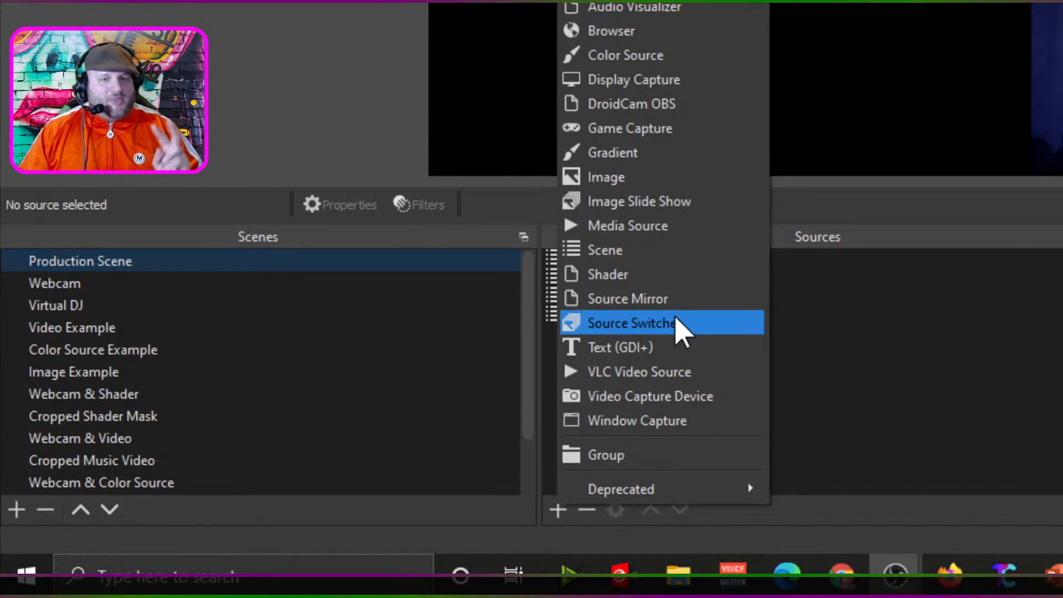
{"action": "left_click", "coordinate": [675, 318]}
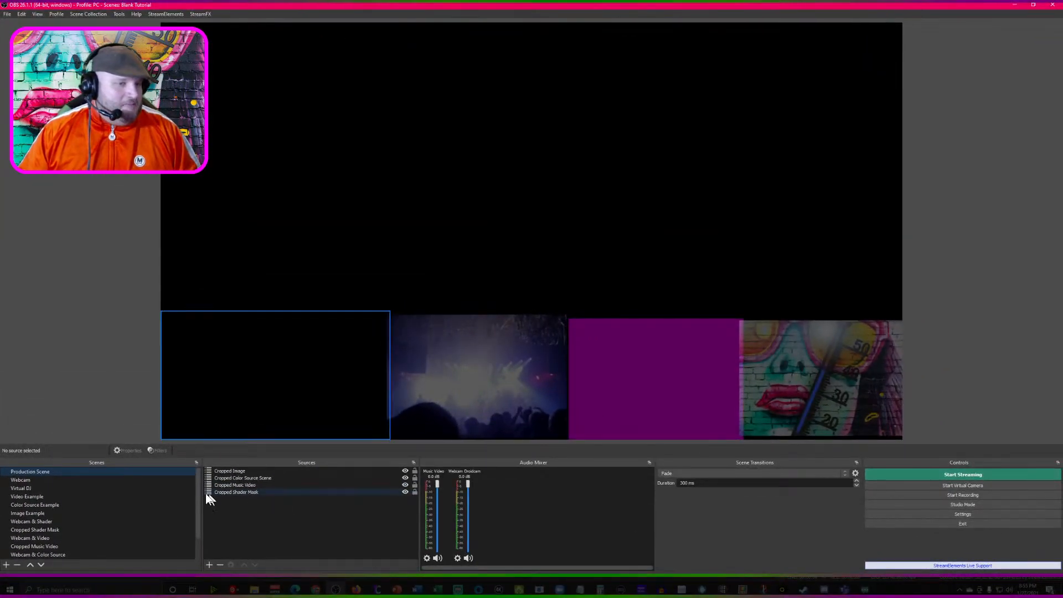
- Remove the Webcam scene, and cancel the removal of the Virtual DJ scene
{"action": "left_click", "coordinate": [72, 479]}
{"action": "key", "text": "Delete"}
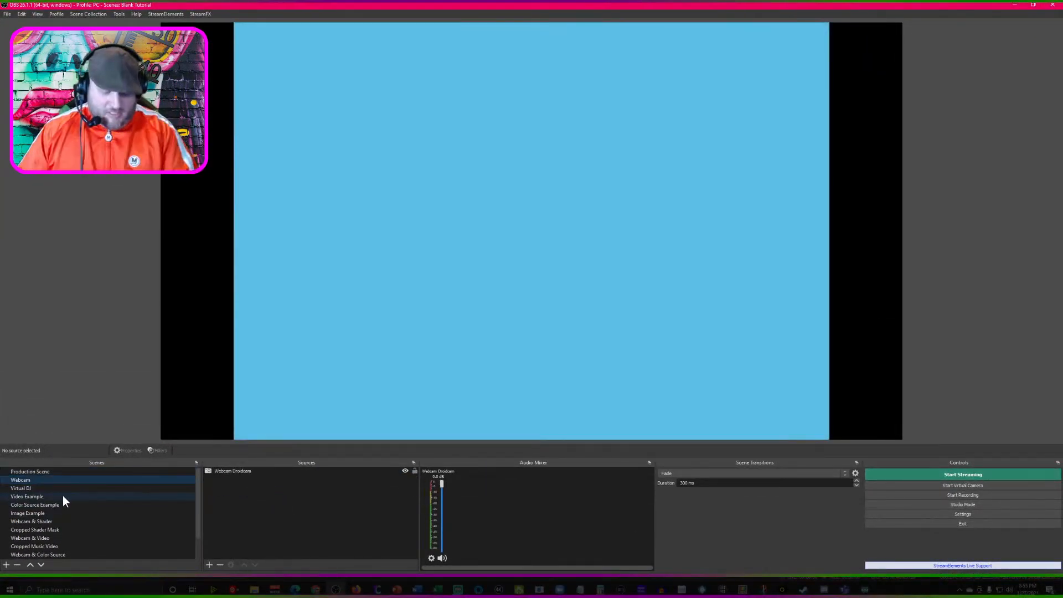
{"action": "key", "text": "Return"}
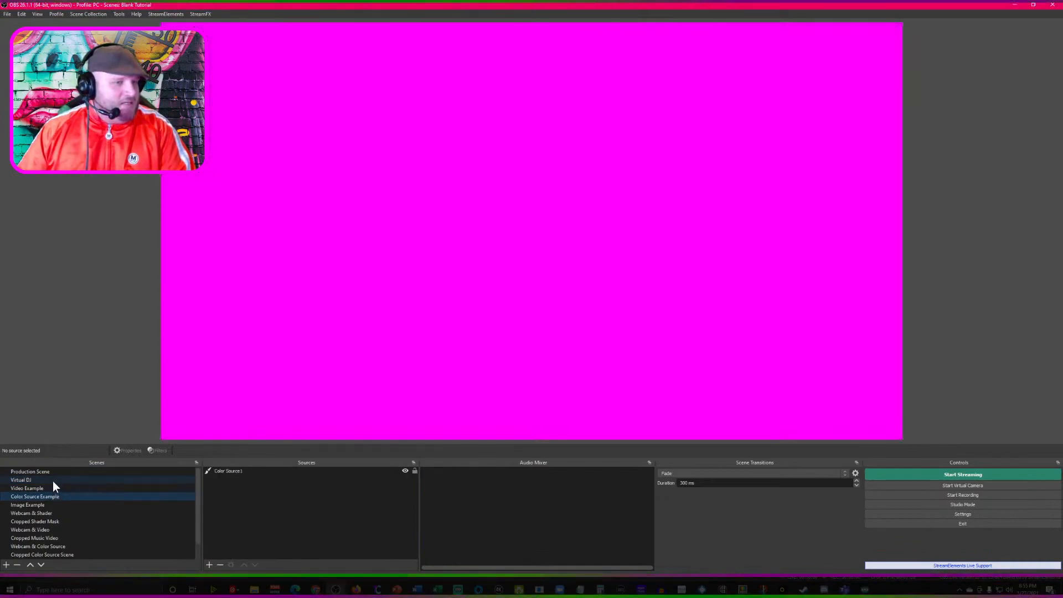
{"action": "key", "text": "Delete"}
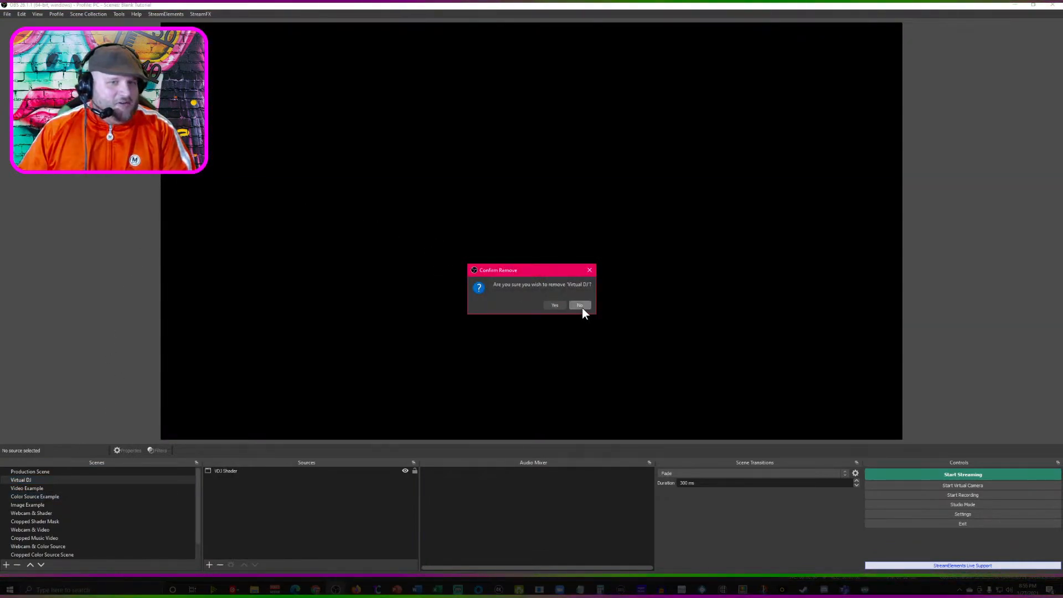
{"action": "left_click", "coordinate": [578, 305]}
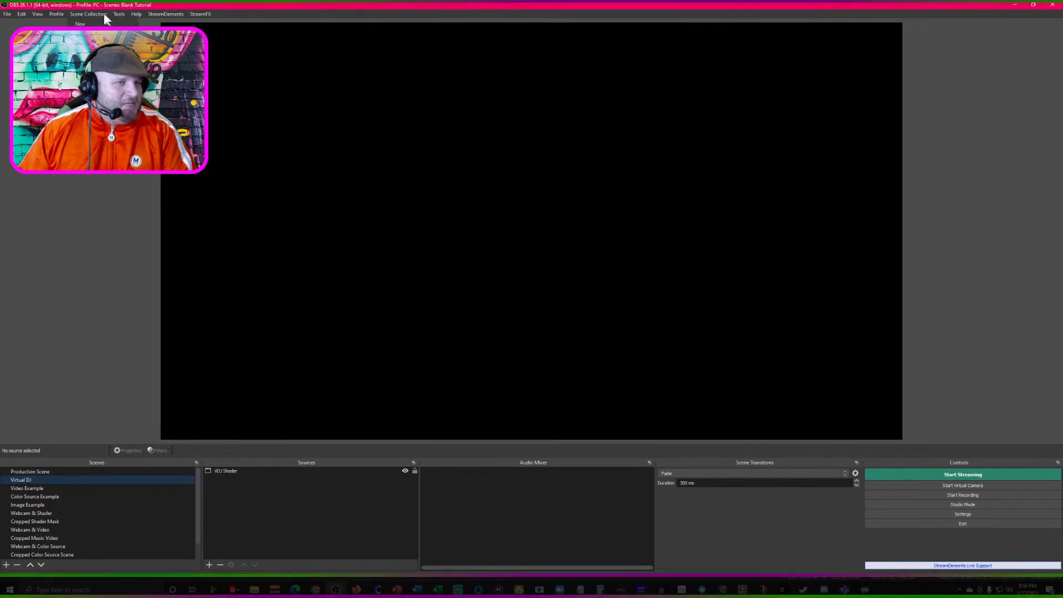
- Create a new scene collection named "Blankity Blank Blank Blank"
{"action": "left_click", "coordinate": [86, 15]}
{"action": "left_click", "coordinate": [80, 24]}
{"action": "type", "text": "Blankity Bl"}
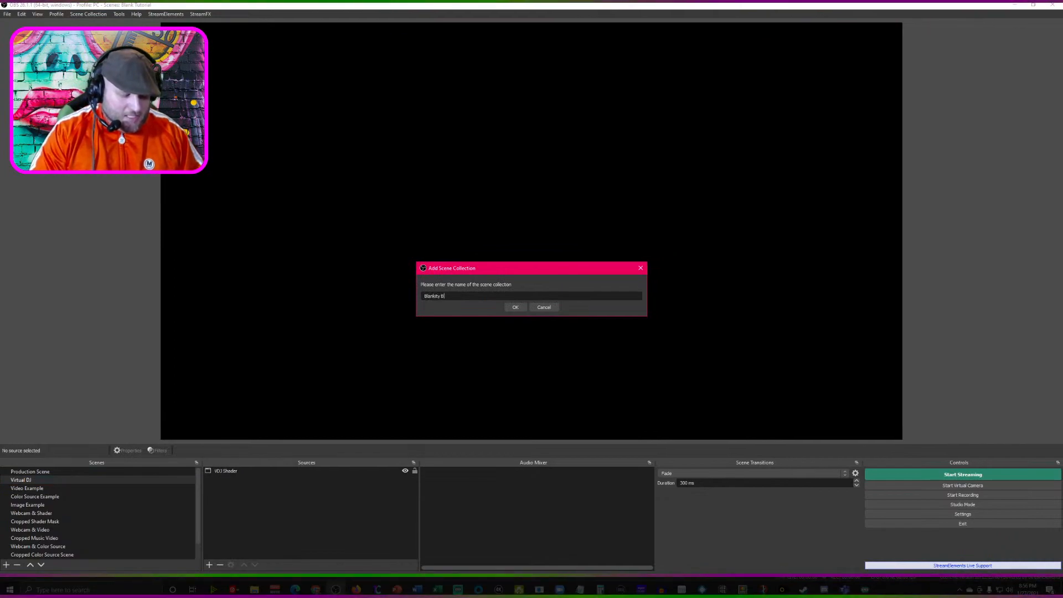
{"action": "type", "text": "ank Blank Blank Blan"}
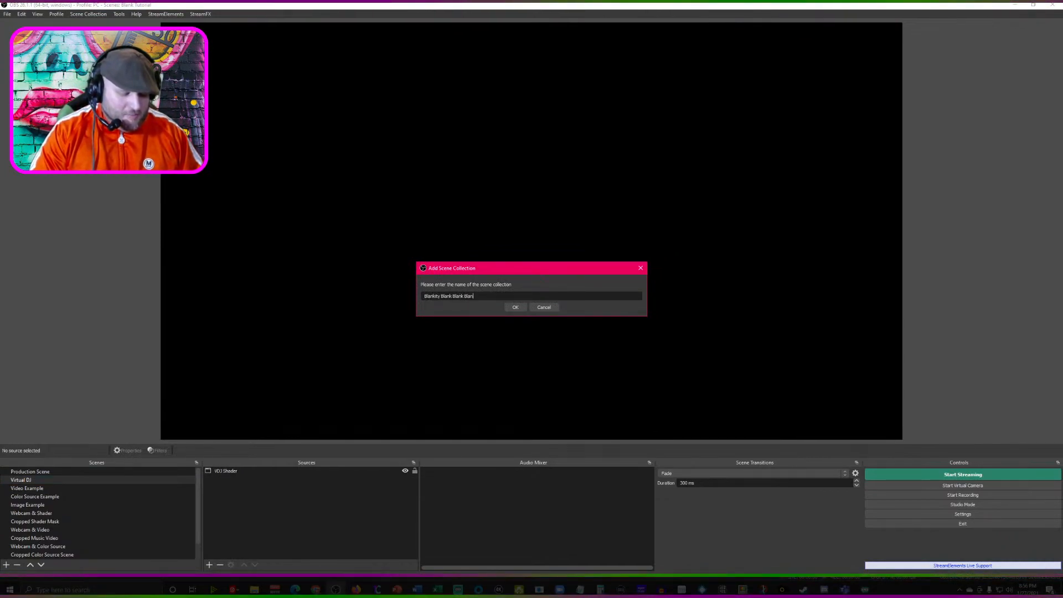
{"action": "key", "text": "Return"}
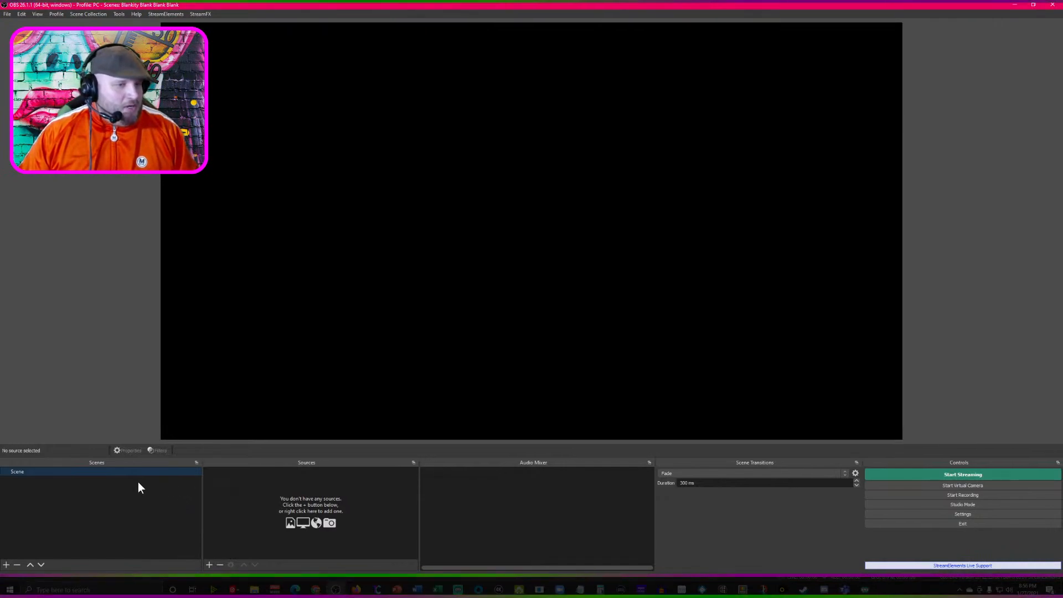
- Add a Text (GDI+) source named "Text 1" containing "This is the first Example of my text"
{"action": "left_click", "coordinate": [208, 563]}
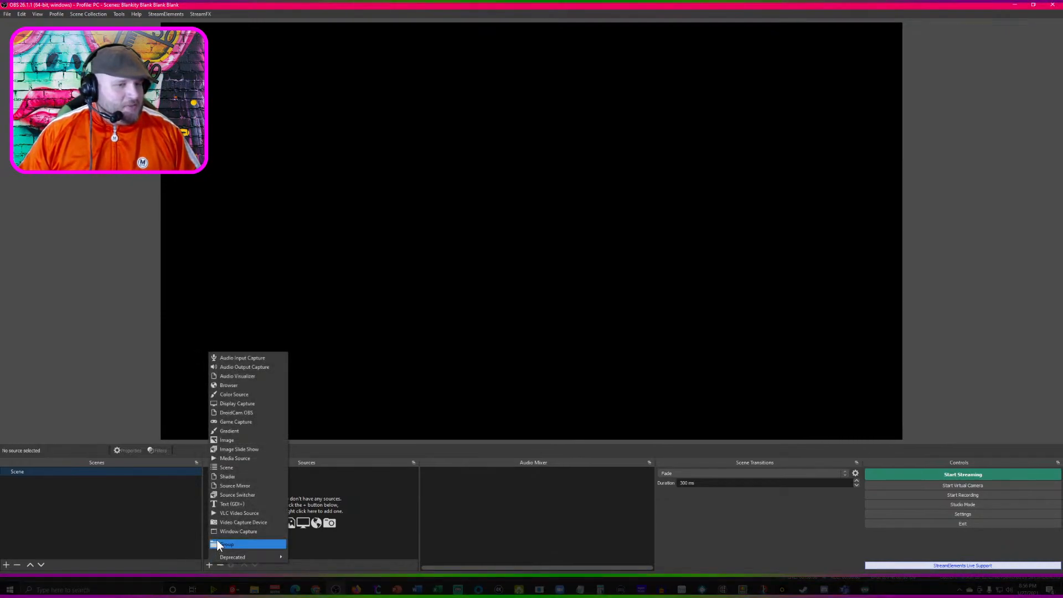
{"action": "left_click", "coordinate": [225, 503]}
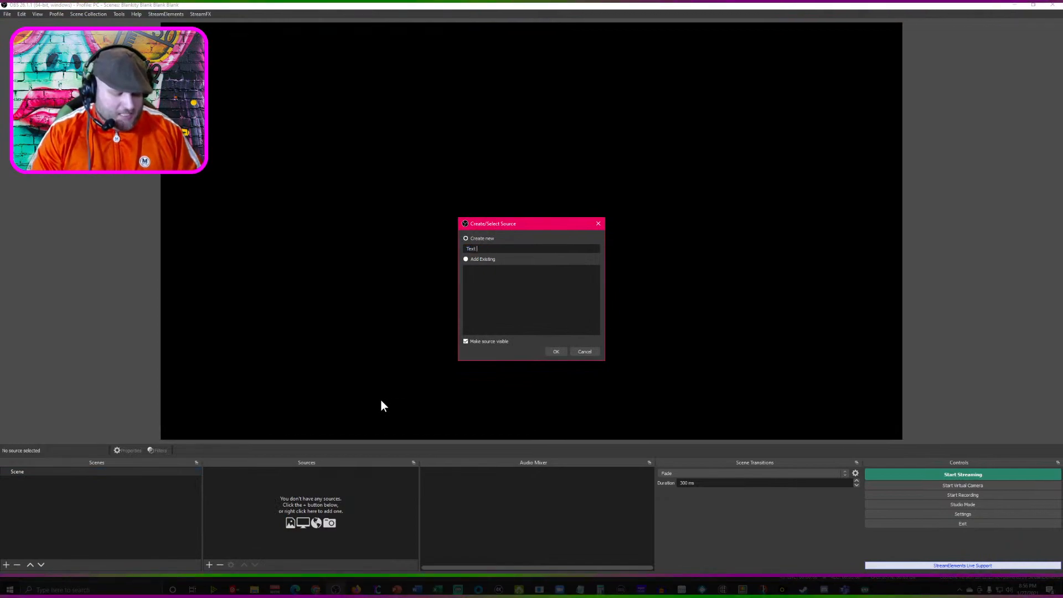
{"action": "key", "text": "Return"}
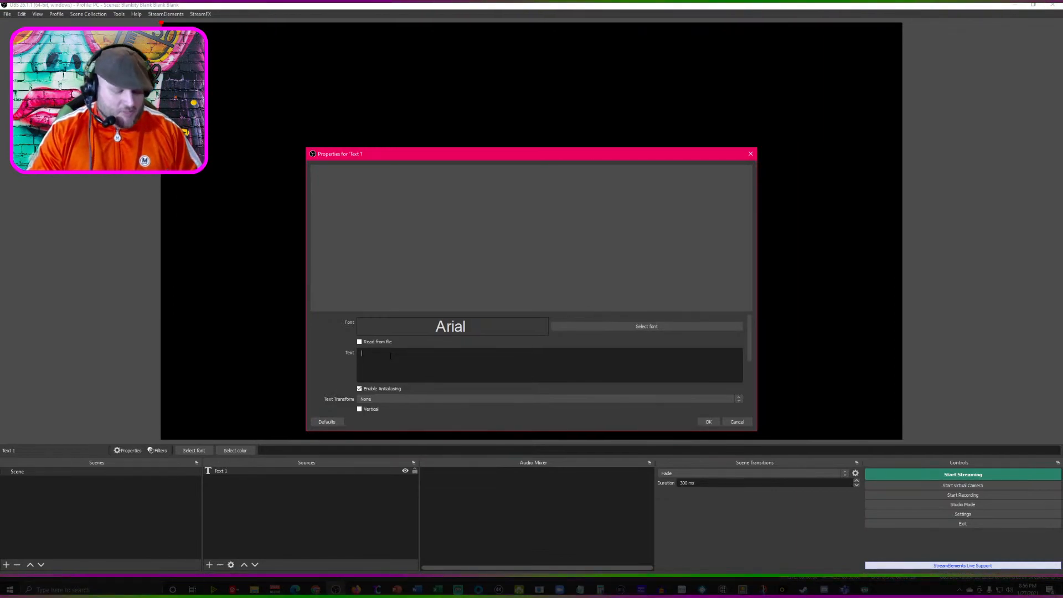
{"action": "type", "text": "This is the"}
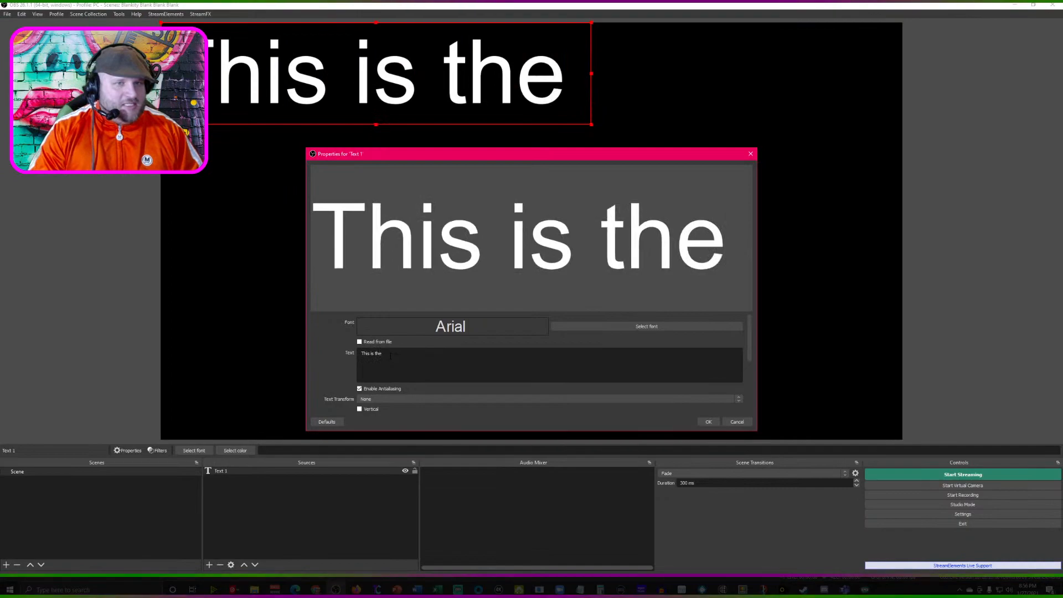
{"action": "type", "text": " first Ex"}
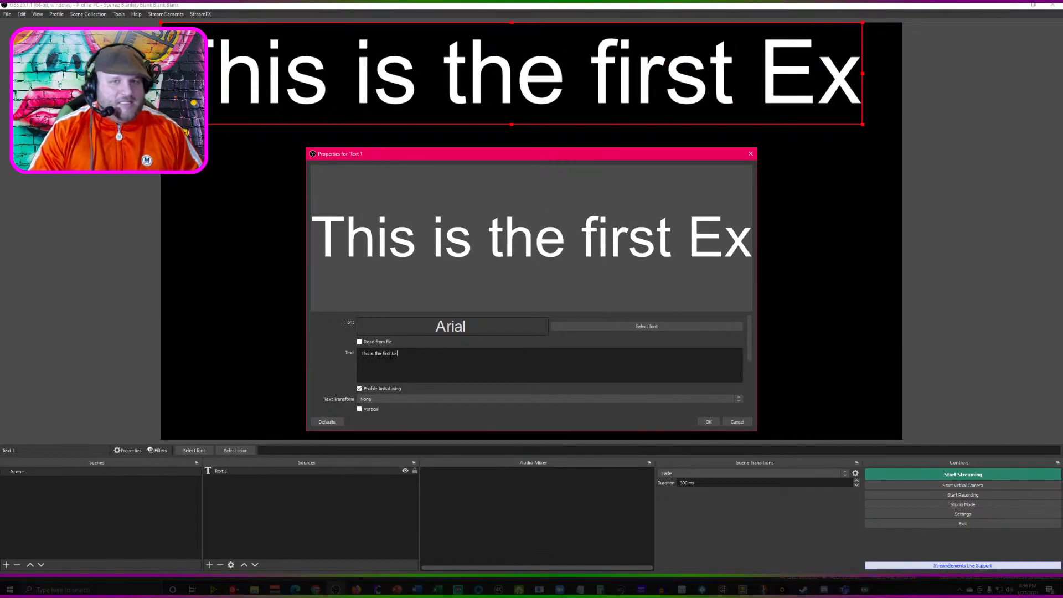
{"action": "type", "text": "ample of my e"}
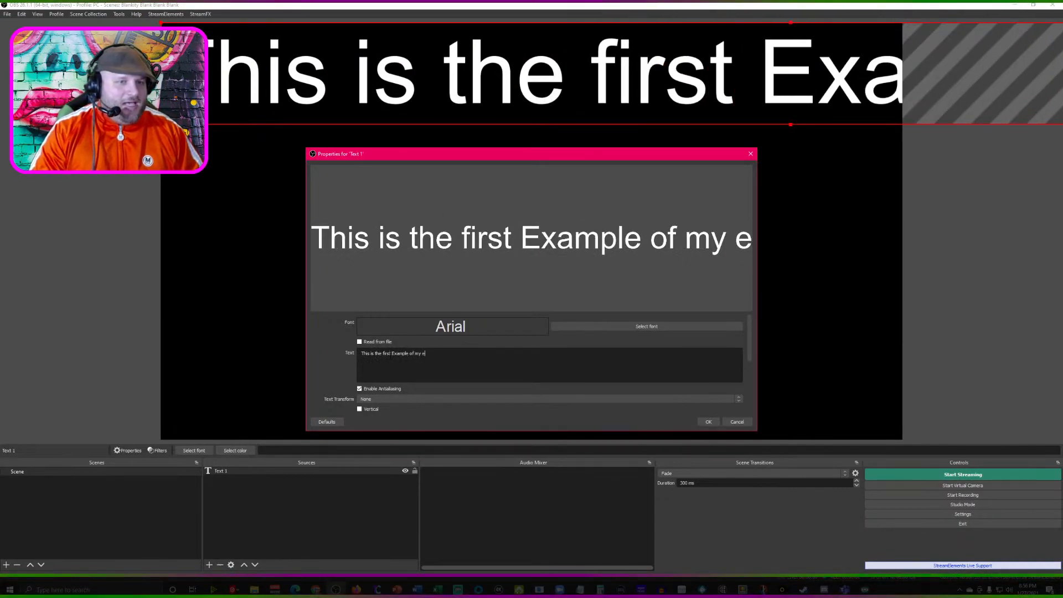
{"action": "key", "text": "BackSpace"}
{"action": "type", "text": "text"}
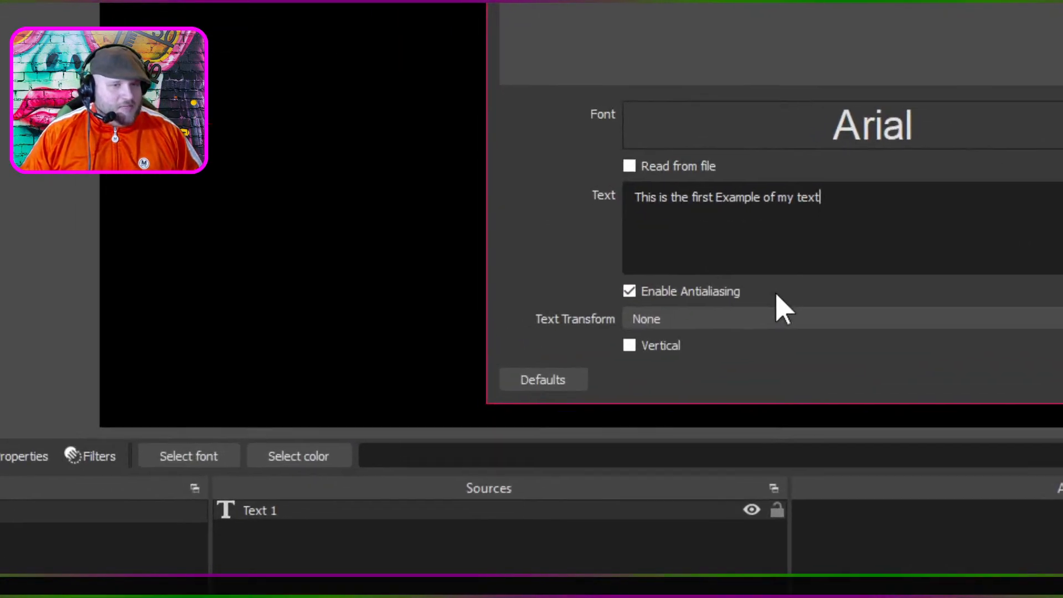
- Enable custom text extents with wrapping for Text 1 and size them to fill the whole canvas
{"action": "scroll", "coordinate": [783, 310], "scroll_direction": "down", "scroll_amount": 5}
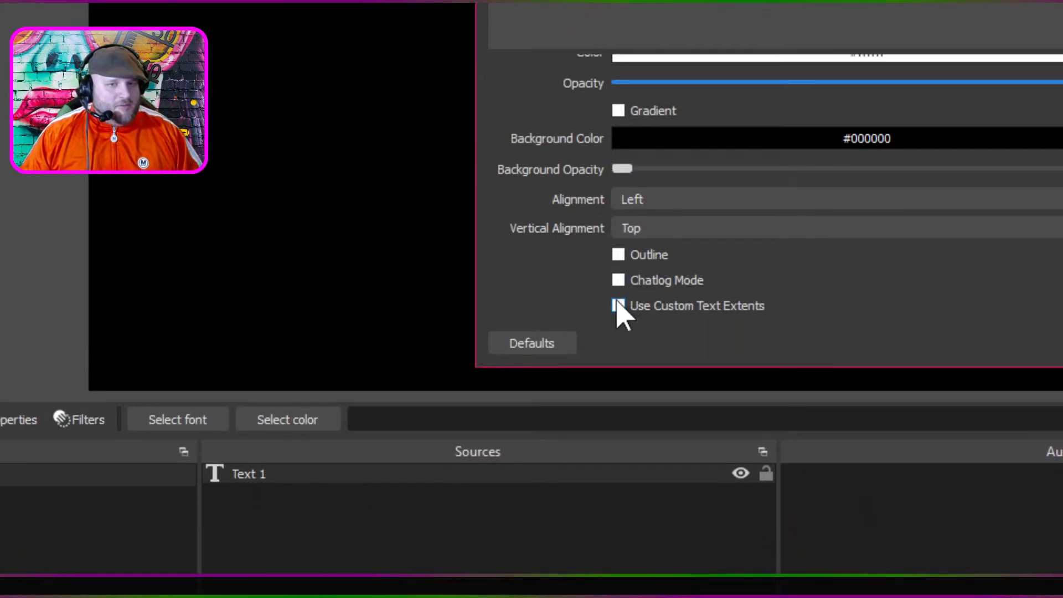
{"action": "left_click", "coordinate": [618, 367]}
{"action": "left_click", "coordinate": [618, 313]}
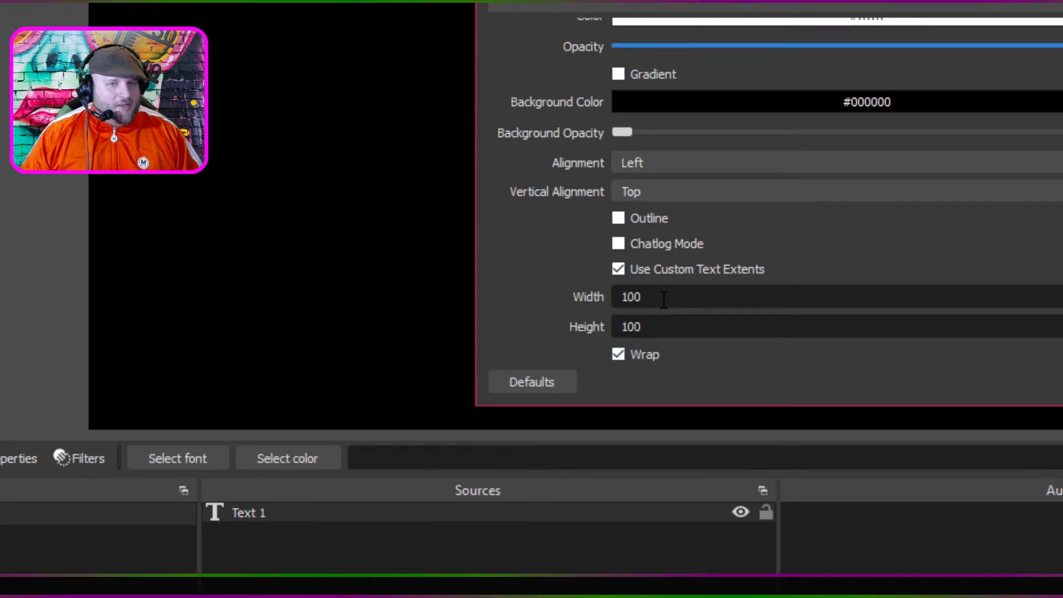
{"action": "double_click", "coordinate": [664, 299]}
{"action": "type", "text": "19"}
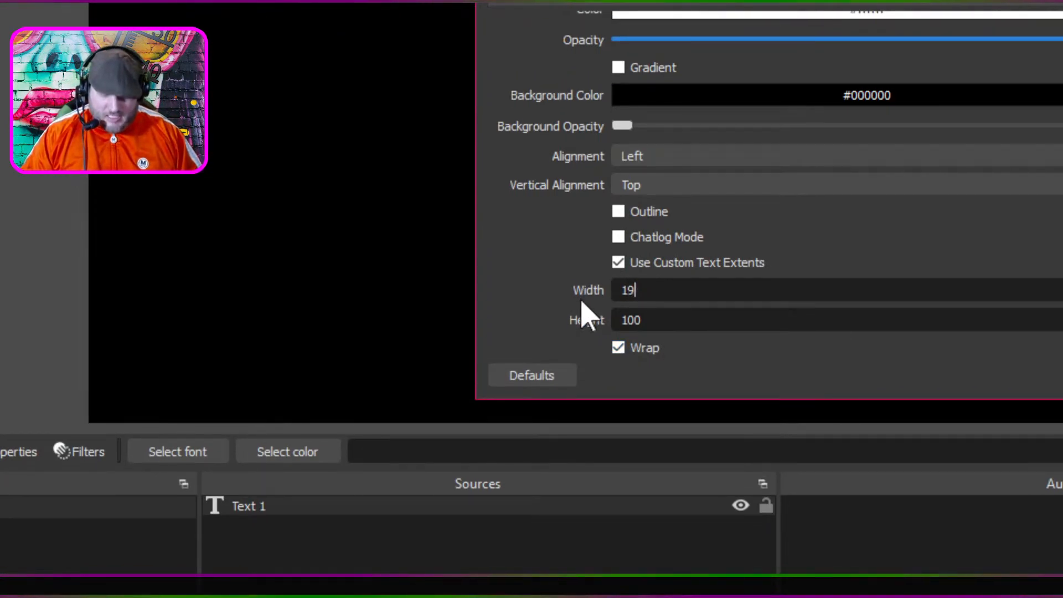
{"action": "type", "text": "80"}
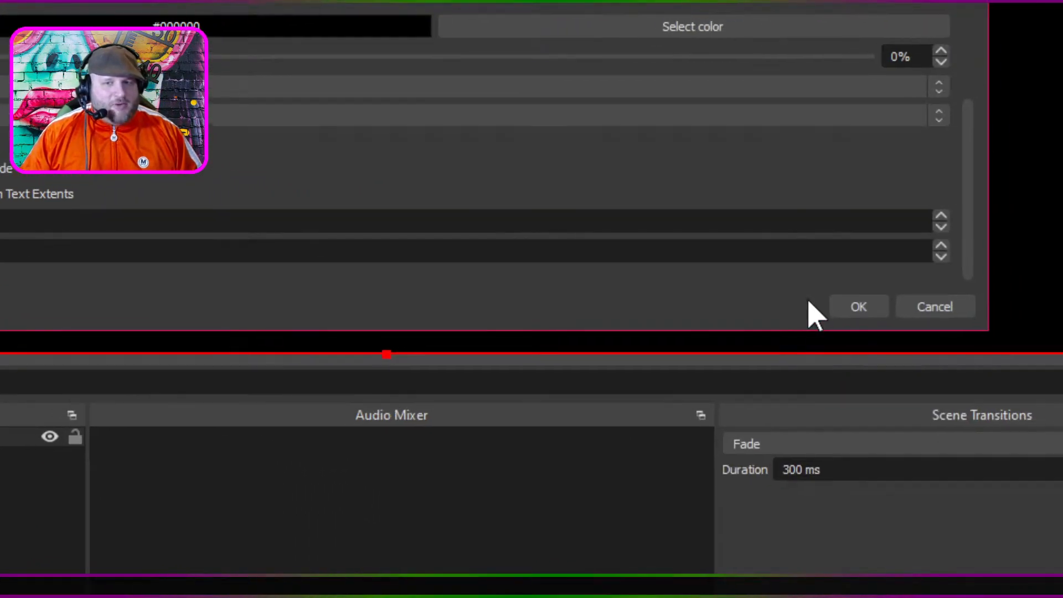
{"action": "left_click", "coordinate": [771, 306]}
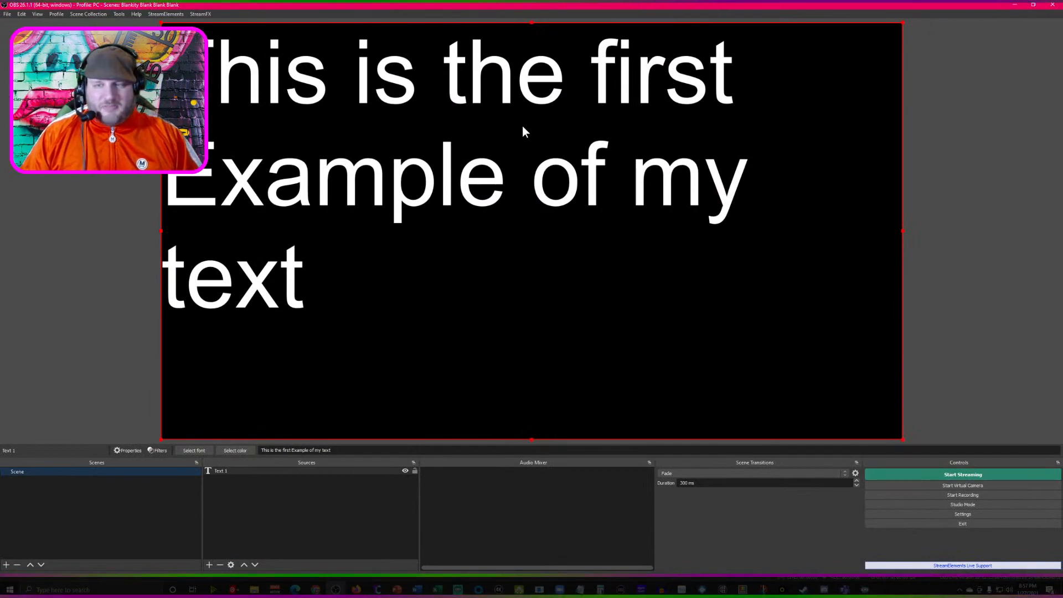
- Copy the Text 1 source and paste it into the same scene as a duplicate
{"action": "left_click", "coordinate": [225, 472]}
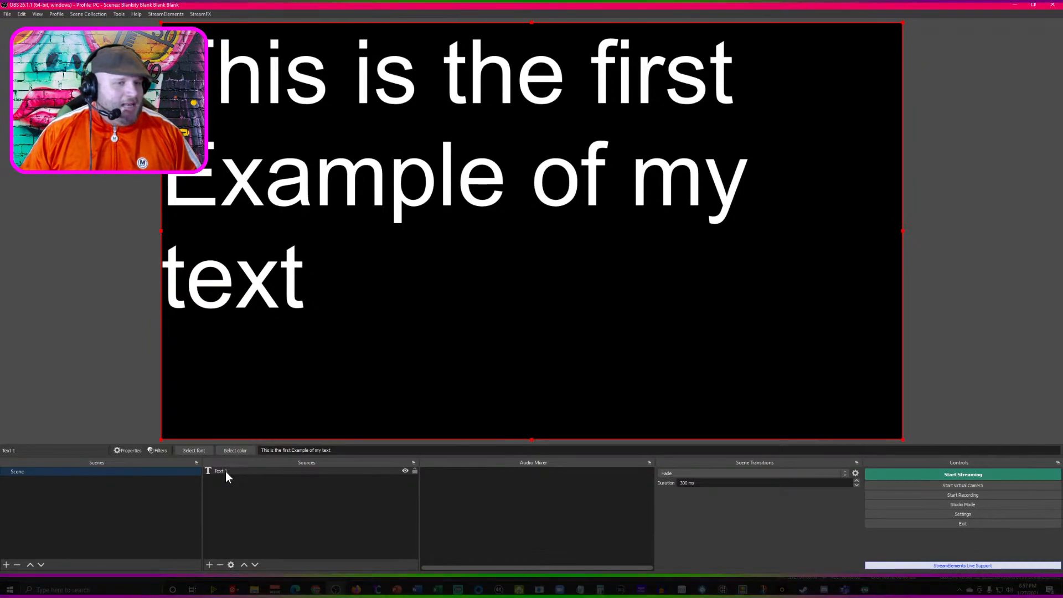
{"action": "right_click", "coordinate": [225, 471]}
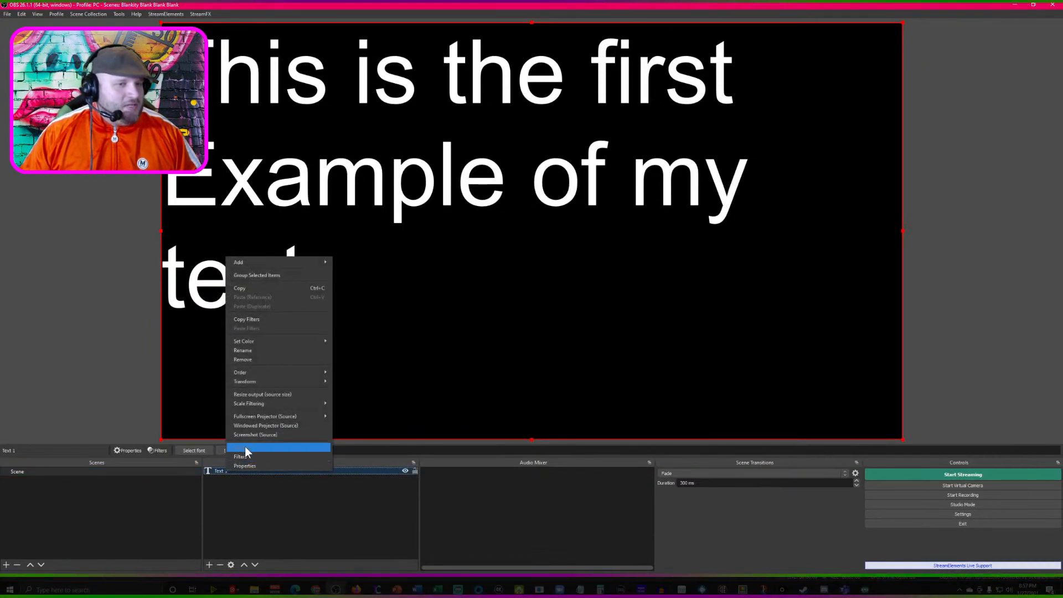
{"action": "left_click", "coordinate": [240, 484]}
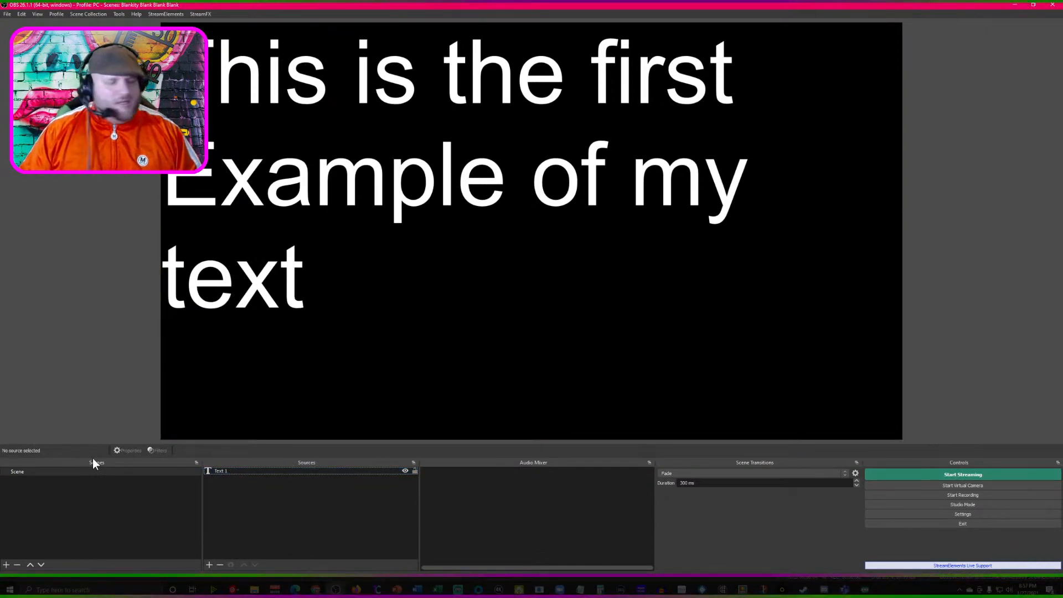
{"action": "left_click", "coordinate": [223, 471]}
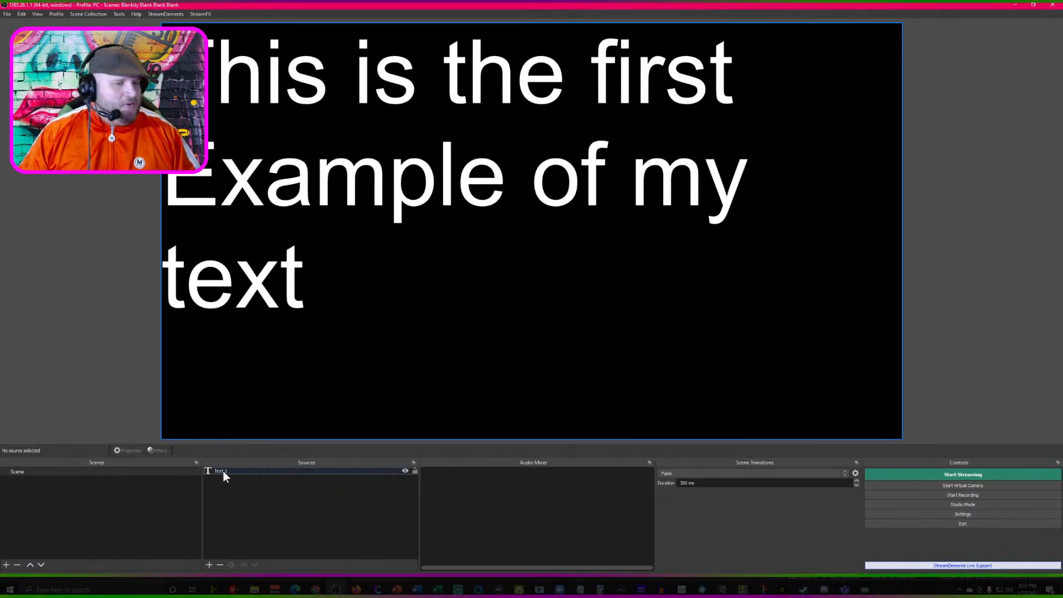
{"action": "right_click", "coordinate": [224, 471]}
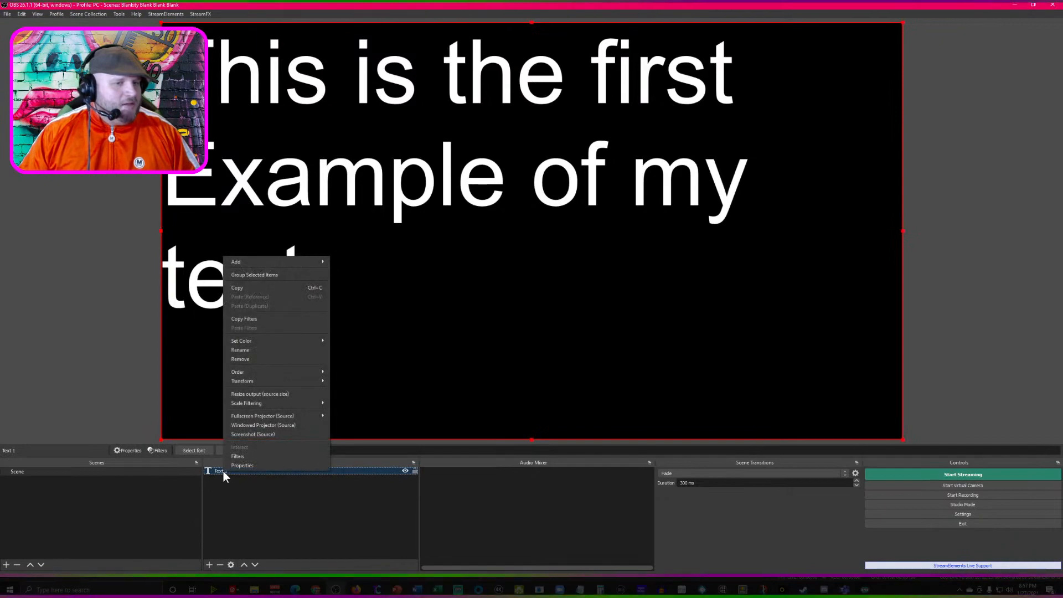
{"action": "left_click", "coordinate": [268, 287]}
{"action": "left_click", "coordinate": [253, 488]}
{"action": "right_click", "coordinate": [254, 490]}
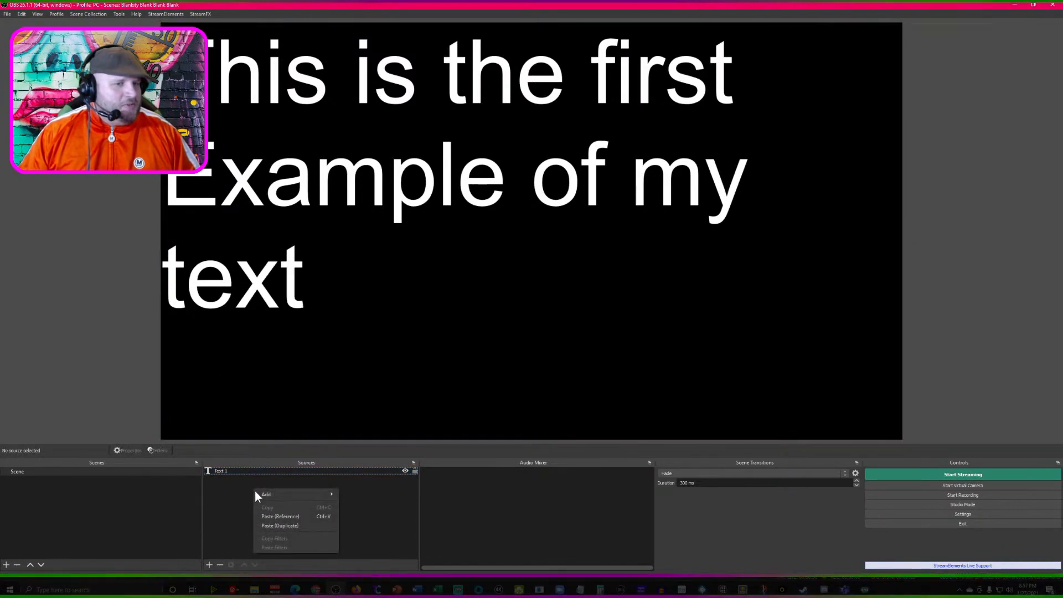
{"action": "left_click", "coordinate": [276, 525]}
- Rename the duplicated text source as "Text 2"
{"action": "right_click", "coordinate": [234, 469]}
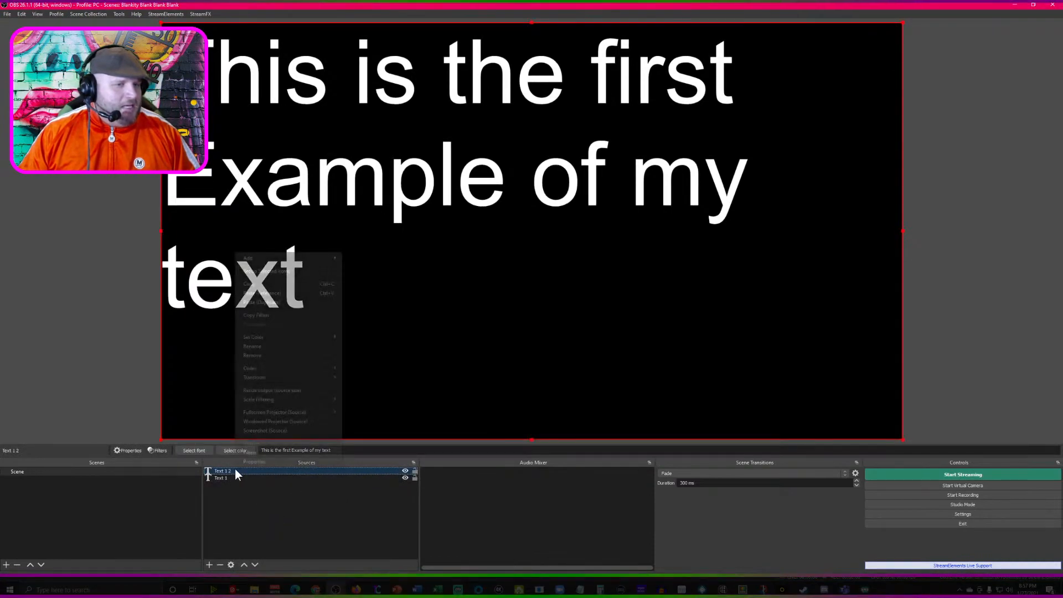
{"action": "left_click", "coordinate": [264, 346]}
{"action": "type", "text": "Text"}
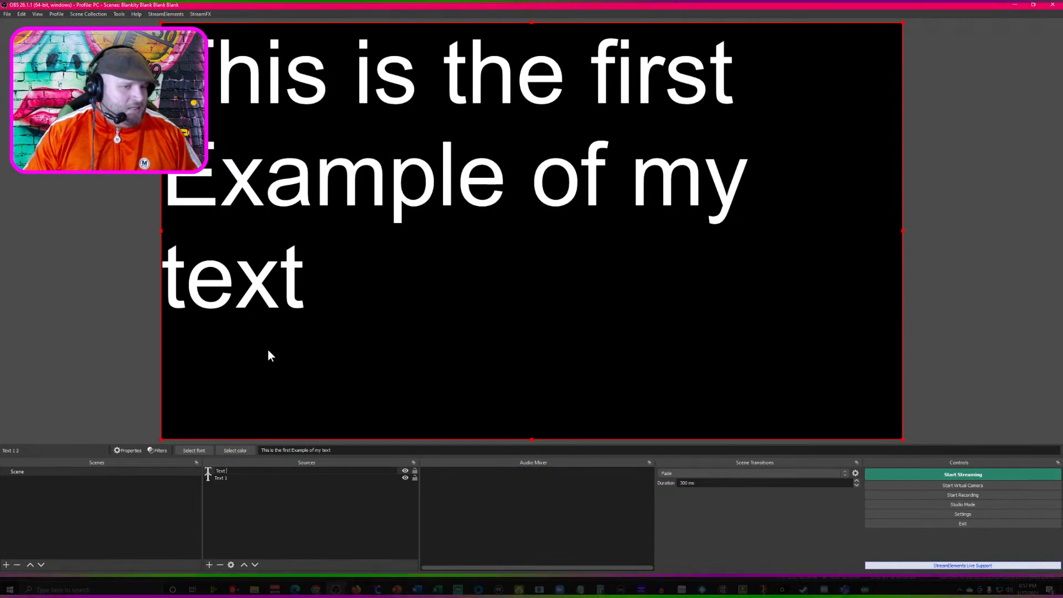
{"action": "type", "text": " 2"}
{"action": "key", "text": "Return"}
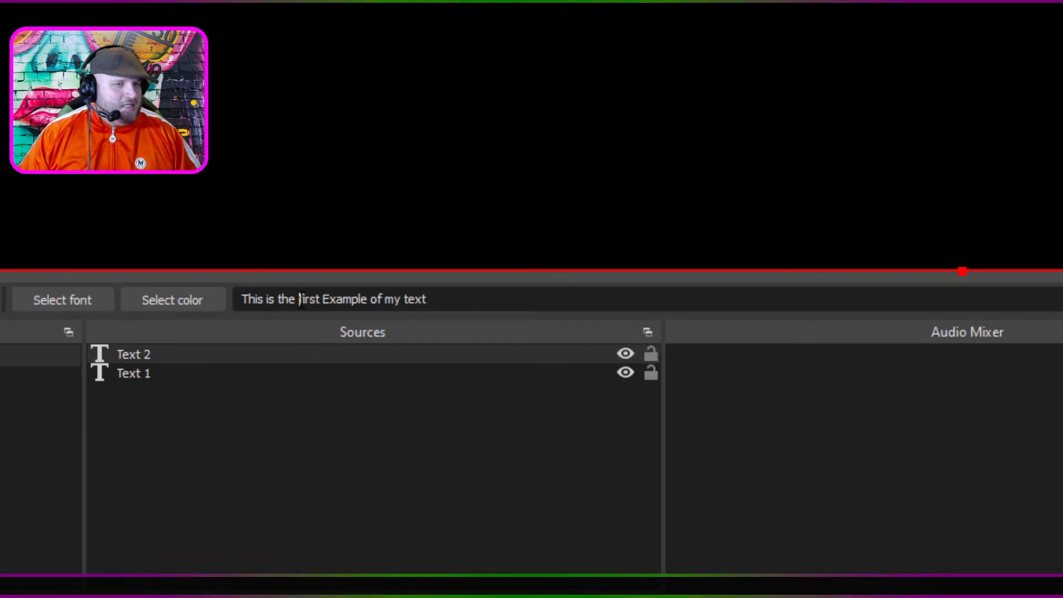
- Change the Text 2 wording to "This is the Second Example of my text"
{"action": "key", "text": "Delete"}
{"action": "key", "text": "Delete"}
{"action": "key", "text": "Delete"}
{"action": "key", "text": "Delete"}
{"action": "key", "text": "Delete"}
{"action": "key", "text": "Delete"}
{"action": "type", "text": "Second"}
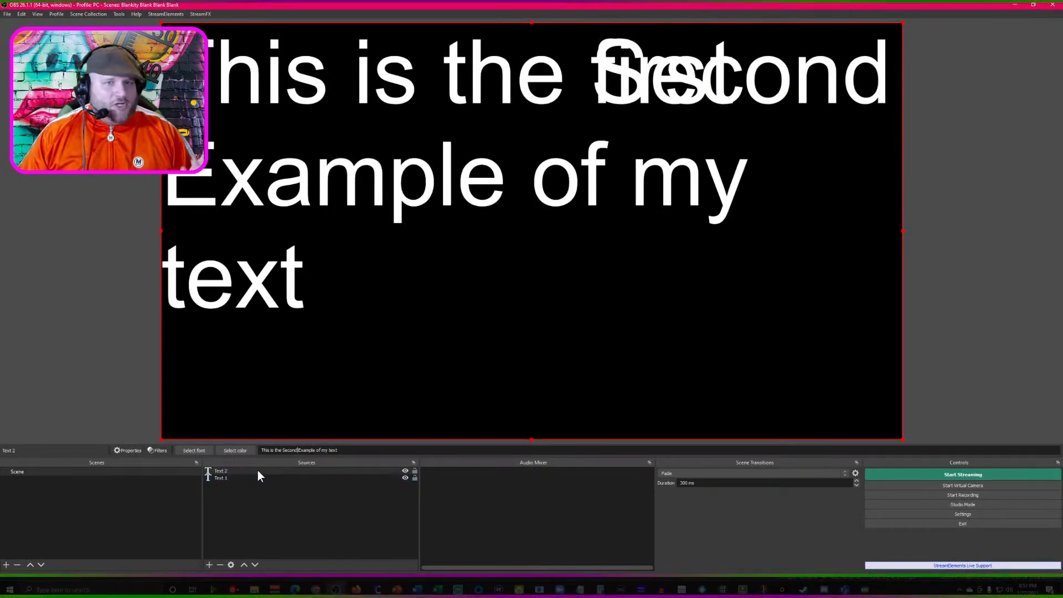
- Add a new scene named "Production Scene"
{"action": "left_click", "coordinate": [7, 564]}
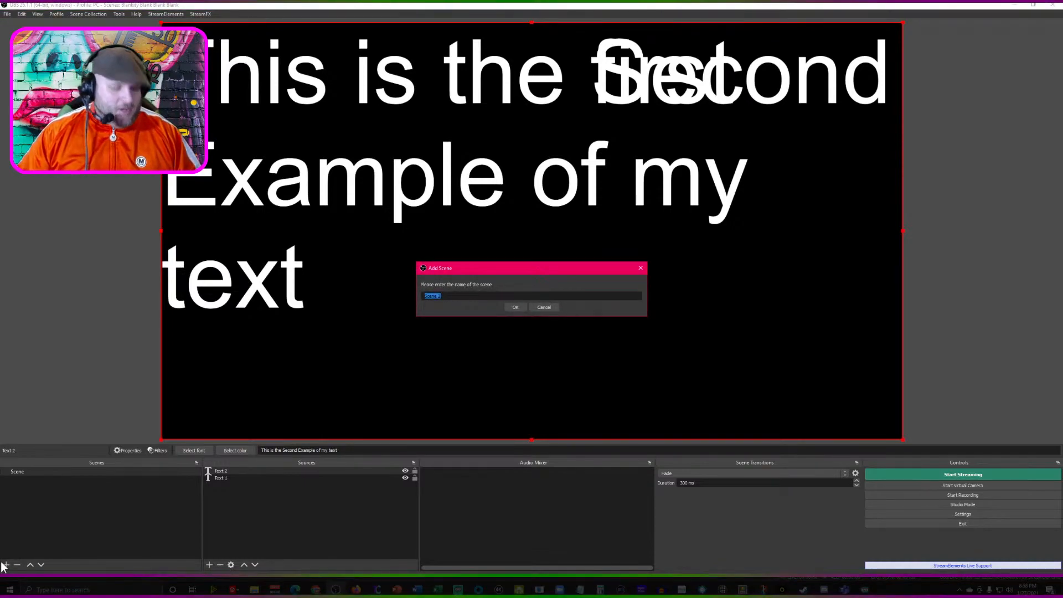
{"action": "type", "text": "Production Scene"}
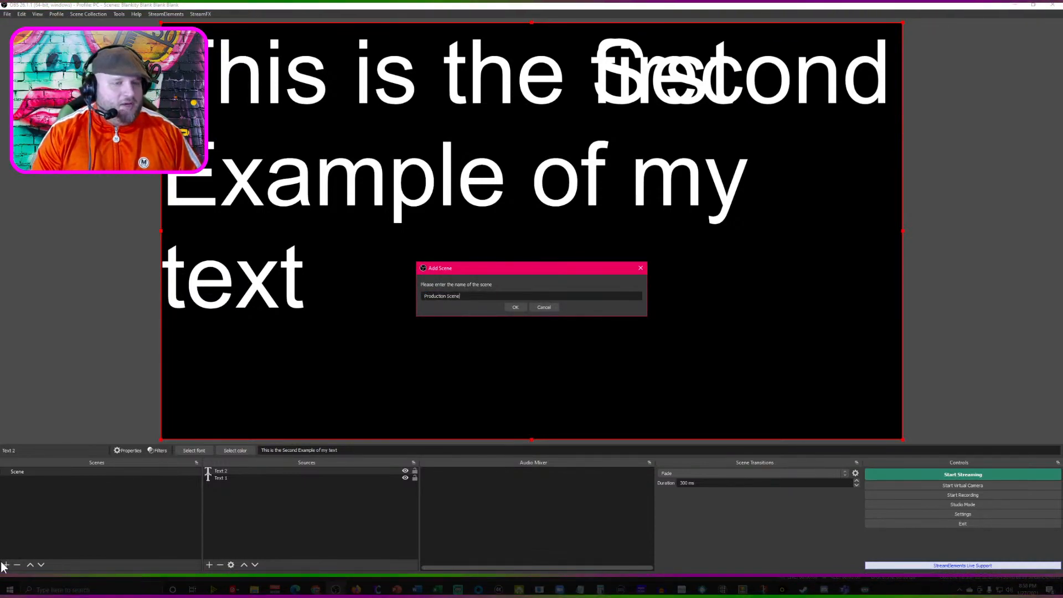
{"action": "key", "text": "Return"}
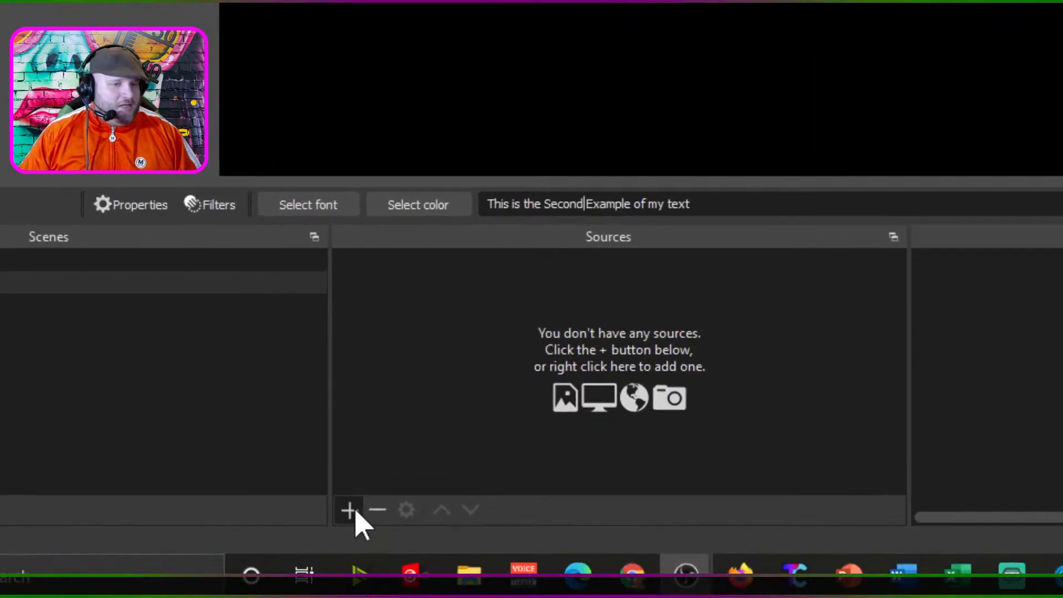
- Add a Source Switcher source named "Text Change 1" to the Production Scene
{"action": "left_click", "coordinate": [355, 510]}
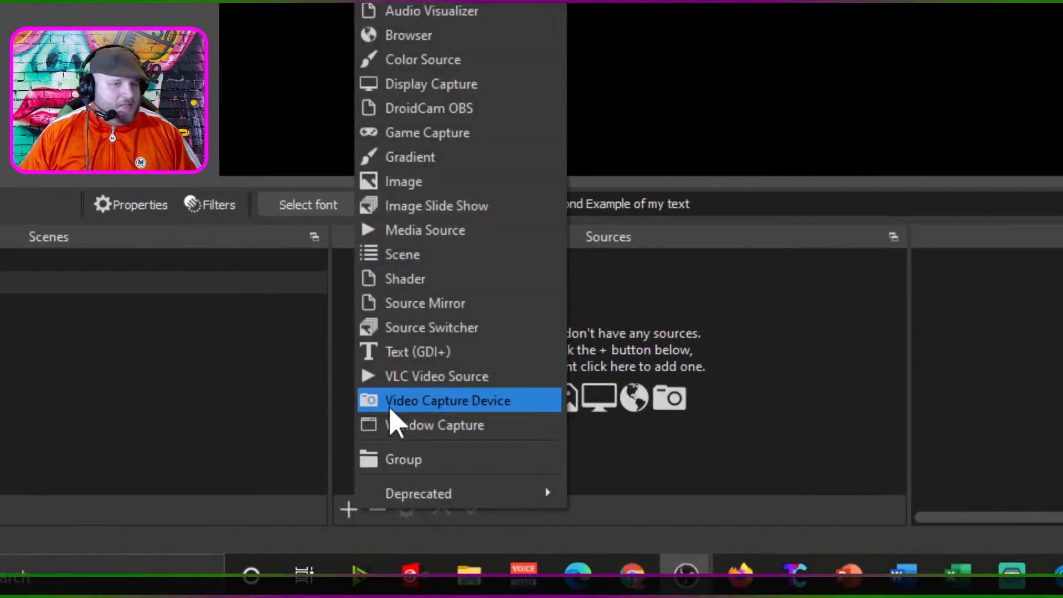
{"action": "left_click", "coordinate": [436, 330]}
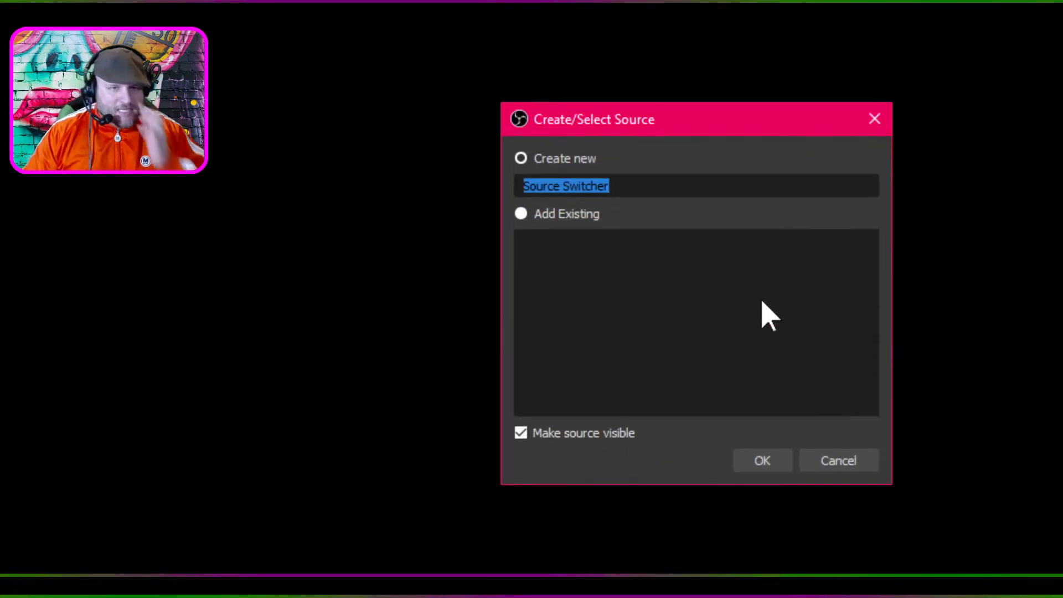
{"action": "type", "text": "Text Change 1"}
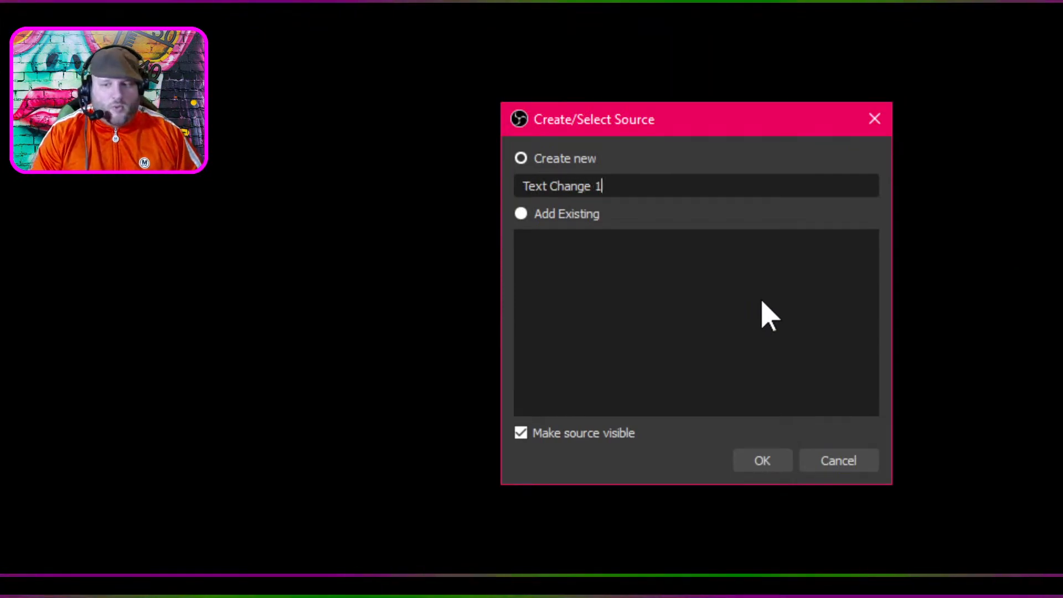
{"action": "key", "text": "Return"}
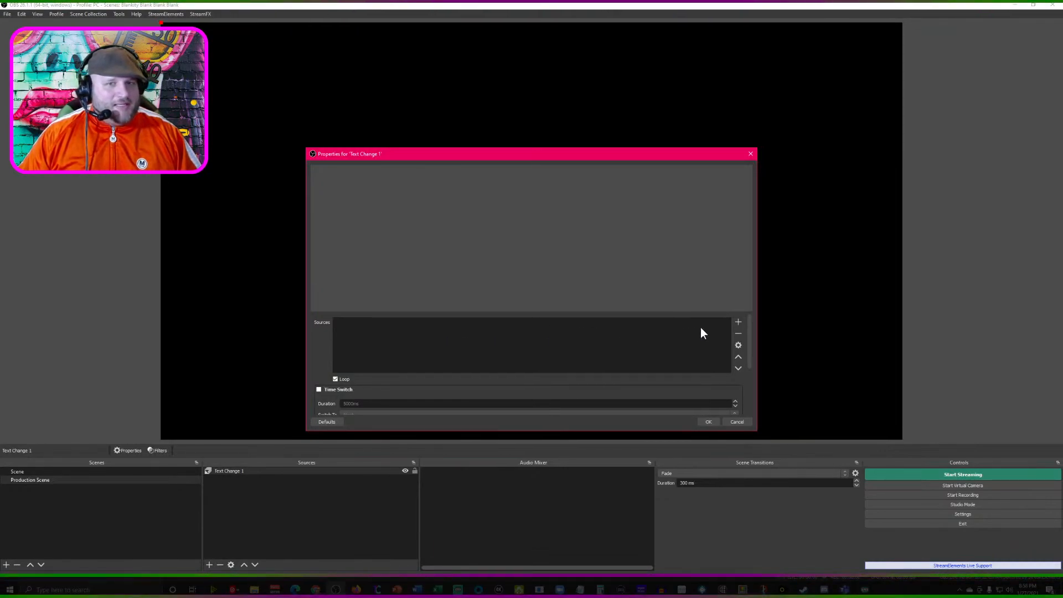
- Add "Text 1" and "Text 2" as entries in the source list of Text Change 1
{"action": "left_click", "coordinate": [736, 322]}
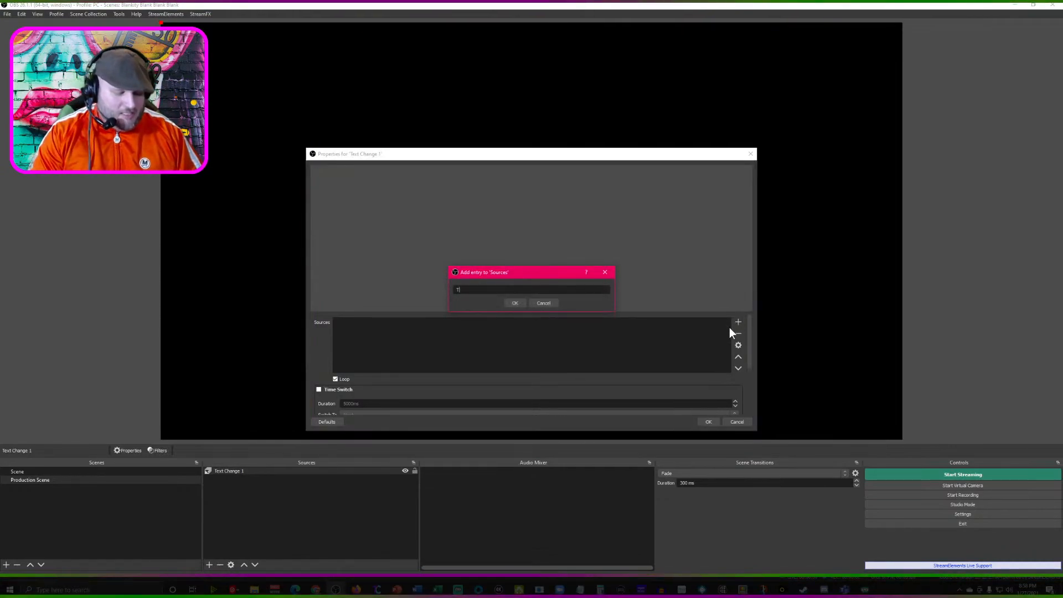
{"action": "type", "text": "Text 1"}
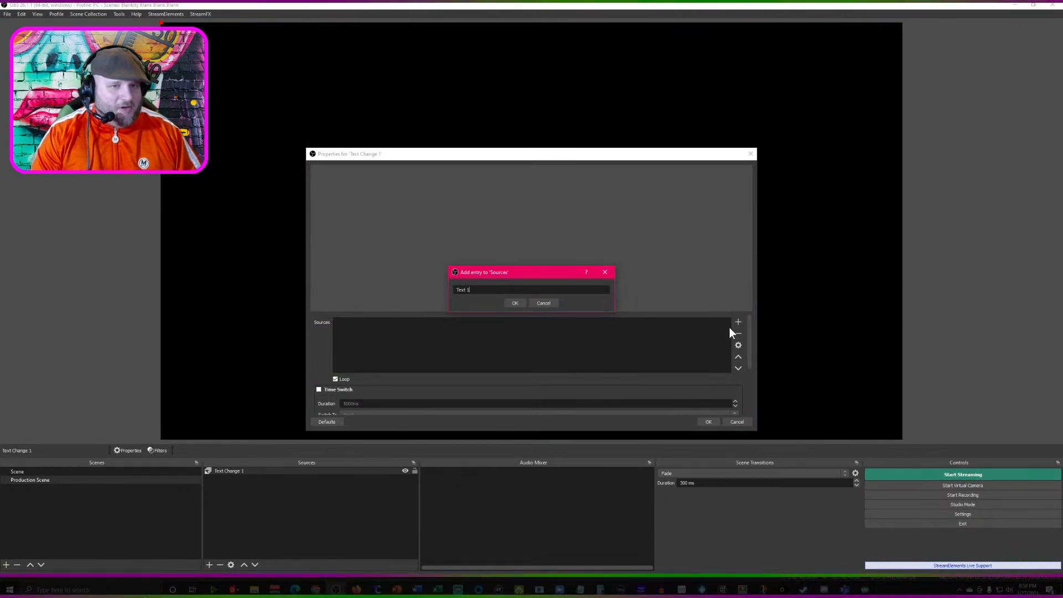
{"action": "key", "text": "Return"}
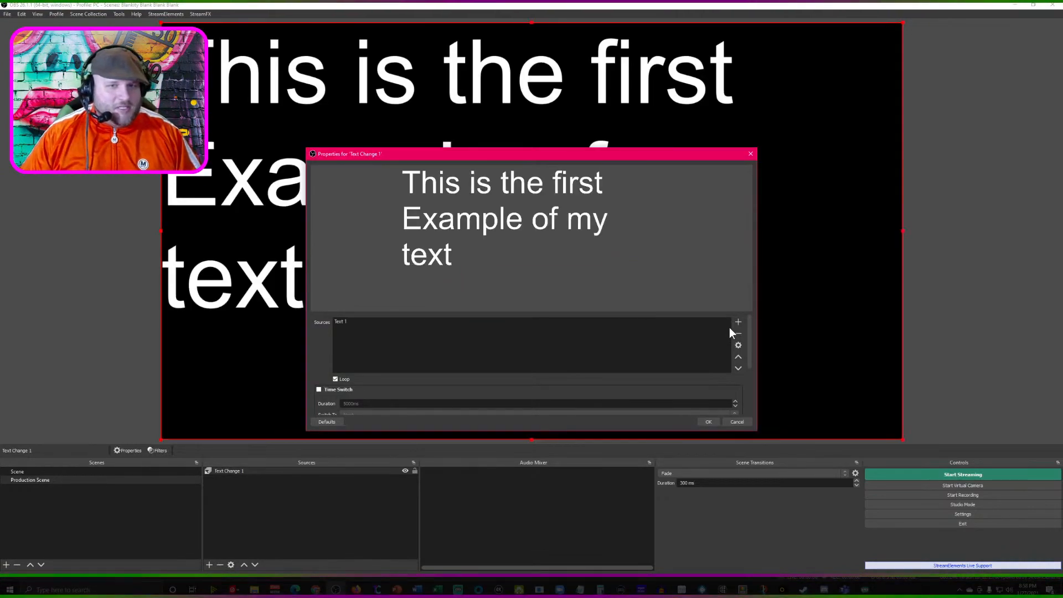
{"action": "left_click", "coordinate": [738, 323]}
{"action": "type", "text": "Text 2"}
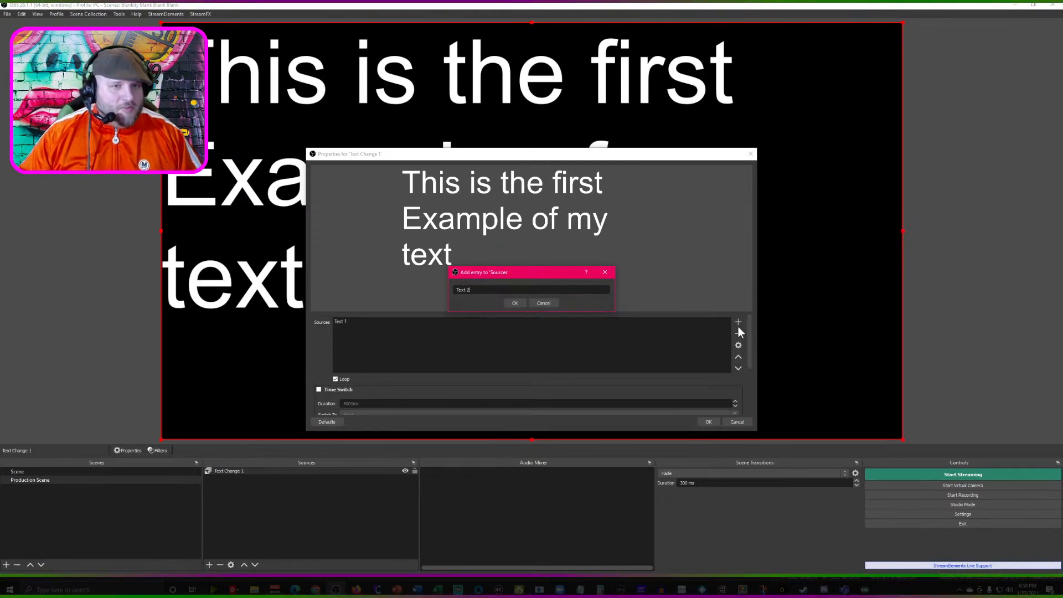
{"action": "left_click", "coordinate": [516, 303]}
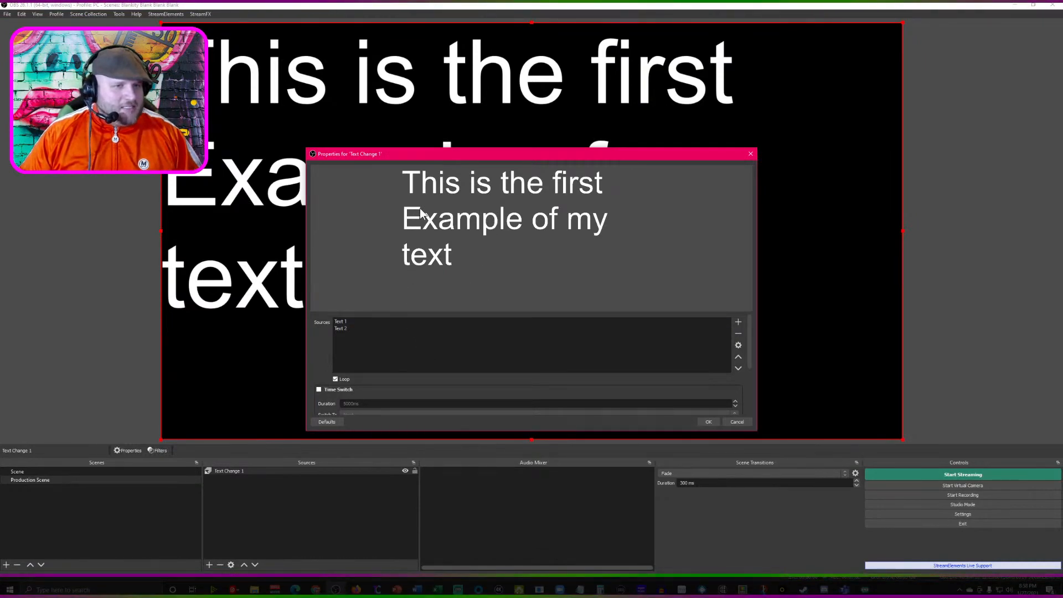
- Compare the switcher's entries with the text source names in the original scene, and return to the Production Scene
{"action": "left_click", "coordinate": [384, 323]}
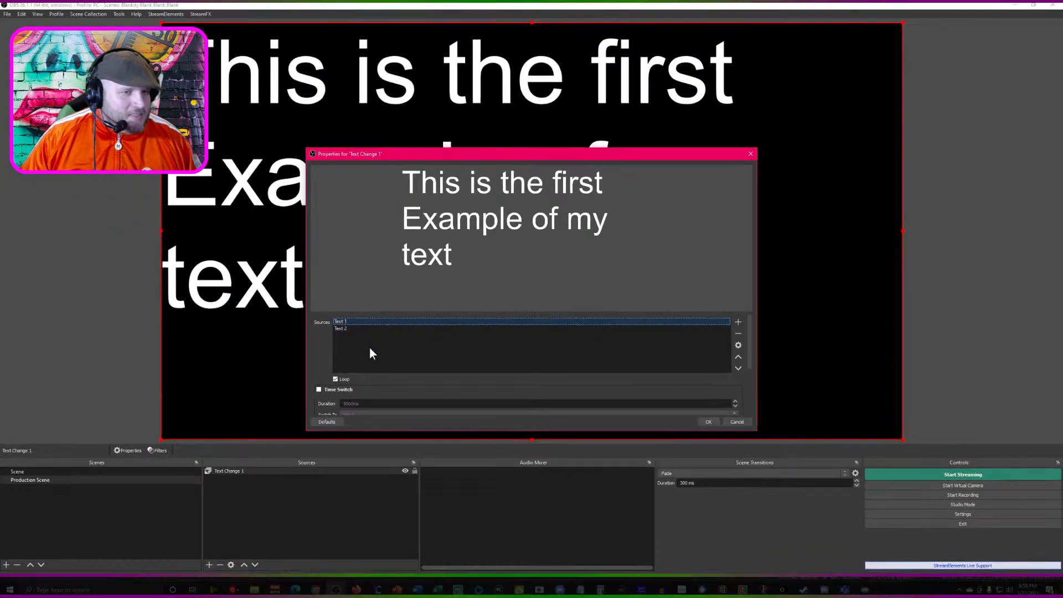
{"action": "left_click", "coordinate": [62, 470]}
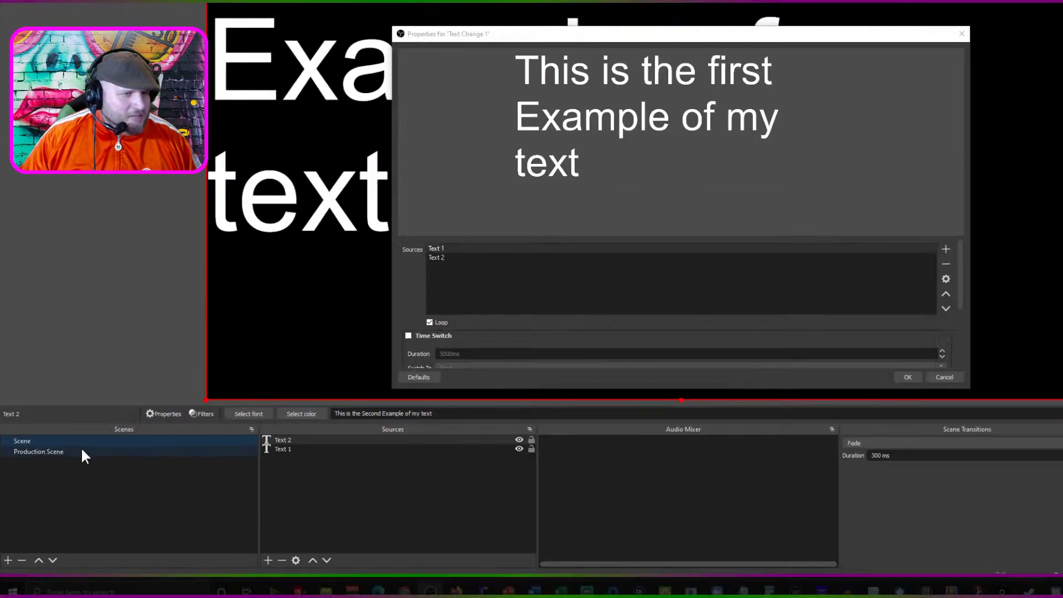
{"action": "left_click", "coordinate": [82, 451]}
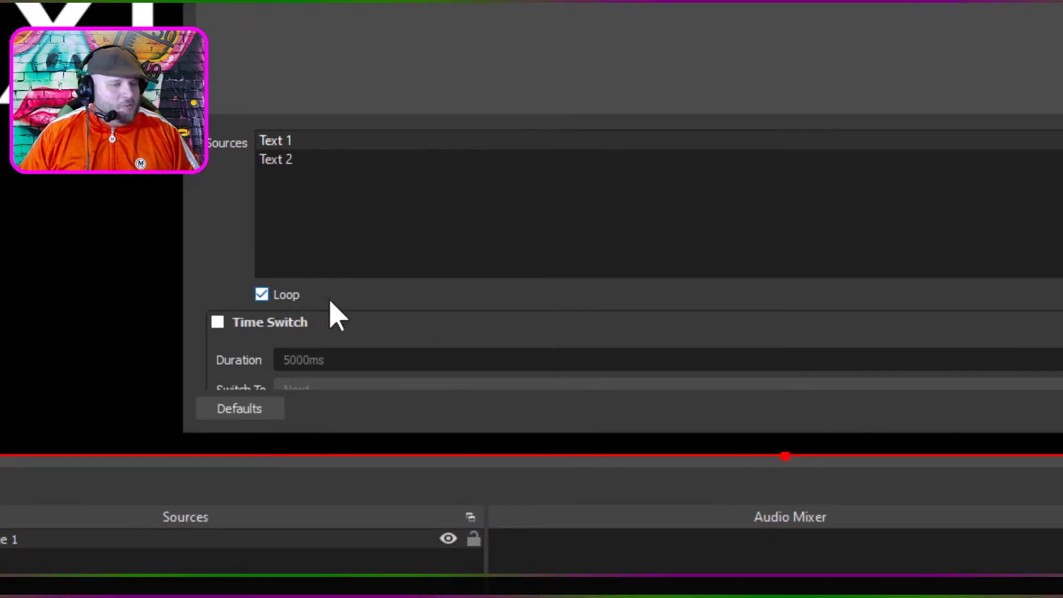
- Enable Time Switch for Text Change 1 with a duration of 3000 ms
{"action": "scroll", "coordinate": [277, 310], "scroll_direction": "down", "scroll_amount": 1}
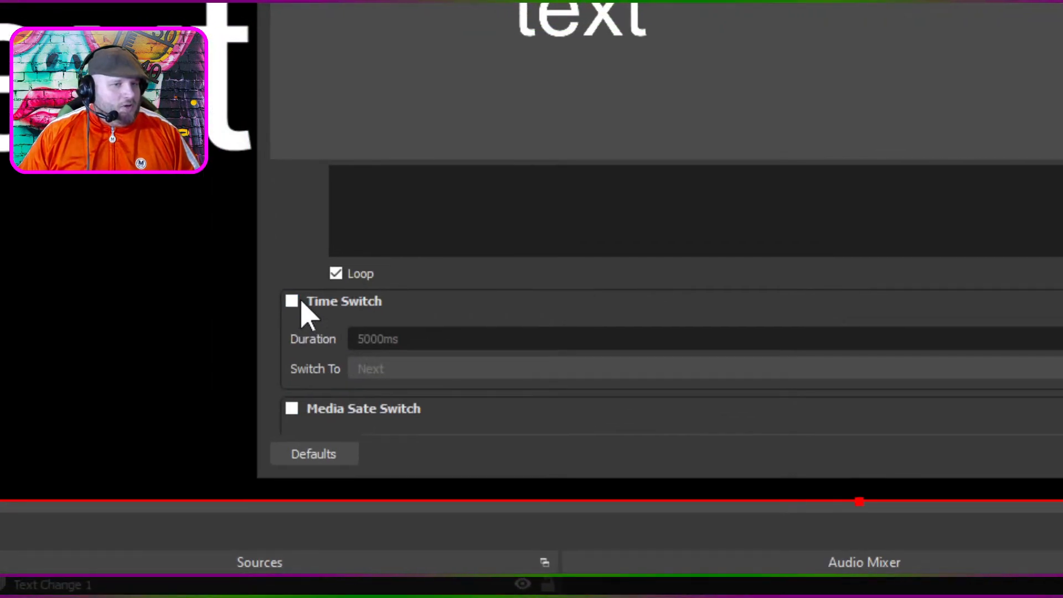
{"action": "left_click", "coordinate": [296, 302]}
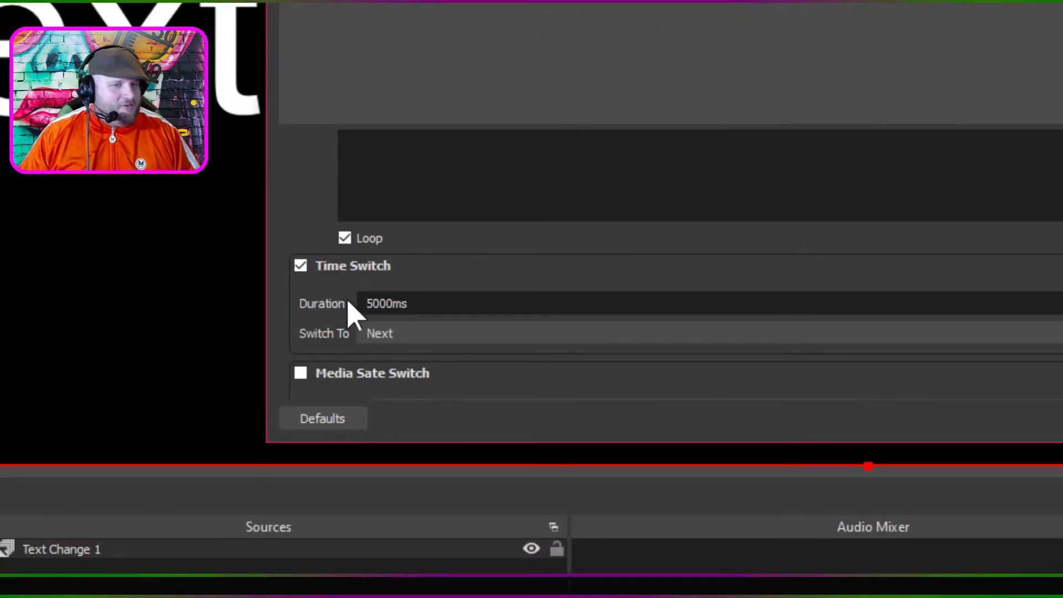
{"action": "left_click_drag", "start_coordinate": [367, 299], "coordinate": [375, 297]}
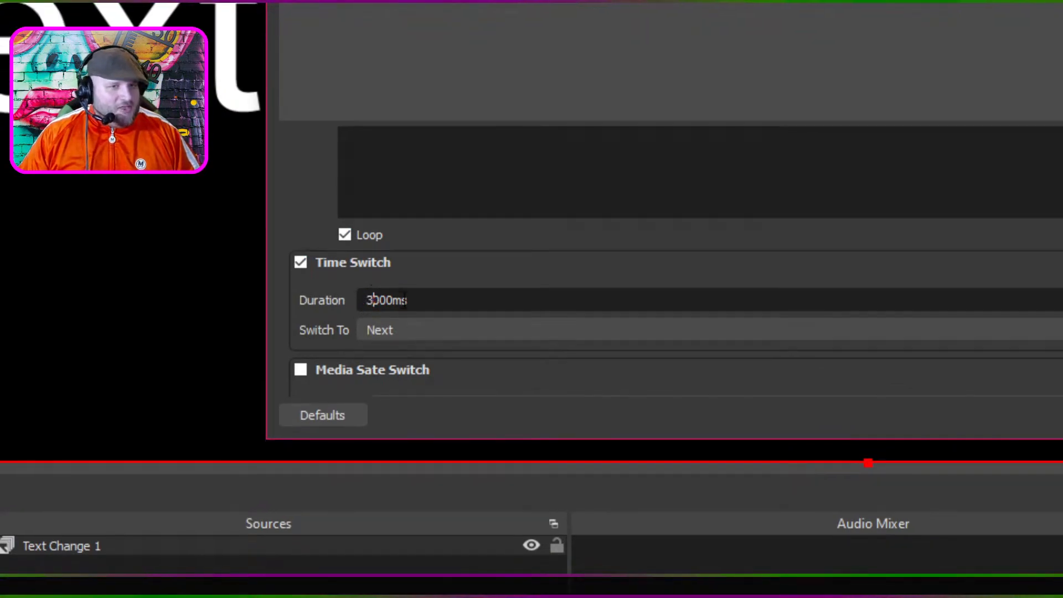
{"action": "type", "text": "3"}
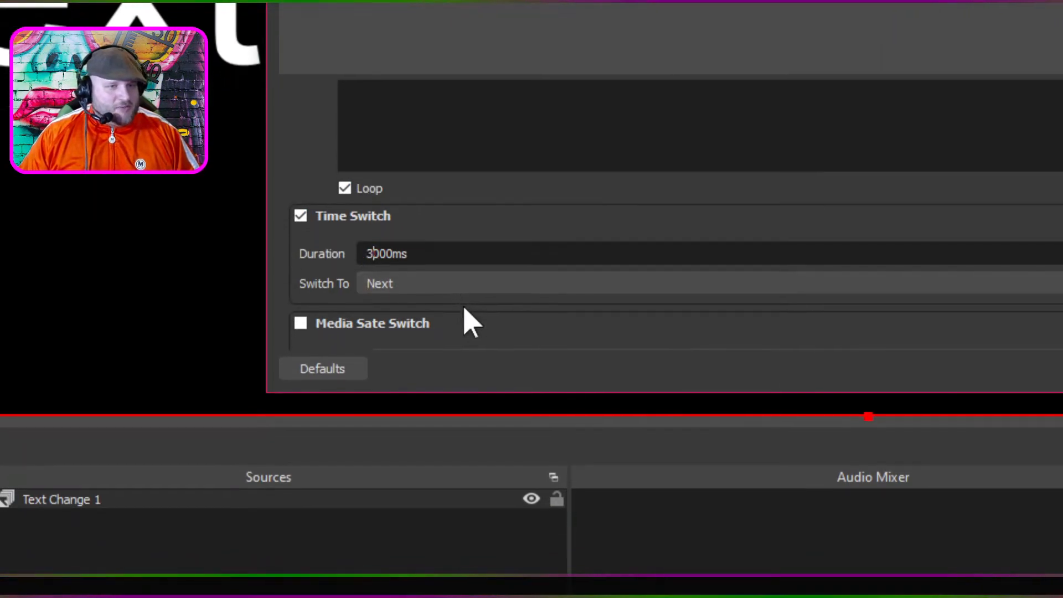
- Enable the media state switch to examine its available media states, and disable it again
{"action": "scroll", "coordinate": [464, 301], "scroll_direction": "down", "scroll_amount": 1}
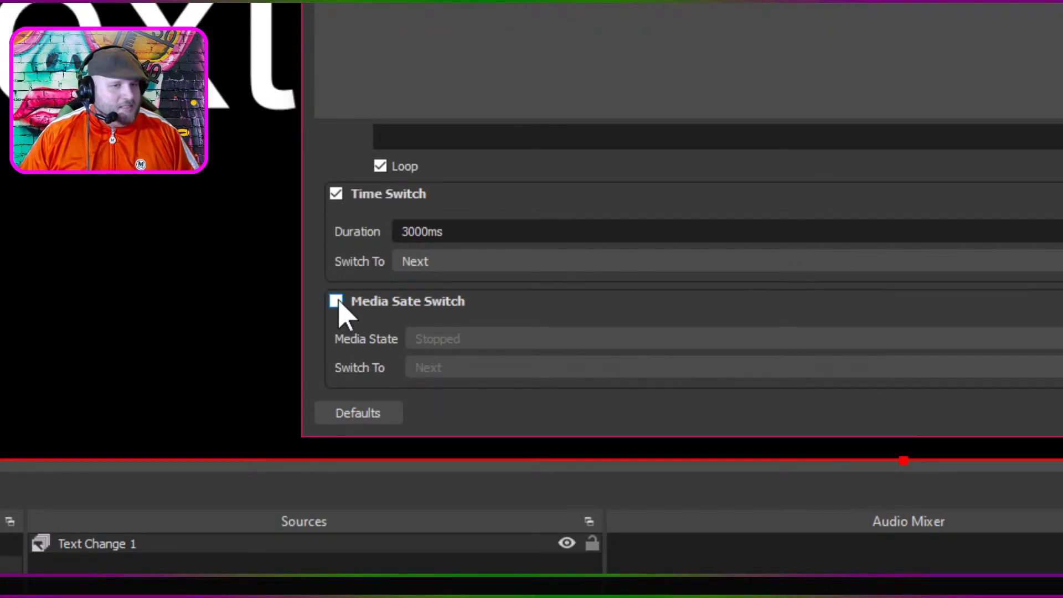
{"action": "left_click", "coordinate": [336, 302]}
{"action": "left_click", "coordinate": [619, 336]}
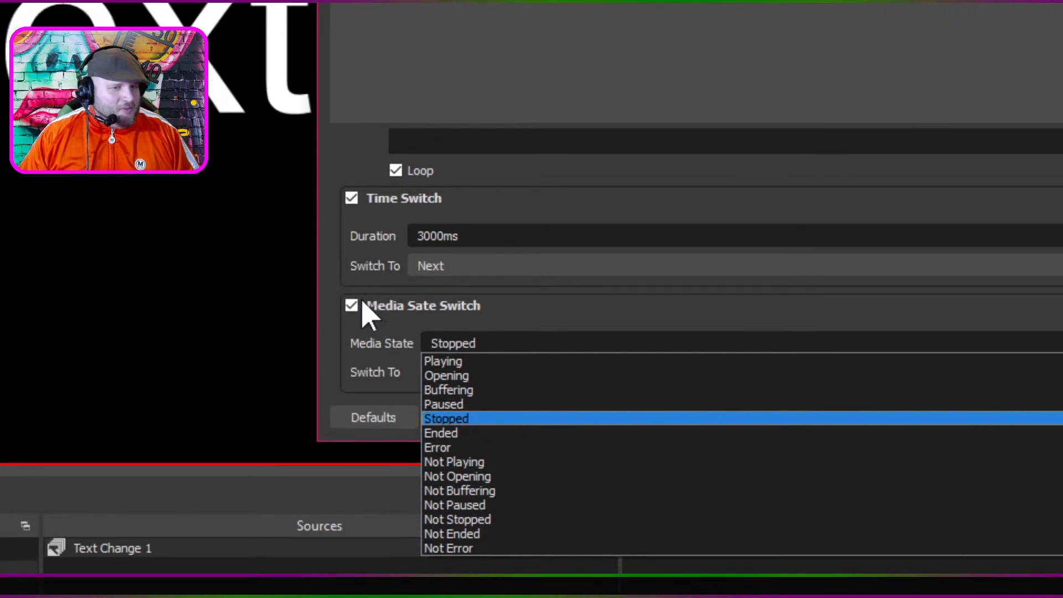
{"action": "left_click", "coordinate": [344, 305]}
{"action": "left_click", "coordinate": [344, 305]}
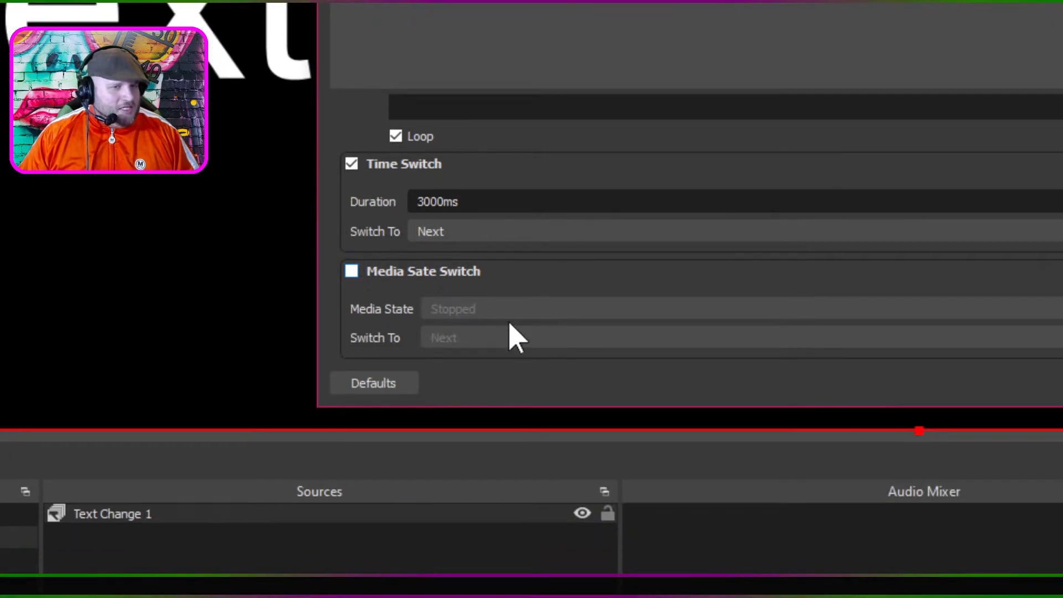
- Set the transition type of Text Change 1 to Motion and accept its properties
{"action": "scroll", "coordinate": [554, 382], "scroll_direction": "down", "scroll_amount": 2}
{"action": "scroll", "coordinate": [586, 316], "scroll_direction": "down", "scroll_amount": 1}
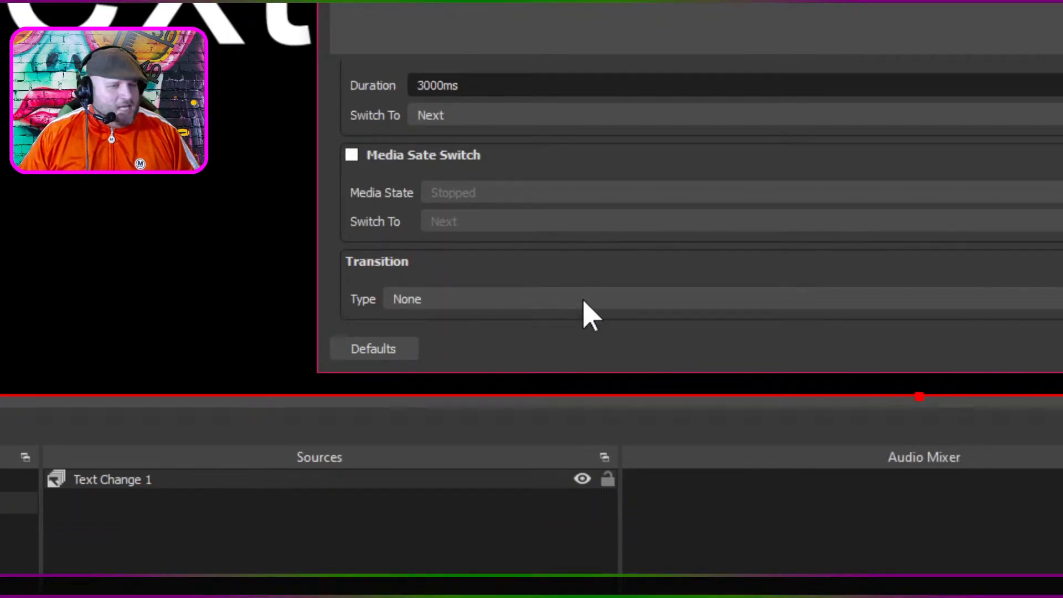
{"action": "left_click", "coordinate": [584, 300]}
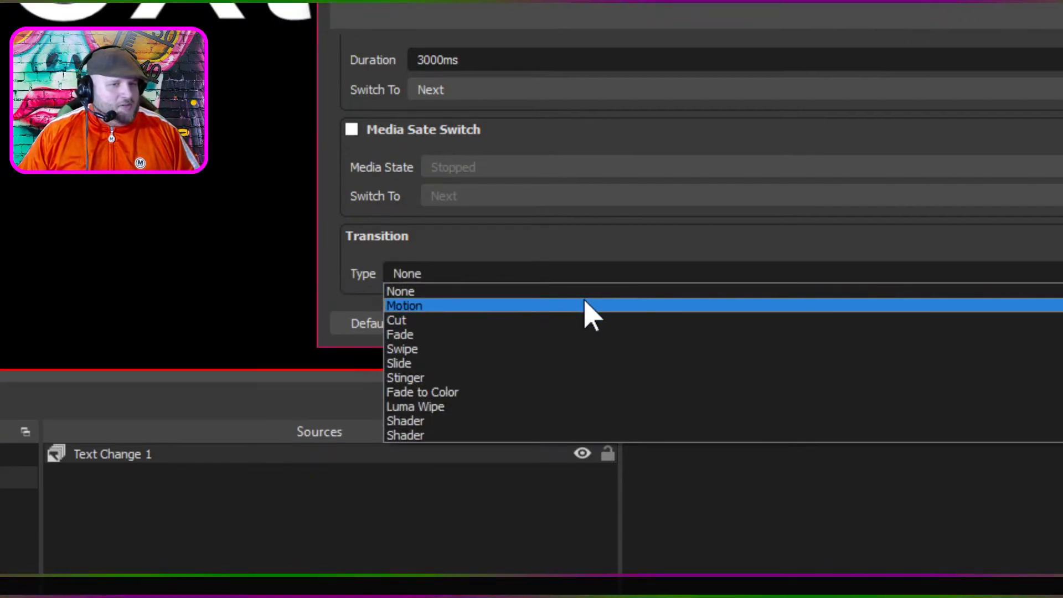
{"action": "left_click", "coordinate": [585, 306]}
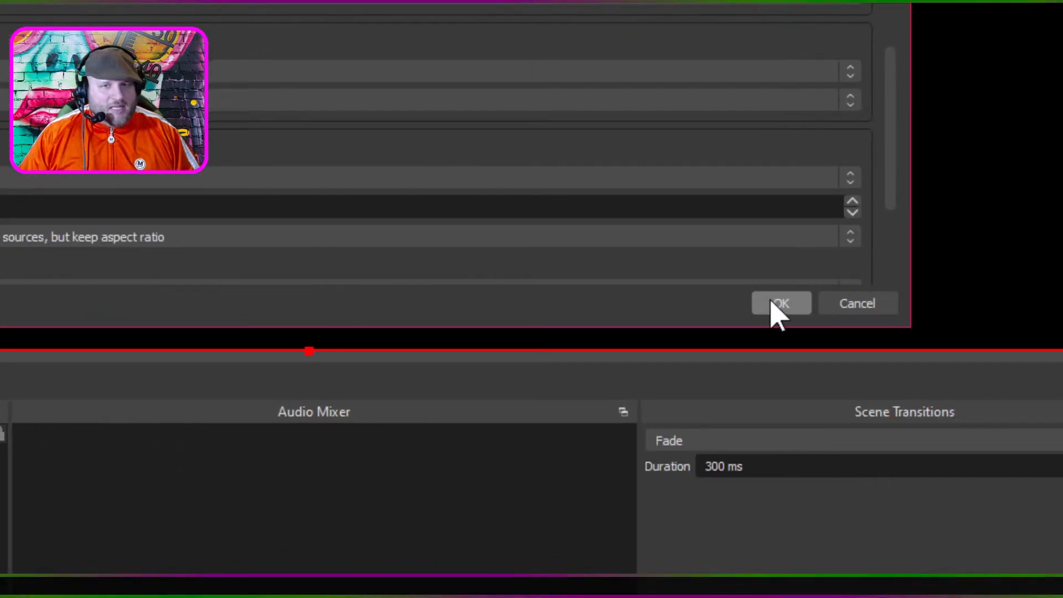
{"action": "left_click", "coordinate": [773, 305]}
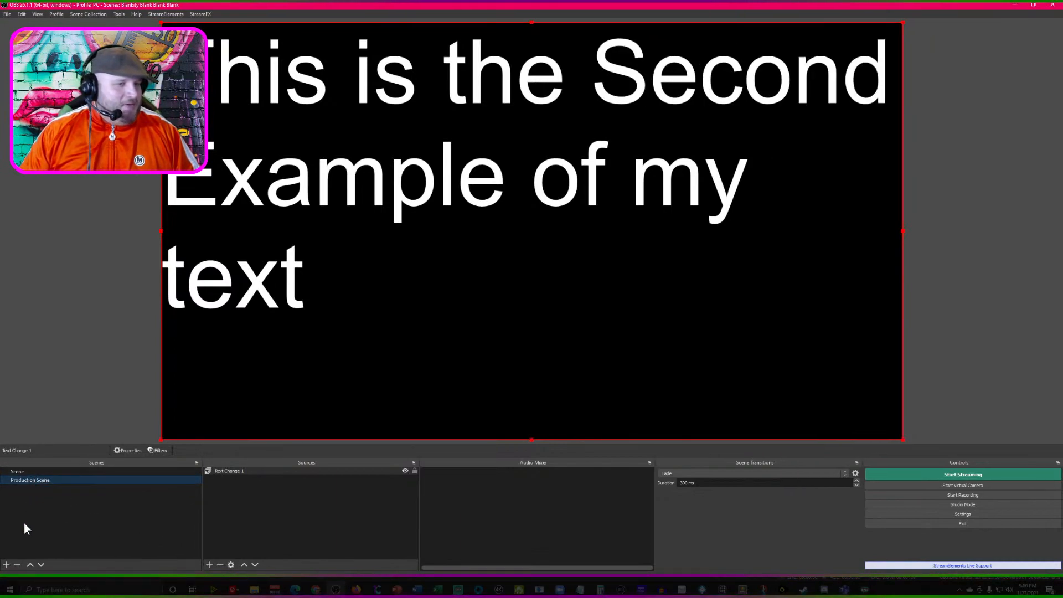
- Add a new scene named "Actual Production scene"
{"action": "left_click", "coordinate": [6, 565]}
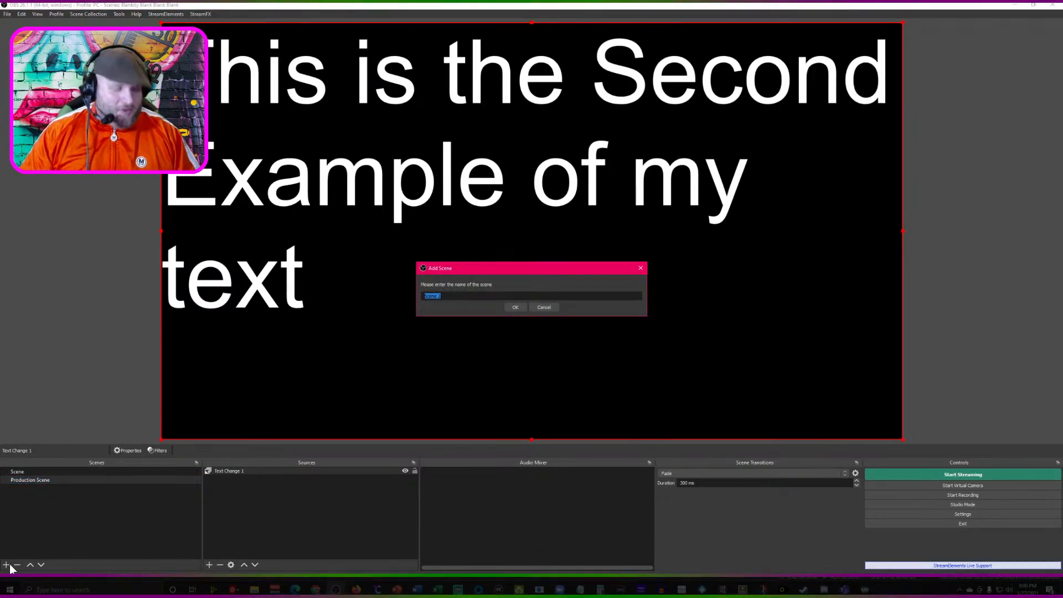
{"action": "type", "text": "Actual"}
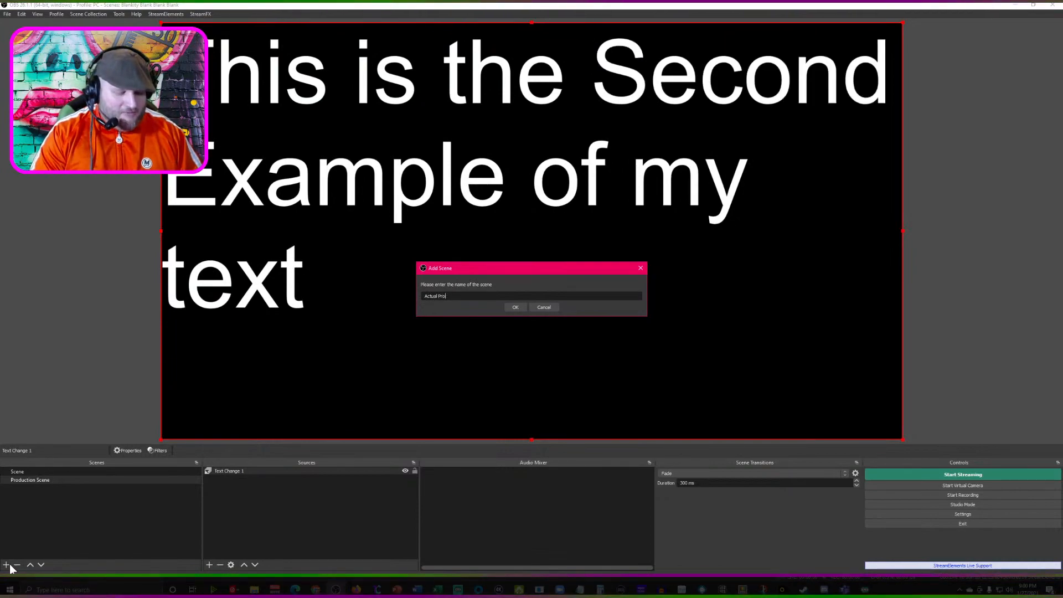
{"action": "type", "text": " Produ"}
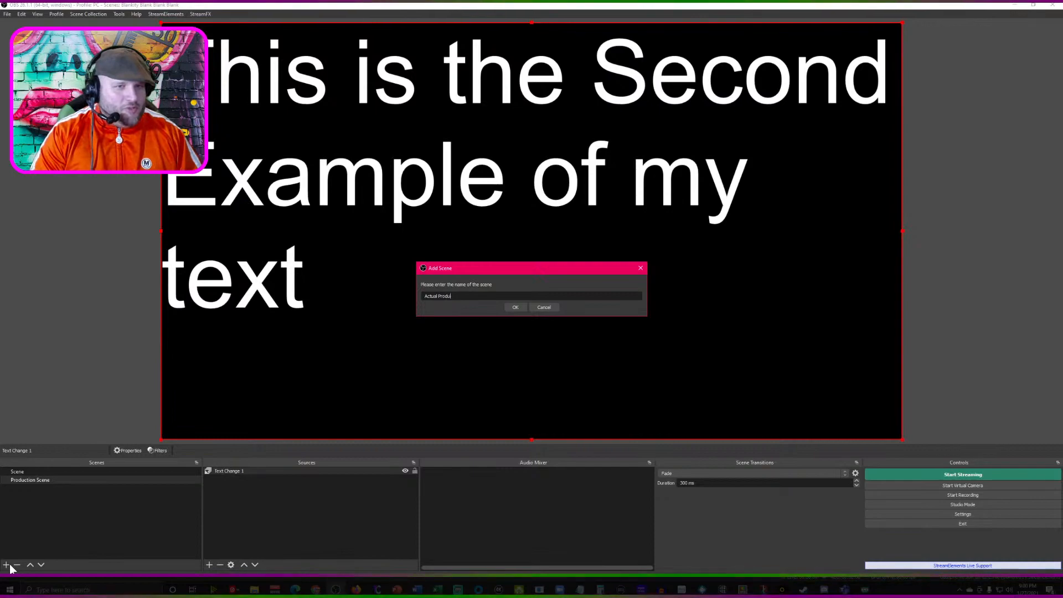
{"action": "type", "text": "ction scen"}
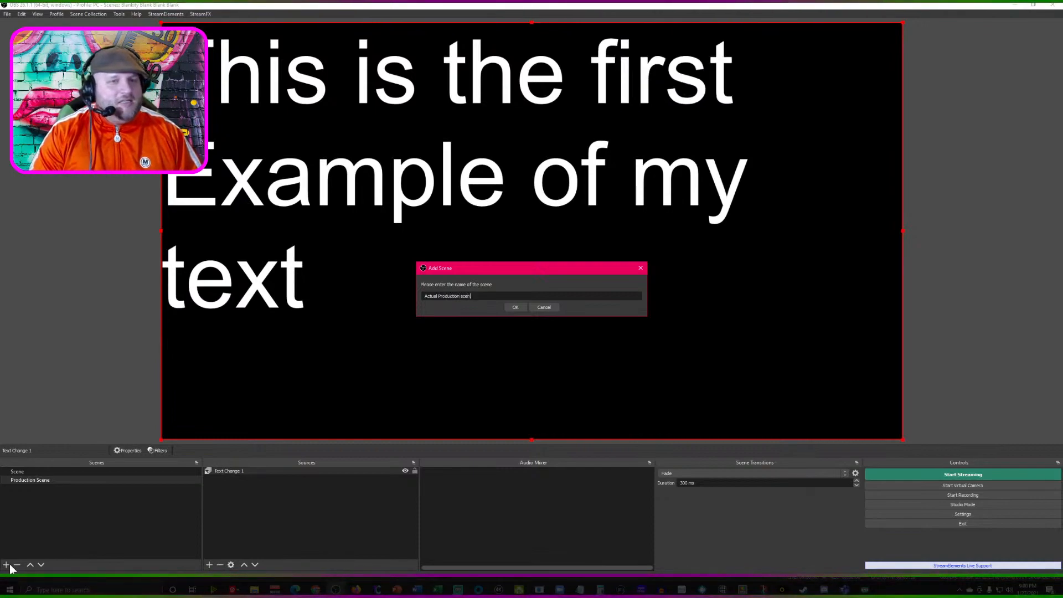
{"action": "type", "text": "e"}
{"action": "key", "text": "Return"}
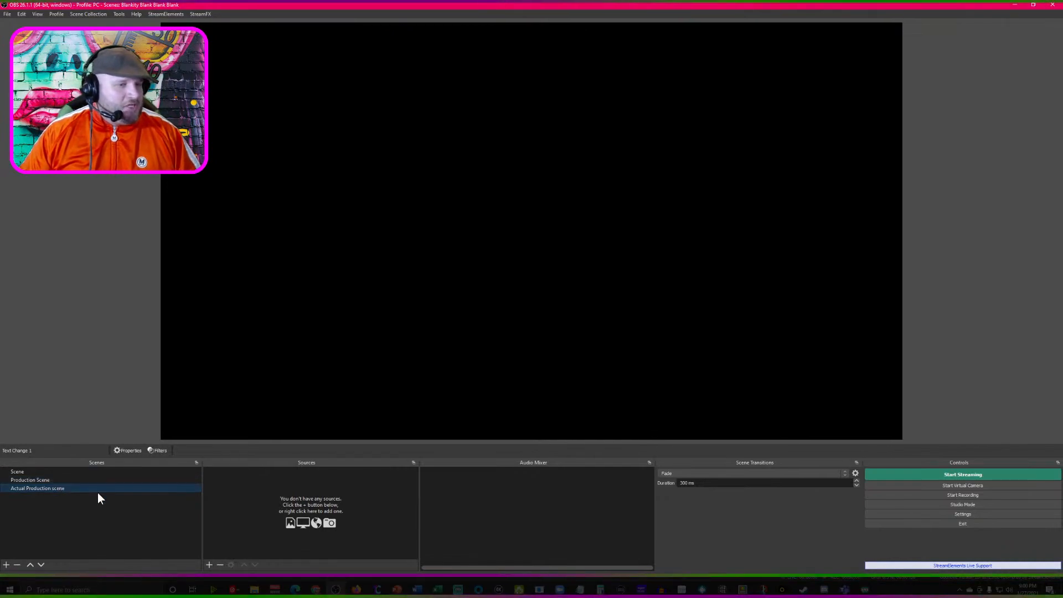
- Add the existing Production Scene as a scene source inside the Actual Production scene
{"action": "left_click", "coordinate": [208, 565]}
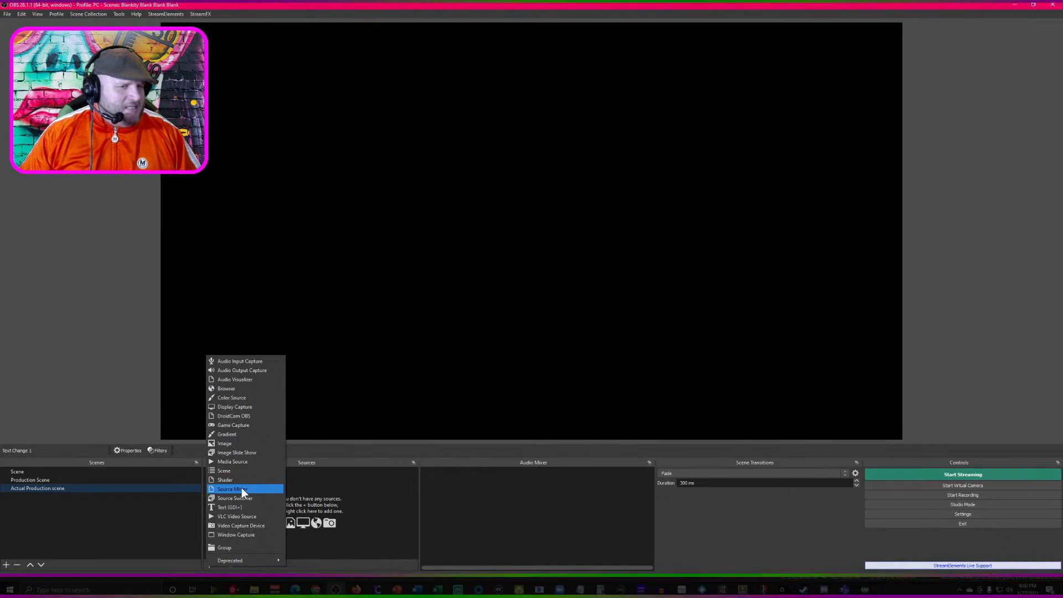
{"action": "left_click", "coordinate": [243, 471]}
{"action": "left_click", "coordinate": [485, 269]}
{"action": "left_click", "coordinate": [556, 352]}
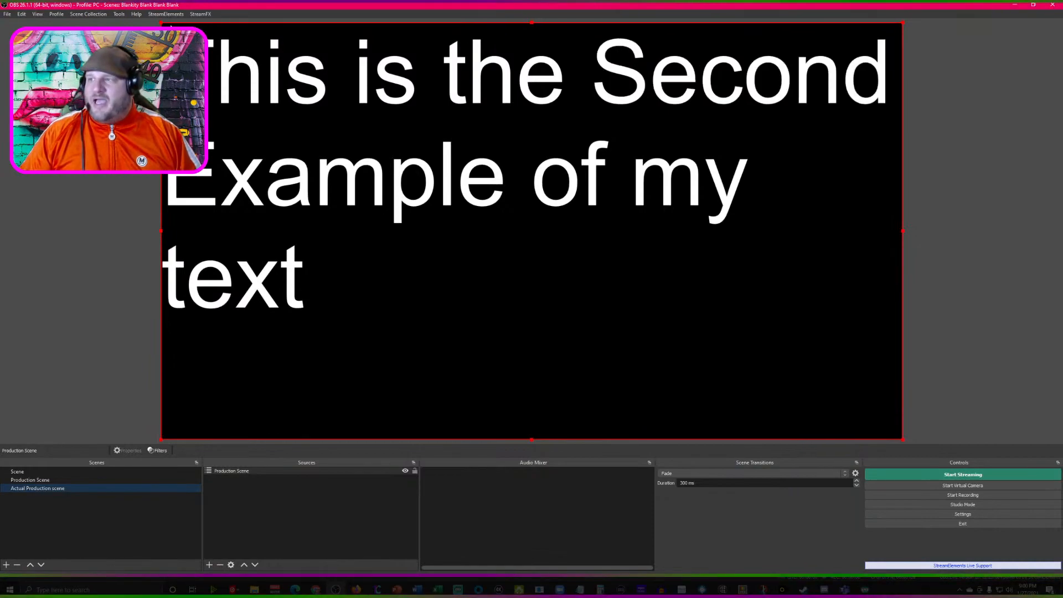
- Shrink the nested Production Scene into the lower-right corner of the canvas, and switch back to the Production Scene
{"action": "left_click_drag", "start_coordinate": [161, 24], "coordinate": [661, 331]}
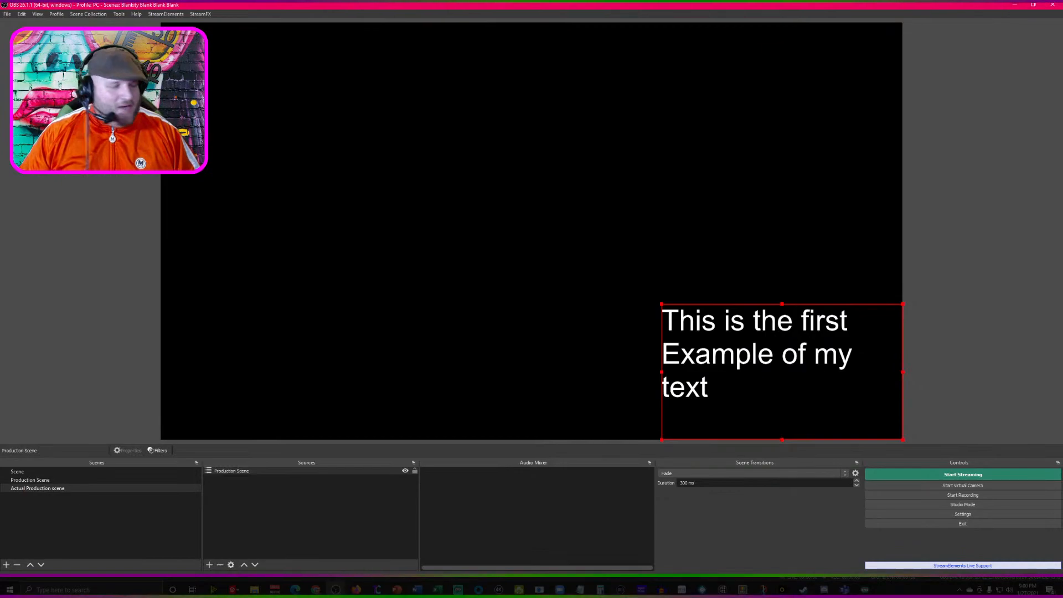
{"action": "left_click", "coordinate": [56, 479]}
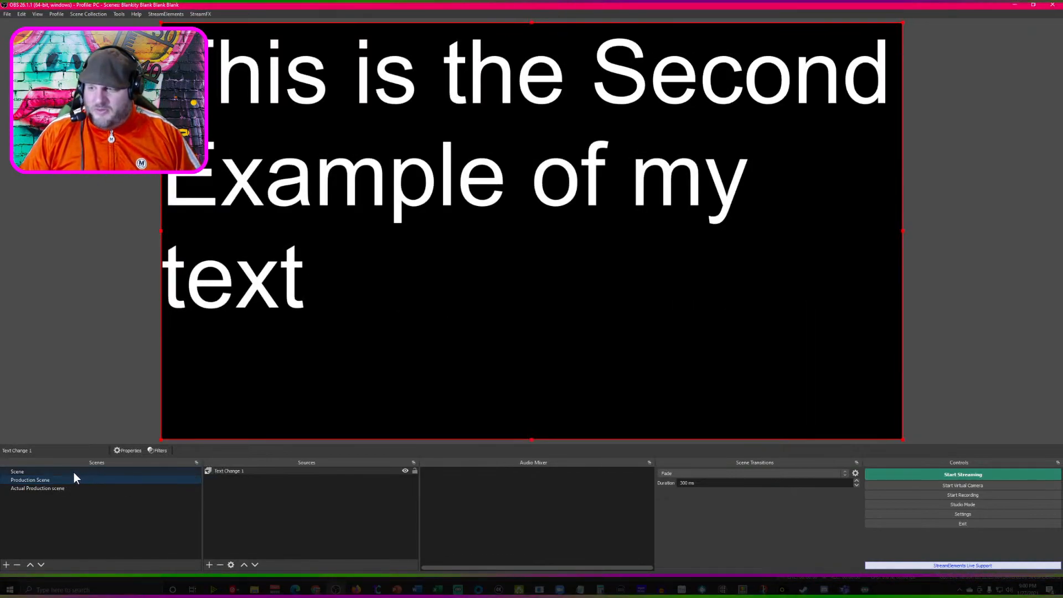
- Change the Text 2 source in Scene to "This is a totally different line of text." and view it in the Actual Production scene
{"action": "left_click", "coordinate": [74, 472]}
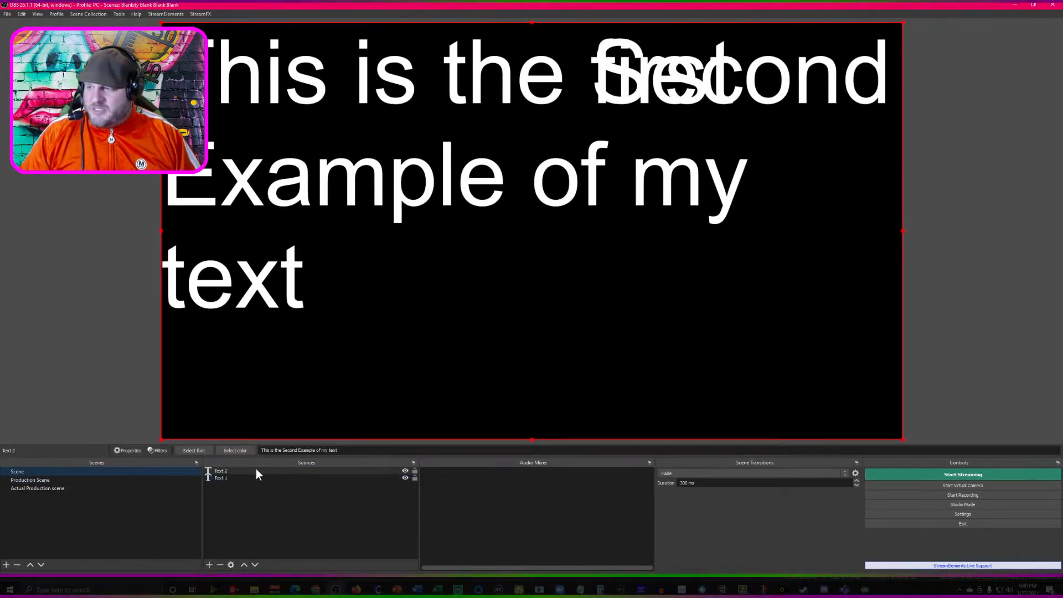
{"action": "key", "text": "ctrl+a"}
{"action": "type", "text": "T"}
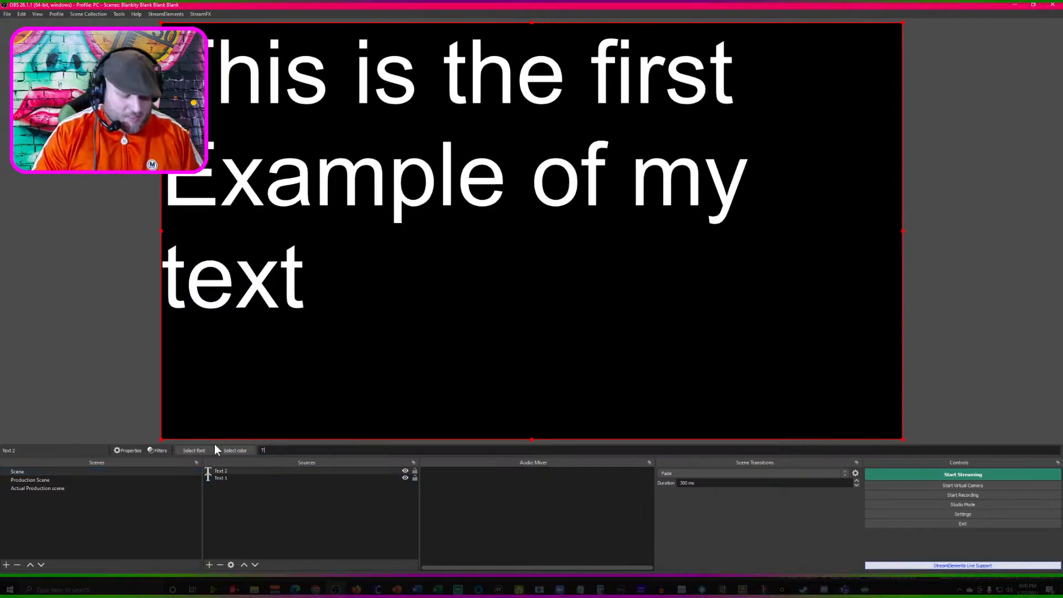
{"action": "type", "text": "his is a tot"}
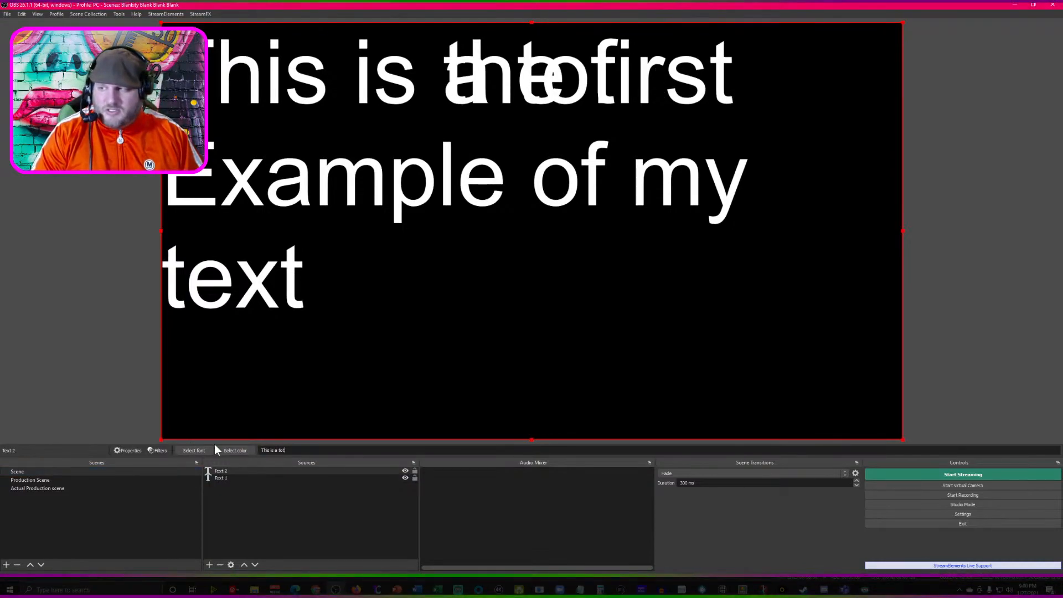
{"action": "type", "text": "ally different li"}
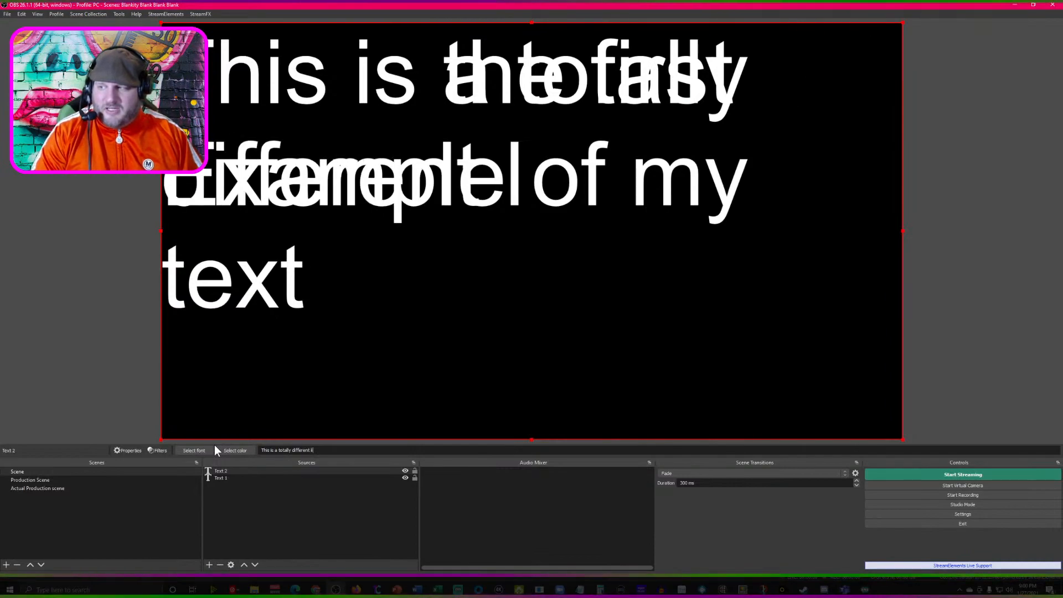
{"action": "type", "text": "ne of text."}
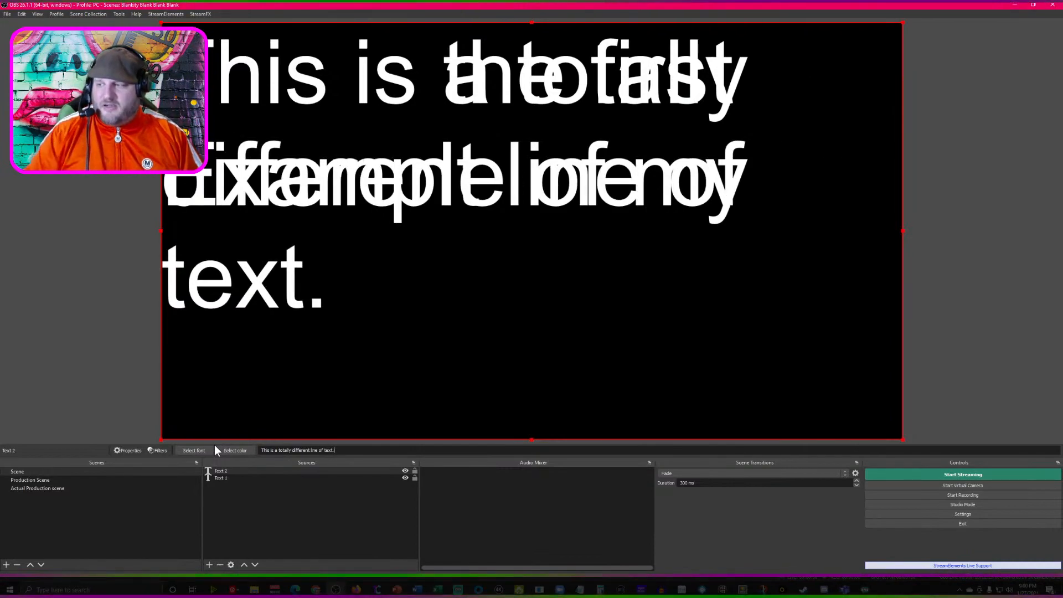
{"action": "left_click", "coordinate": [51, 489]}
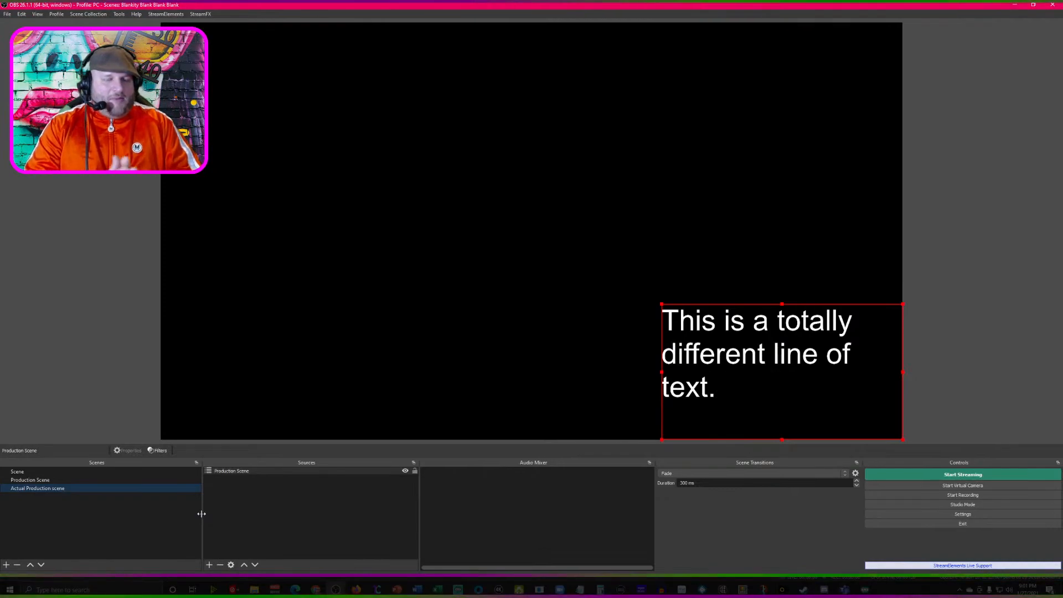
- Duplicate the scene named Scene, accepting the suggested name for the copy
{"action": "left_click", "coordinate": [62, 469]}
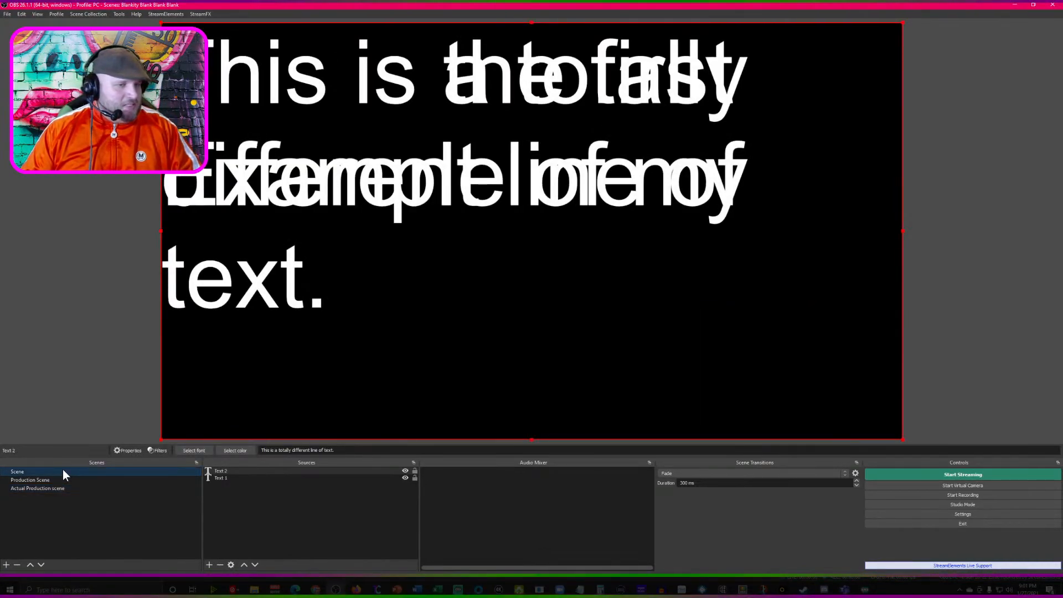
{"action": "right_click", "coordinate": [64, 475]}
{"action": "left_click", "coordinate": [115, 337]}
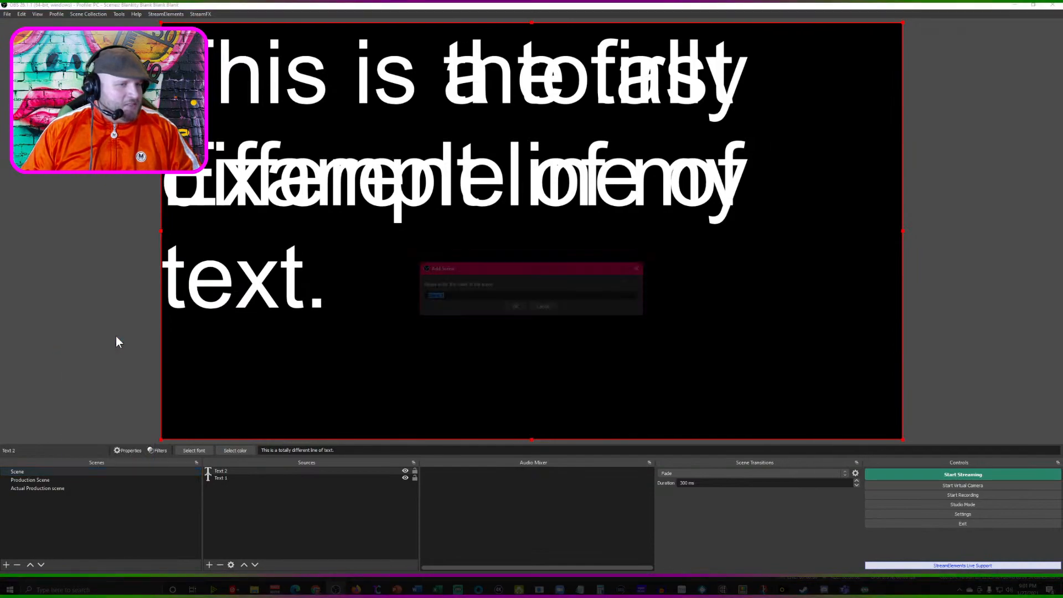
{"action": "left_click", "coordinate": [515, 306]}
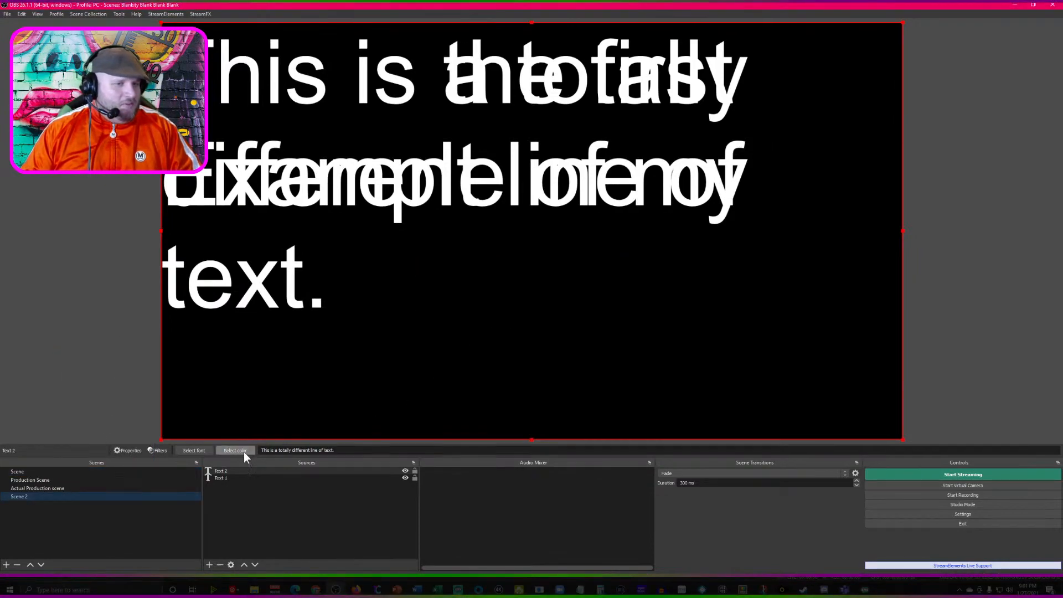
{"action": "left_click", "coordinate": [232, 472]}
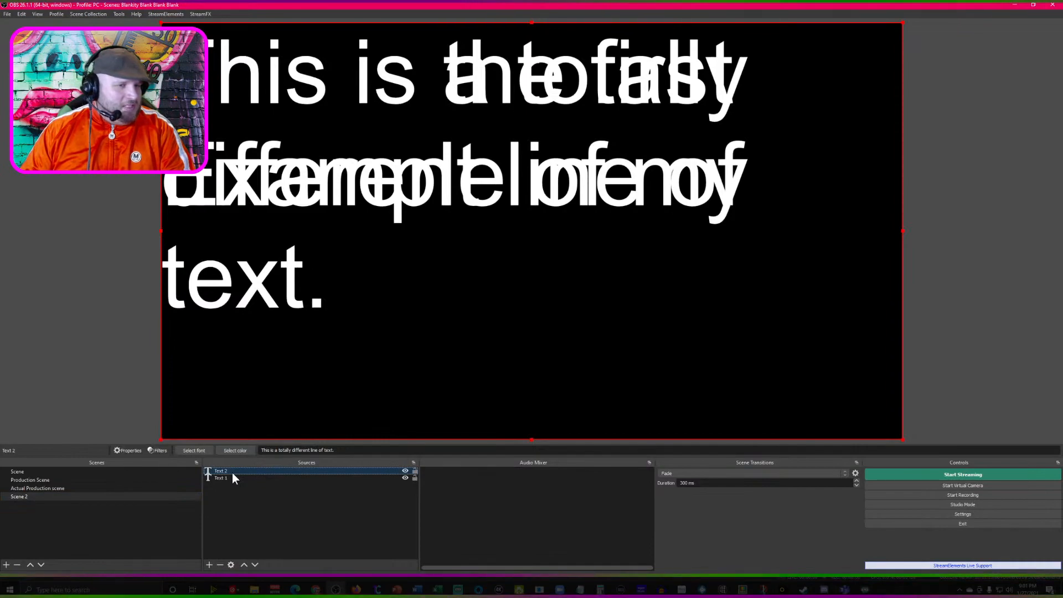
{"action": "key", "text": "Delete"}
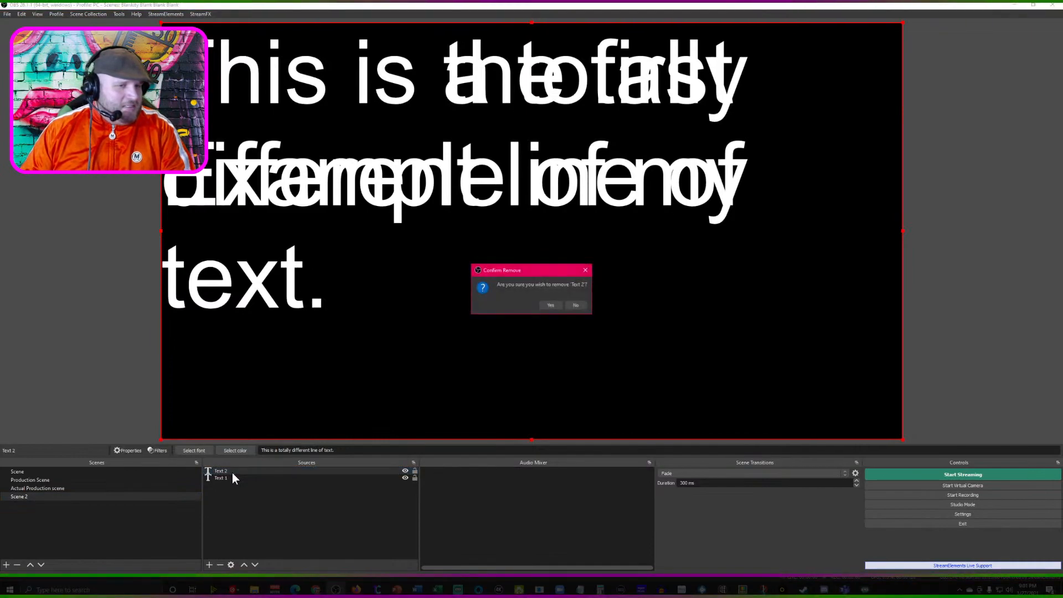
{"action": "left_click", "coordinate": [575, 305]}
- Remove the Text 1 source from Scene 2 and switch to the original Scene to compare its sources
{"action": "left_click", "coordinate": [259, 478]}
{"action": "key", "text": "Delete"}
{"action": "left_click", "coordinate": [549, 304]}
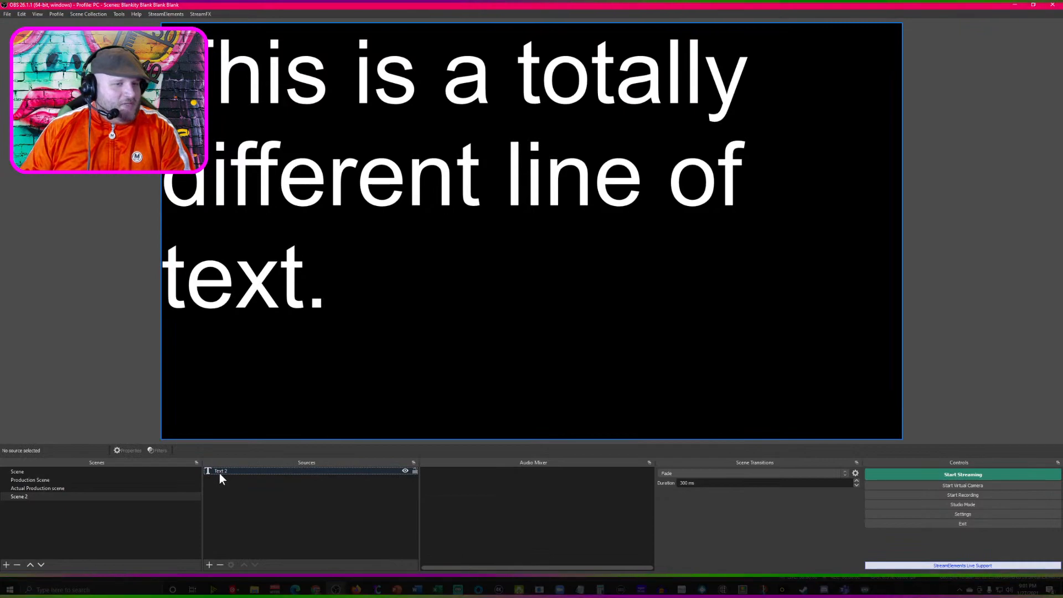
{"action": "left_click", "coordinate": [65, 472]}
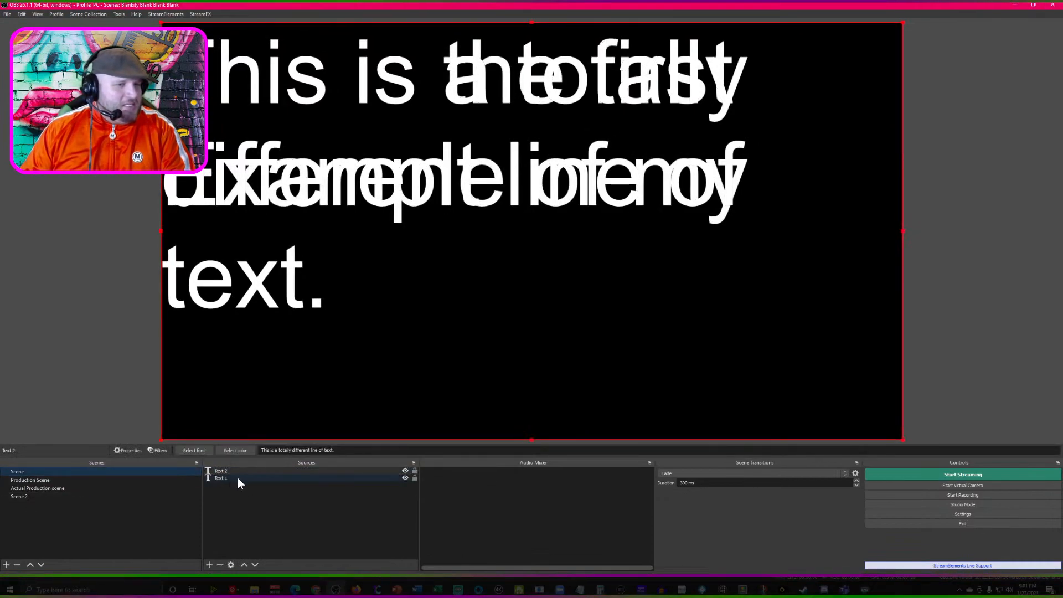
- Add a new color source named "Pink" to Scene 2
{"action": "left_click", "coordinate": [26, 498]}
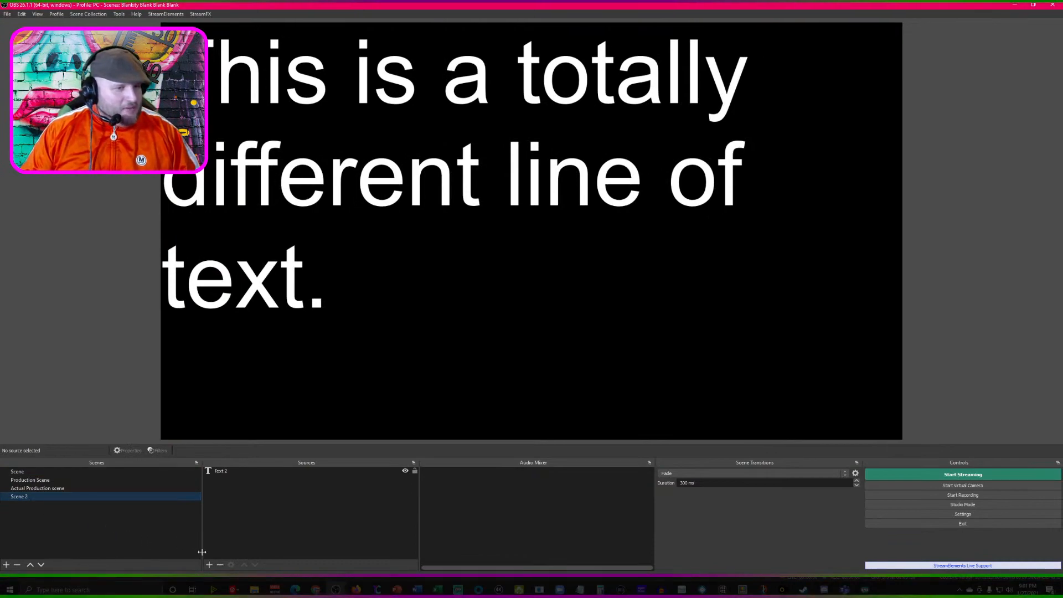
{"action": "left_click", "coordinate": [210, 564]}
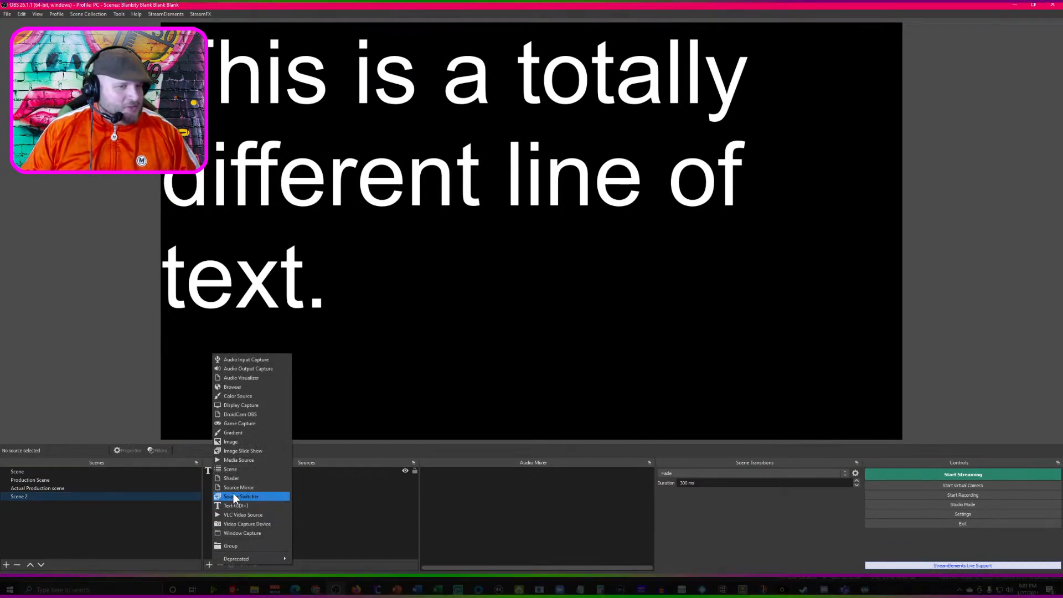
{"action": "left_click", "coordinate": [248, 397]}
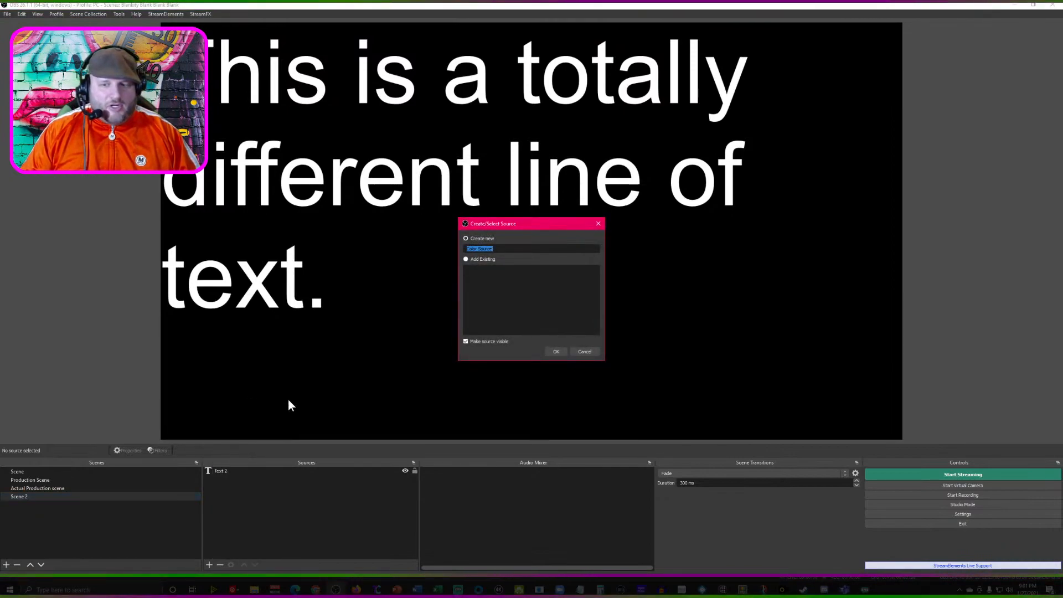
{"action": "type", "text": "Pink"}
{"action": "key", "text": "Return"}
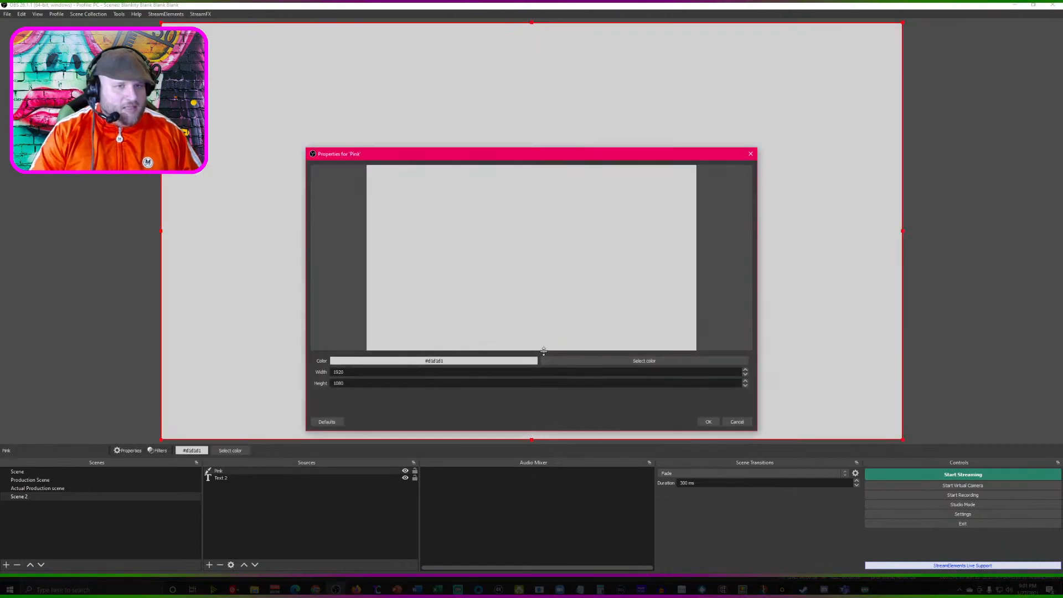
- Set the Pink source's color to the basic magenta swatch and place the source beneath Text 2
{"action": "left_click", "coordinate": [592, 363]}
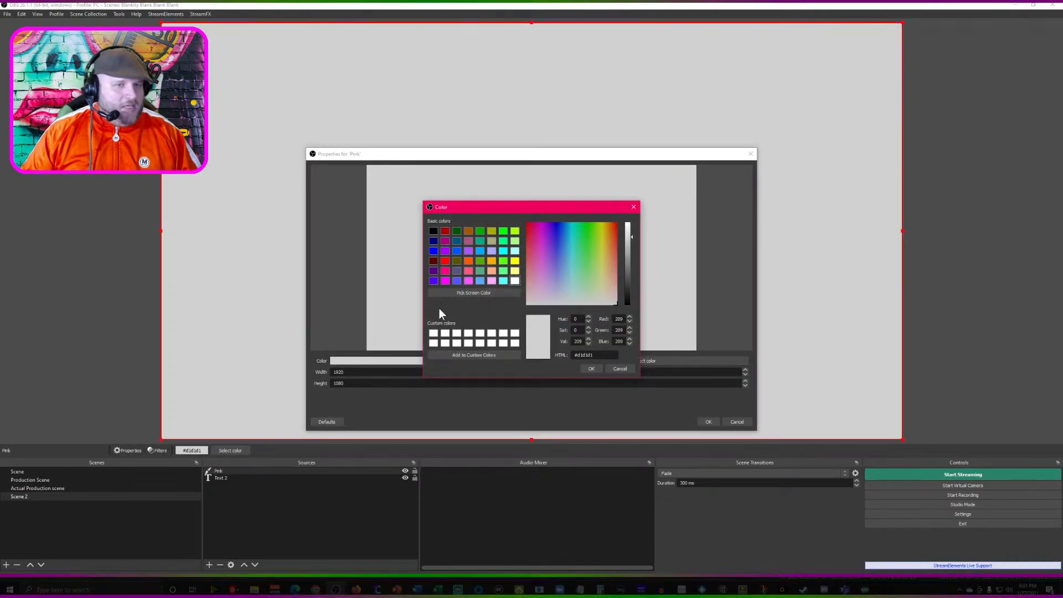
{"action": "left_click", "coordinate": [446, 281]}
{"action": "left_click", "coordinate": [591, 368]}
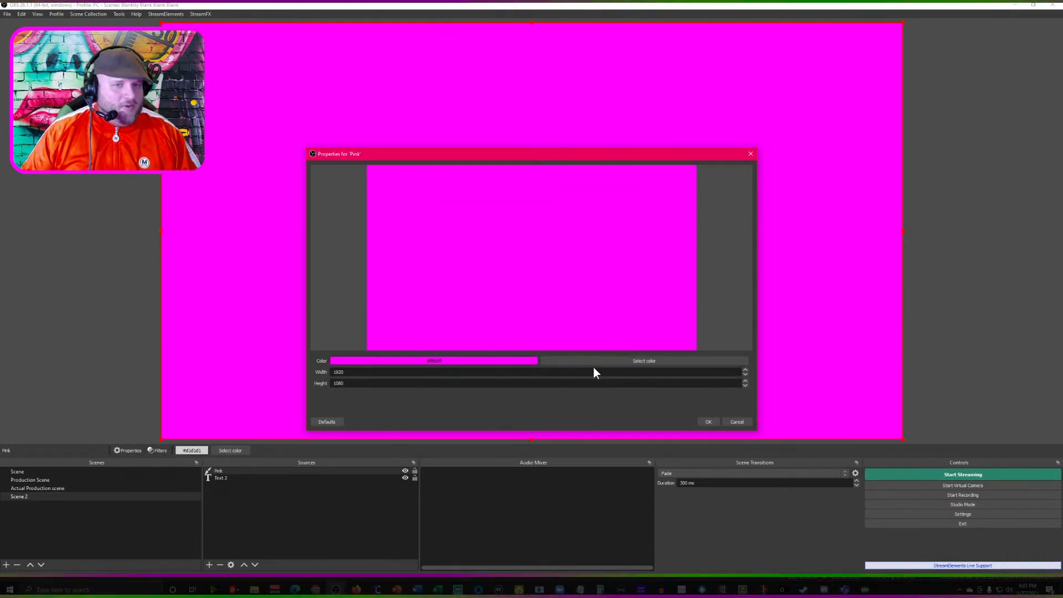
{"action": "left_click", "coordinate": [709, 423]}
{"action": "left_click_drag", "start_coordinate": [275, 469], "coordinate": [277, 480]}
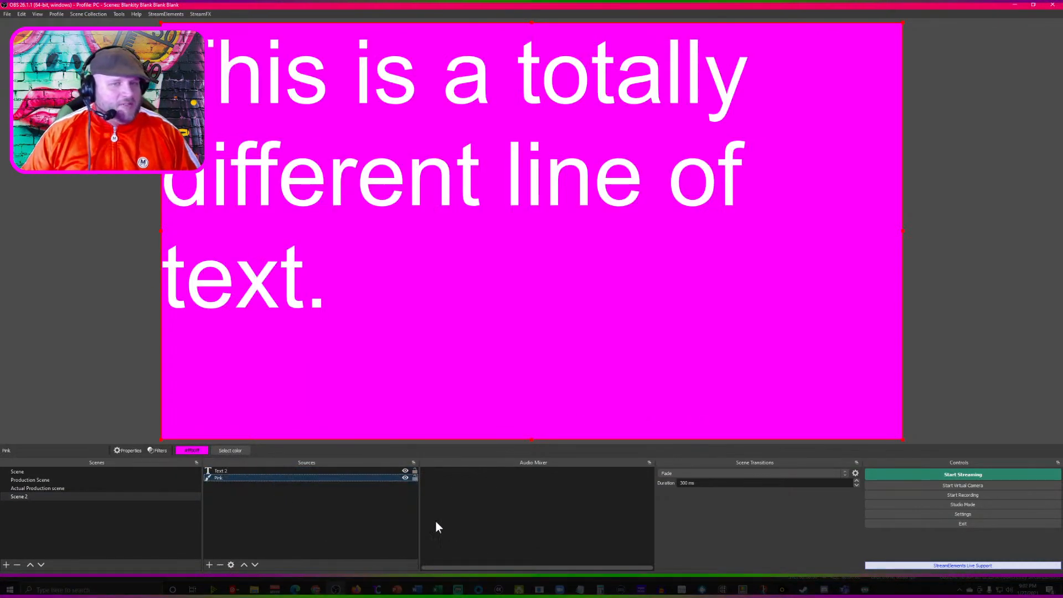
- Move Scene below Scene 2 in the scene order and switch between the two scenes
{"action": "left_click_drag", "start_coordinate": [40, 474], "coordinate": [45, 503]}
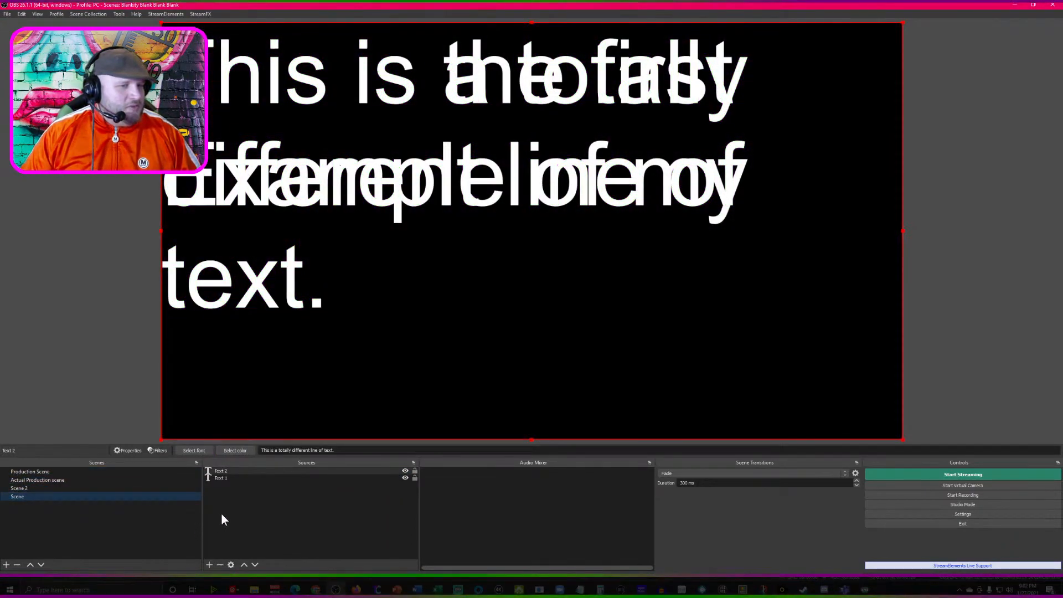
{"action": "left_click", "coordinate": [79, 489]}
{"action": "left_click", "coordinate": [82, 499]}
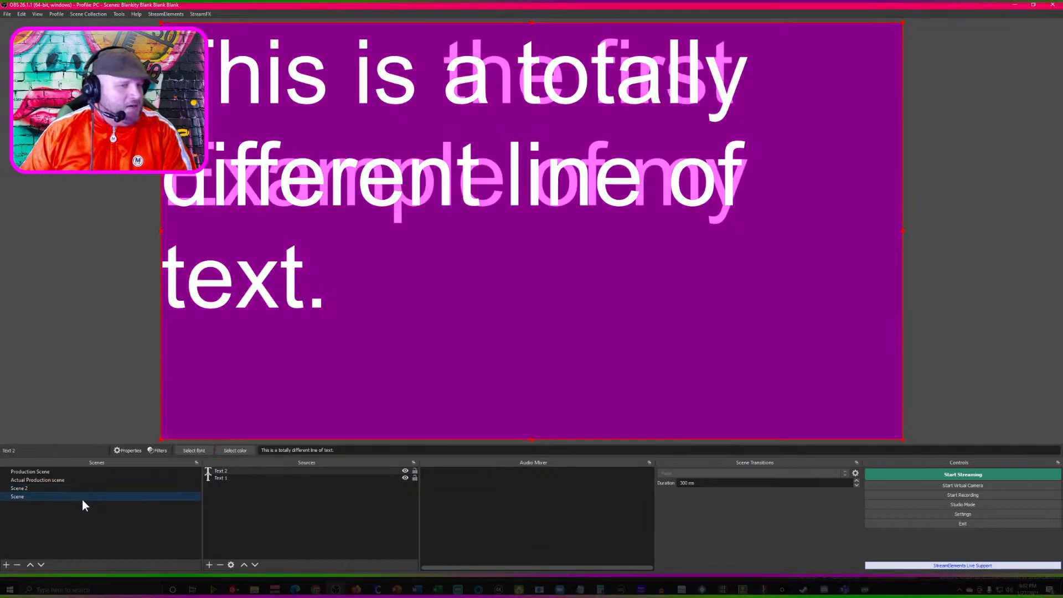
- Remove the Text 2 source from Scene
{"action": "left_click", "coordinate": [235, 470]}
{"action": "key", "text": "Delete"}
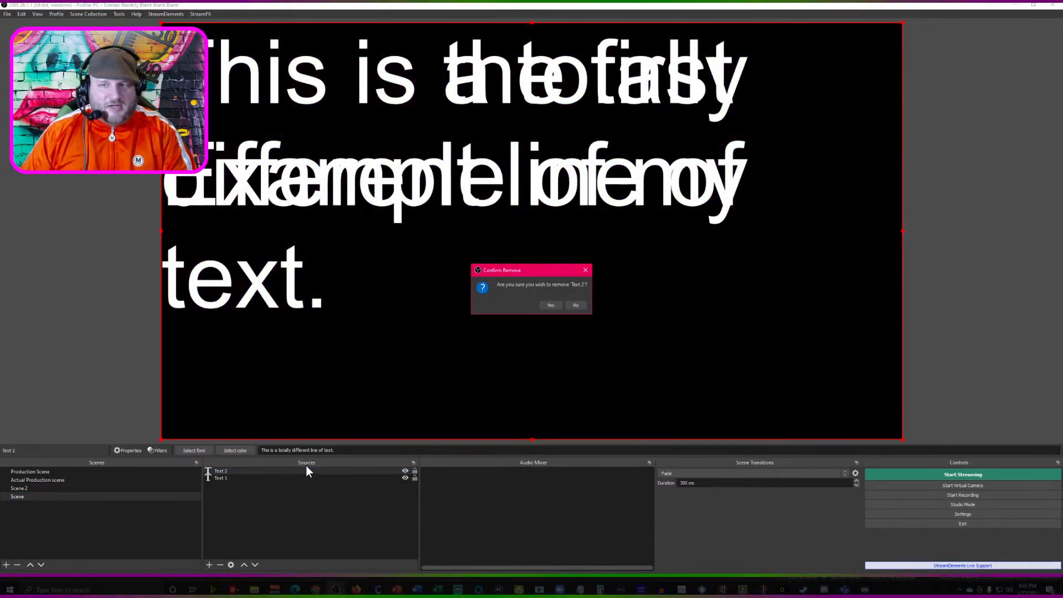
{"action": "left_click", "coordinate": [552, 306]}
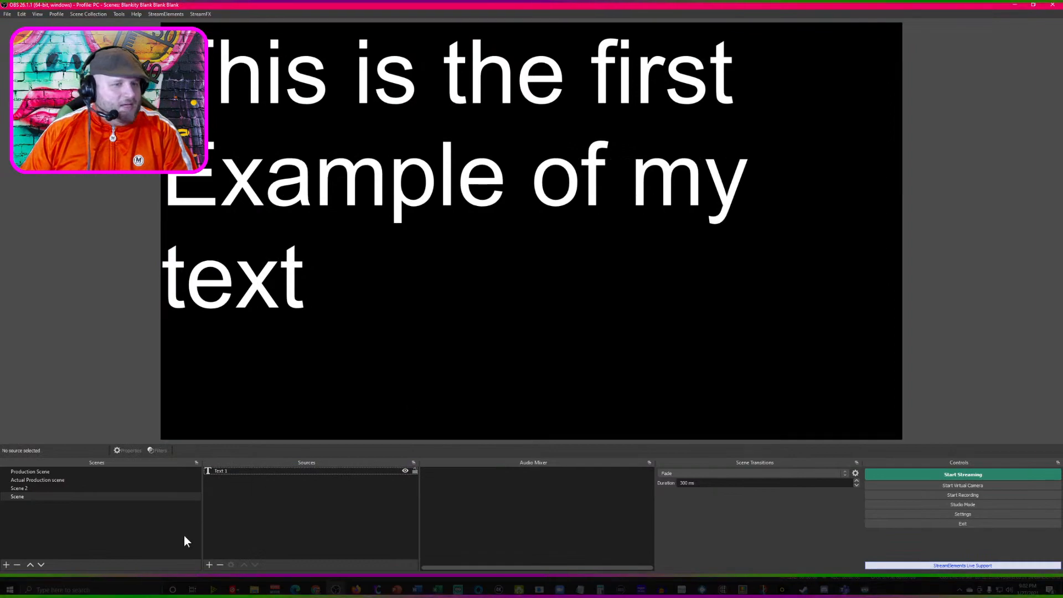
- Add a new color source named "Green" to Scene
{"action": "left_click", "coordinate": [209, 565]}
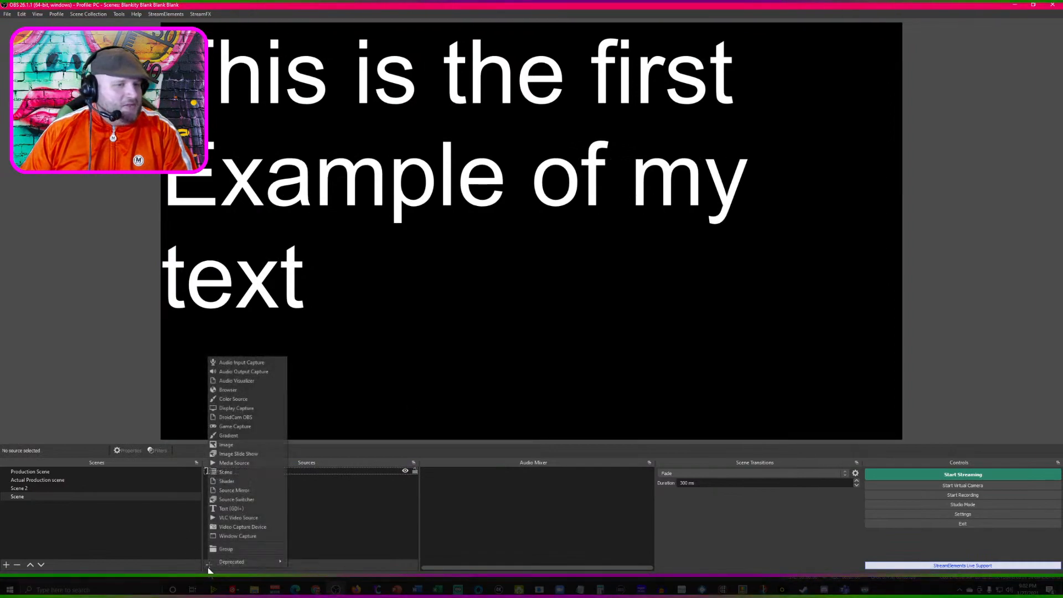
{"action": "left_click", "coordinate": [244, 400]}
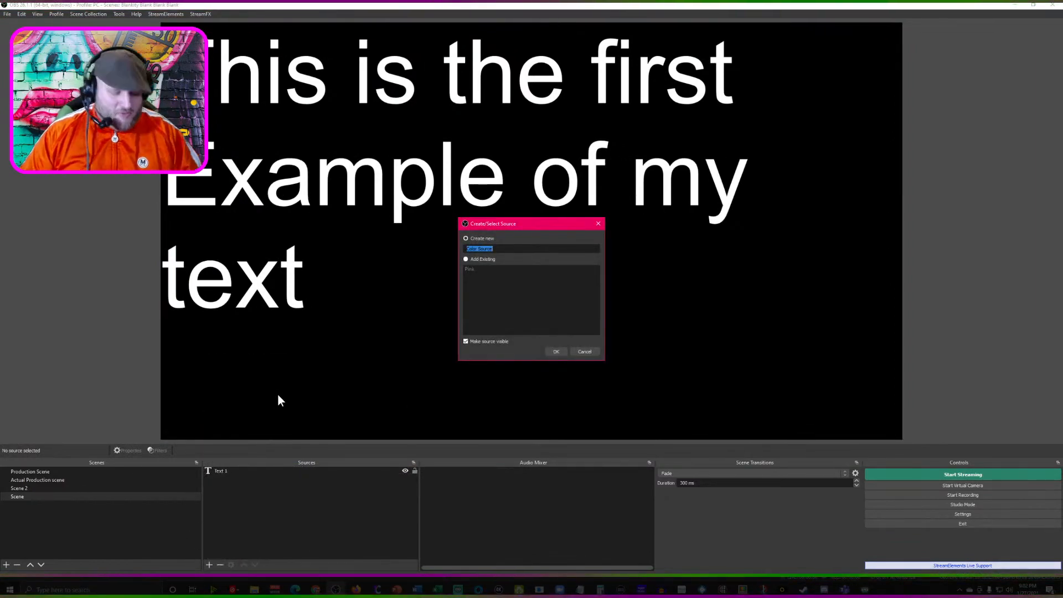
{"action": "type", "text": "Green"}
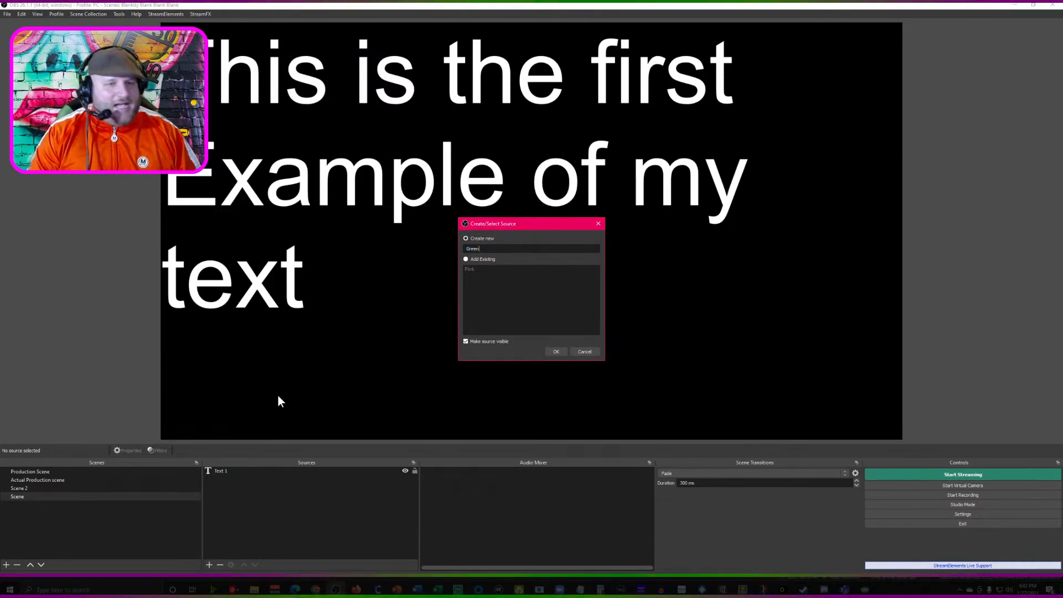
{"action": "key", "text": "Return"}
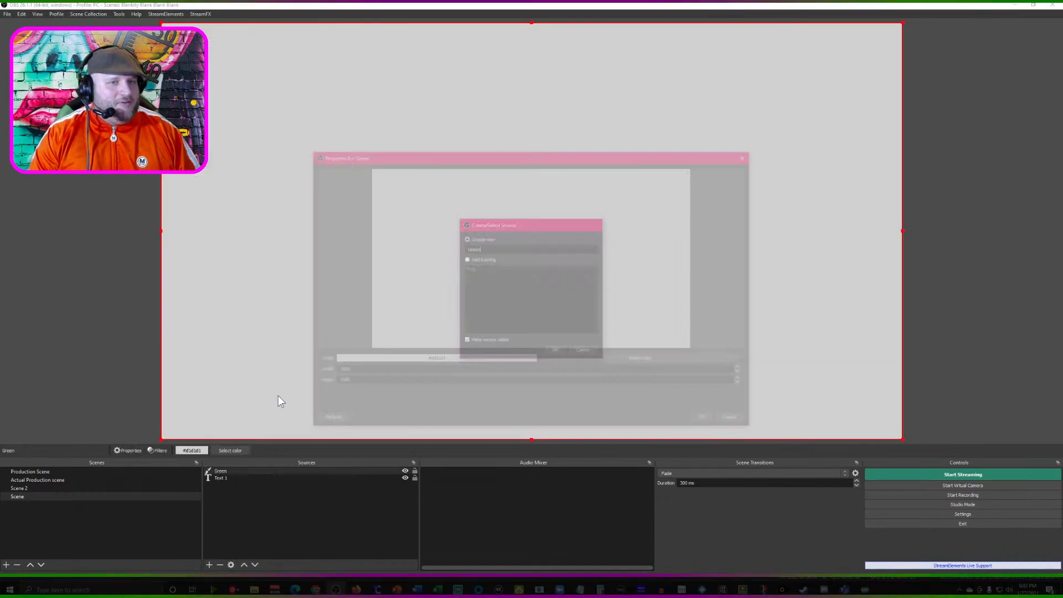
- Set the Green source's color to bright green #55ff00, place it beneath Text 1, and select Text 1
{"action": "left_click", "coordinate": [622, 364]}
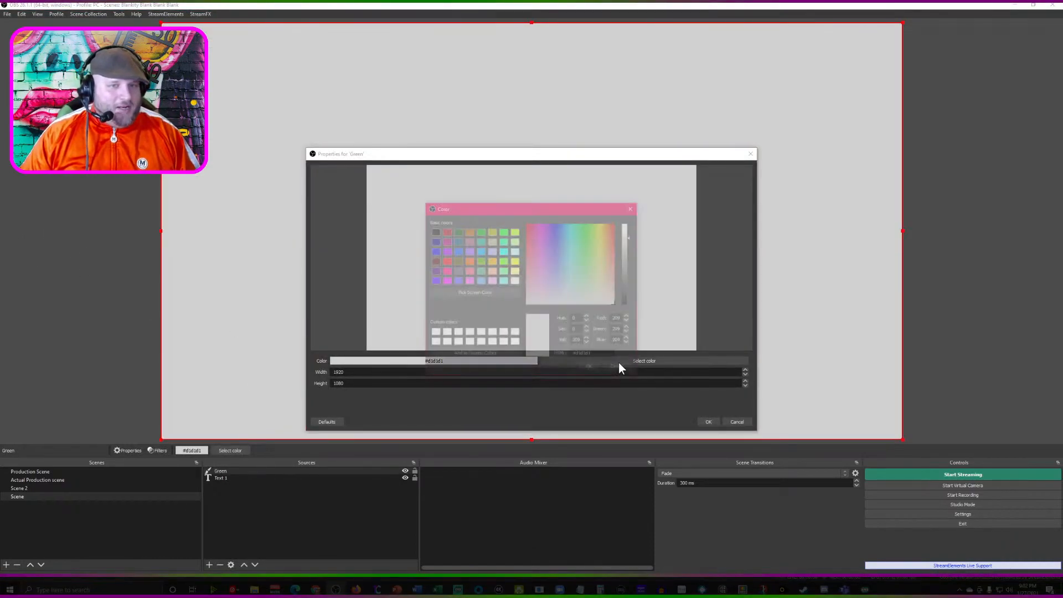
{"action": "left_click", "coordinate": [503, 271]}
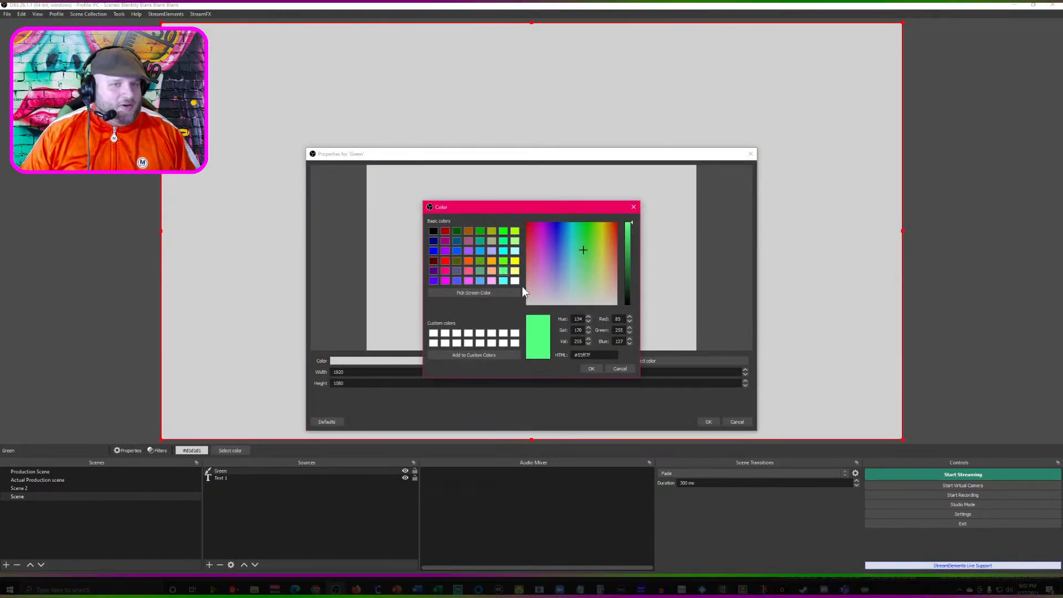
{"action": "left_click", "coordinate": [503, 261]}
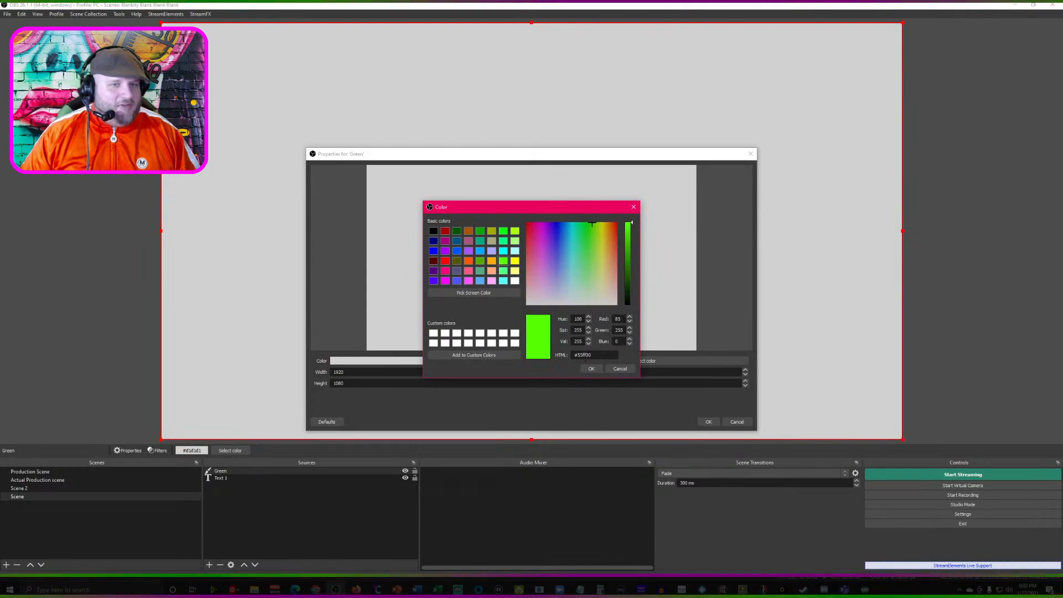
{"action": "left_click", "coordinate": [591, 368]}
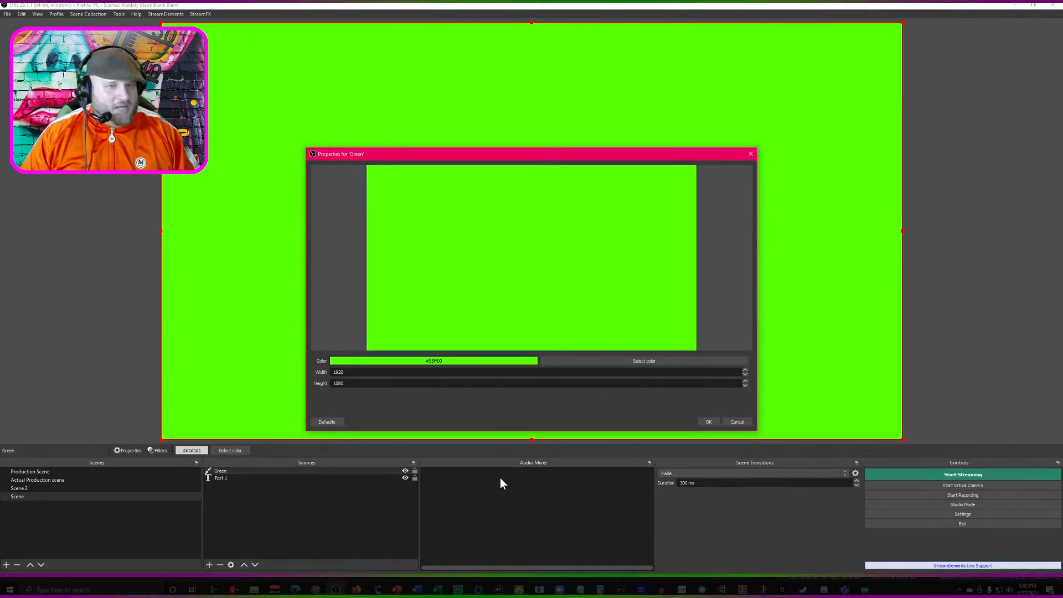
{"action": "left_click", "coordinate": [707, 422]}
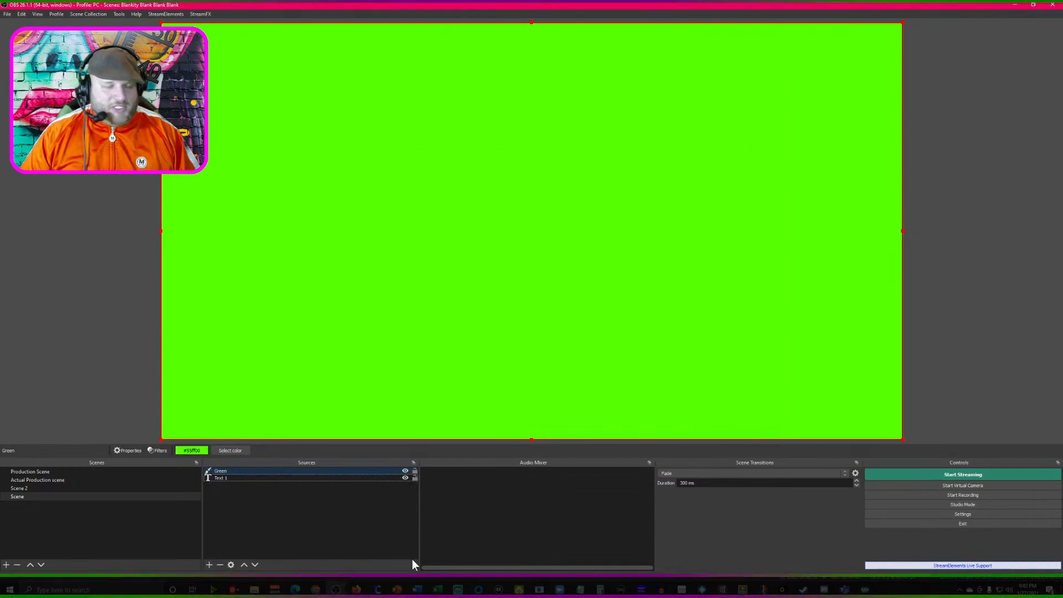
{"action": "left_click_drag", "start_coordinate": [238, 470], "coordinate": [241, 479]}
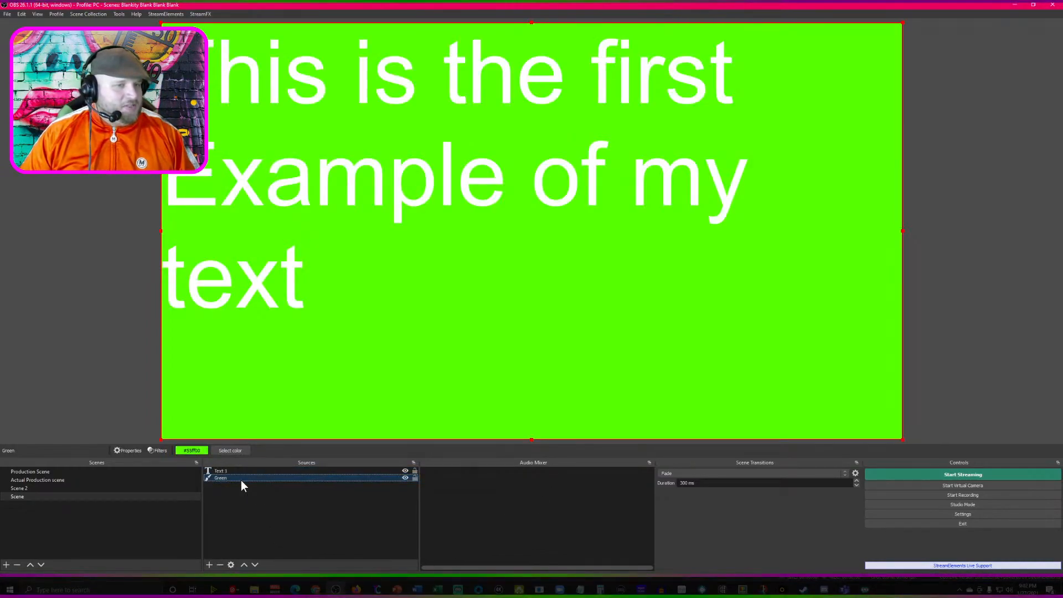
{"action": "left_click", "coordinate": [229, 471]}
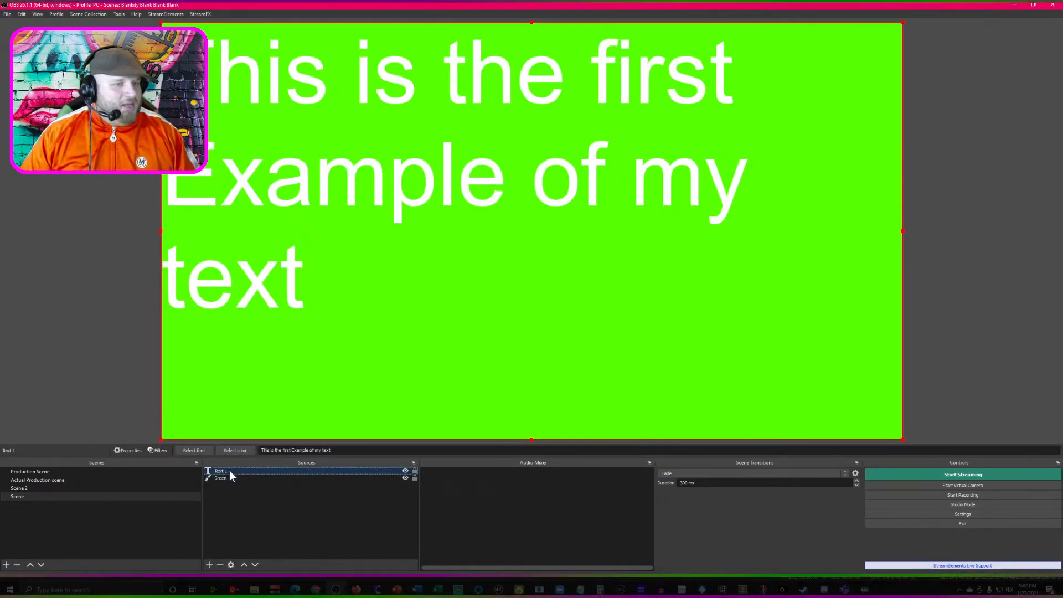
- Set the color of the Text 1 source in Scene to black
{"action": "left_click", "coordinate": [235, 449]}
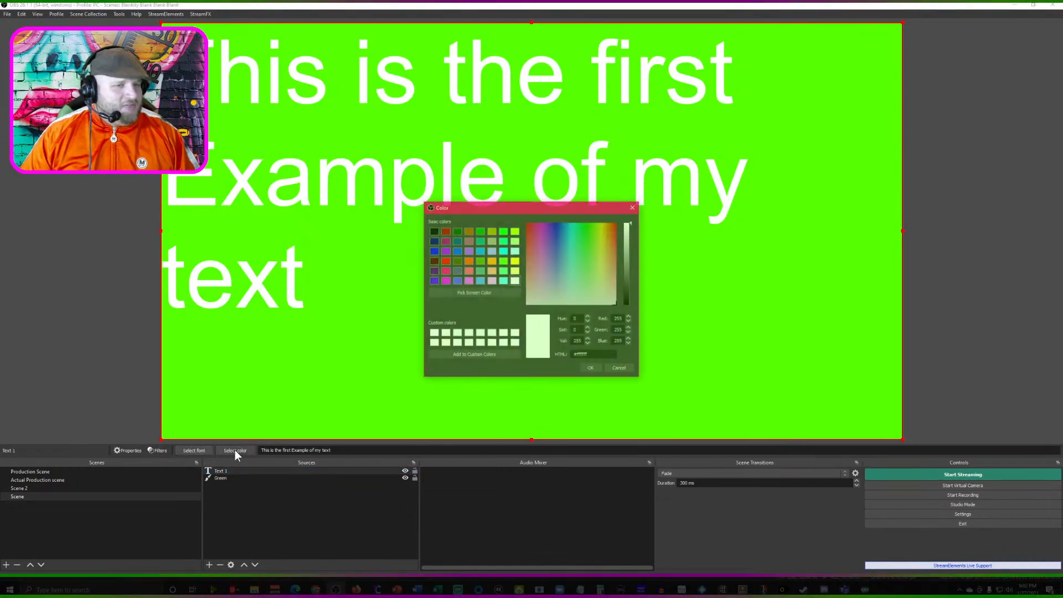
{"action": "left_click", "coordinate": [434, 231]}
{"action": "left_click", "coordinate": [592, 369]}
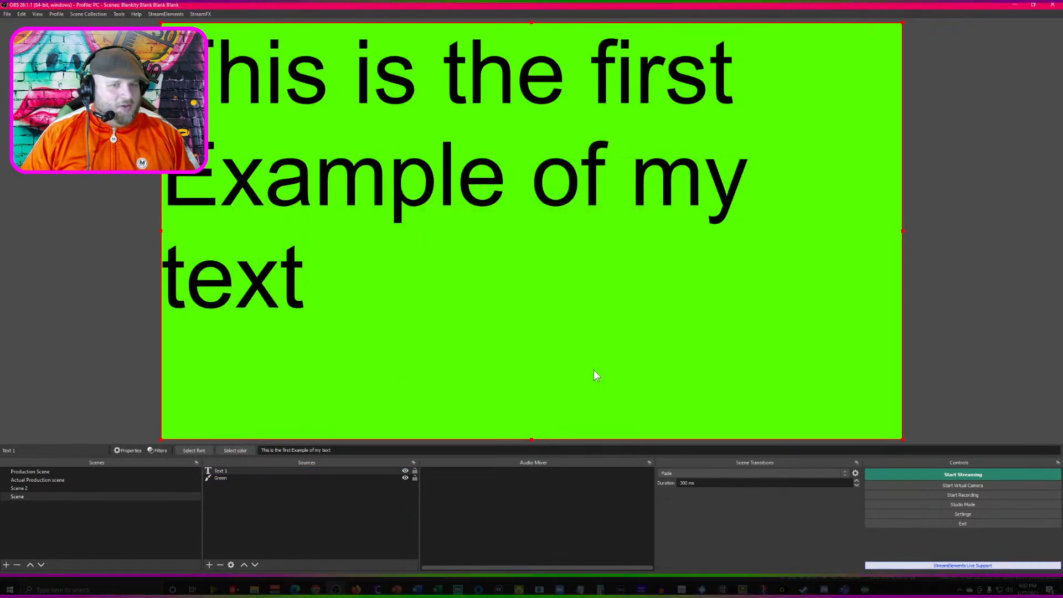
- Remove Text 2 from the switcher list of the Text Change 1 source in Production Scene
{"action": "left_click", "coordinate": [35, 489]}
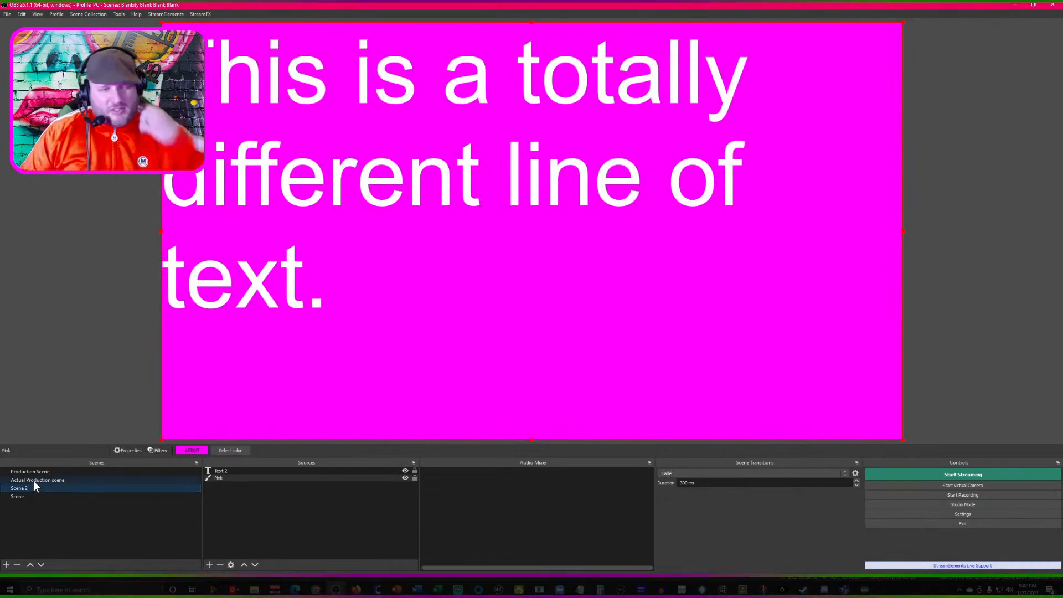
{"action": "left_click", "coordinate": [37, 480]}
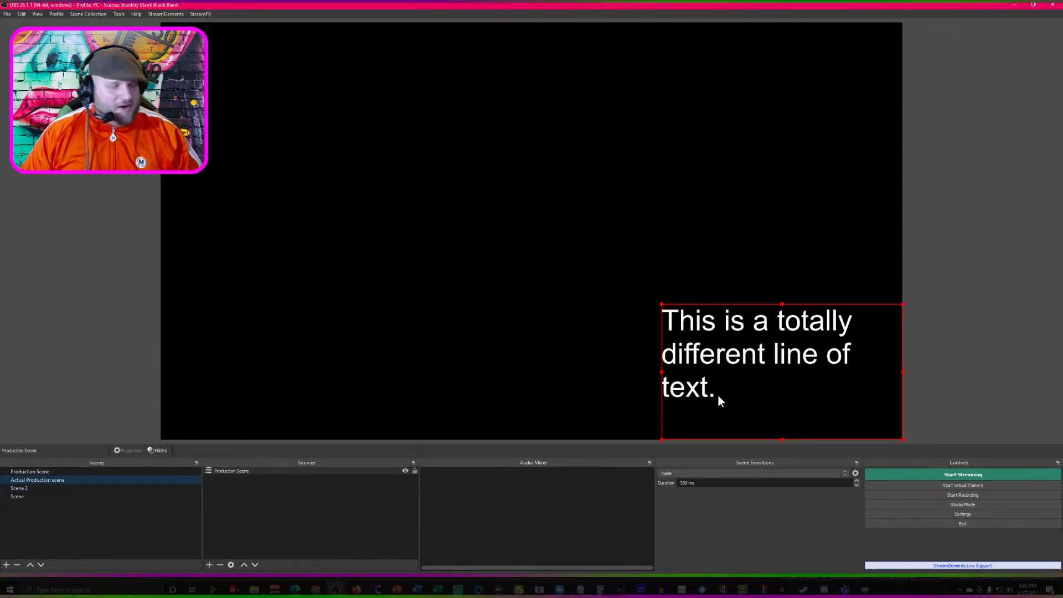
{"action": "right_click", "coordinate": [245, 470]}
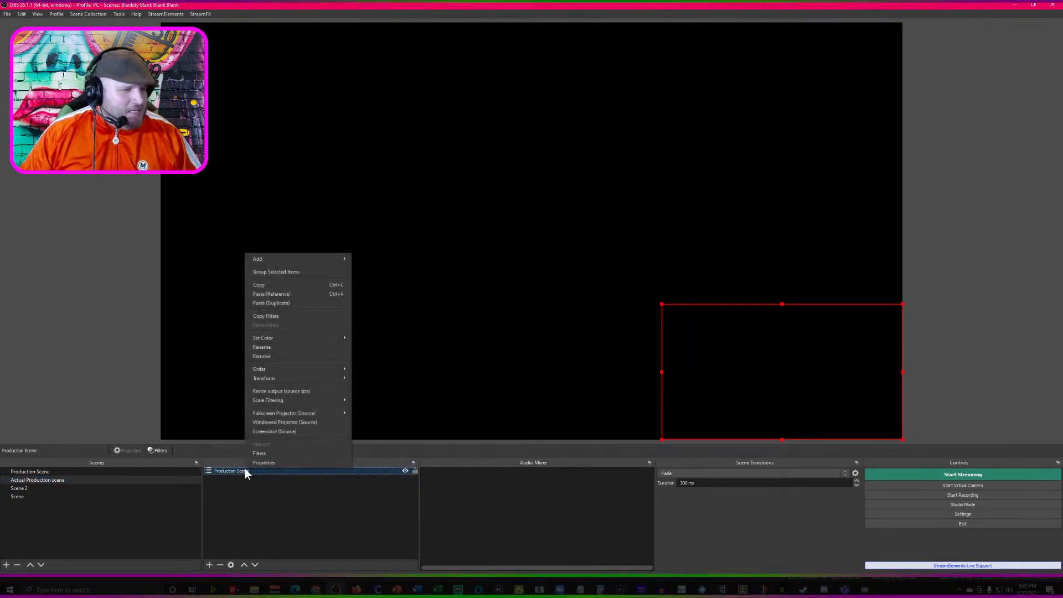
{"action": "left_click", "coordinate": [91, 471]}
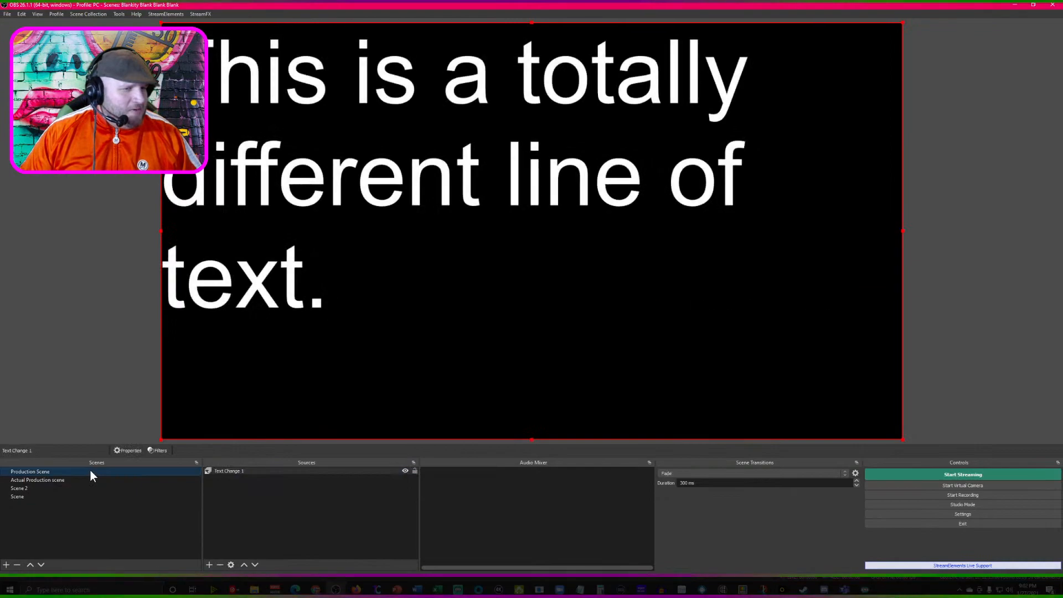
{"action": "right_click", "coordinate": [222, 472]}
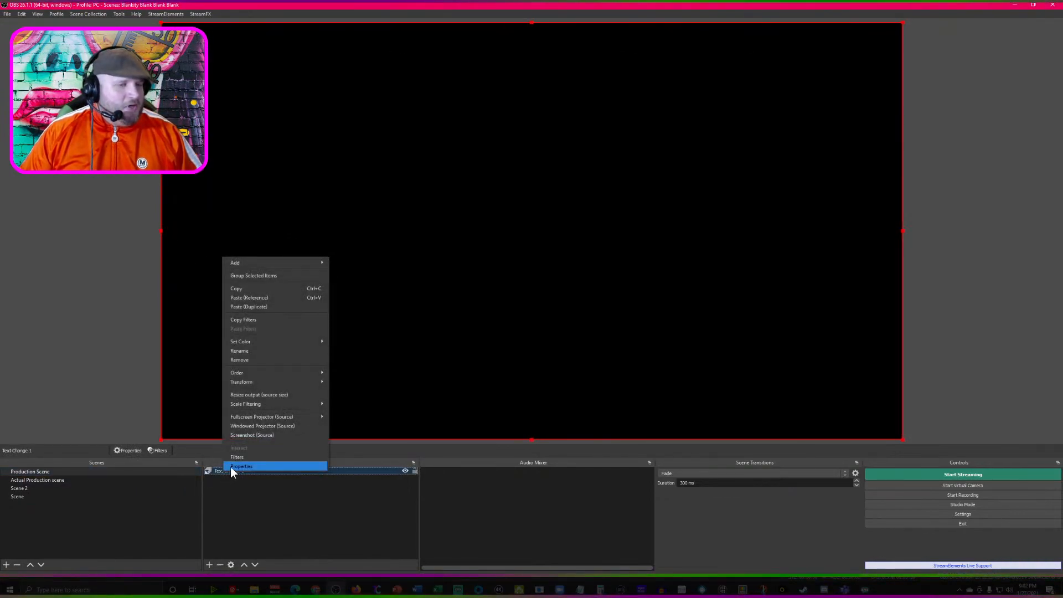
{"action": "left_click", "coordinate": [241, 466]}
{"action": "left_click", "coordinate": [369, 328]}
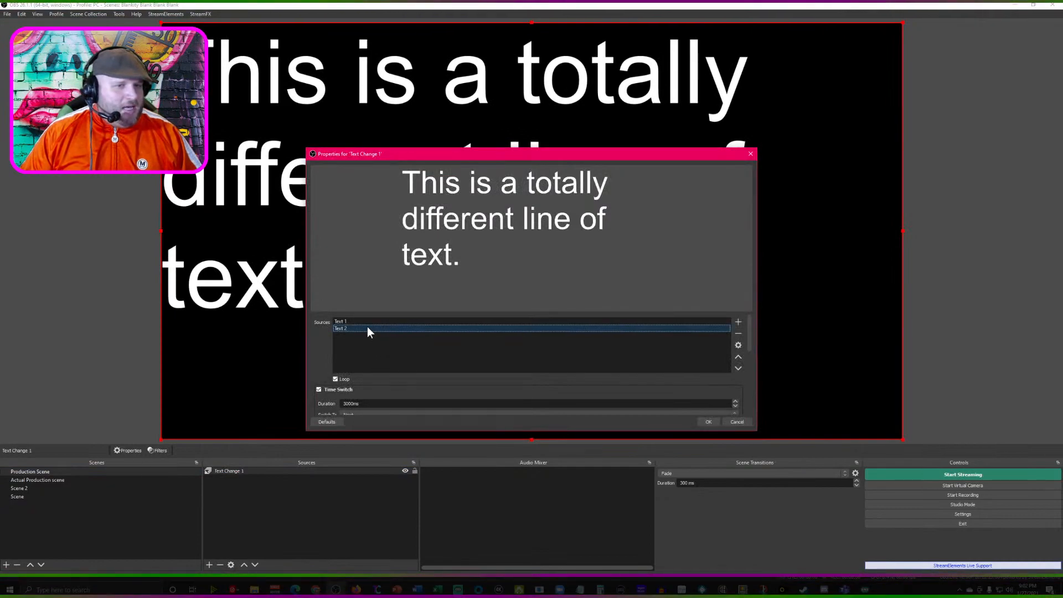
{"action": "left_click", "coordinate": [737, 334]}
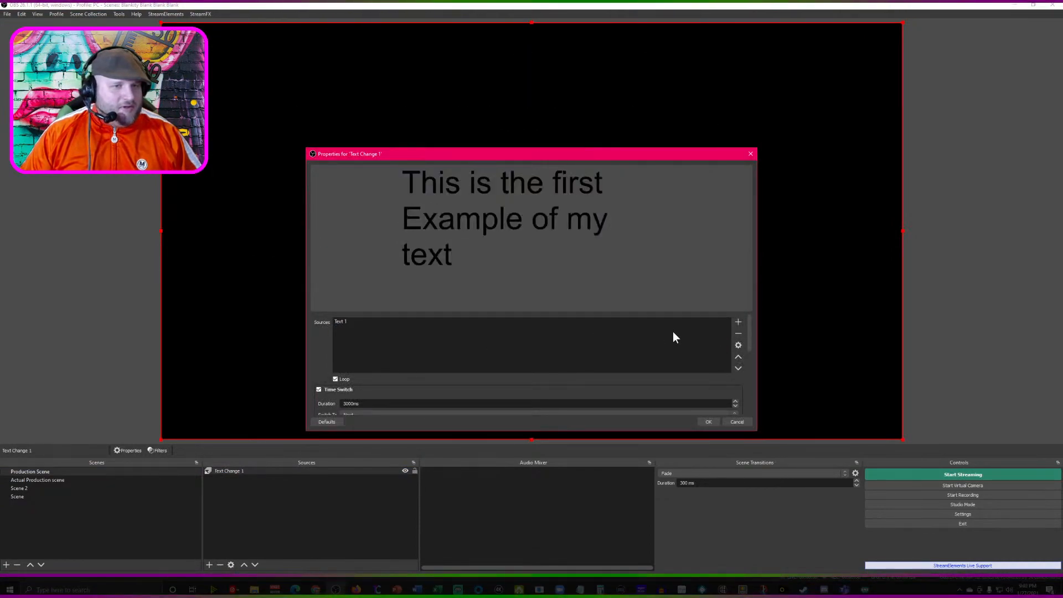
- Add entries "Scene" and "Scene 2" to the switcher list of Text Change 1
{"action": "left_click", "coordinate": [738, 321]}
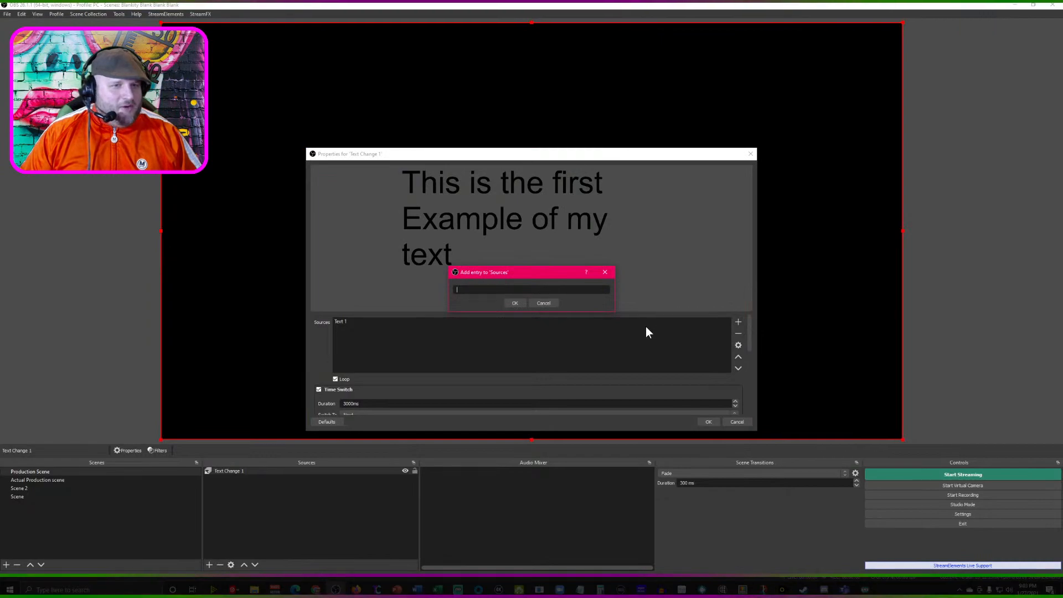
{"action": "type", "text": "Scene"}
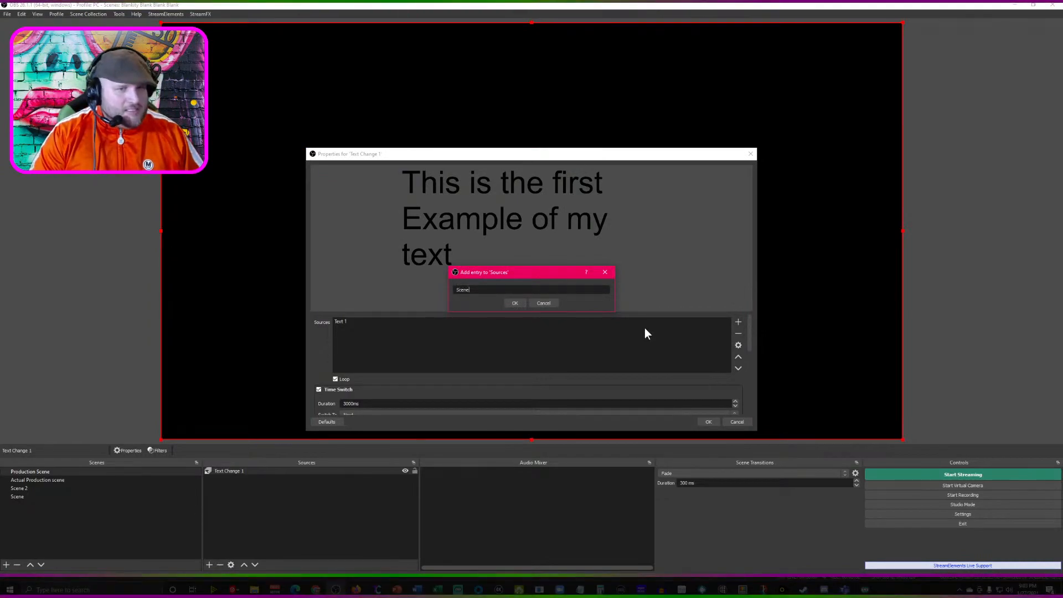
{"action": "key", "text": "Return"}
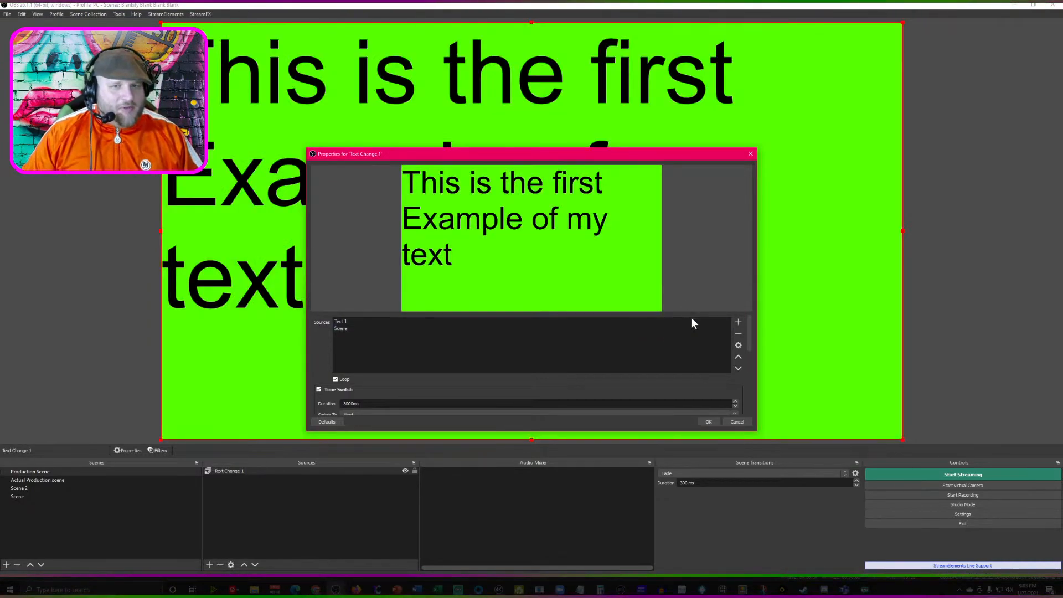
{"action": "left_click", "coordinate": [737, 323]}
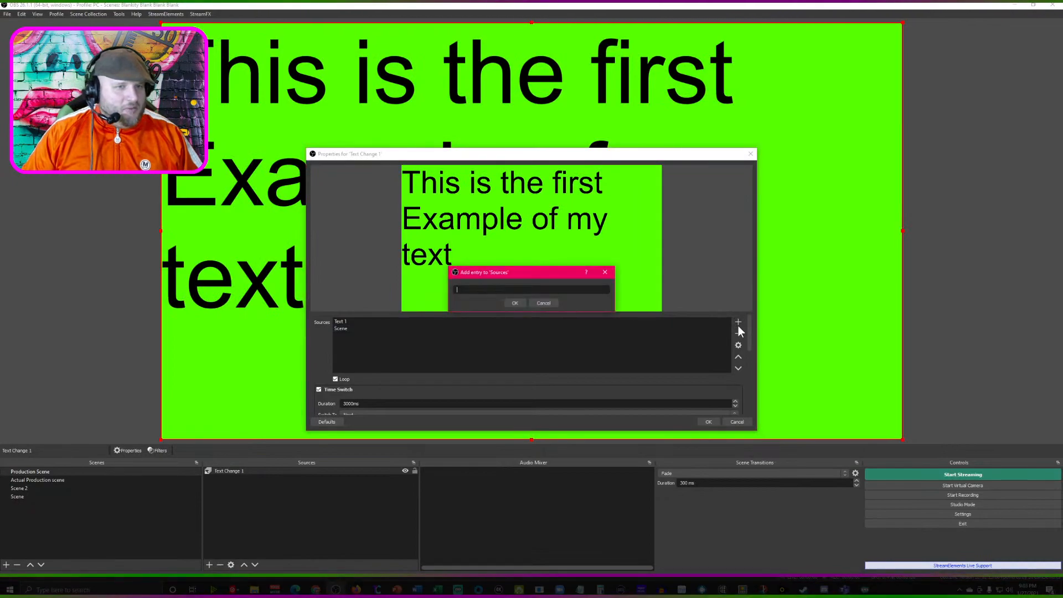
{"action": "type", "text": "Scene 2"}
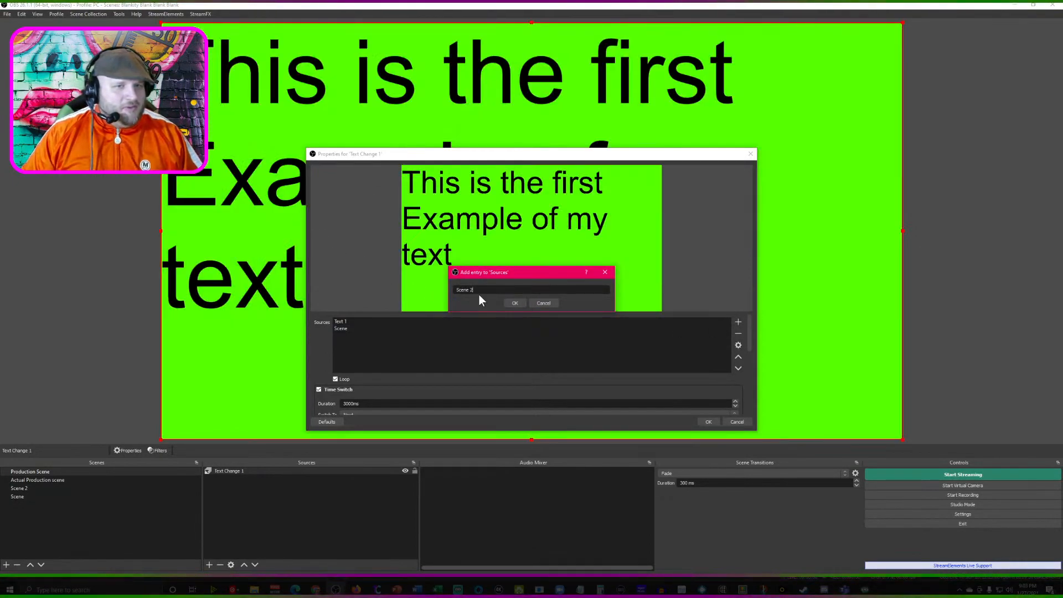
{"action": "left_click", "coordinate": [515, 303]}
- Remove Text 1 from the Text Change 1 switcher list, apply the changes, and show Actual Production scene
{"action": "left_click", "coordinate": [381, 321]}
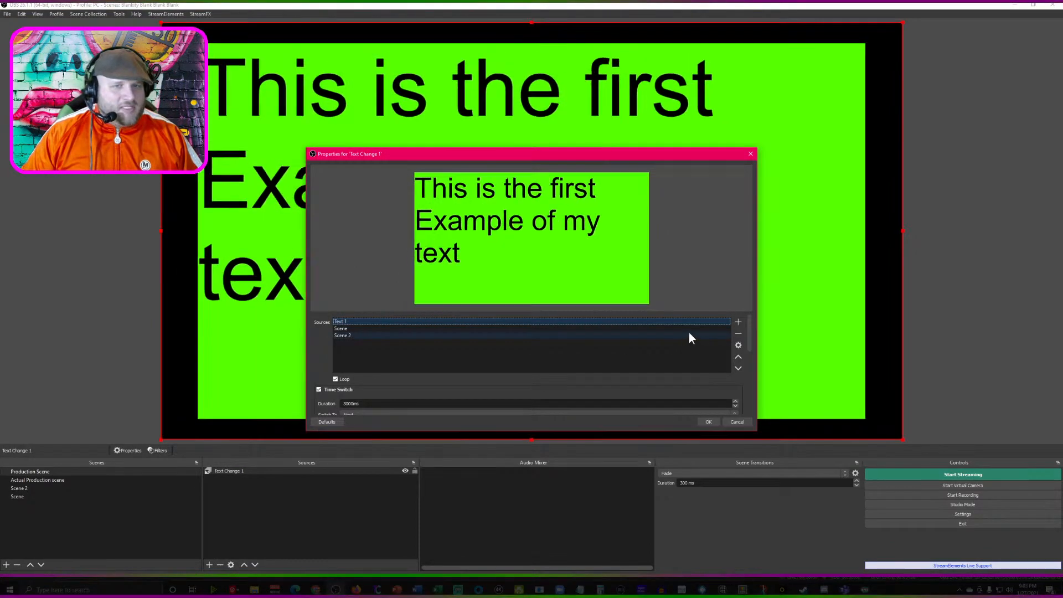
{"action": "left_click", "coordinate": [738, 322]}
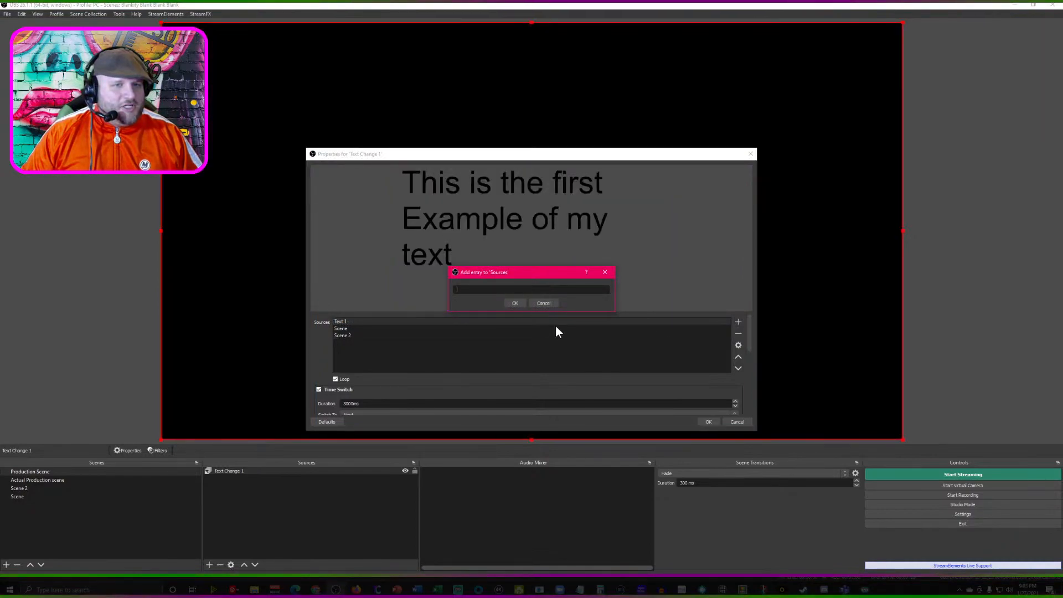
{"action": "left_click", "coordinate": [546, 304]}
{"action": "left_click", "coordinate": [738, 333]}
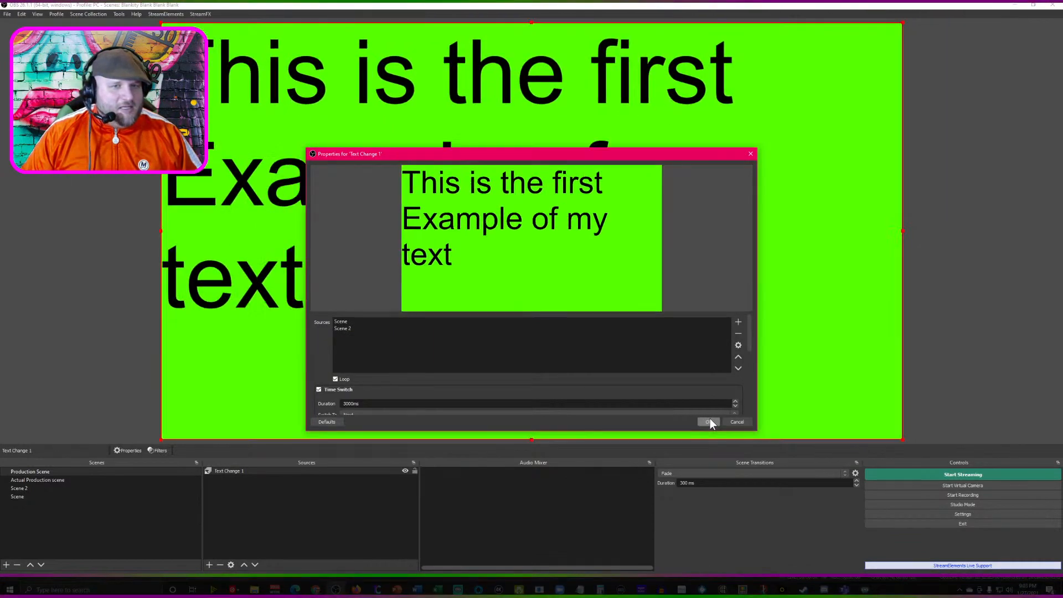
{"action": "left_click", "coordinate": [709, 422]}
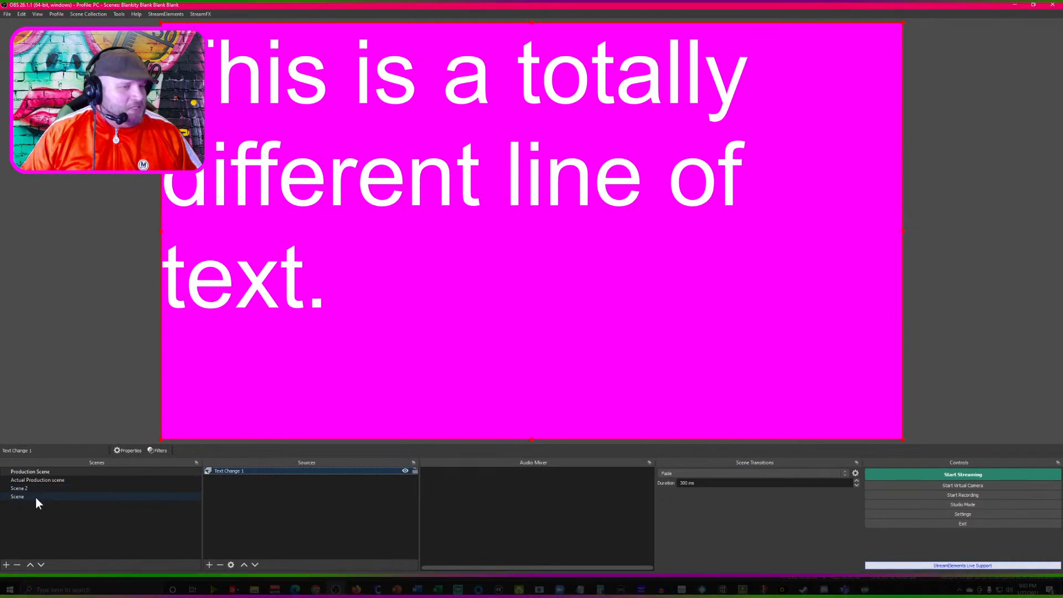
{"action": "left_click", "coordinate": [38, 481]}
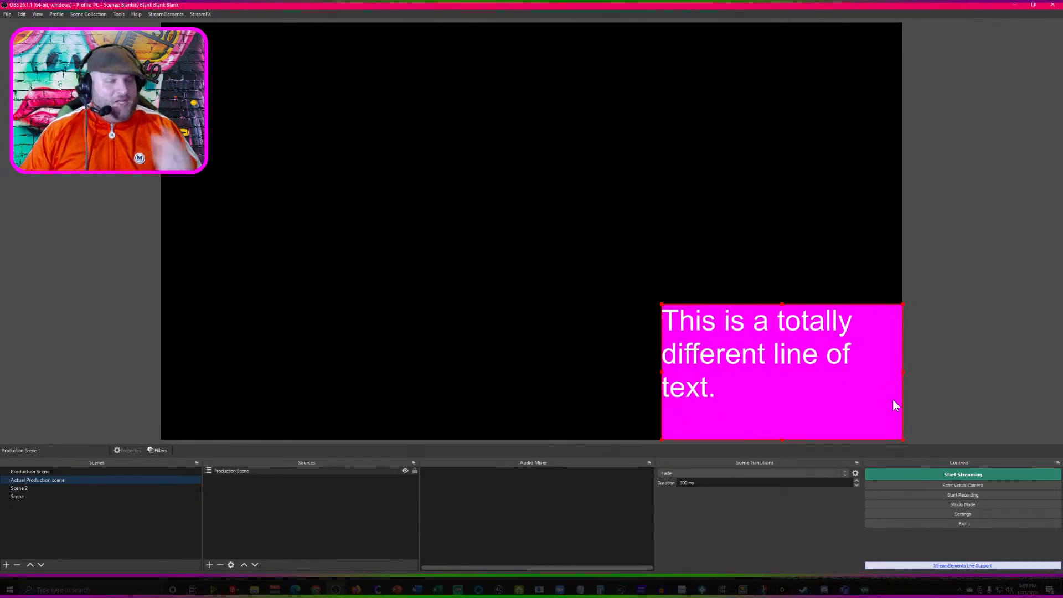
- Rename Production Scene as "Source Switcher"
{"action": "left_click", "coordinate": [34, 471]}
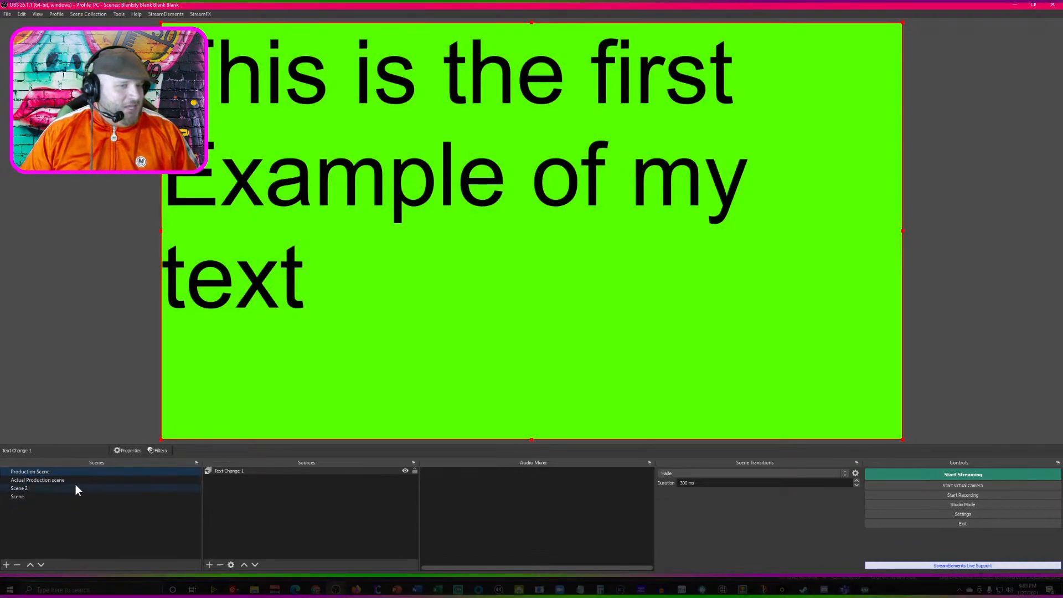
{"action": "right_click", "coordinate": [39, 471]}
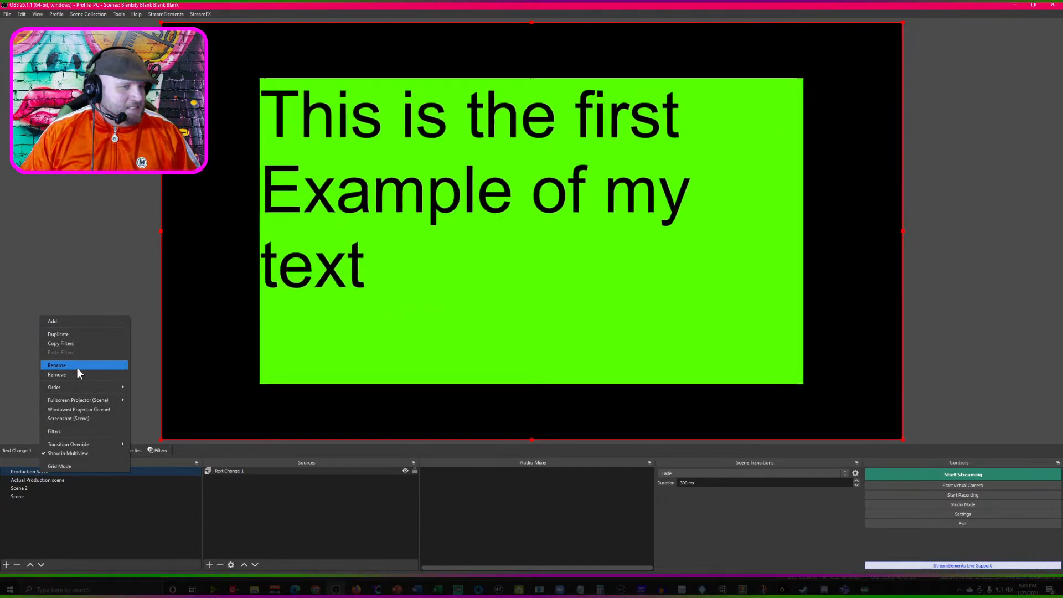
{"action": "left_click", "coordinate": [77, 366]}
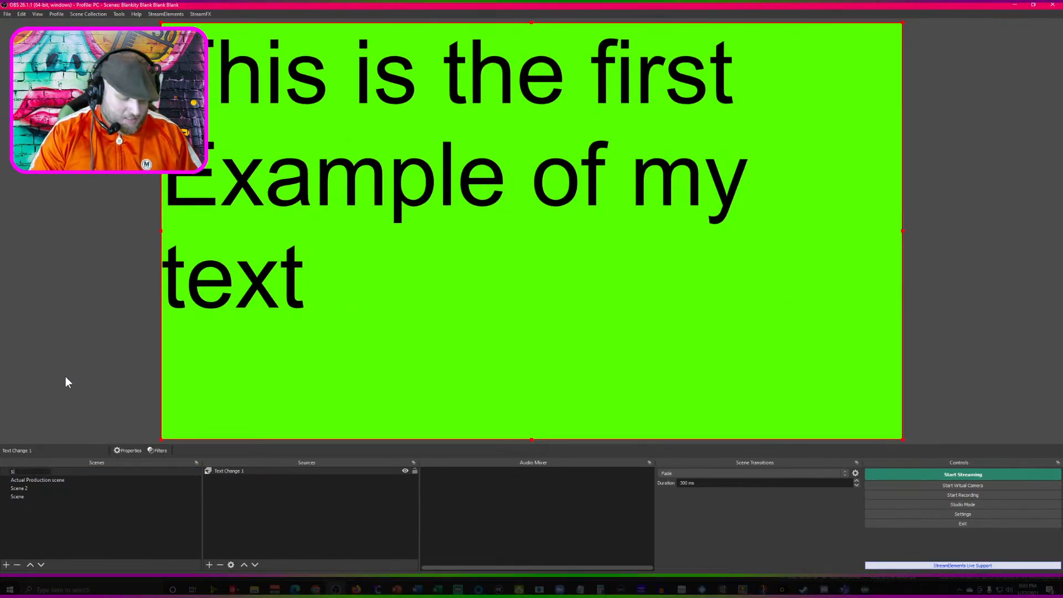
{"action": "type", "text": "Source "}
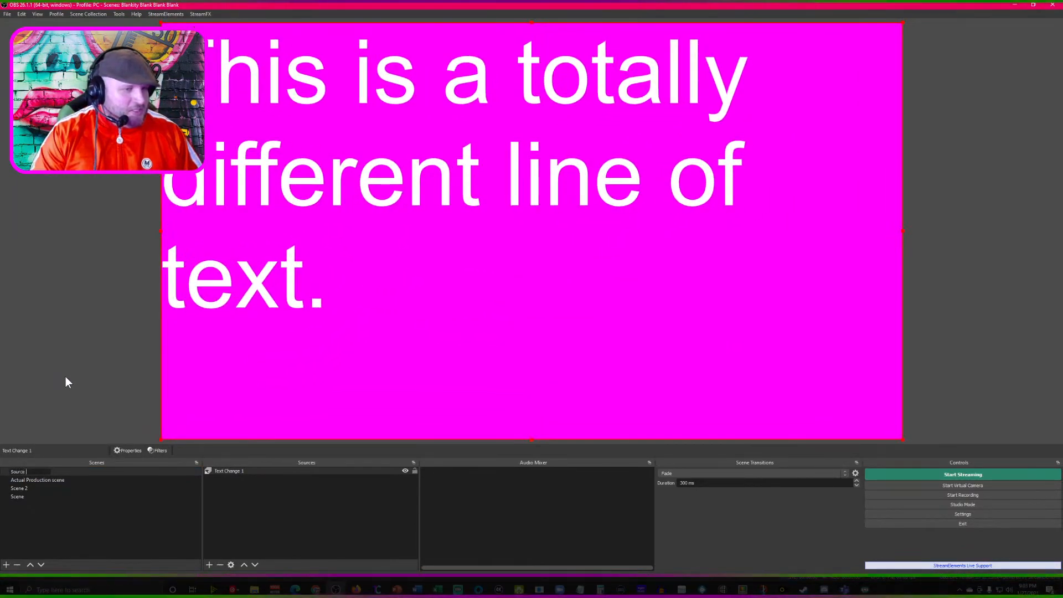
{"action": "type", "text": "Sele"}
{"action": "key", "text": "BackSpace"}
{"action": "key", "text": "BackSpace"}
{"action": "key", "text": "BackSpace"}
{"action": "key", "text": "BackSpace"}
{"action": "type", "text": "Switch"}
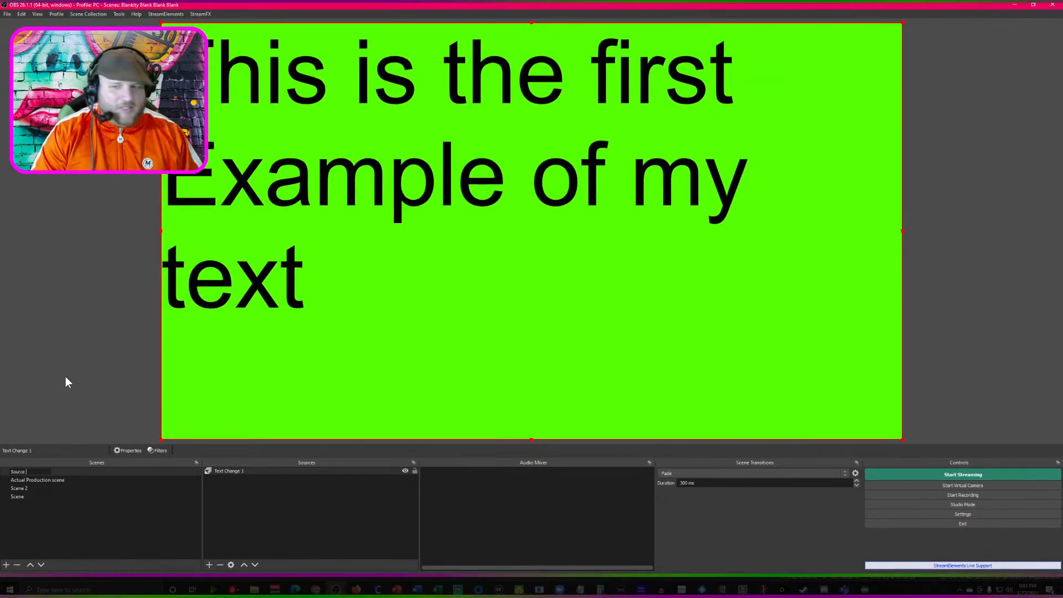
{"action": "type", "text": "er"}
{"action": "key", "text": "Return"}
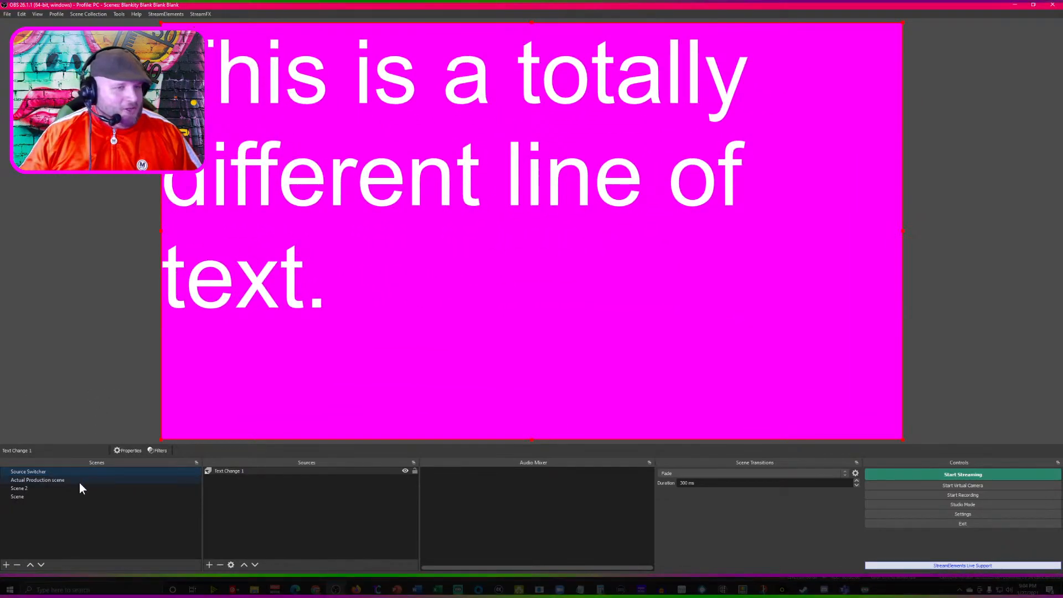
- Hide the Text 2 source in Scene 2 and the Text 1 source in Scene
{"action": "right_click", "coordinate": [227, 472]}
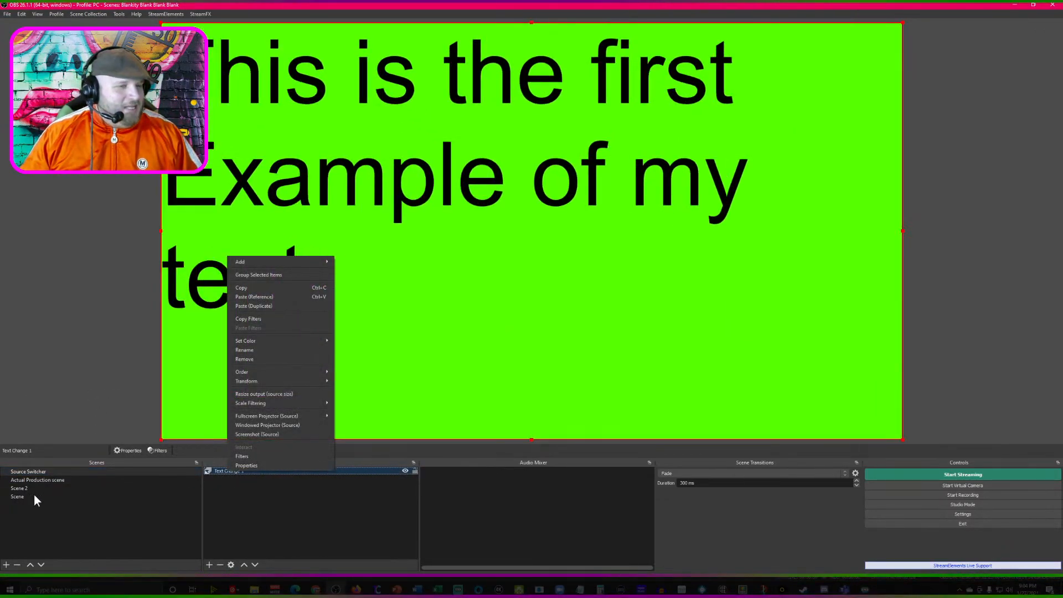
{"action": "left_click", "coordinate": [33, 488]}
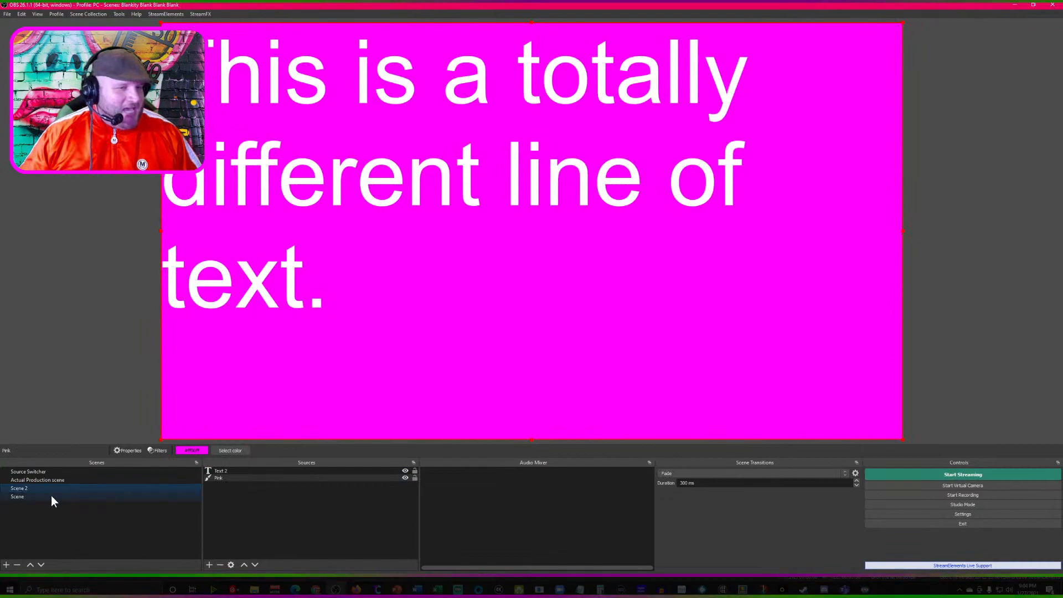
{"action": "left_click", "coordinate": [405, 471]}
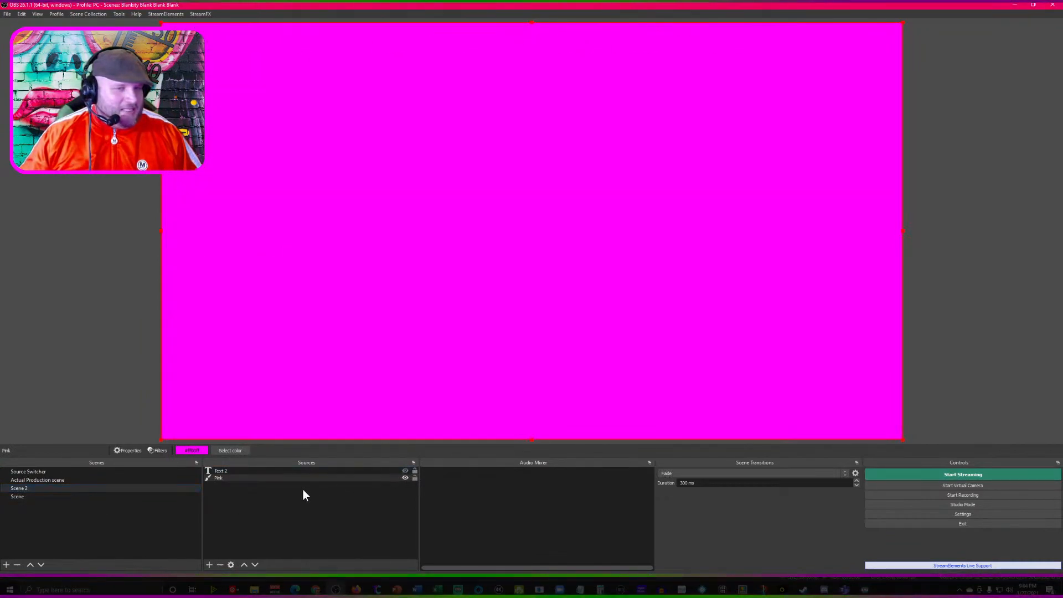
{"action": "left_click", "coordinate": [42, 497]}
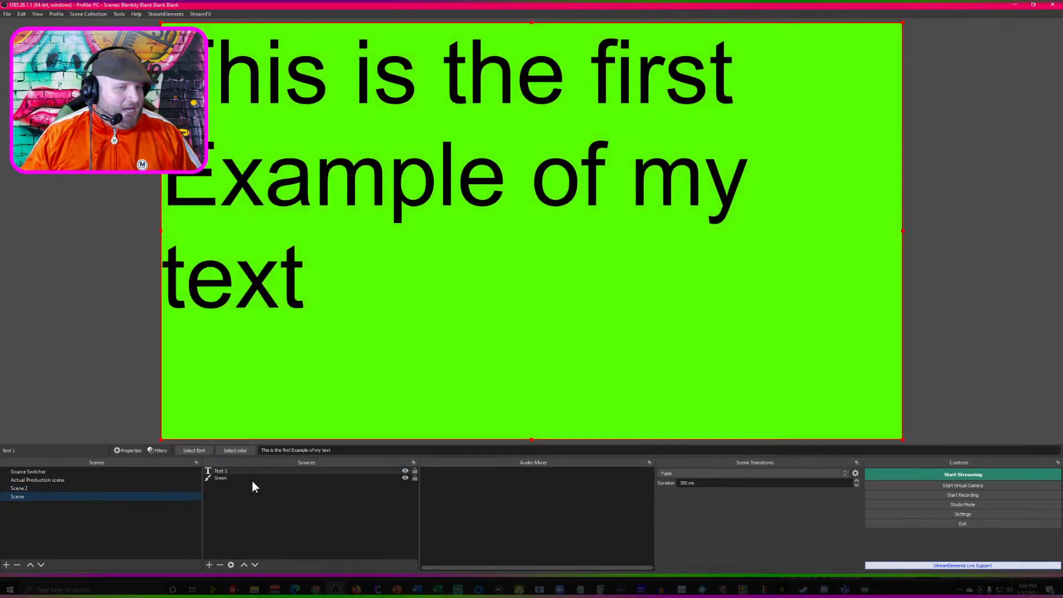
{"action": "left_click", "coordinate": [405, 471]}
- Set the Time Switch duration of Text Change 1 in the Source Switcher scene to 10 ms
{"action": "left_click", "coordinate": [50, 471]}
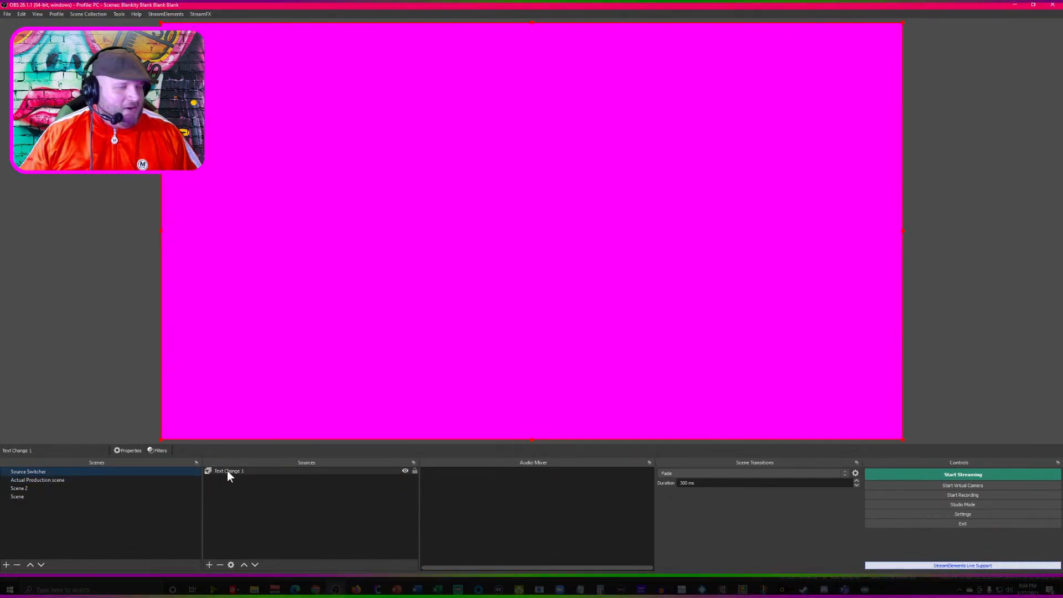
{"action": "right_click", "coordinate": [226, 469]}
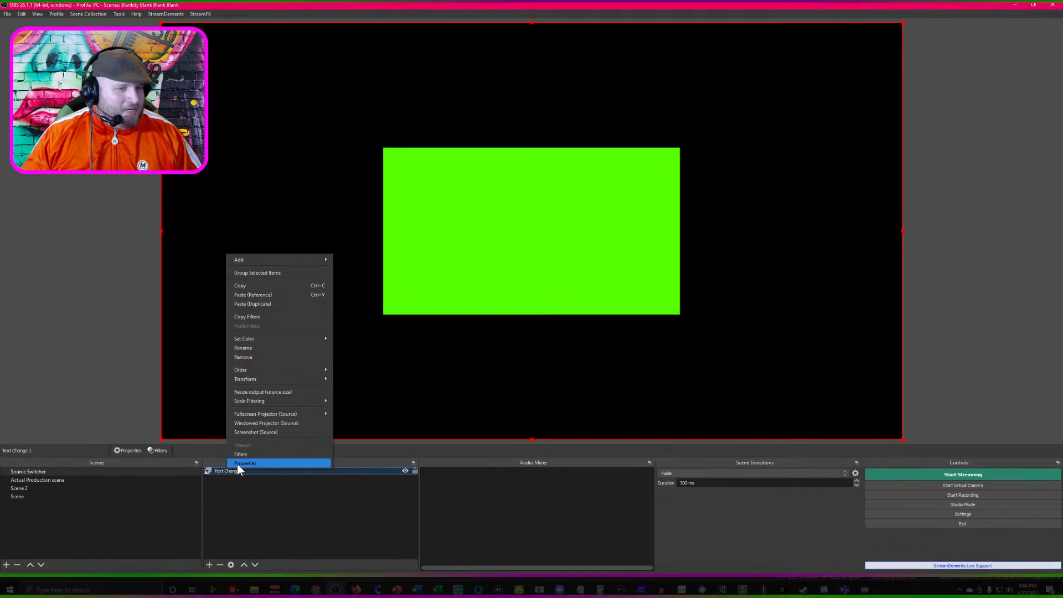
{"action": "left_click", "coordinate": [238, 463]}
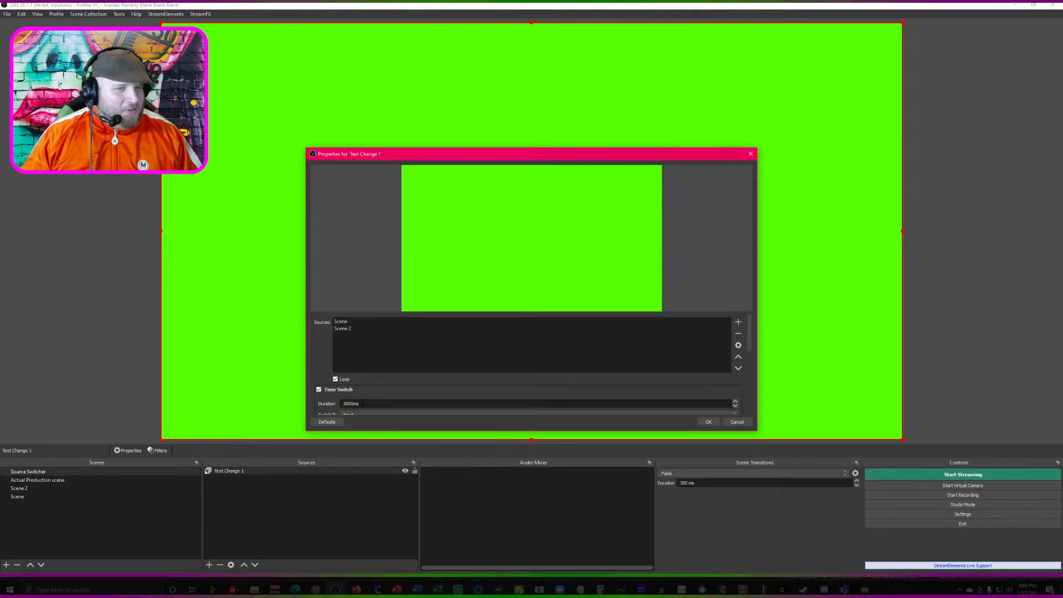
{"action": "left_click_drag", "start_coordinate": [363, 403], "coordinate": [286, 410]}
{"action": "type", "text": "10"}
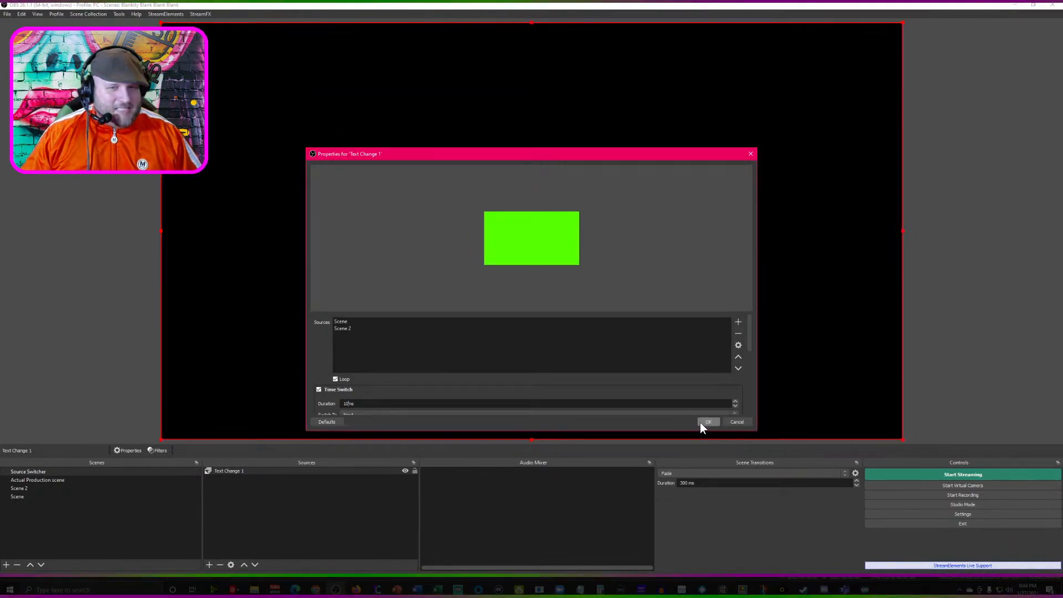
{"action": "left_click", "coordinate": [707, 422]}
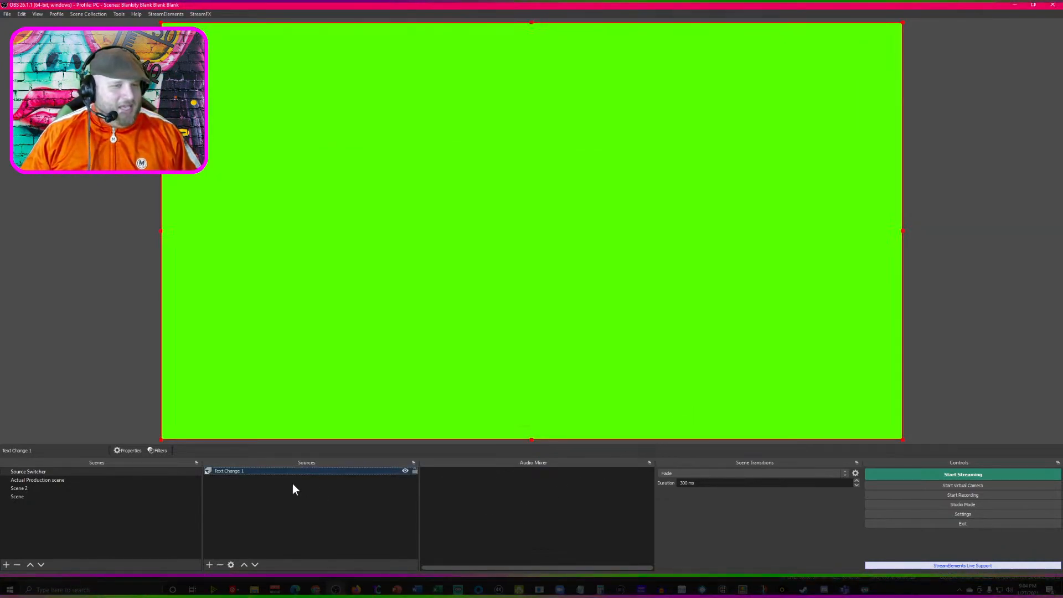
- Set the Time Switch duration of Text Change 1 to 250 ms and apply it
{"action": "right_click", "coordinate": [257, 470]}
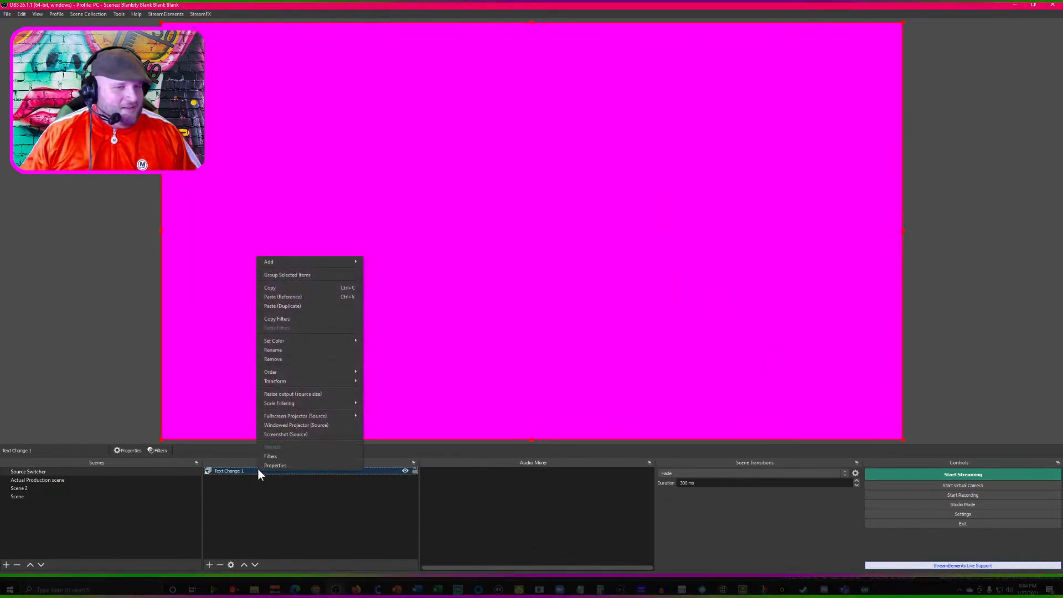
{"action": "left_click", "coordinate": [274, 464]}
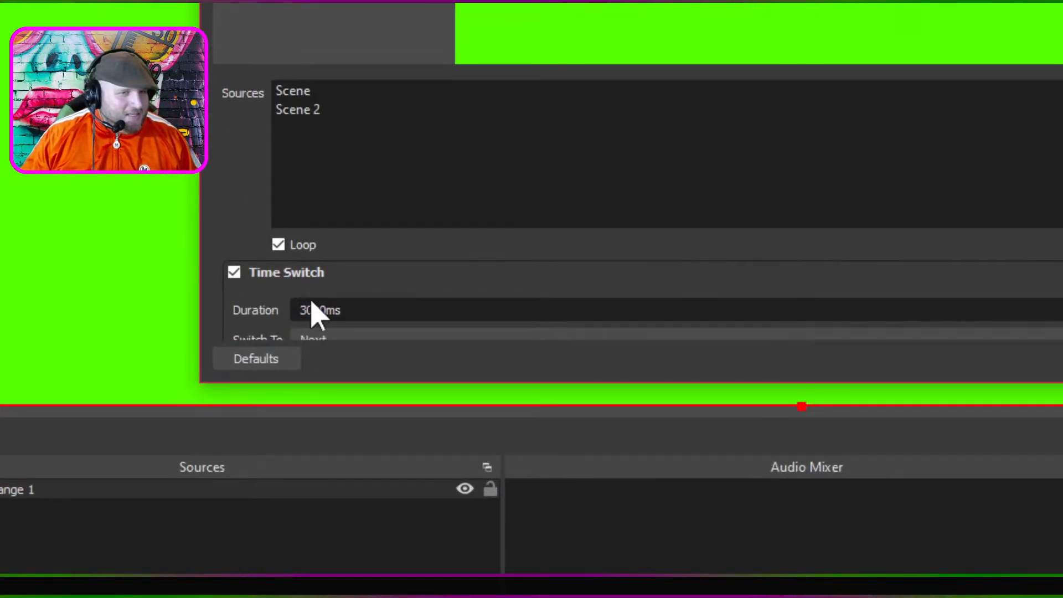
{"action": "left_click_drag", "start_coordinate": [327, 310], "coordinate": [217, 313]}
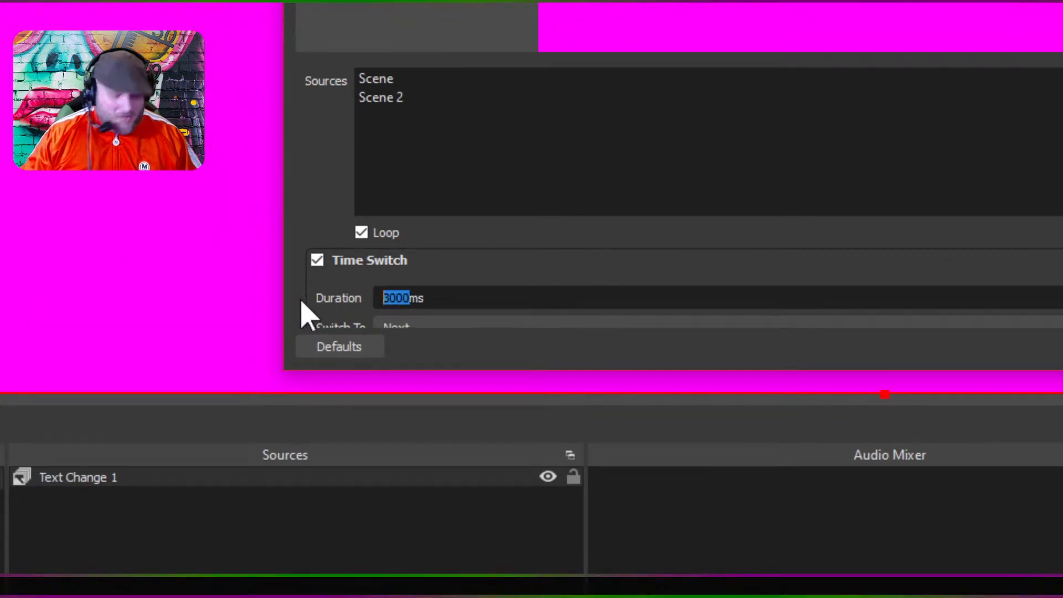
{"action": "type", "text": "250"}
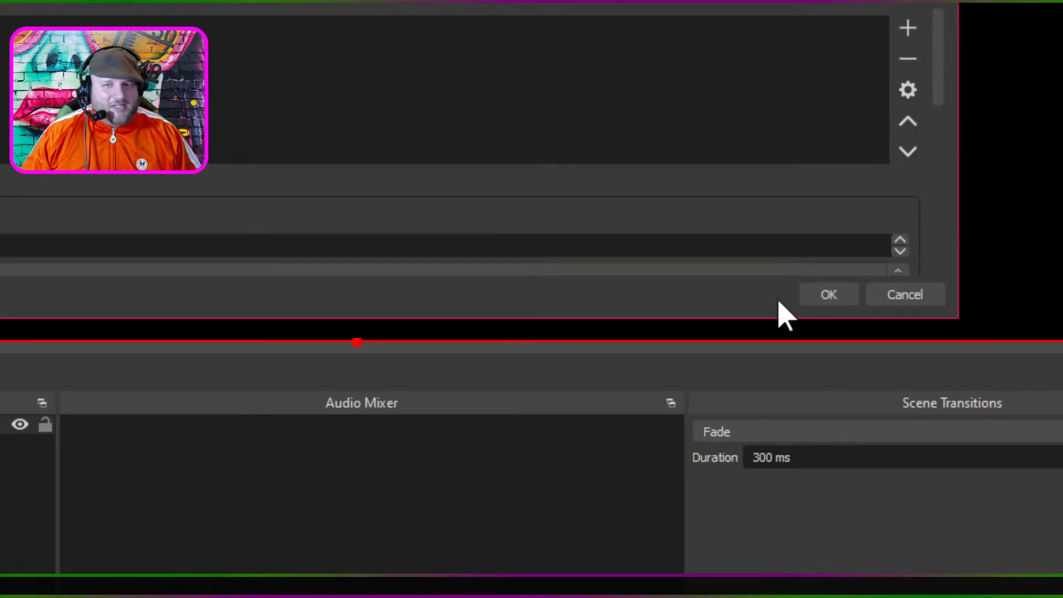
{"action": "left_click", "coordinate": [772, 308]}
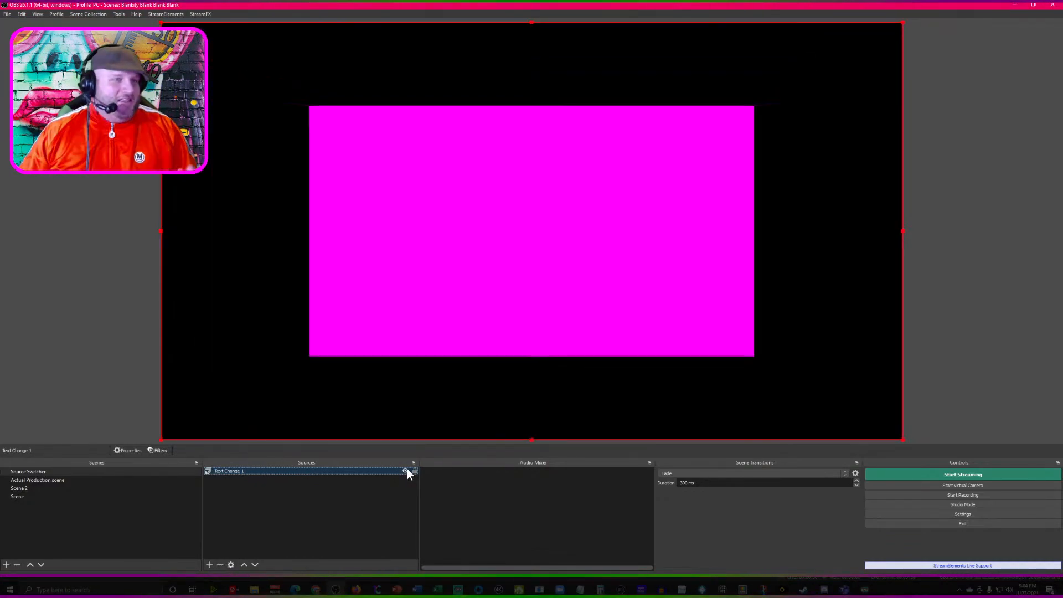
- Toggle the visibility of Text Change 1 to preview the switching, leaving the source hidden
{"action": "left_click", "coordinate": [405, 470]}
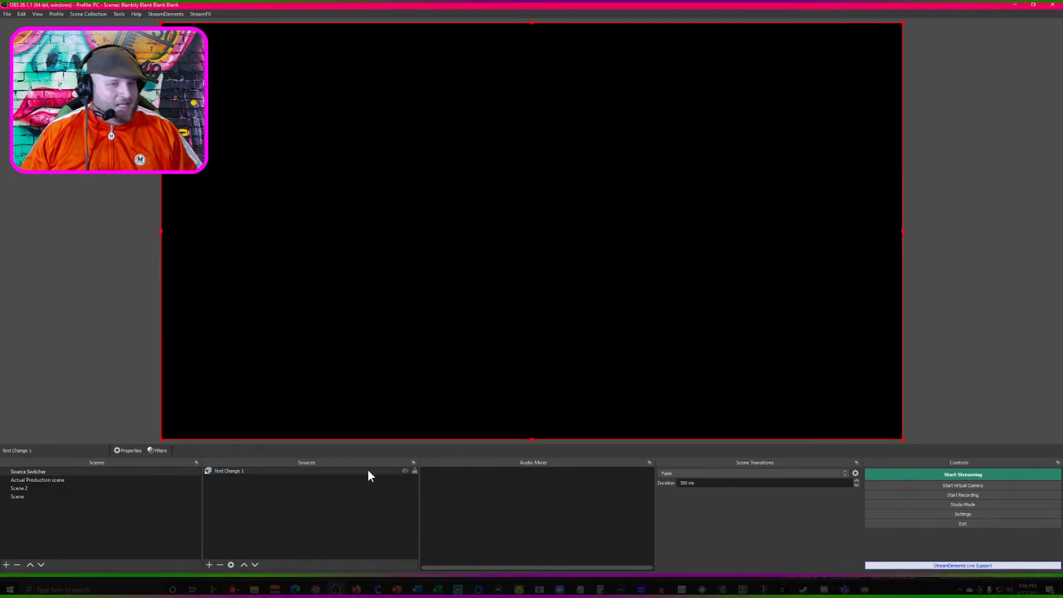
{"action": "left_click", "coordinate": [406, 472]}
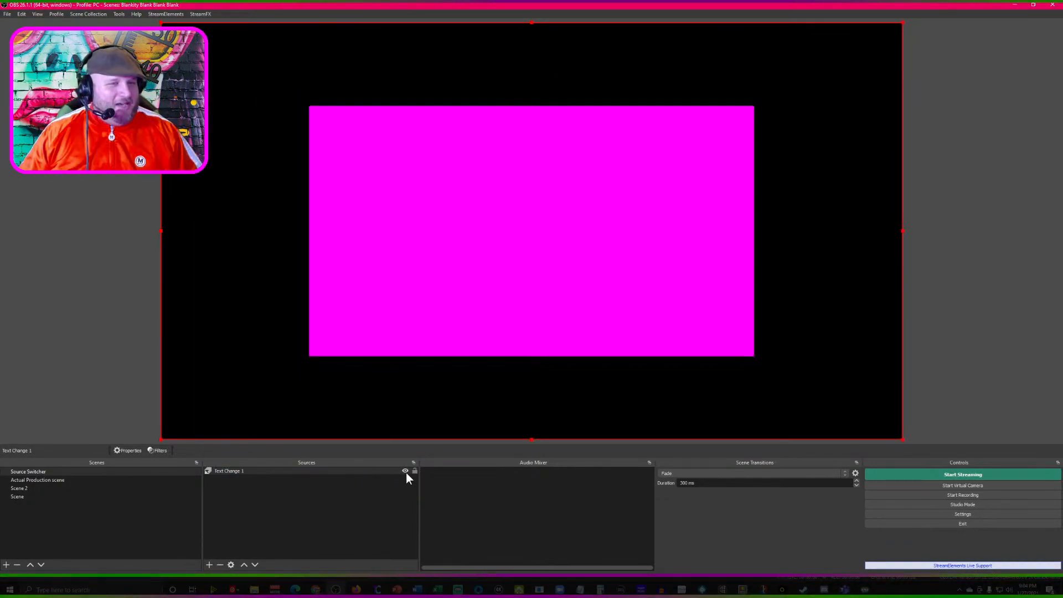
{"action": "left_click", "coordinate": [406, 472]}
- Open the properties of the hidden Text Change 1 source and set its Time Switch duration to 2000 ms
{"action": "right_click", "coordinate": [263, 473]}
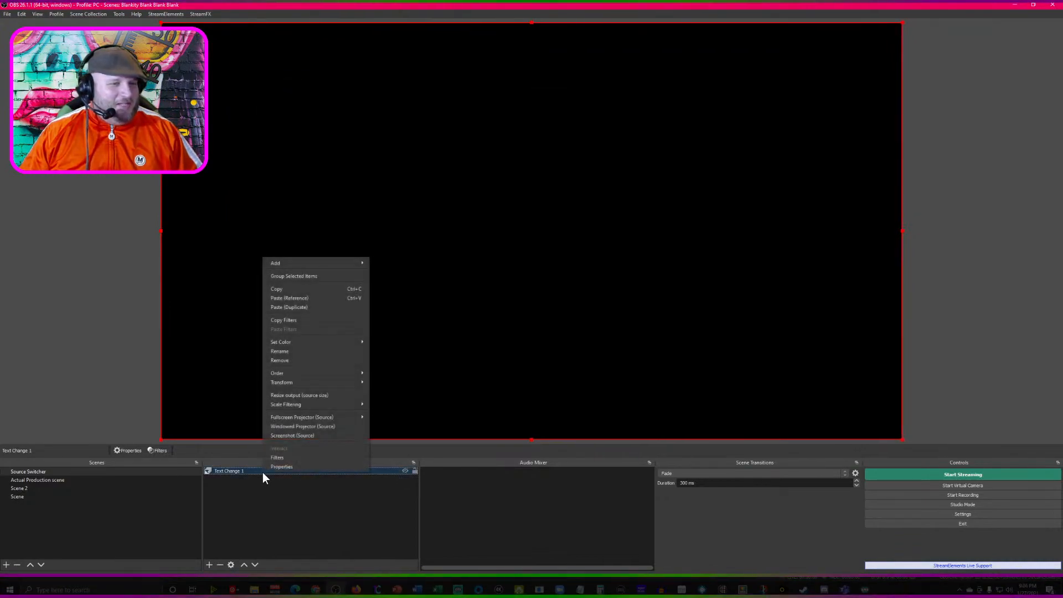
{"action": "left_click", "coordinate": [285, 467]}
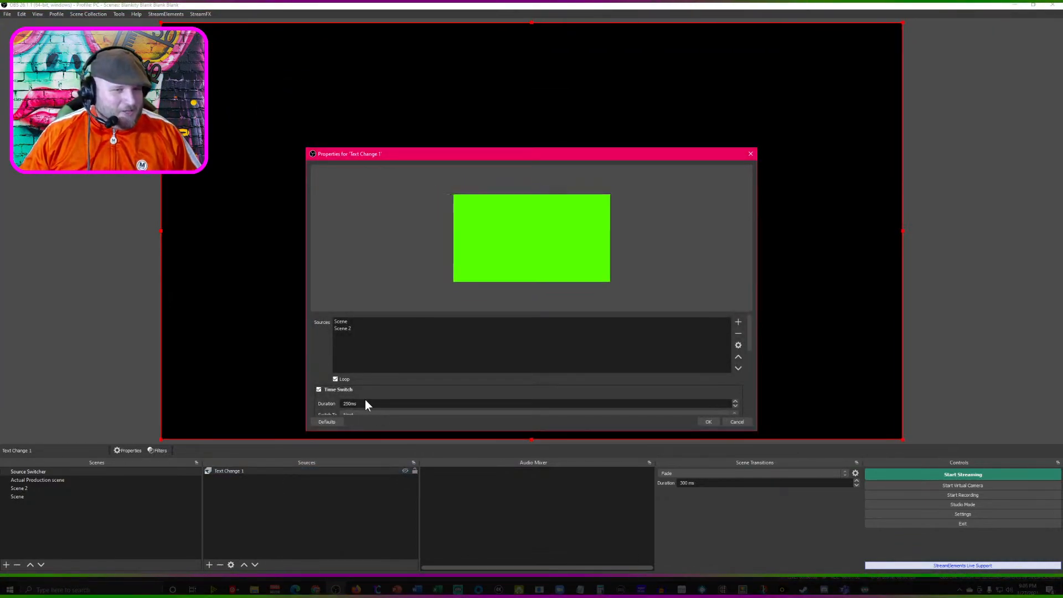
{"action": "type", "text": "3000"}
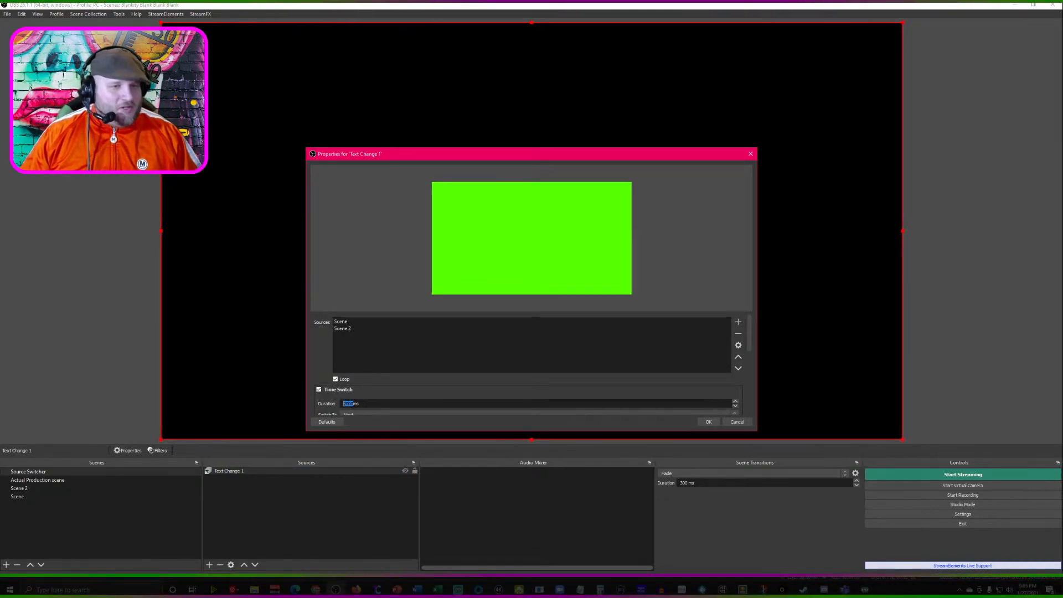
- Set the transition duration of Text Change 1 to 650 ms
{"action": "scroll", "coordinate": [371, 410], "scroll_direction": "down", "scroll_amount": 2}
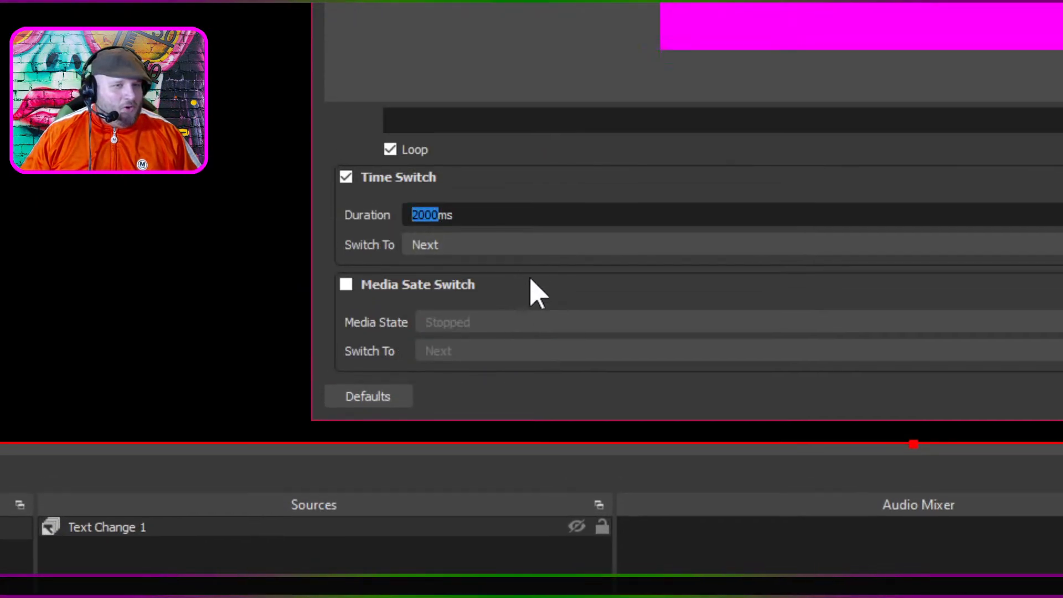
{"action": "scroll", "coordinate": [529, 293], "scroll_direction": "down", "scroll_amount": 3}
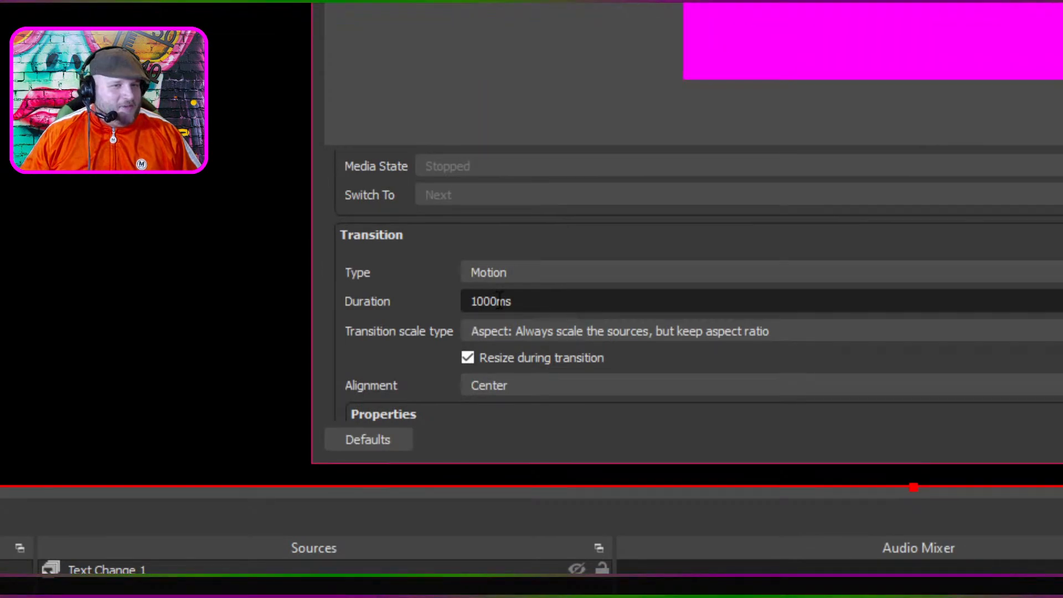
{"action": "double_click", "coordinate": [498, 302]}
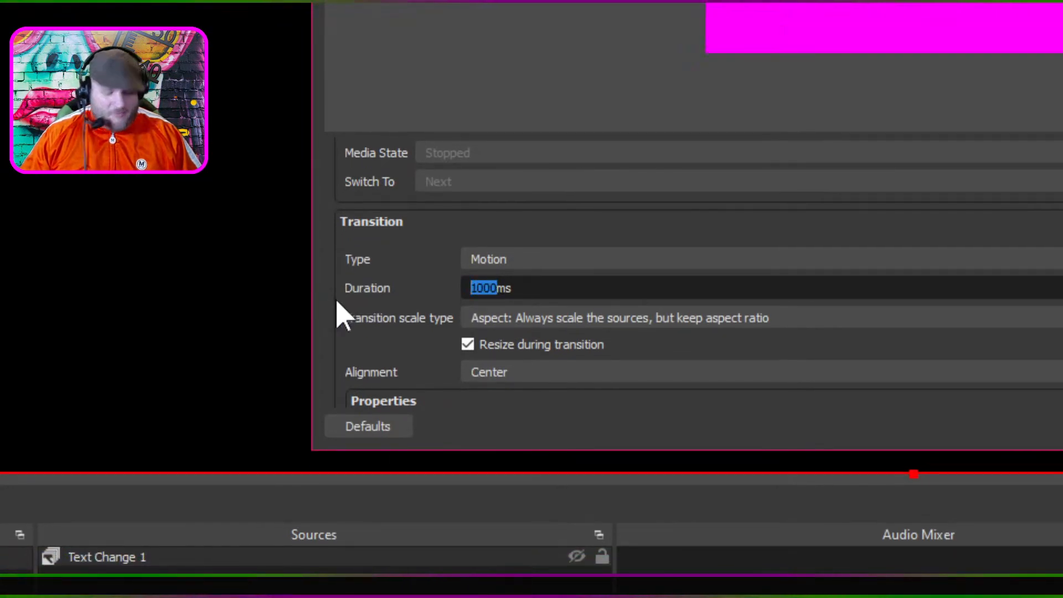
{"action": "type", "text": "2"}
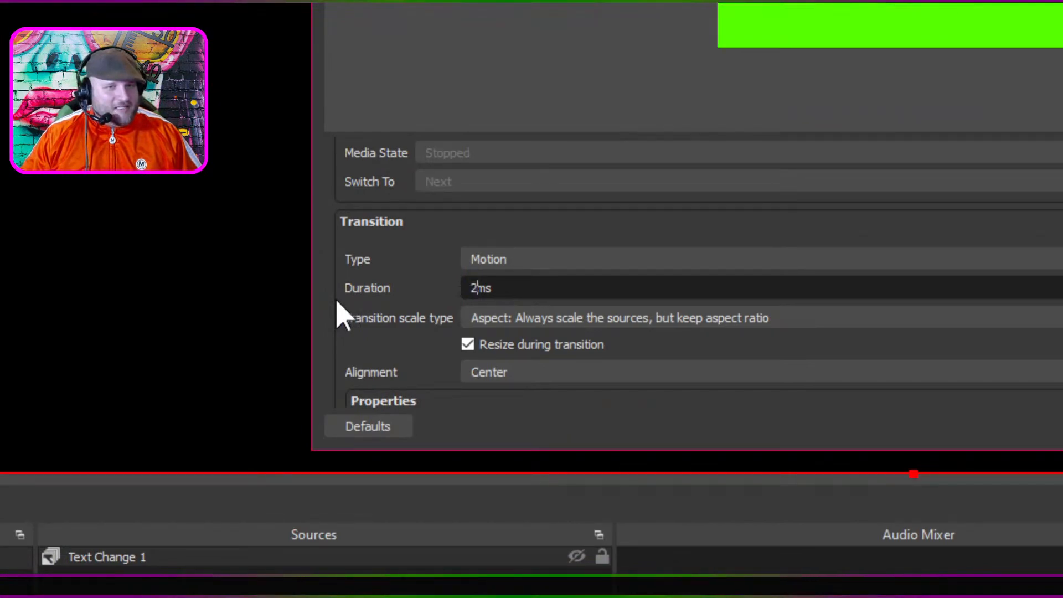
{"action": "type", "text": "50"}
- Set the Time Switch duration back to 250 ms, apply it, and briefly show Text Change 1 before hiding it again
{"action": "scroll", "coordinate": [983, 294], "scroll_direction": "up", "scroll_amount": 8}
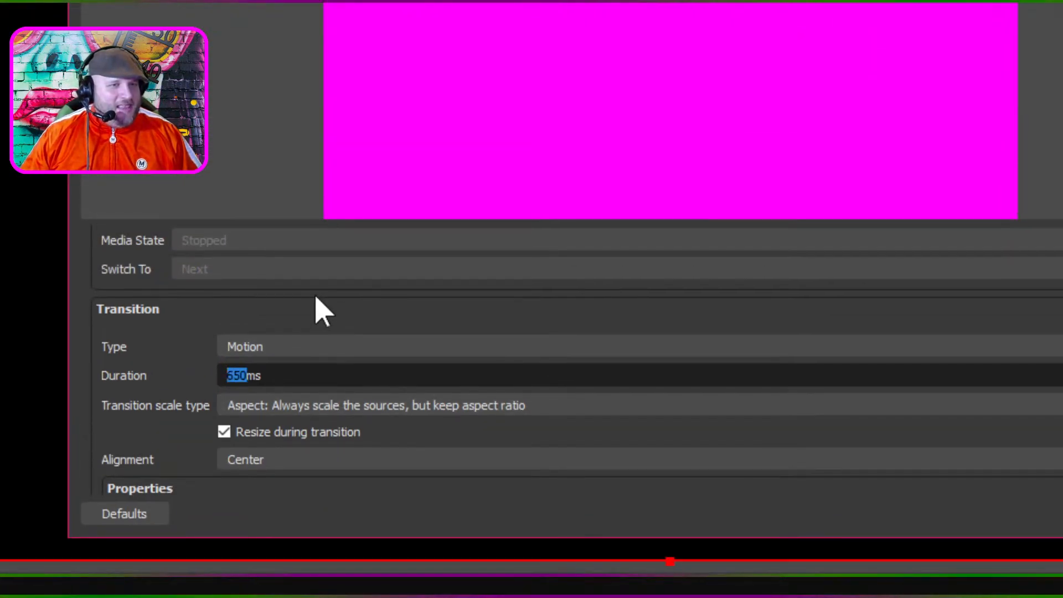
{"action": "scroll", "coordinate": [310, 312], "scroll_direction": "up", "scroll_amount": 3}
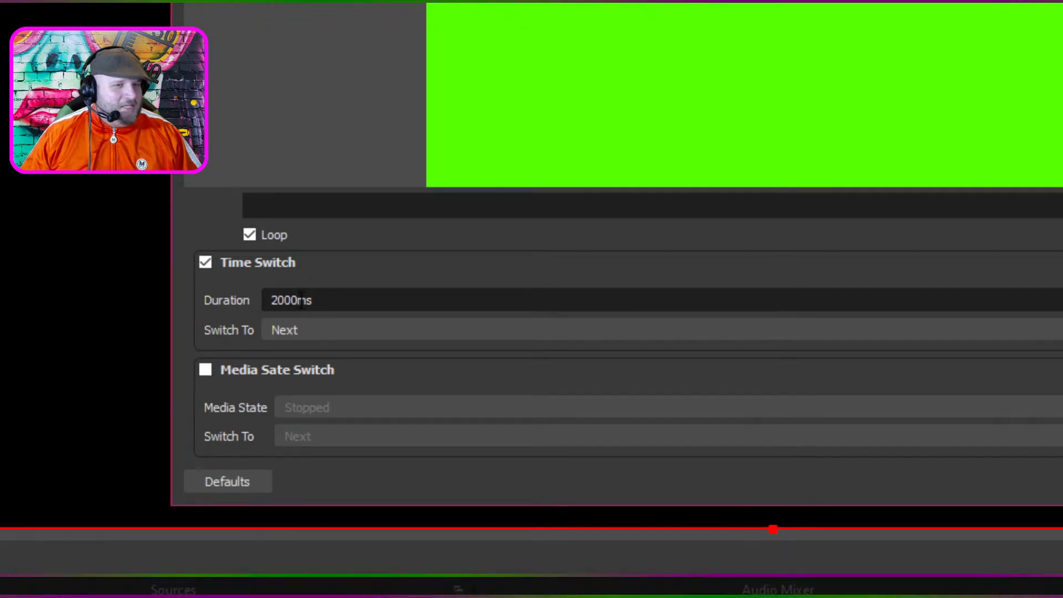
{"action": "left_click_drag", "start_coordinate": [292, 300], "coordinate": [208, 302]}
{"action": "type", "text": "250"}
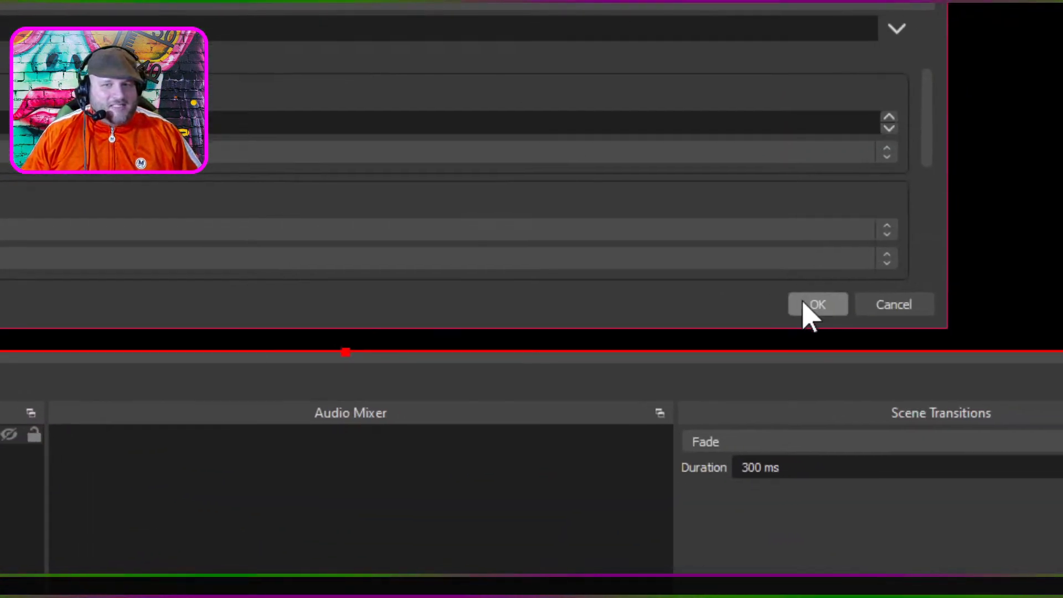
{"action": "left_click", "coordinate": [807, 310]}
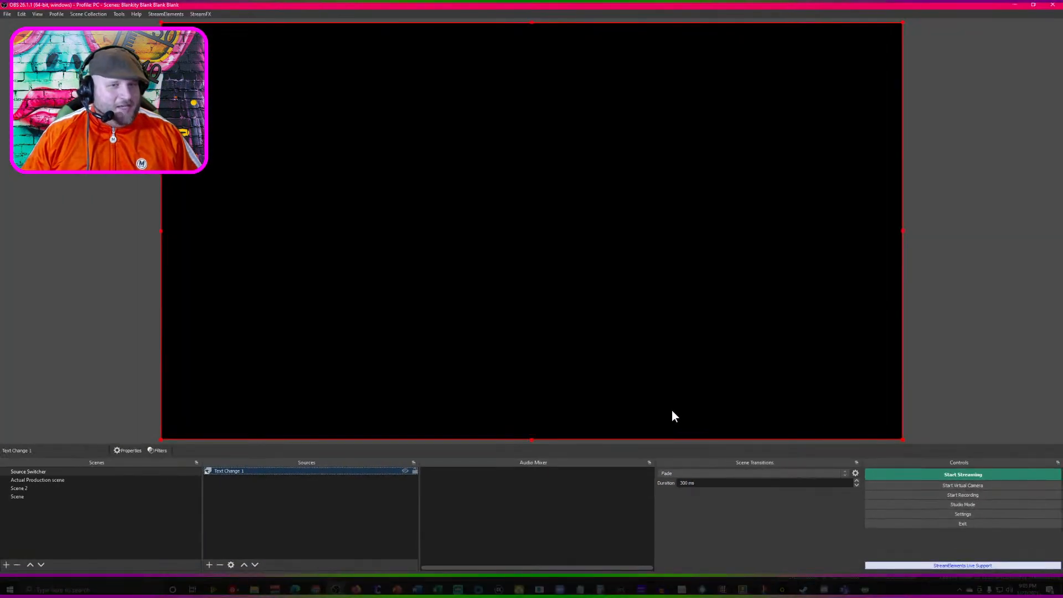
{"action": "left_click", "coordinate": [408, 470]}
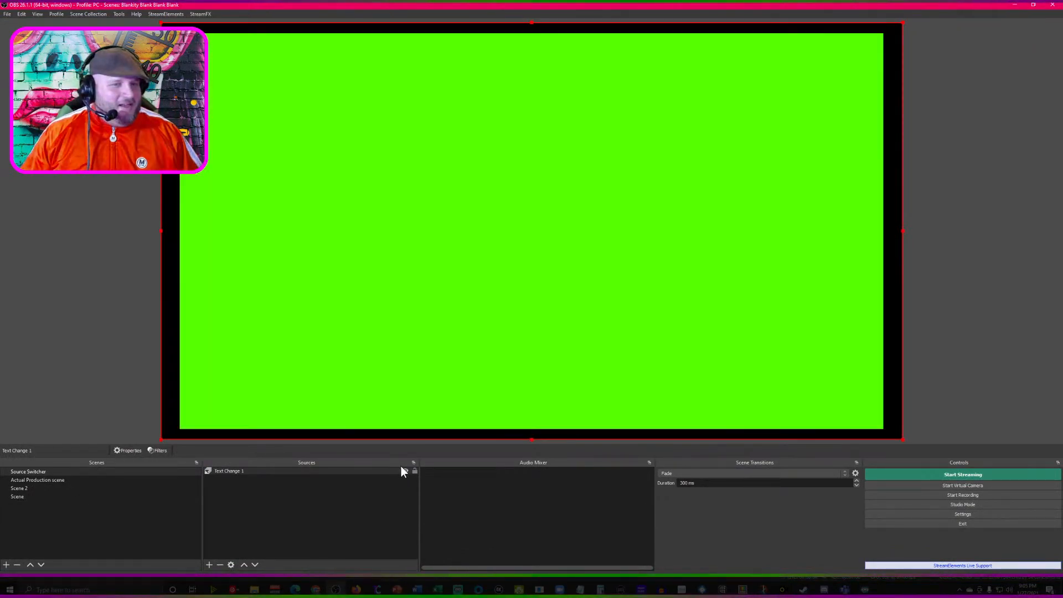
{"action": "left_click", "coordinate": [405, 470]}
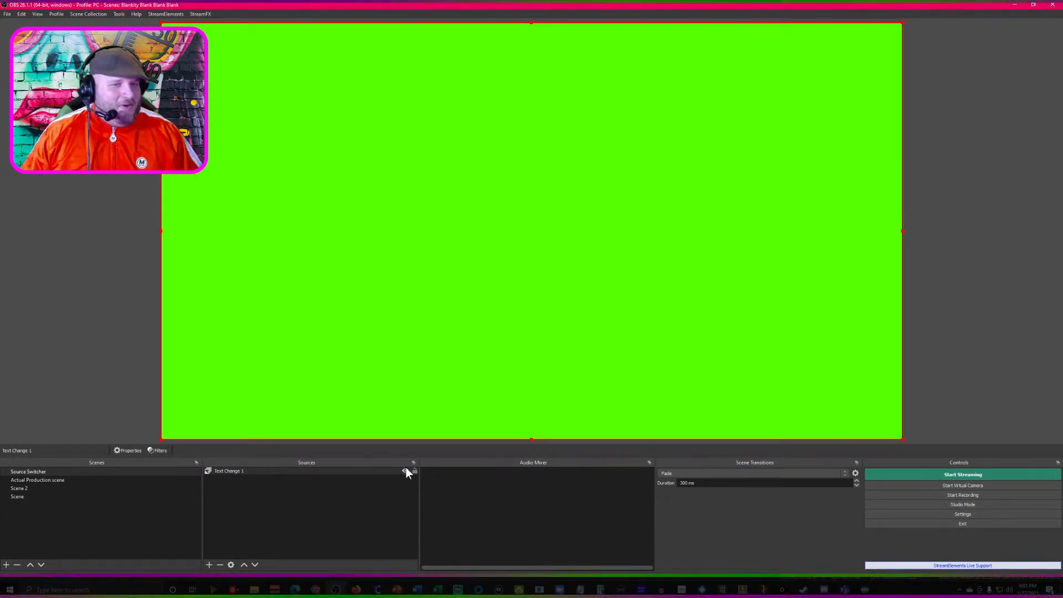
- Reopen the Text Change 1 properties and set the Time Switch duration to 3000 ms
{"action": "right_click", "coordinate": [327, 469]}
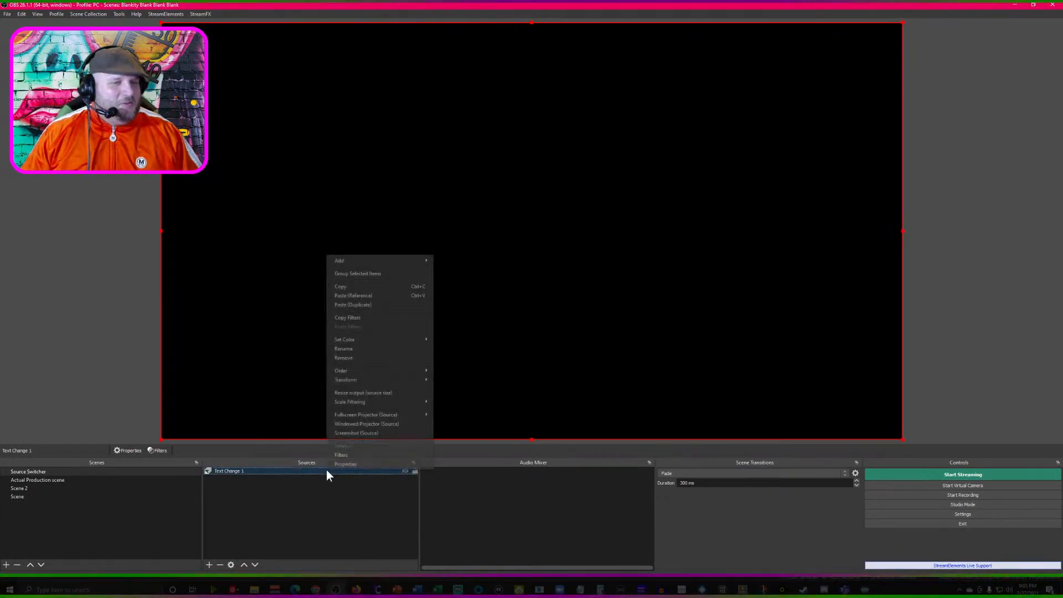
{"action": "left_click", "coordinate": [345, 464]}
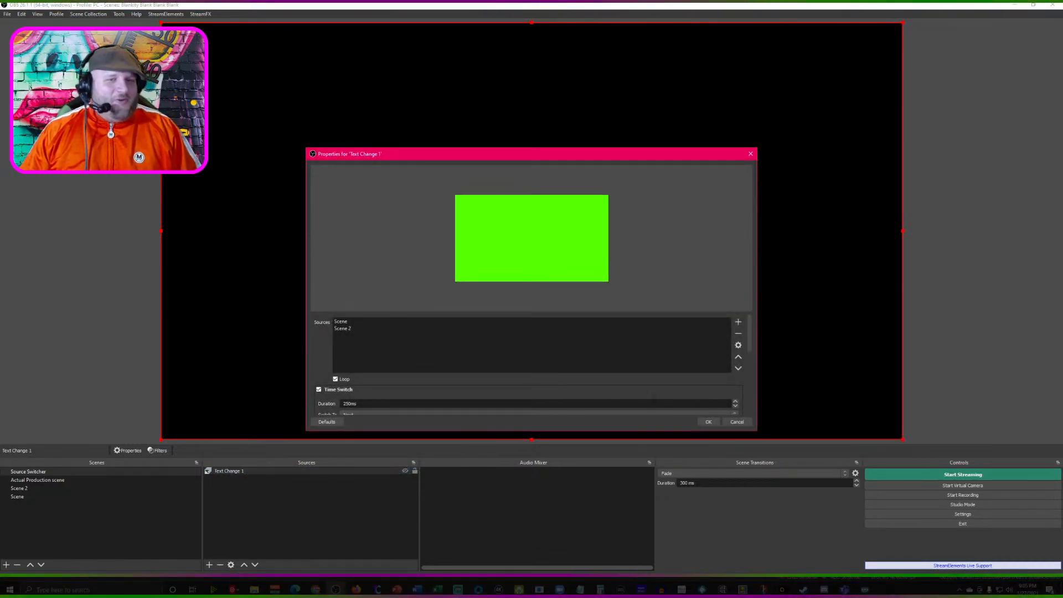
{"action": "left_click_drag", "start_coordinate": [359, 408], "coordinate": [316, 407]}
{"action": "type", "text": "3000"}
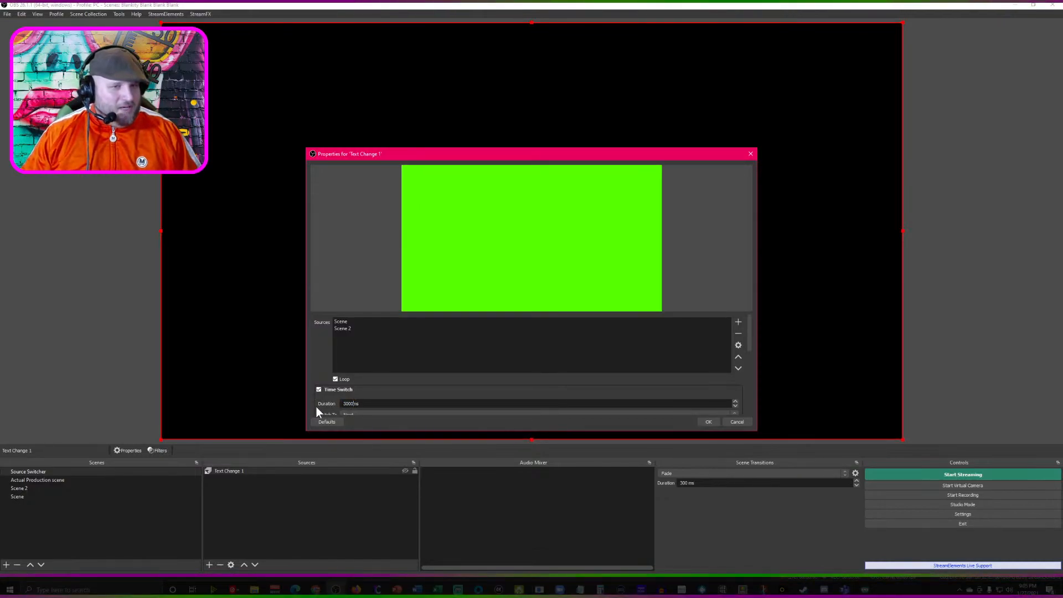
- Change the transition type of Text Change 1 from Motion to Fade, apply it, and make the source visible
{"action": "scroll", "coordinate": [359, 389], "scroll_direction": "down", "scroll_amount": 2}
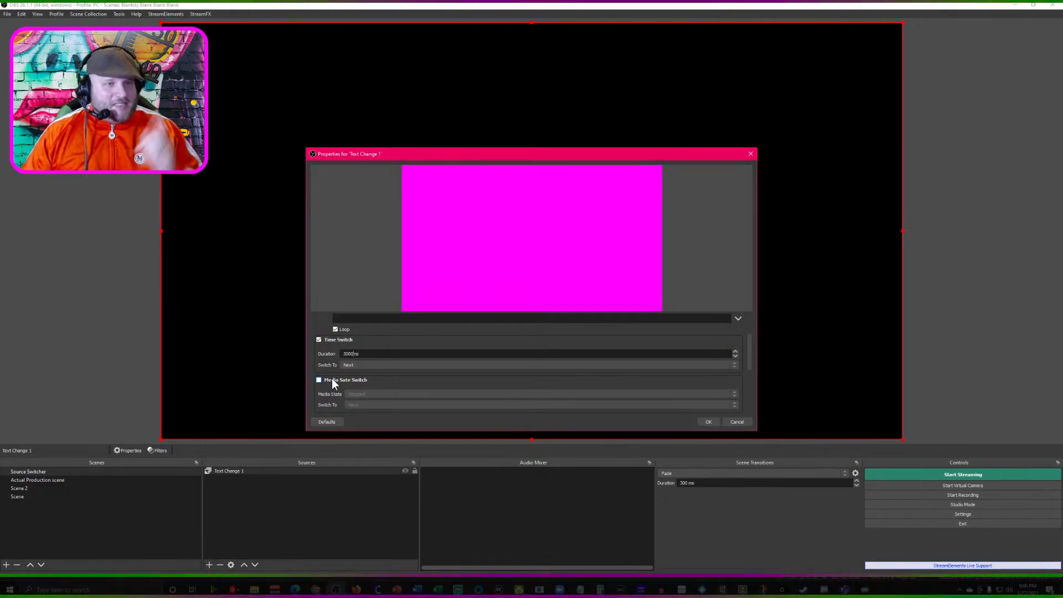
{"action": "scroll", "coordinate": [377, 374], "scroll_direction": "down", "scroll_amount": 3}
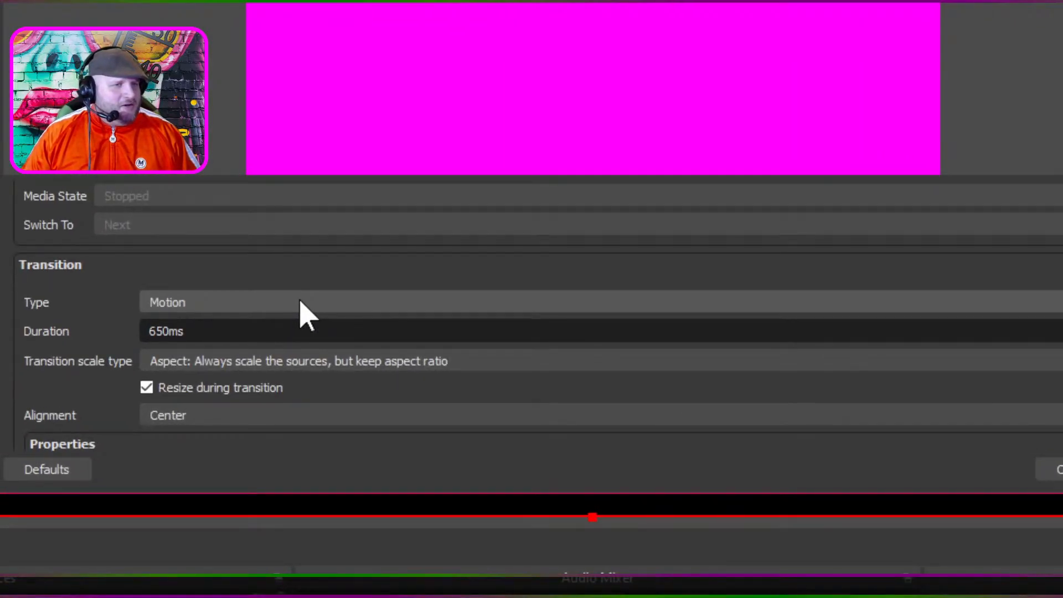
{"action": "left_click", "coordinate": [299, 303]}
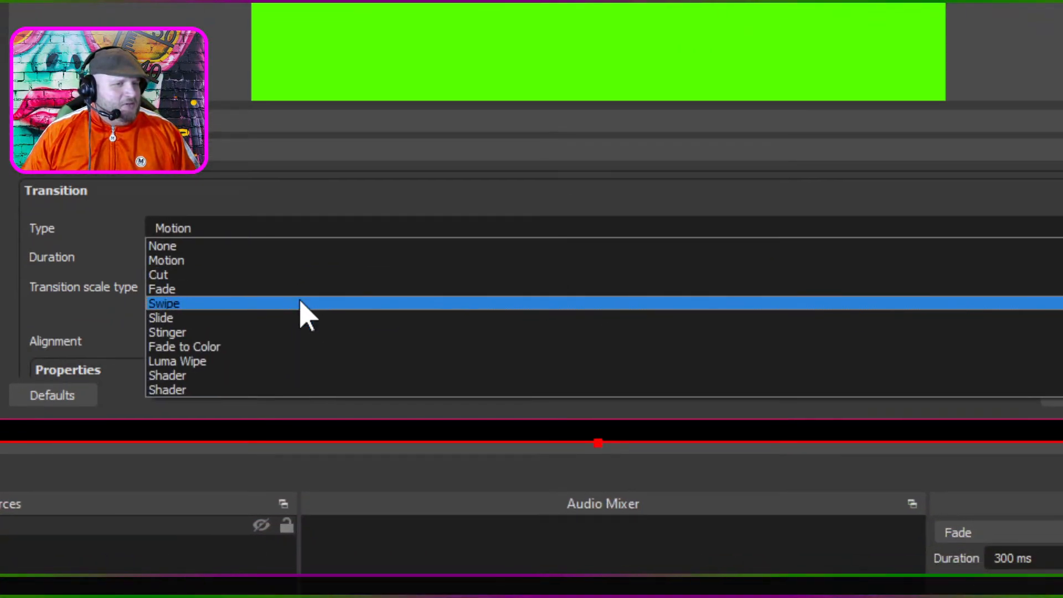
{"action": "left_click", "coordinate": [300, 294]}
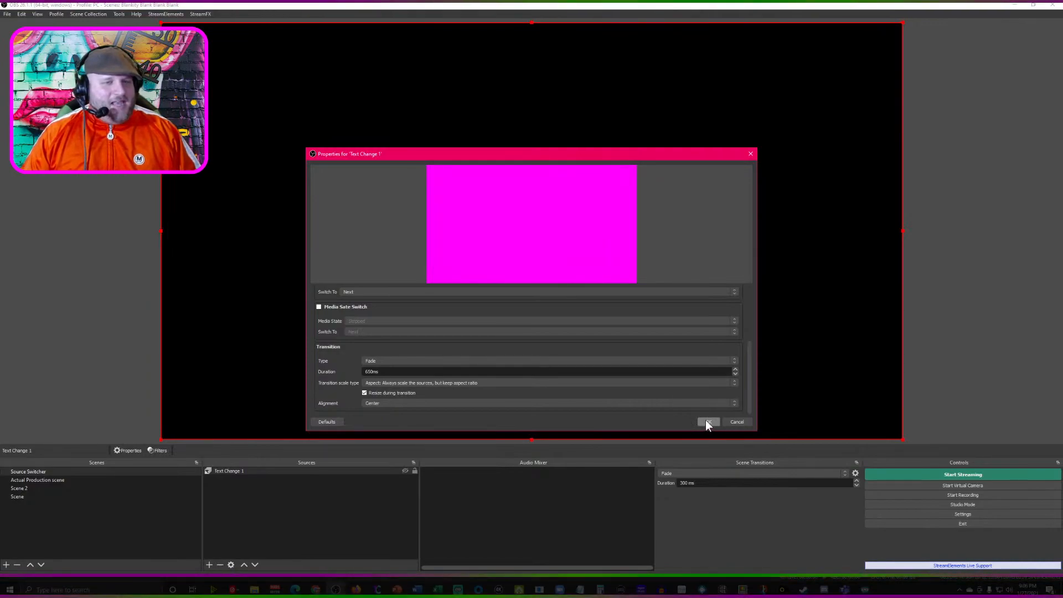
{"action": "left_click", "coordinate": [405, 470]}
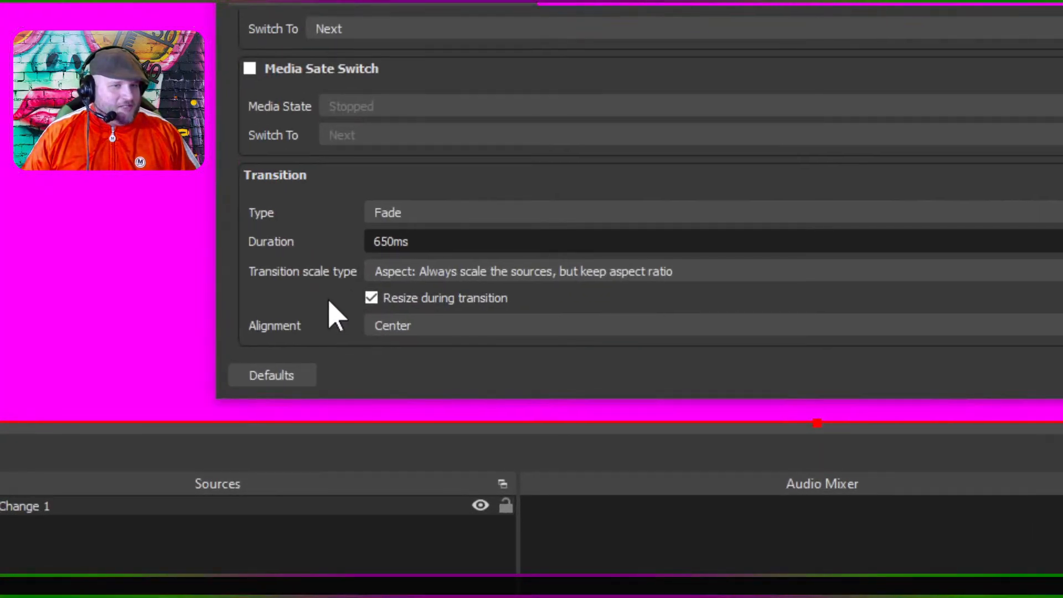
- Set the Fade transition duration of Text Change 1 to 3000 ms and apply it
{"action": "scroll", "coordinate": [336, 315], "scroll_direction": "up", "scroll_amount": 3}
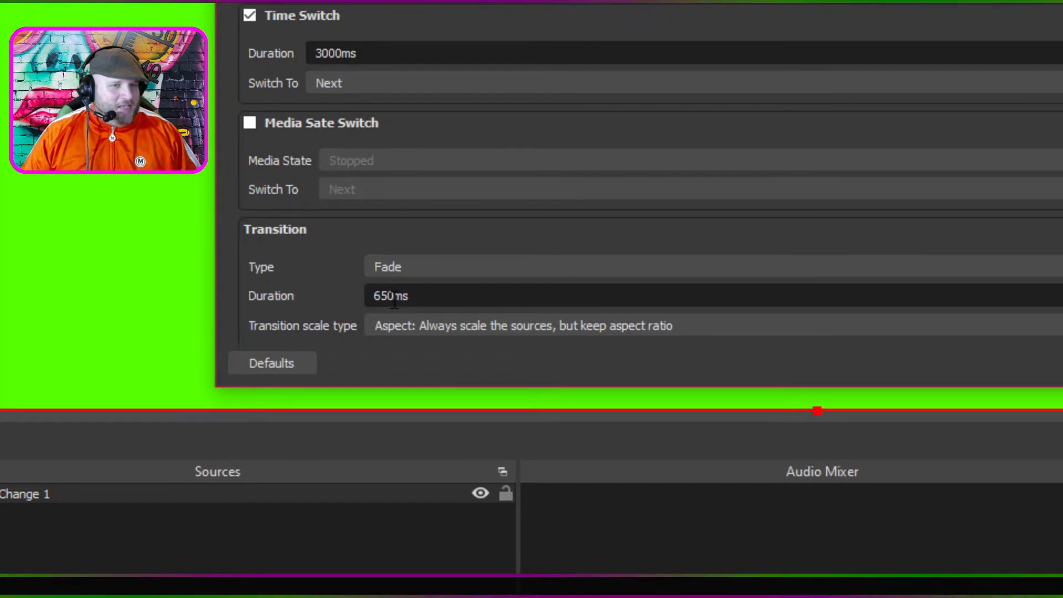
{"action": "double_click", "coordinate": [389, 300]}
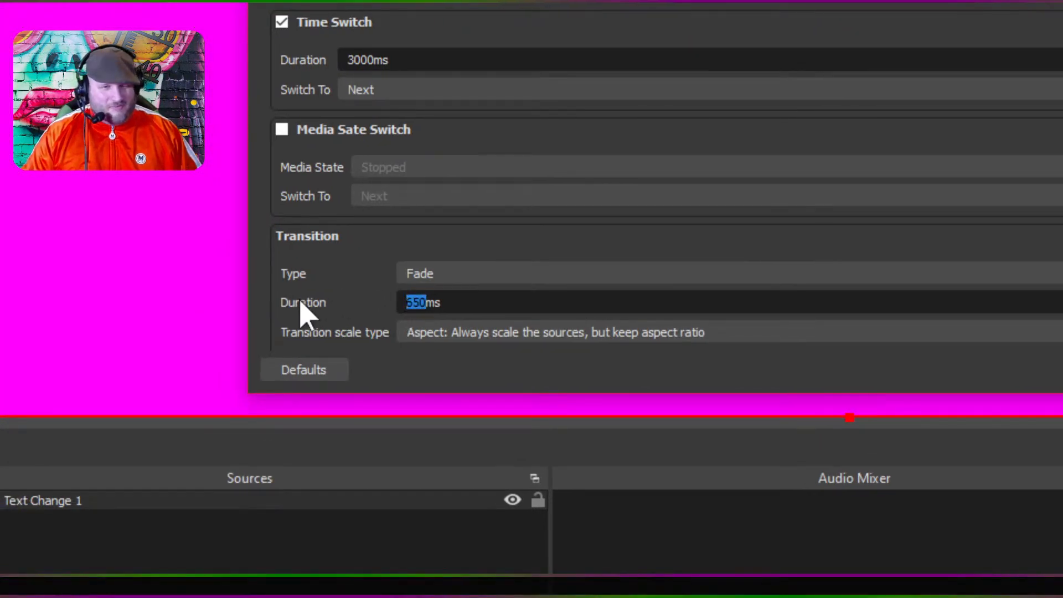
{"action": "type", "text": "3000"}
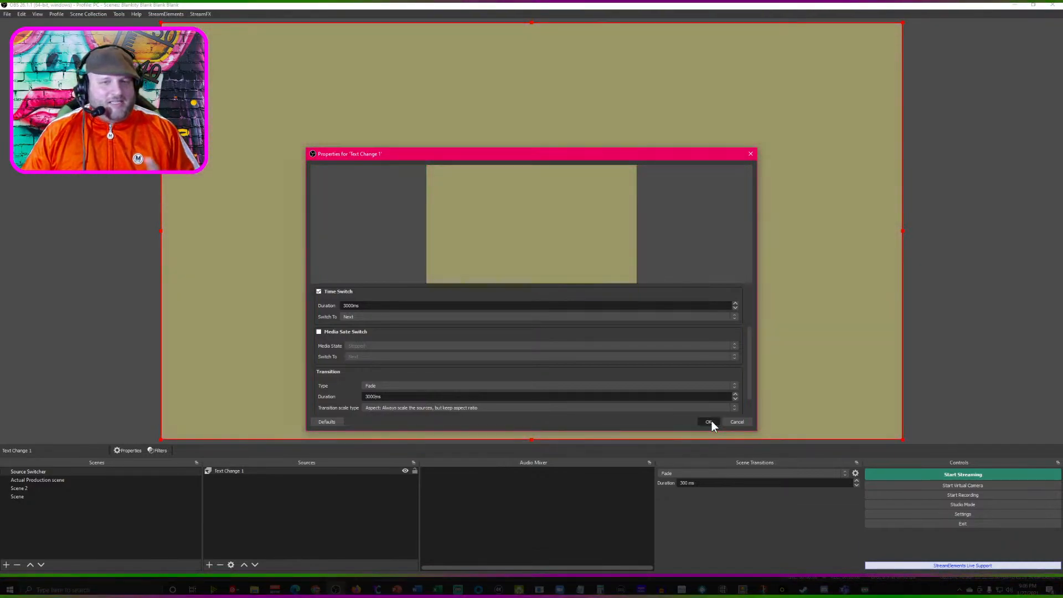
{"action": "left_click", "coordinate": [710, 421]}
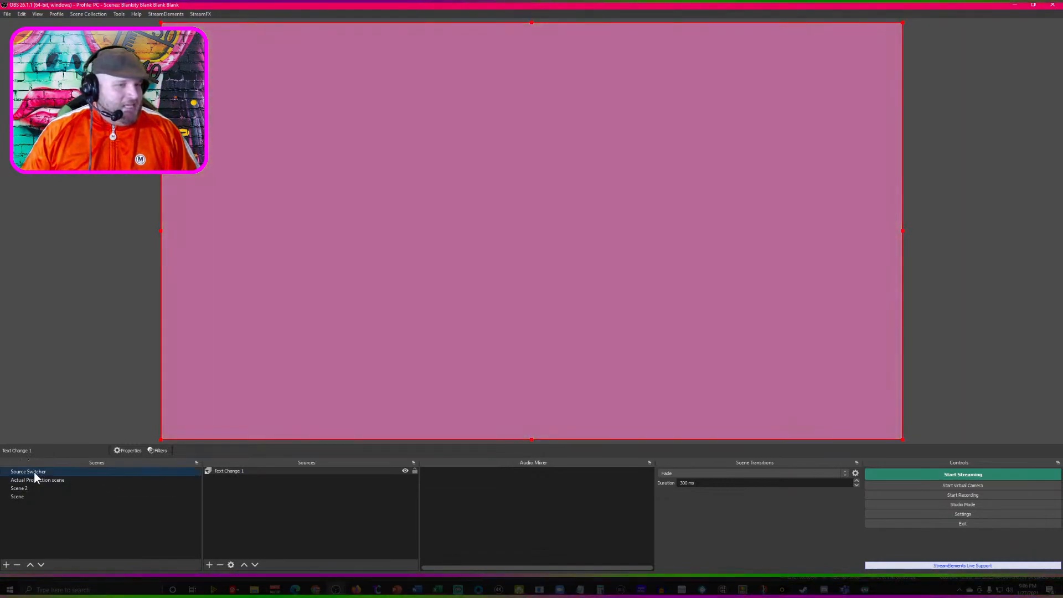
- Add an Image Mask/Blend filter with its default name to the Source Switcher scene
{"action": "right_click", "coordinate": [35, 472]}
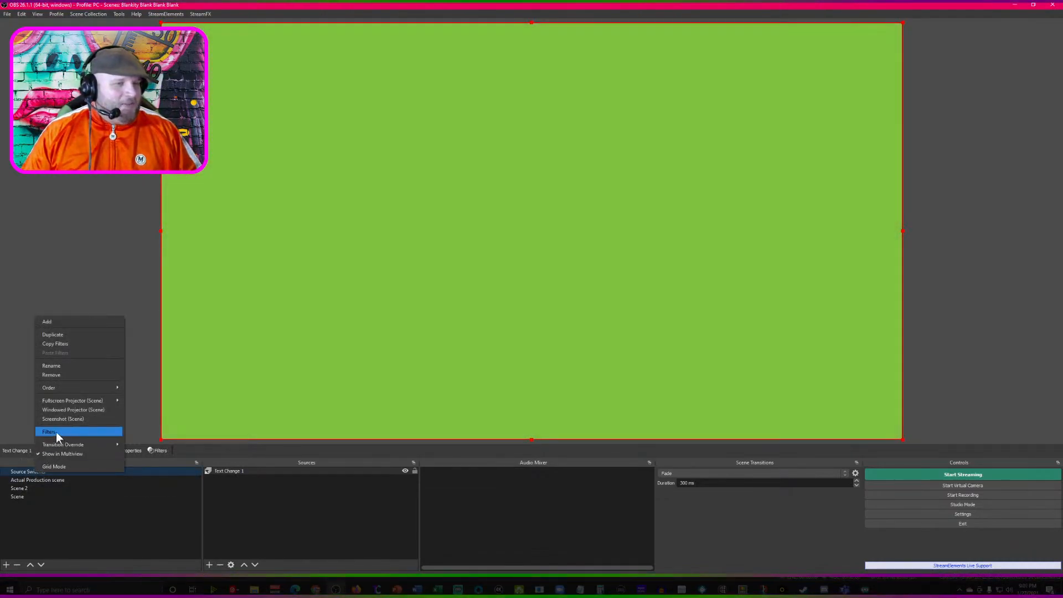
{"action": "left_click", "coordinate": [56, 432]}
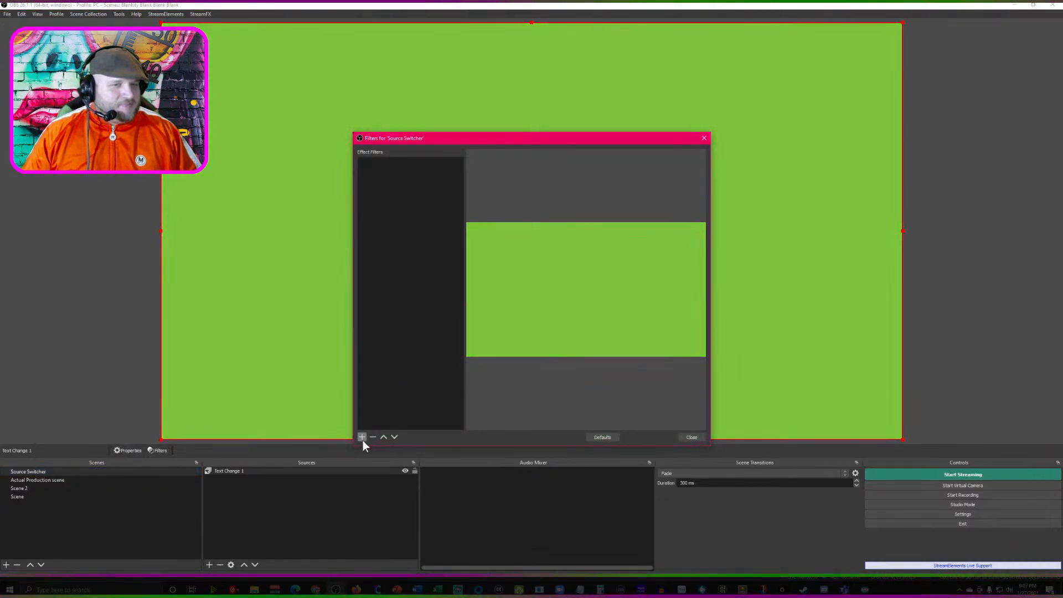
{"action": "left_click", "coordinate": [362, 437]}
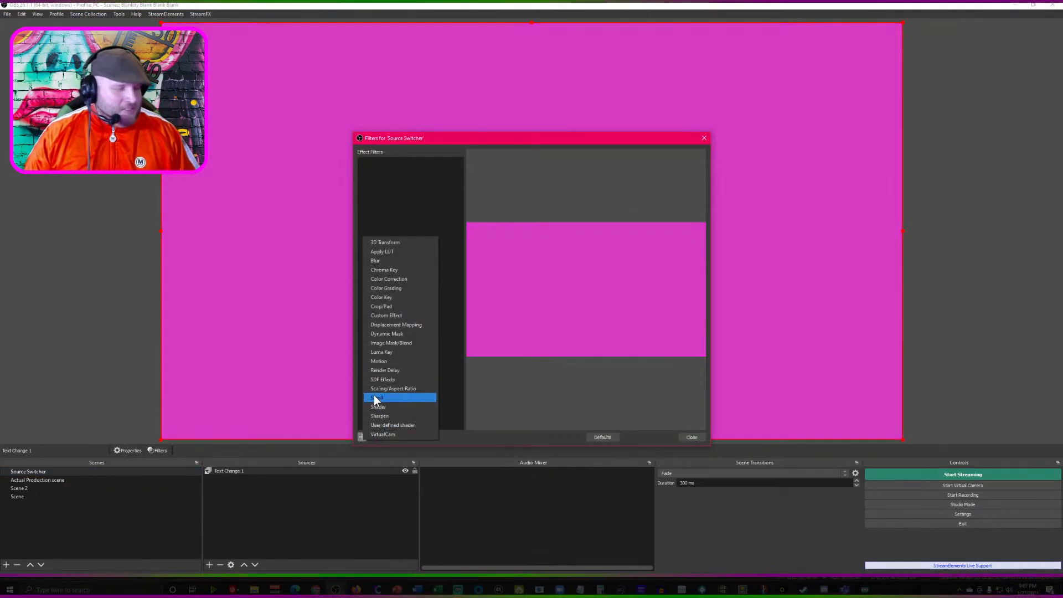
{"action": "left_click", "coordinate": [361, 436]}
{"action": "left_click", "coordinate": [355, 379]}
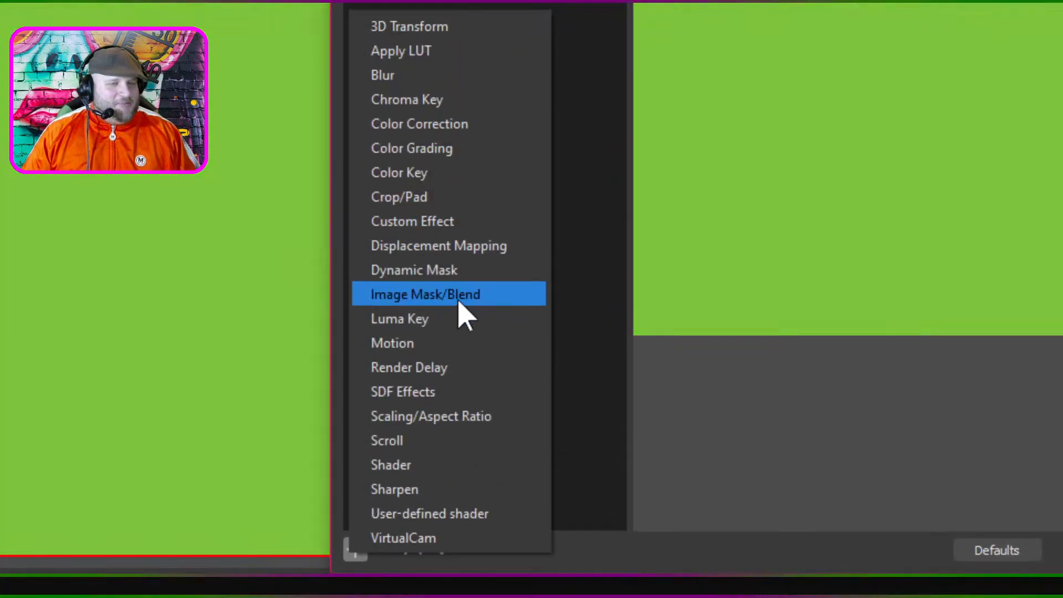
{"action": "left_click", "coordinate": [458, 304]}
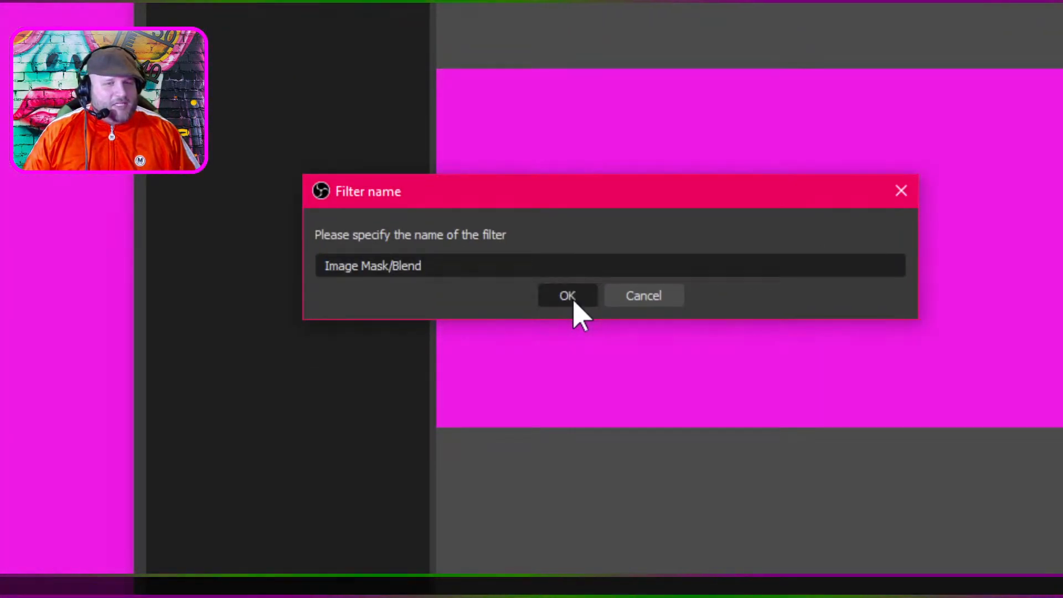
{"action": "left_click", "coordinate": [573, 302]}
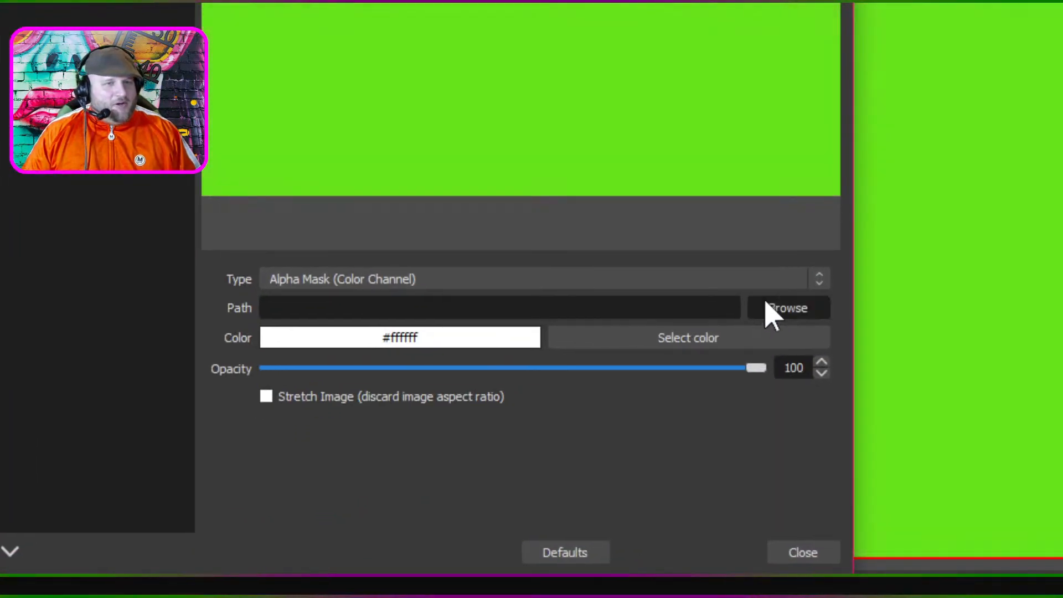
- Load "border mask.png" from the OBS Image Masks folder as the filter's mask image and close the filters
{"action": "left_click", "coordinate": [830, 318]}
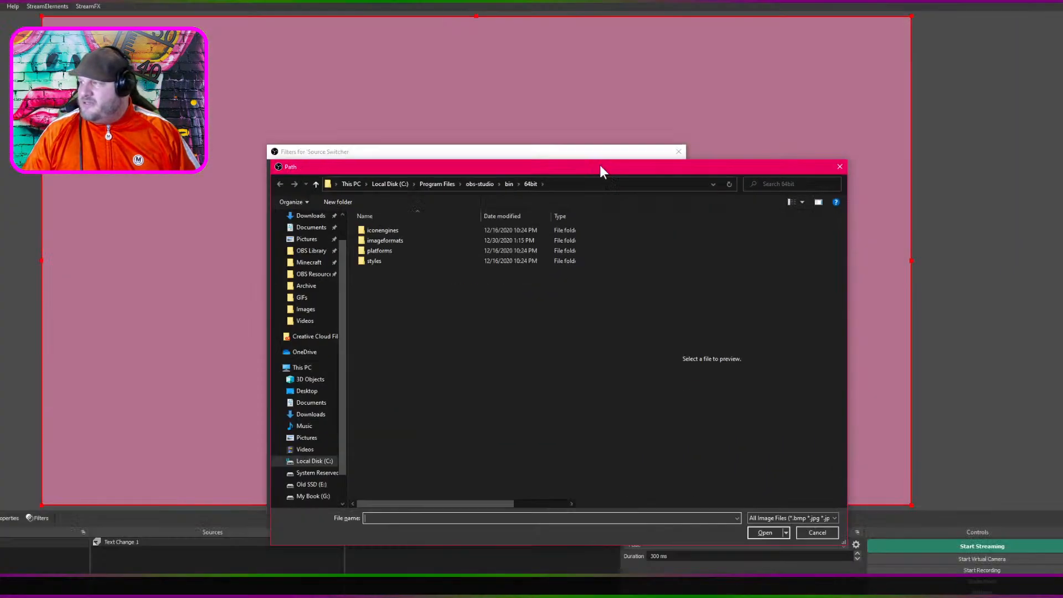
{"action": "left_click_drag", "start_coordinate": [599, 165], "coordinate": [203, 141]}
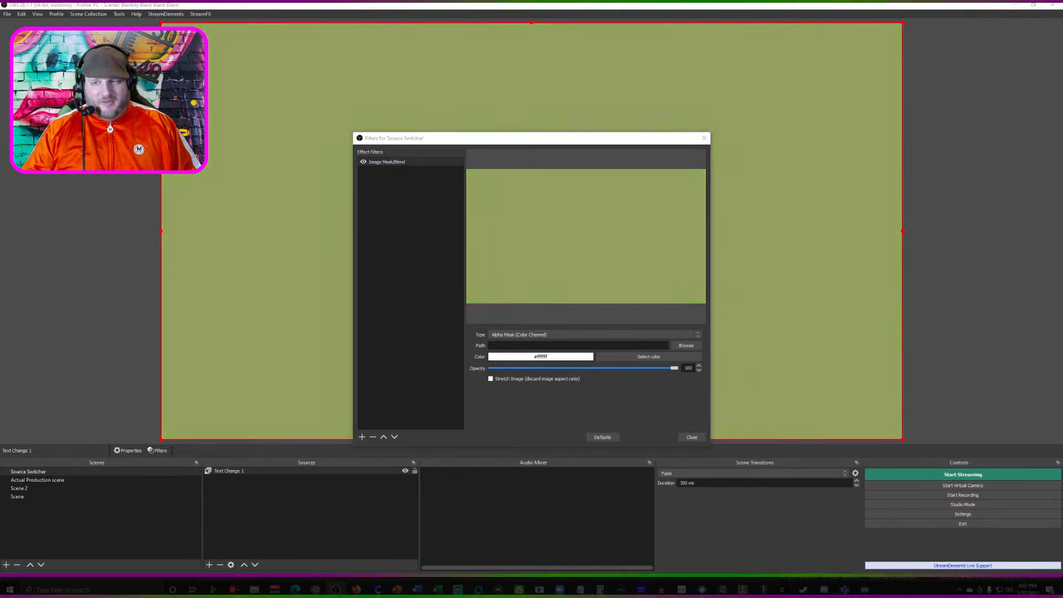
{"action": "key", "text": "Return"}
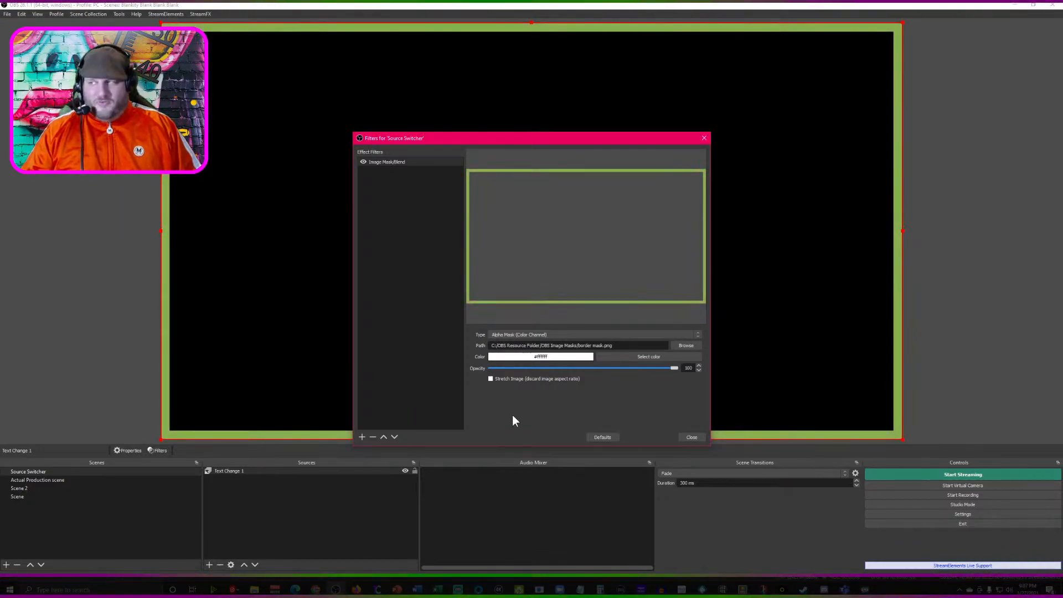
{"action": "left_click", "coordinate": [692, 437]}
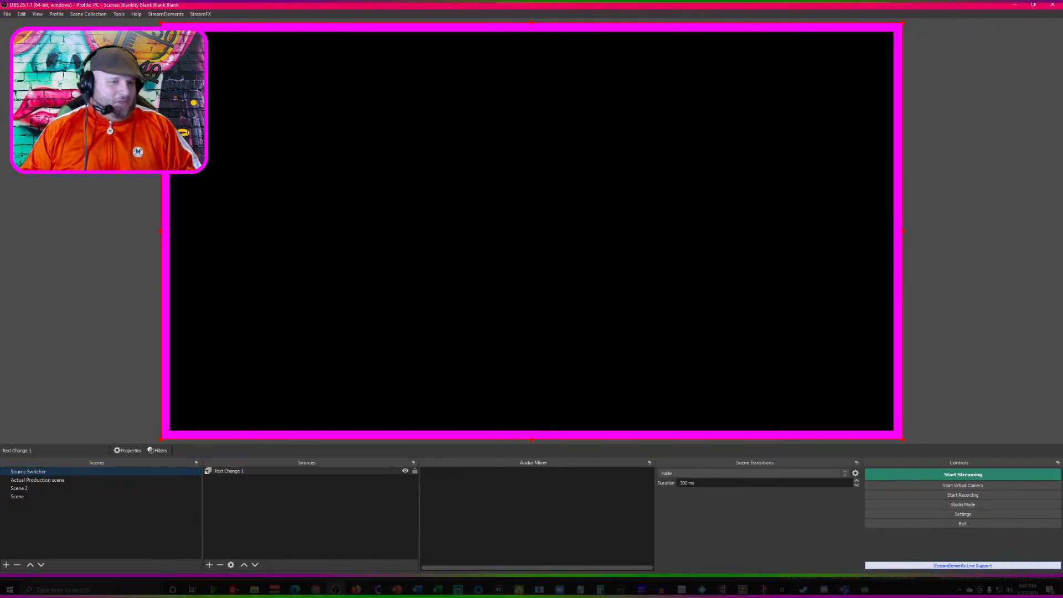
- Check the Green source in Scene, and change the Pink colour source in Scene 2 to dark red (#aa0000)
{"action": "left_click", "coordinate": [48, 498]}
{"action": "left_click", "coordinate": [228, 478]}
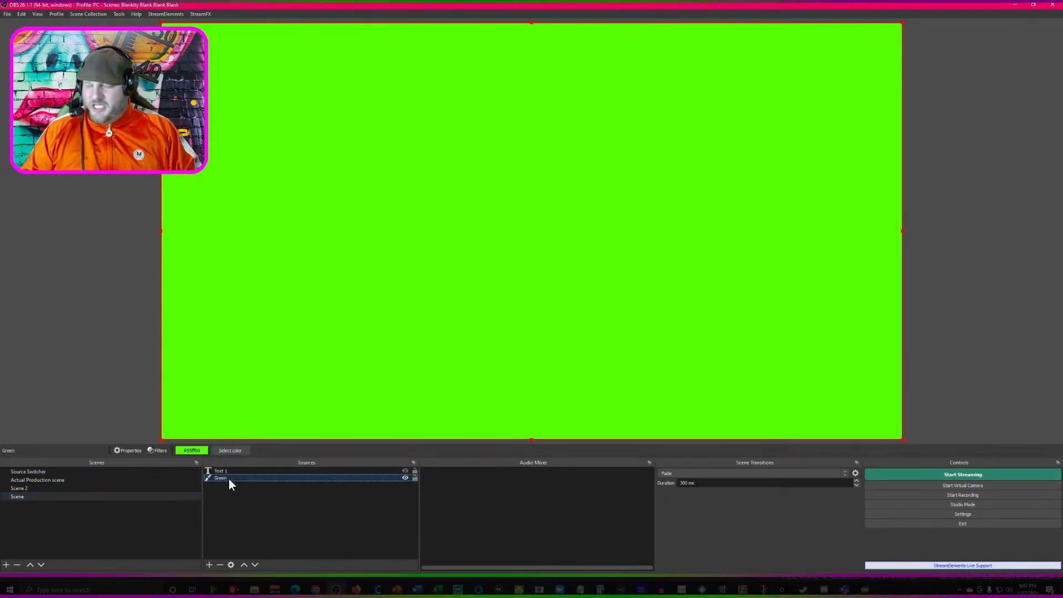
{"action": "left_click", "coordinate": [49, 488]}
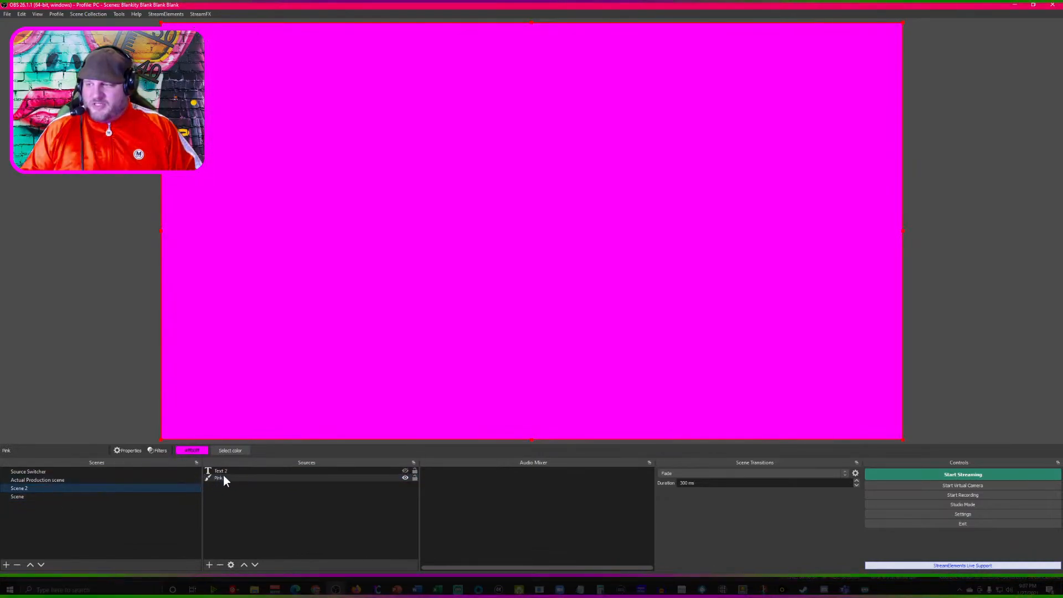
{"action": "left_click", "coordinate": [222, 478]}
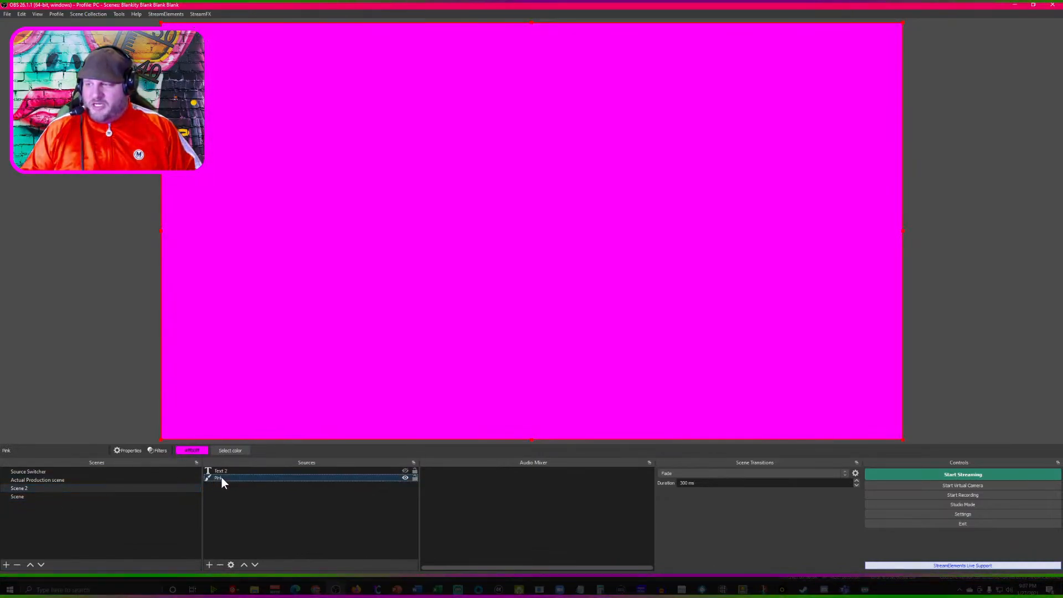
{"action": "left_click", "coordinate": [224, 449]}
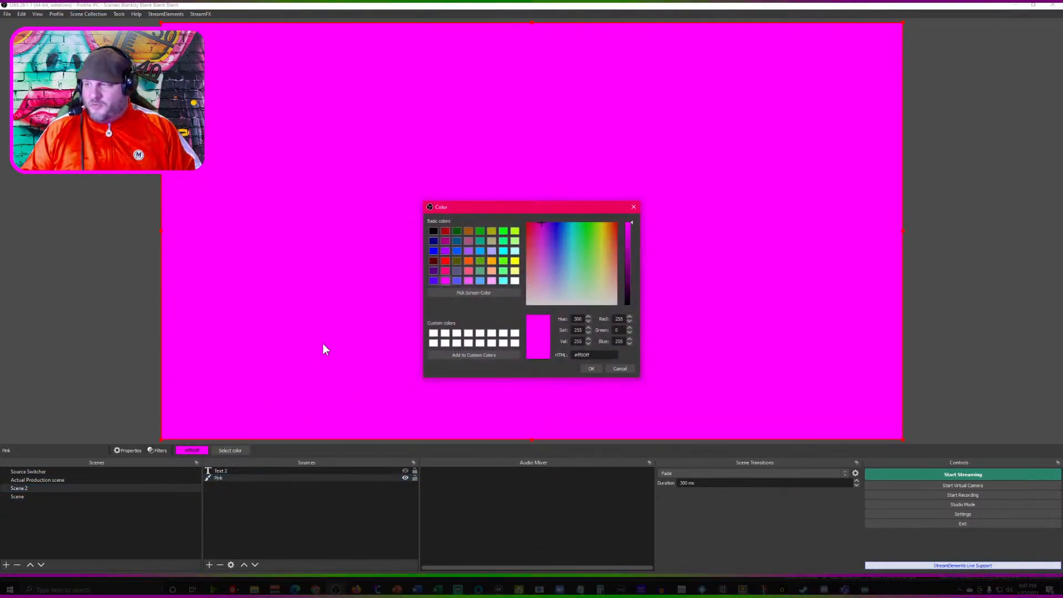
{"action": "left_click", "coordinate": [445, 231]}
{"action": "left_click", "coordinate": [590, 369]}
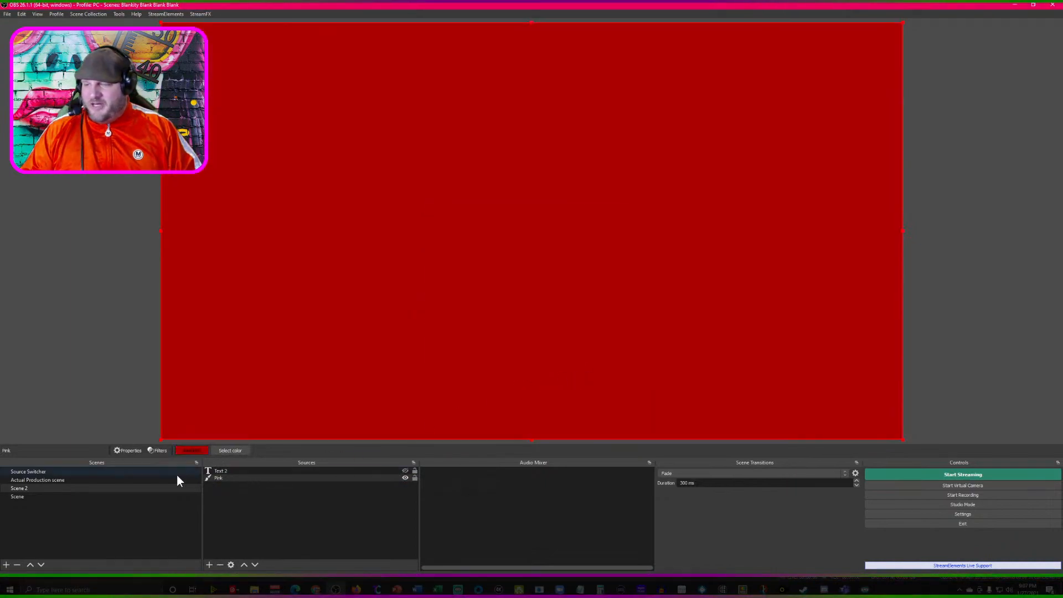
- Duplicate Scene 2 as a new scene named "Scene 3"
{"action": "right_click", "coordinate": [42, 486]}
{"action": "left_click", "coordinate": [73, 349]}
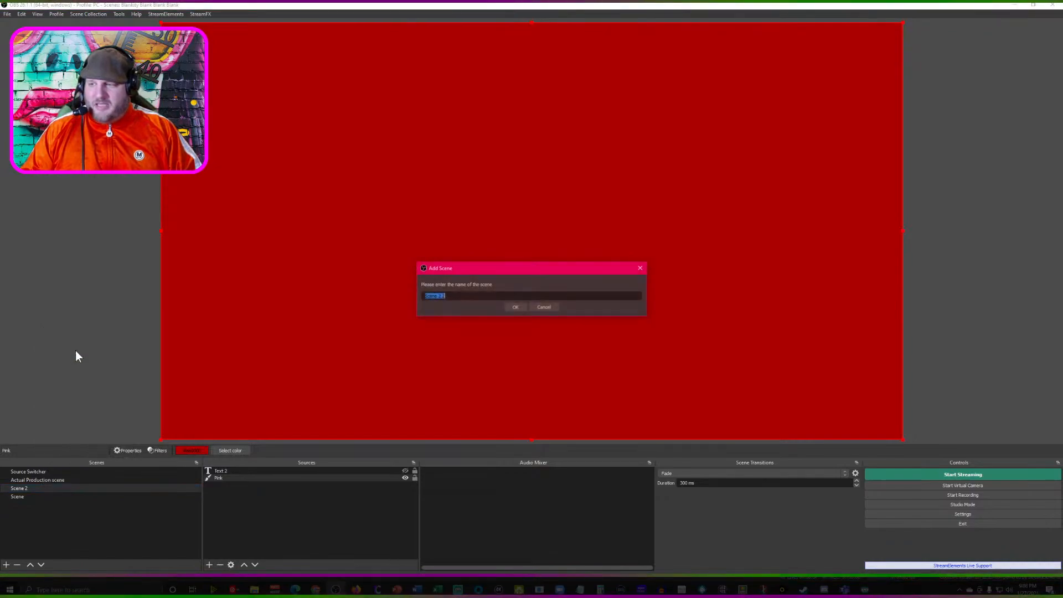
{"action": "type", "text": "Scene"}
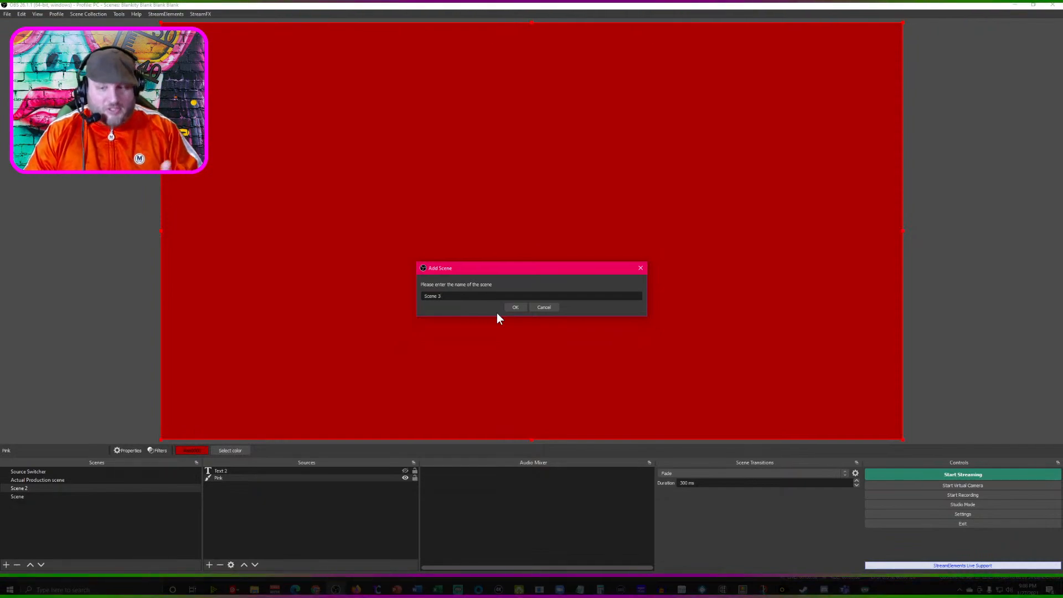
{"action": "key", "text": "Return"}
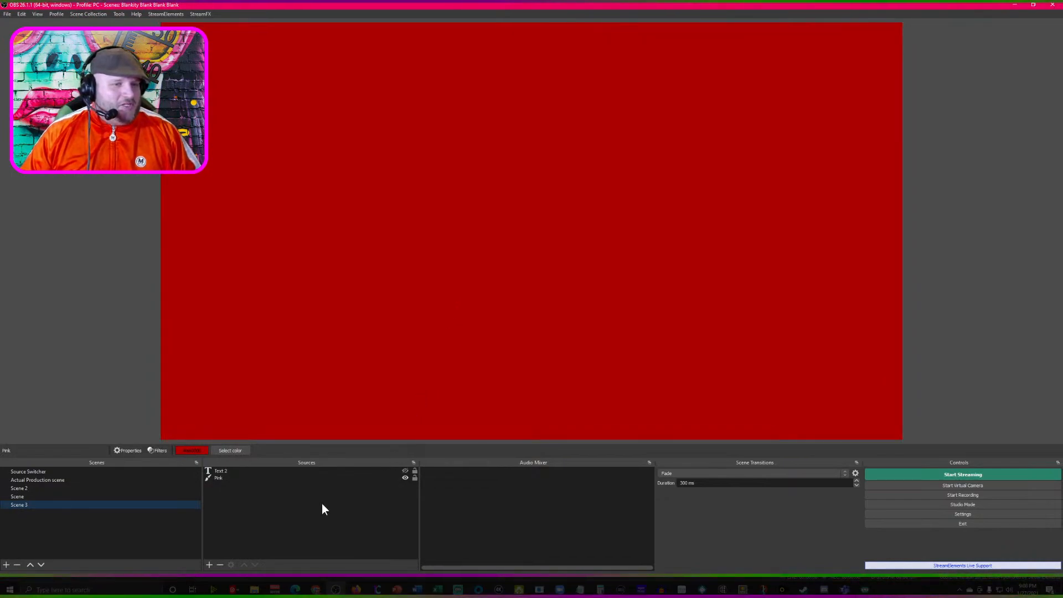
- Copy the Pink source in Scene 3 and paste it there as an independent duplicate
{"action": "left_click", "coordinate": [228, 479]}
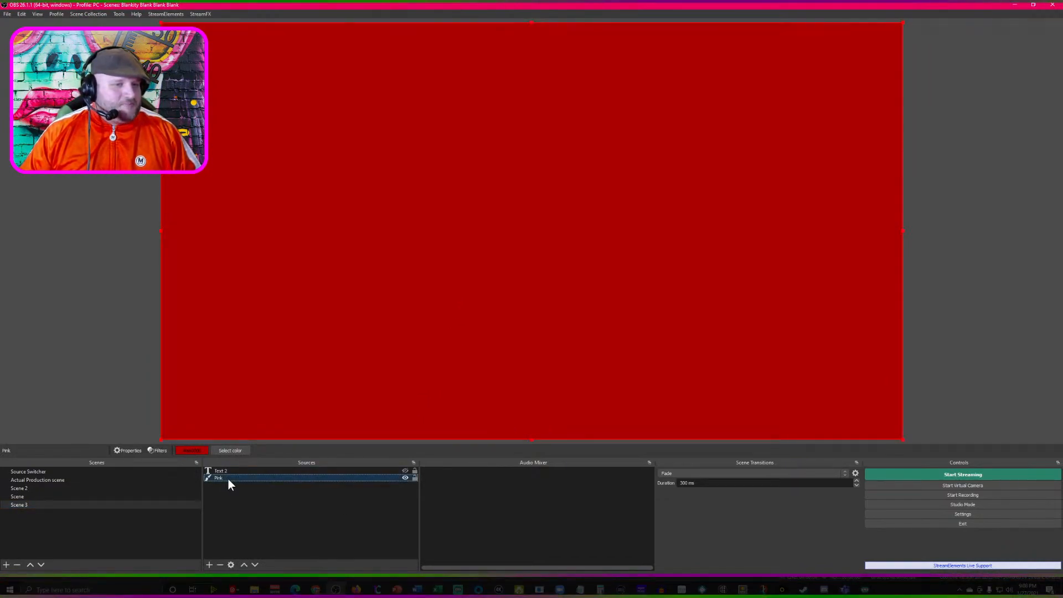
{"action": "right_click", "coordinate": [224, 476]}
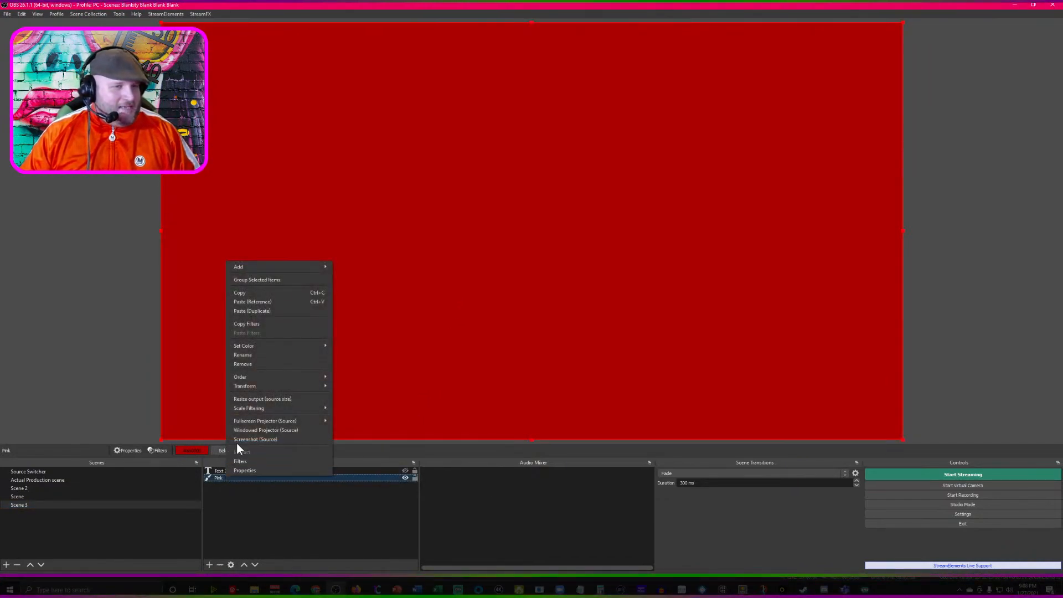
{"action": "left_click", "coordinate": [280, 293]}
{"action": "left_click", "coordinate": [255, 501]}
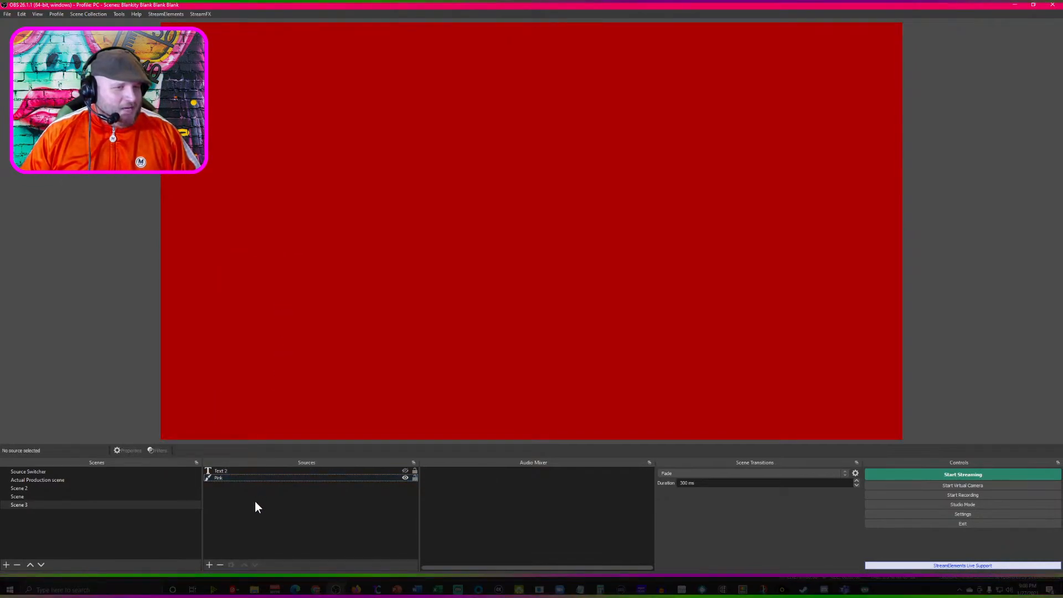
{"action": "right_click", "coordinate": [255, 500]}
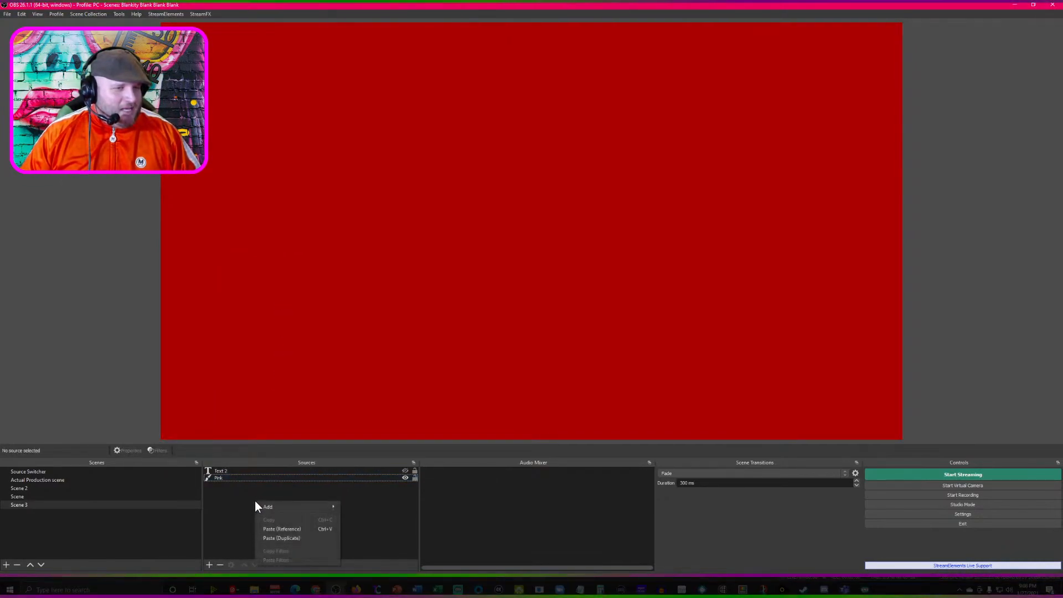
{"action": "left_click", "coordinate": [285, 540]}
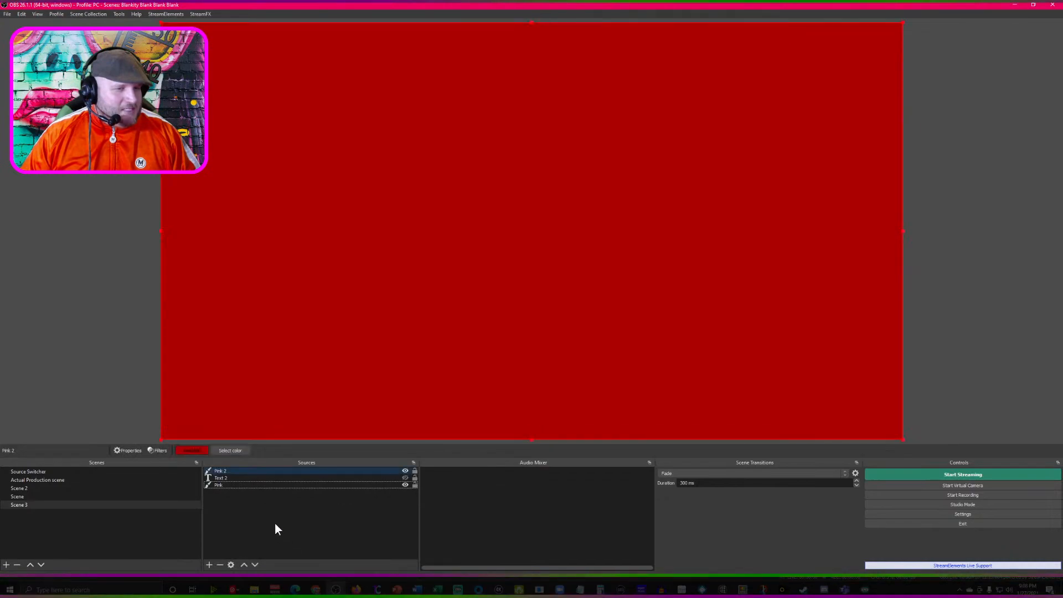
{"action": "left_click", "coordinate": [221, 480]}
{"action": "key", "text": "Delete"}
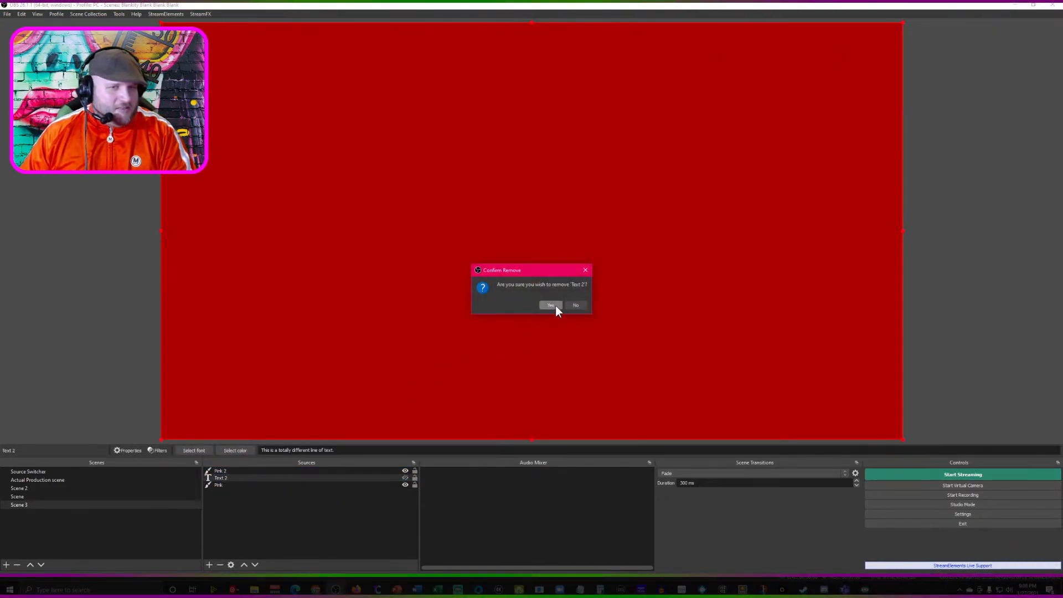
{"action": "left_click", "coordinate": [578, 304]}
- Change the colour of the duplicated Pink 2 source in Scene 3 to blue (#0000ff) and deselect it
{"action": "left_click", "coordinate": [230, 471]}
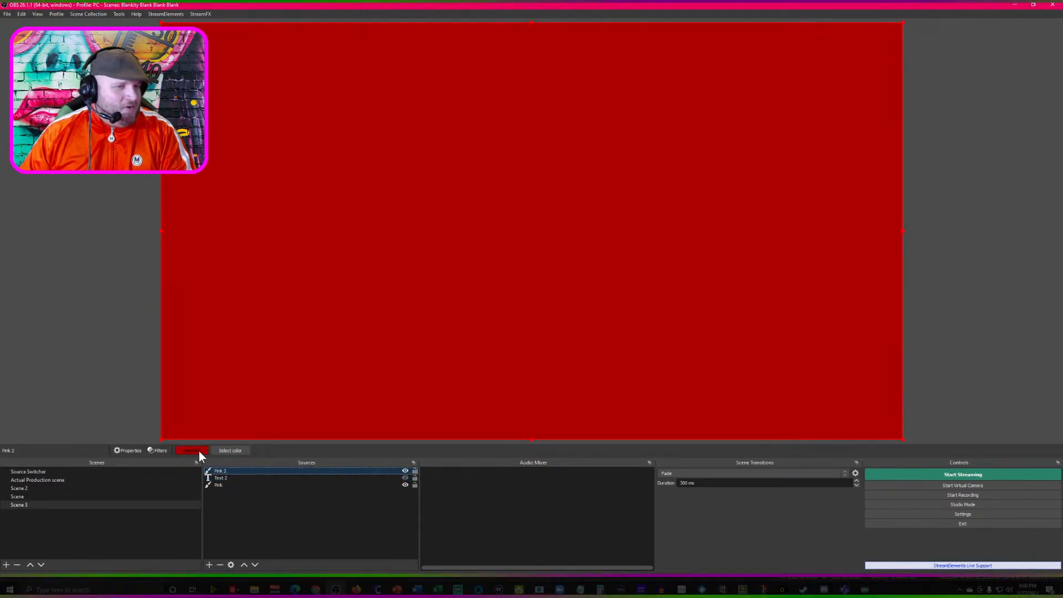
{"action": "left_click", "coordinate": [223, 450]}
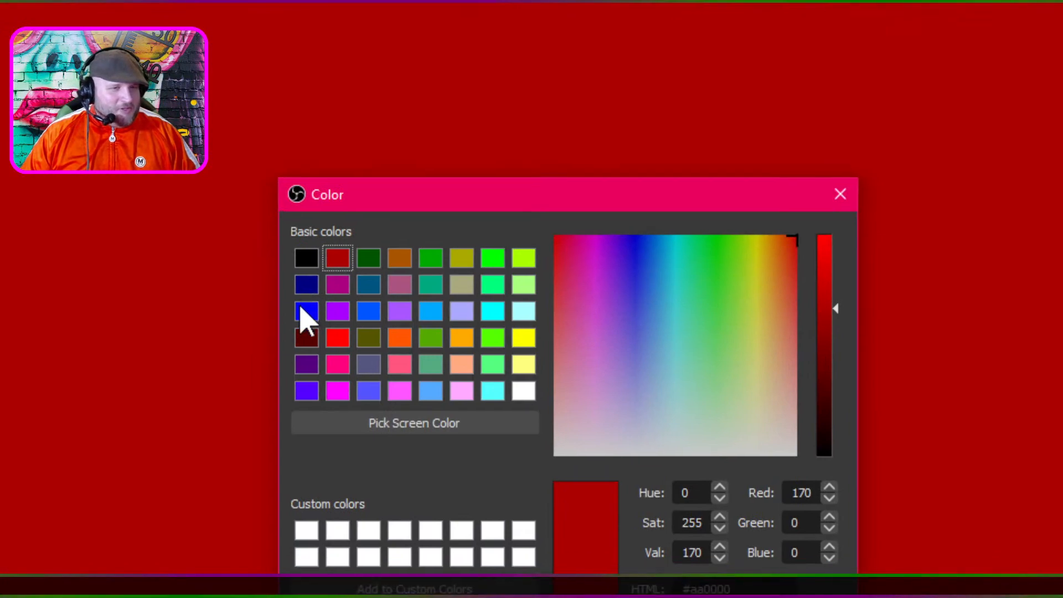
{"action": "left_click", "coordinate": [307, 301]}
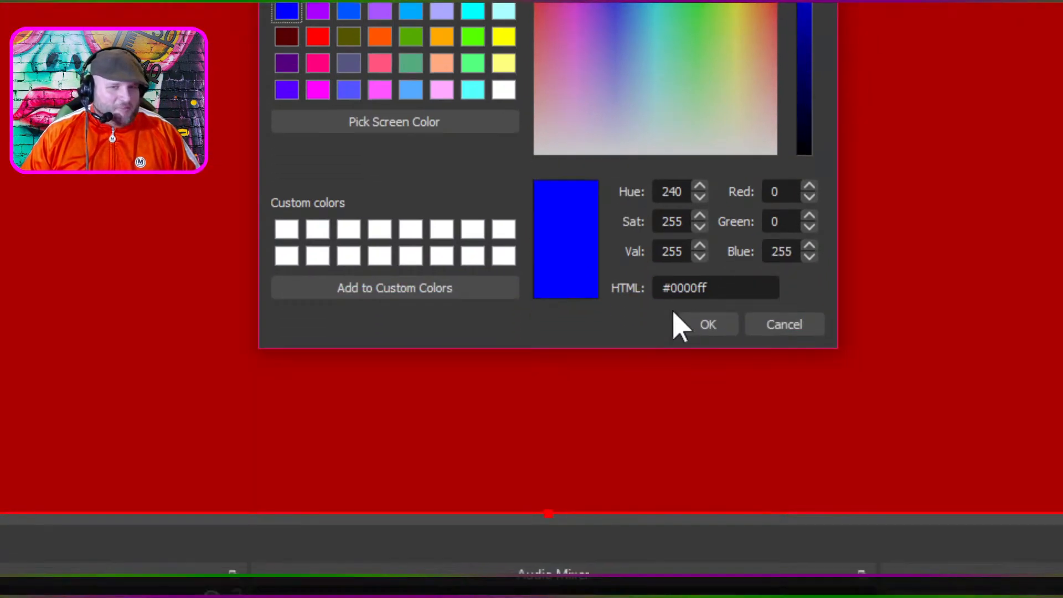
{"action": "left_click", "coordinate": [726, 302]}
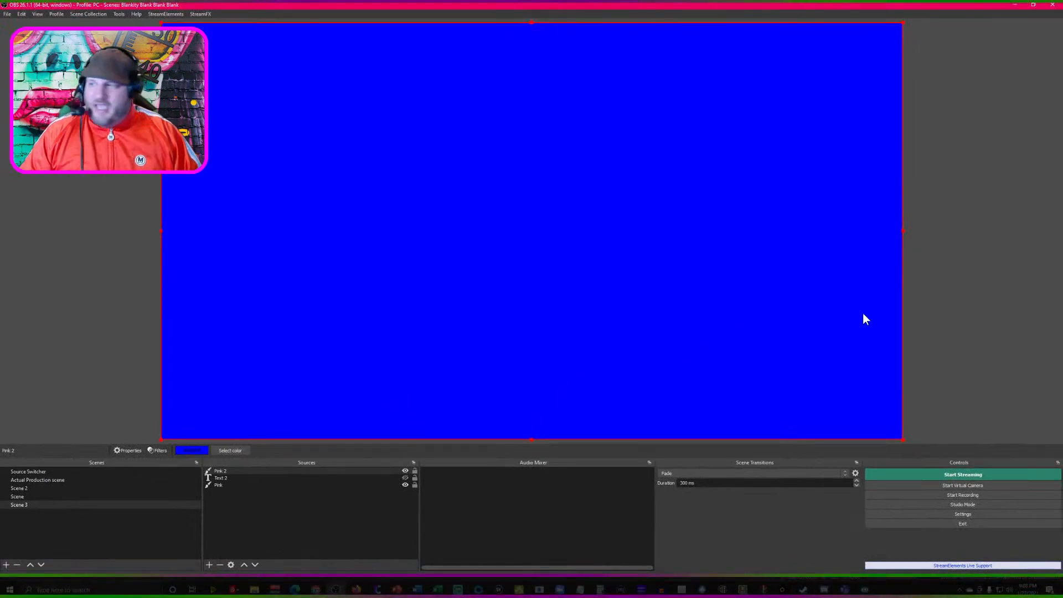
{"action": "left_click", "coordinate": [945, 300]}
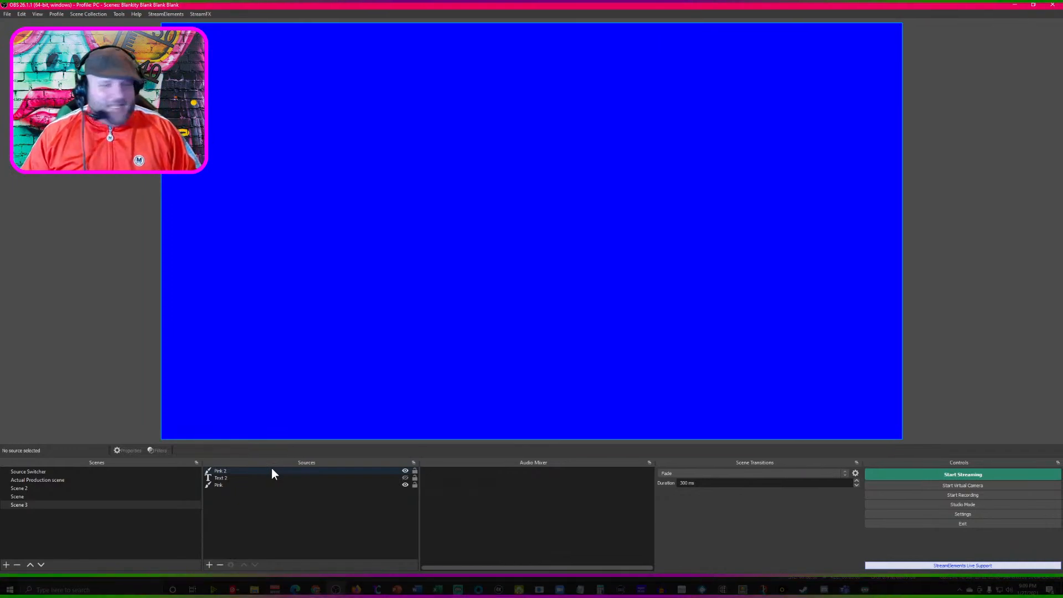
- Add "Scene 3" as a new entry in the sources list of Text Change 1 in the Source Switcher scene
{"action": "left_click", "coordinate": [65, 472]}
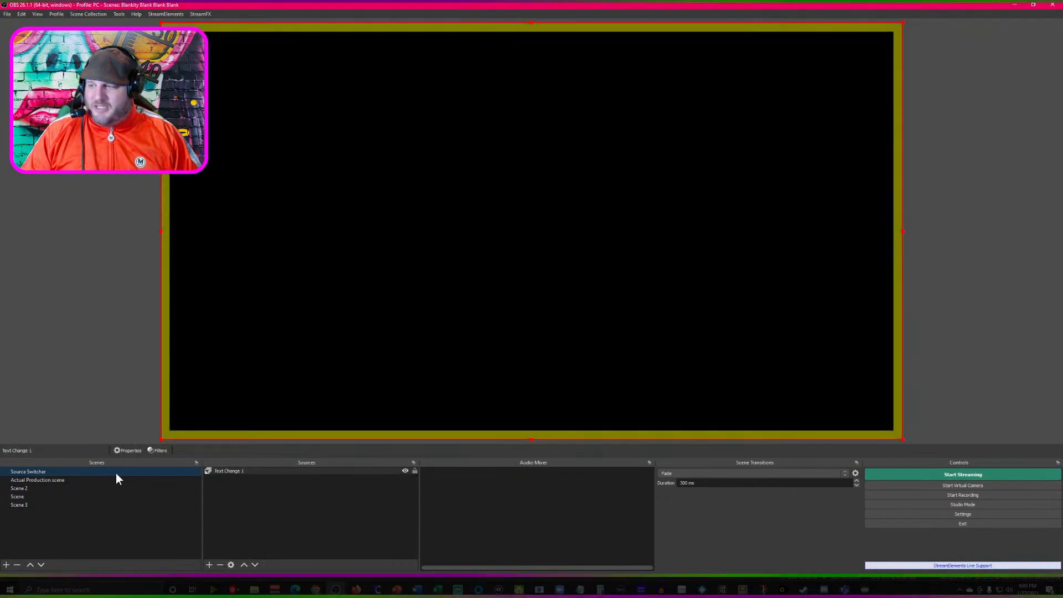
{"action": "right_click", "coordinate": [234, 470]}
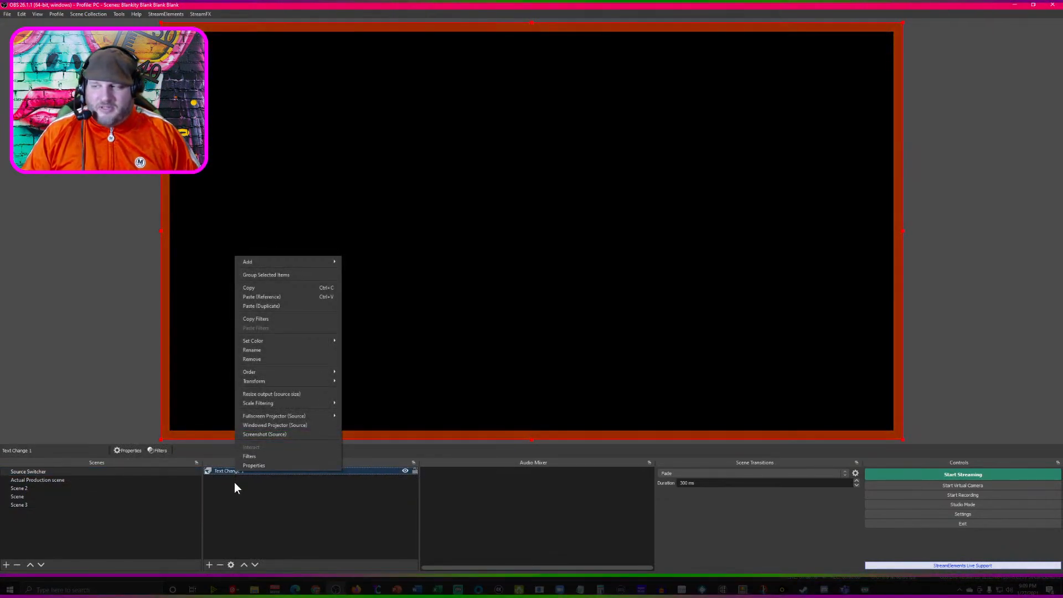
{"action": "left_click", "coordinate": [235, 482]}
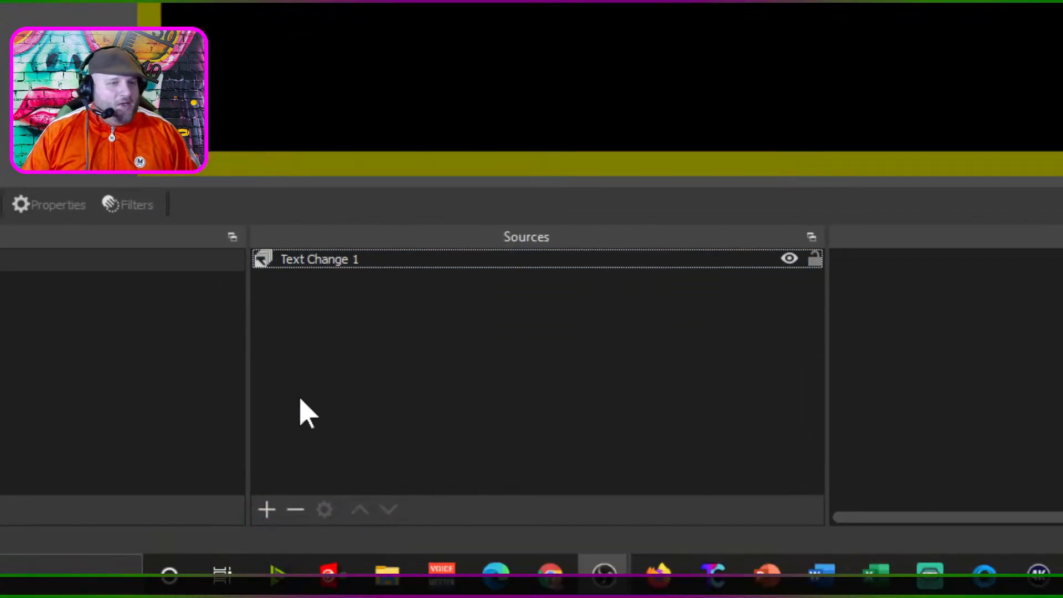
{"action": "left_click", "coordinate": [306, 509]}
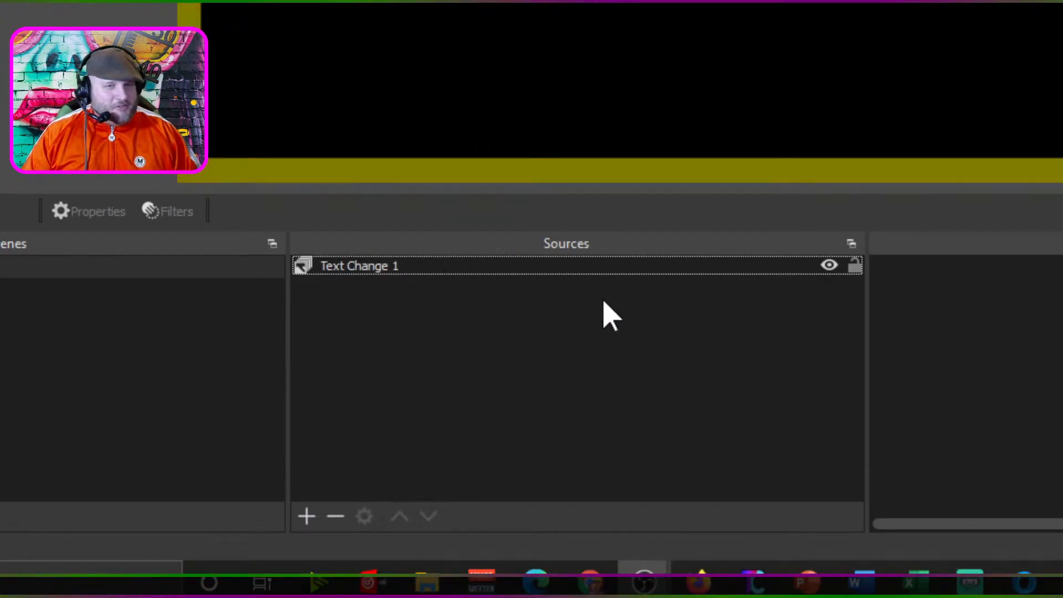
{"action": "right_click", "coordinate": [370, 301]}
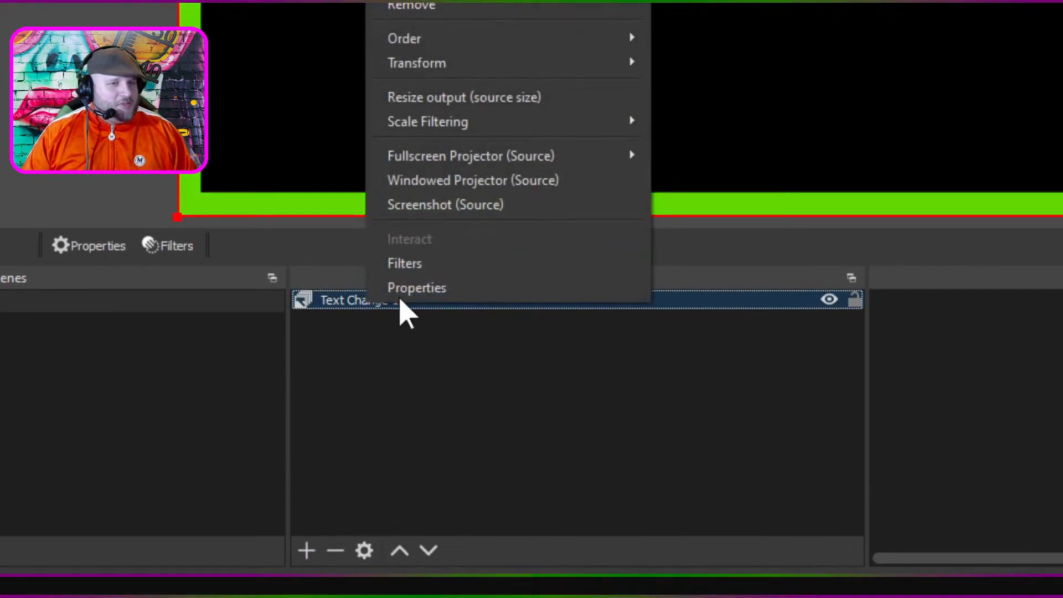
{"action": "left_click", "coordinate": [421, 287]}
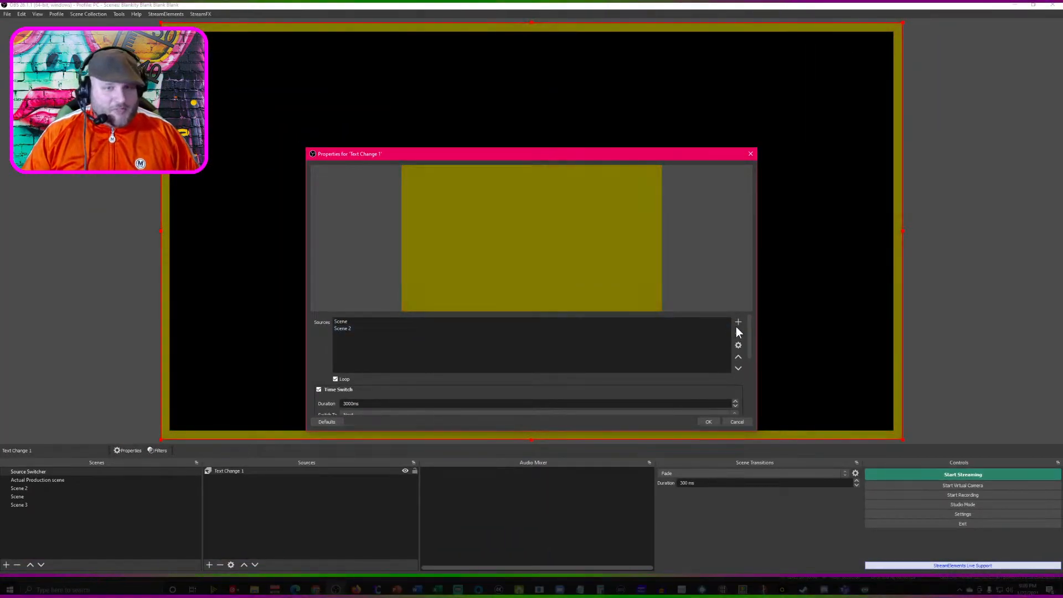
{"action": "left_click", "coordinate": [737, 323]}
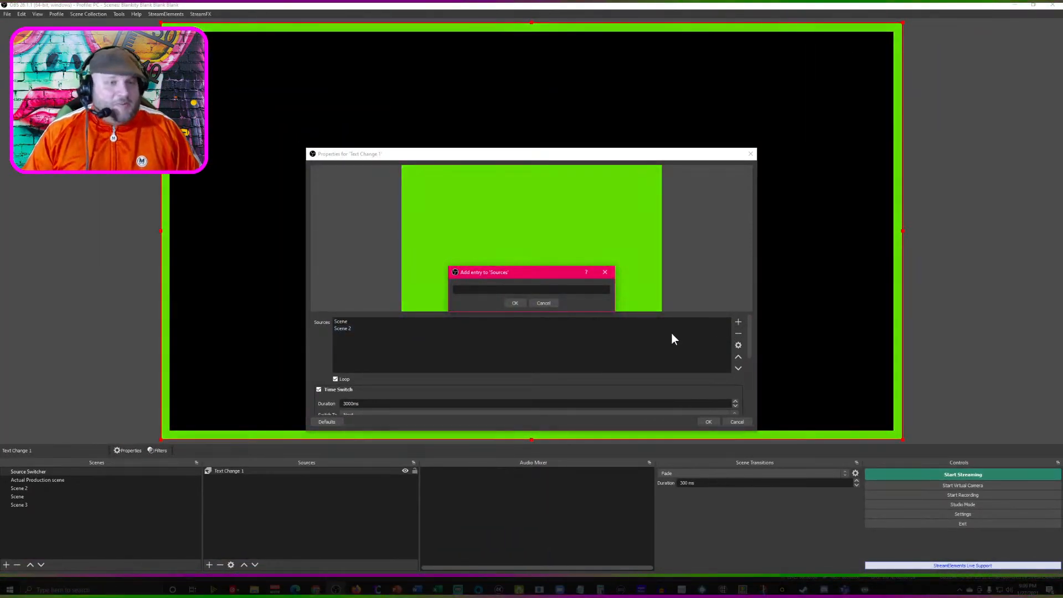
{"action": "type", "text": "Scene"}
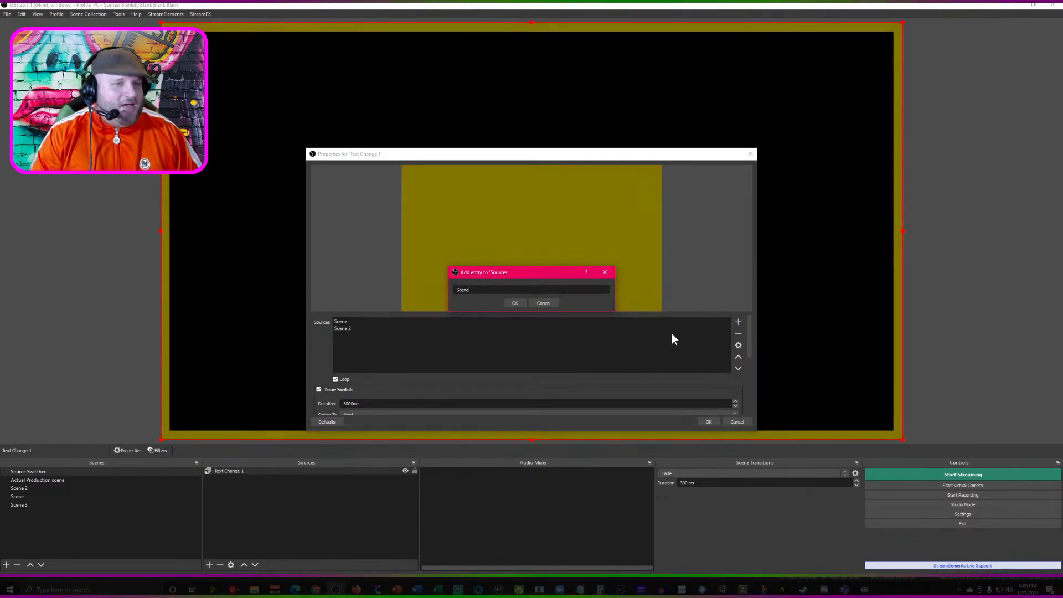
{"action": "type", "text": " 3"}
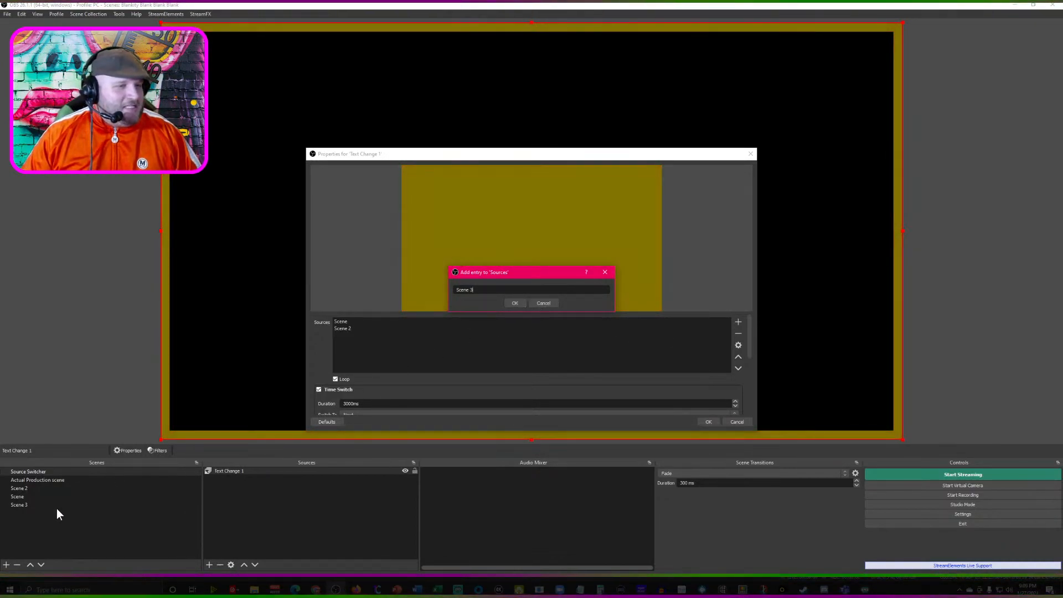
{"action": "left_click", "coordinate": [19, 507]}
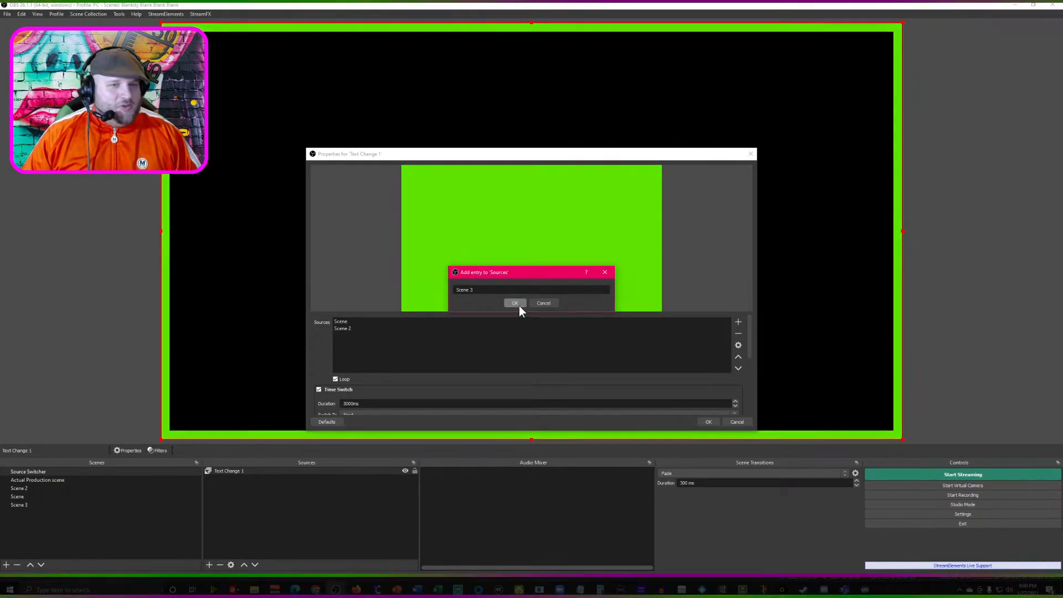
{"action": "left_click", "coordinate": [518, 303]}
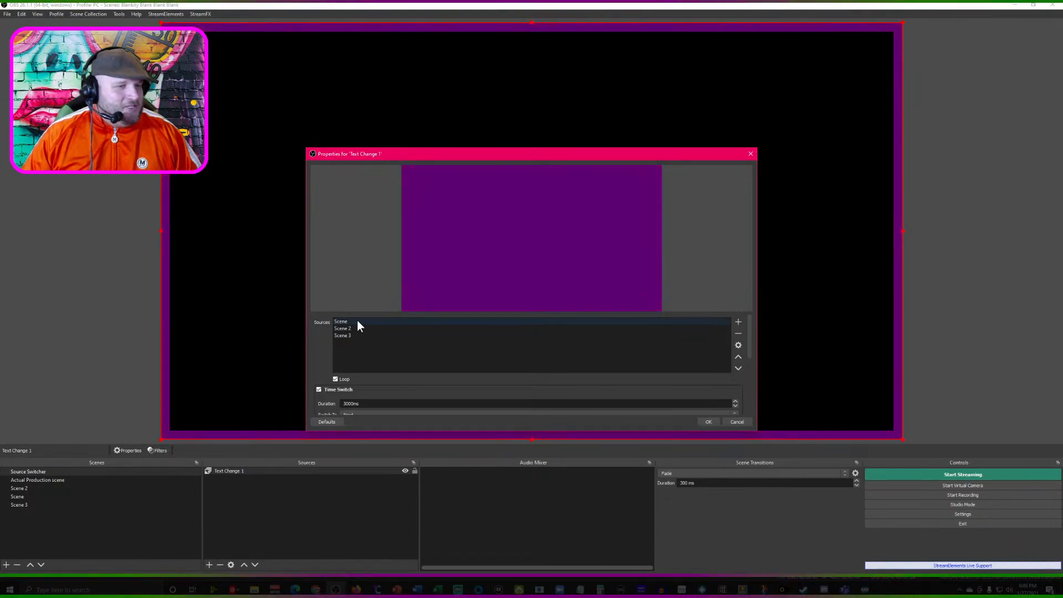
- Check the colours of Scene and Scene 2, and move Scene below Scene 2 in Text Change 1's sources list
{"action": "left_click", "coordinate": [28, 495]}
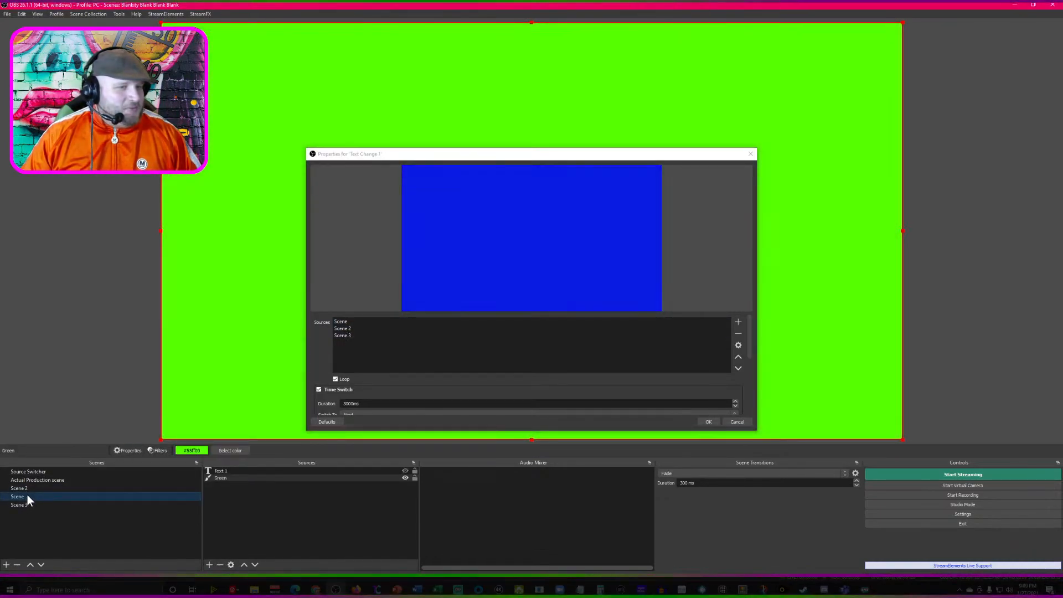
{"action": "left_click", "coordinate": [31, 487]}
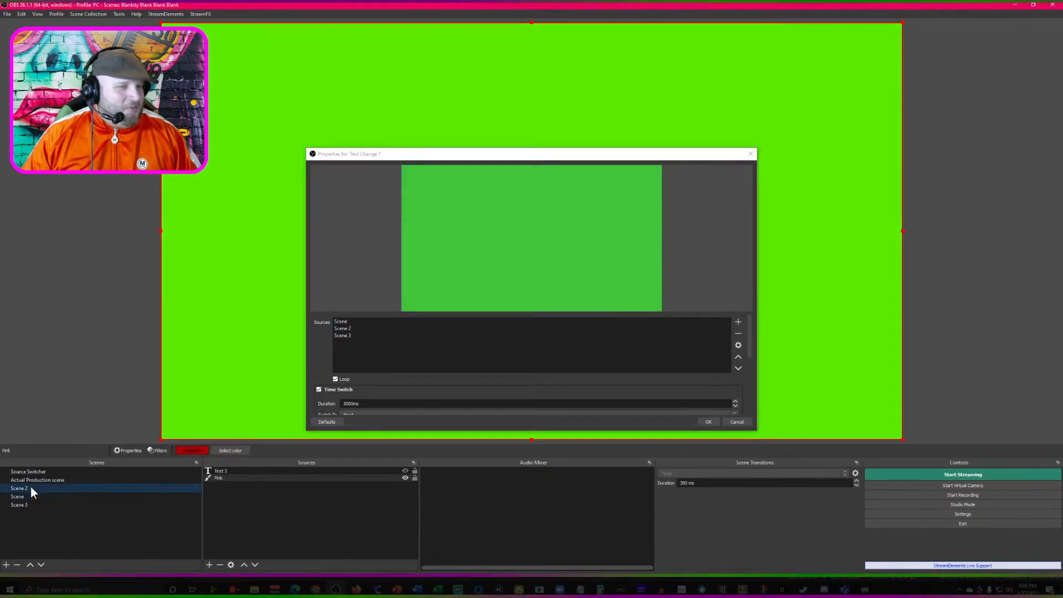
{"action": "left_click_drag", "start_coordinate": [349, 322], "coordinate": [348, 327]}
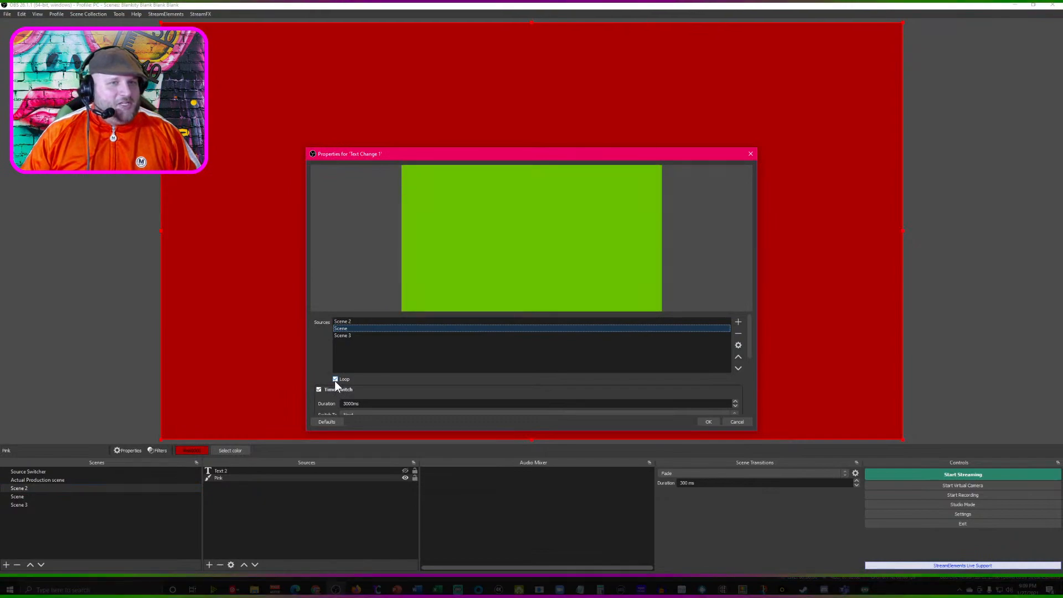
- Set the Time Switch duration of Text Change 1 to 2500 ms, apply it and deselect the source
{"action": "scroll", "coordinate": [364, 390], "scroll_direction": "down", "scroll_amount": 1}
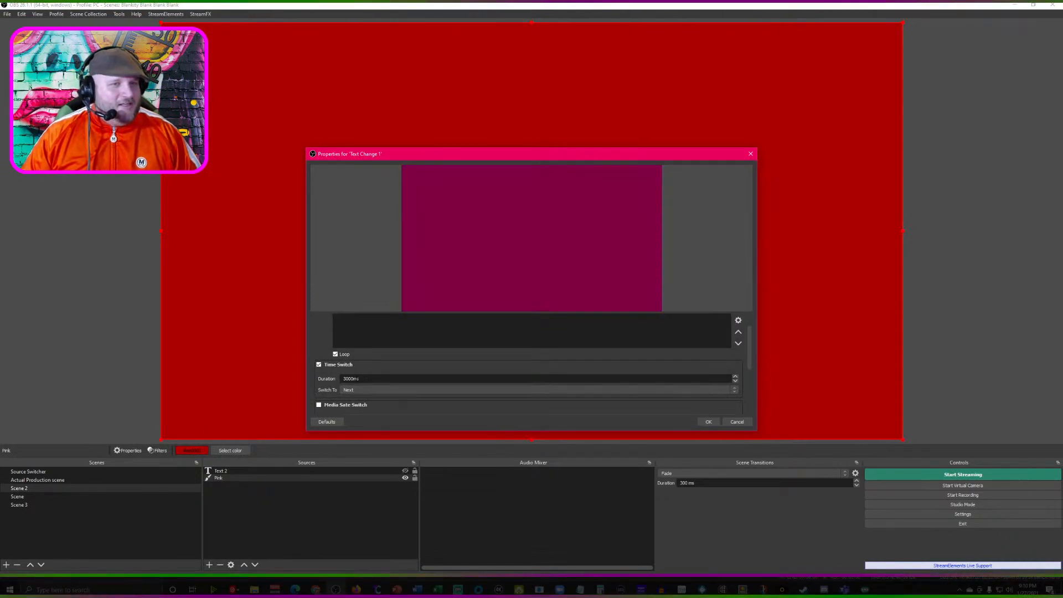
{"action": "left_click", "coordinate": [32, 477]}
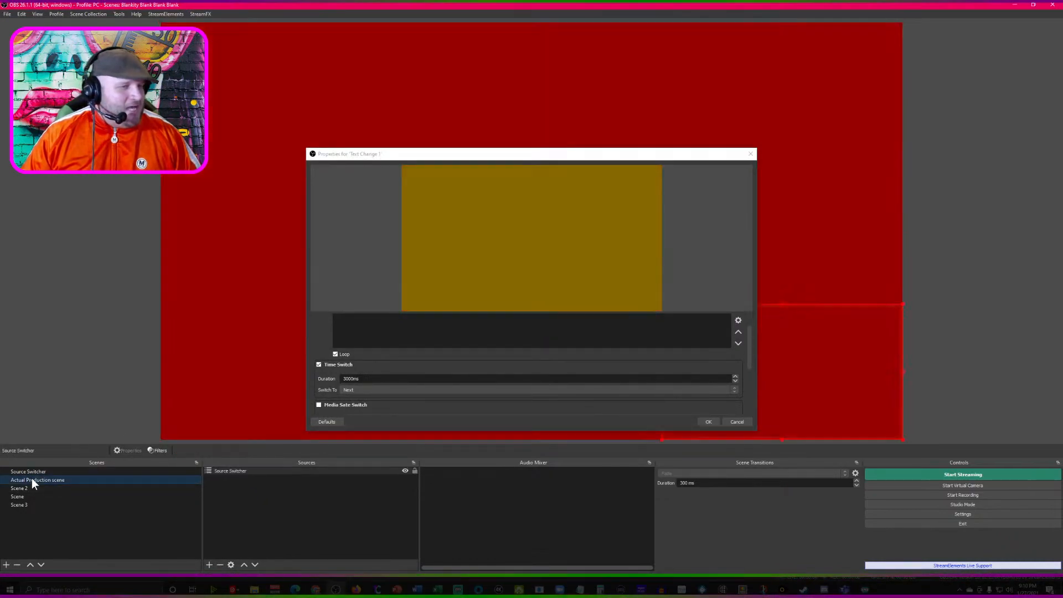
{"action": "left_click", "coordinate": [34, 471]}
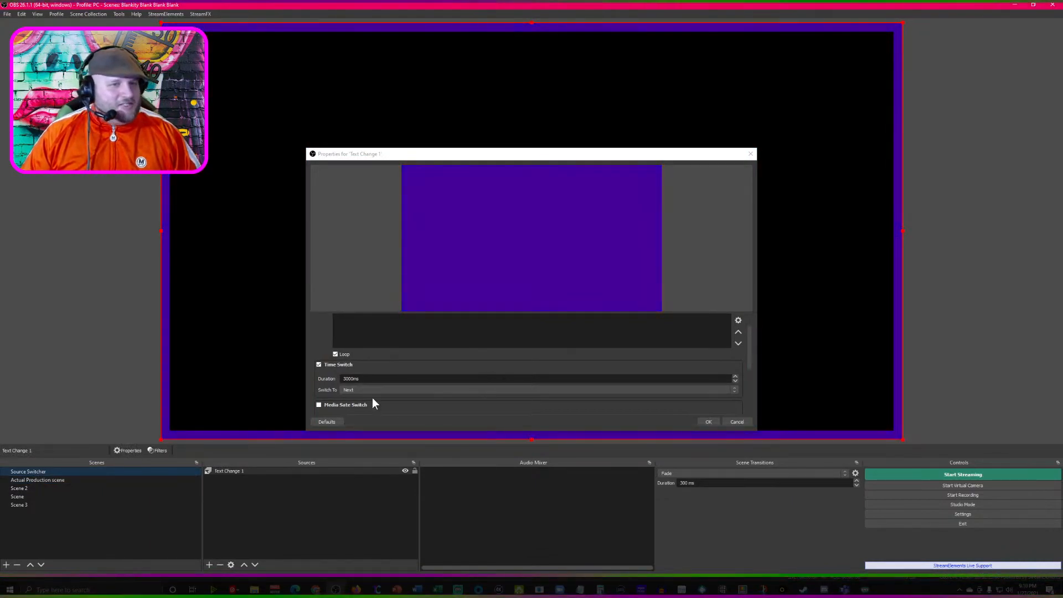
{"action": "left_click_drag", "start_coordinate": [353, 378], "coordinate": [312, 376]}
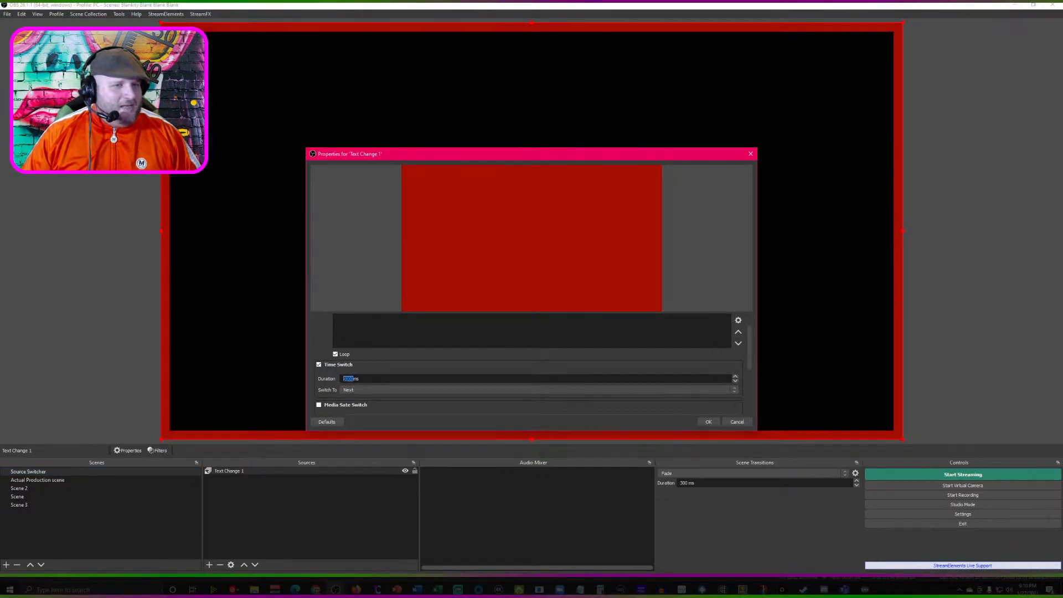
{"action": "type", "text": "2500"}
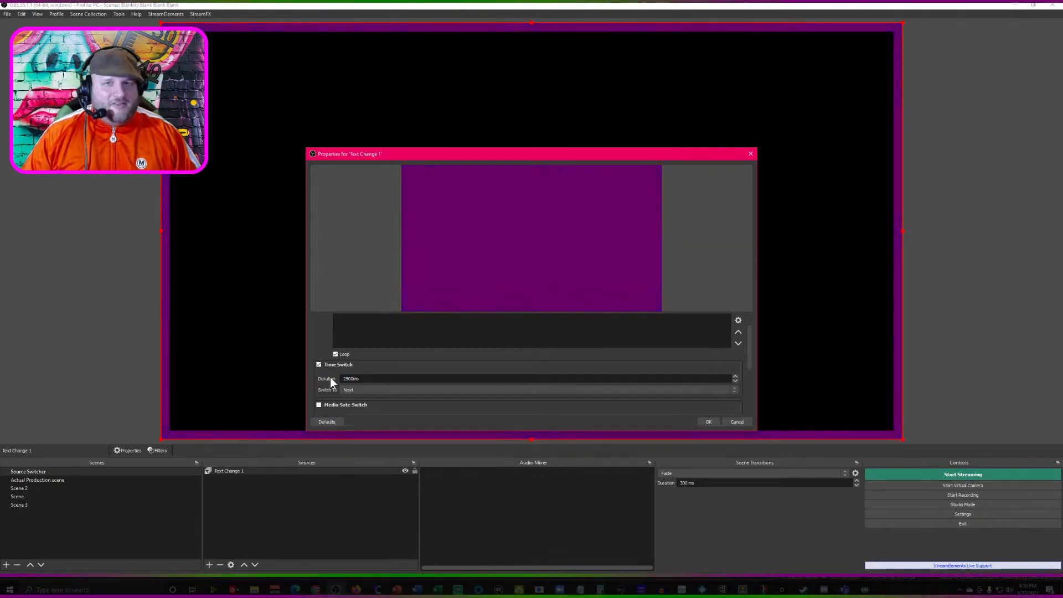
{"action": "left_click", "coordinate": [708, 422]}
{"action": "left_click", "coordinate": [957, 367]}
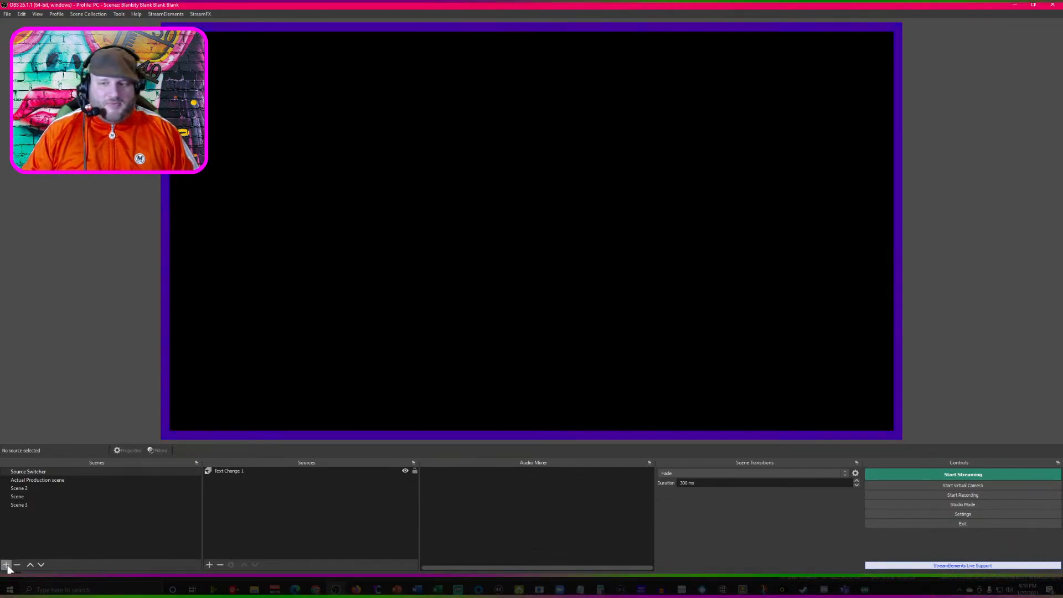
- Disable the Image Mask/Blend filter on the Source Switcher scene
{"action": "left_click", "coordinate": [35, 480]}
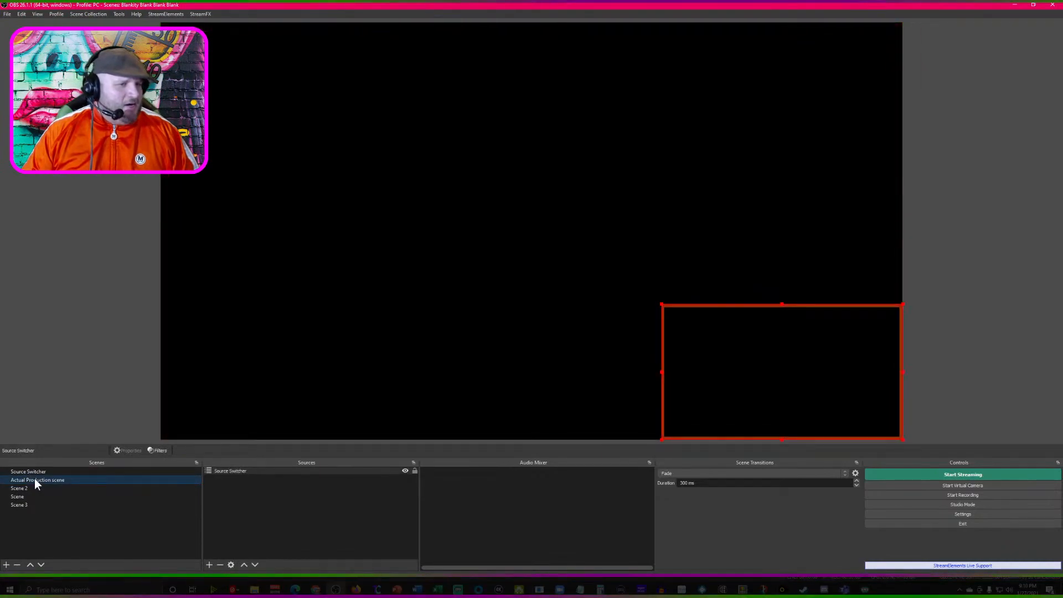
{"action": "left_click", "coordinate": [33, 472]}
{"action": "right_click", "coordinate": [33, 471]}
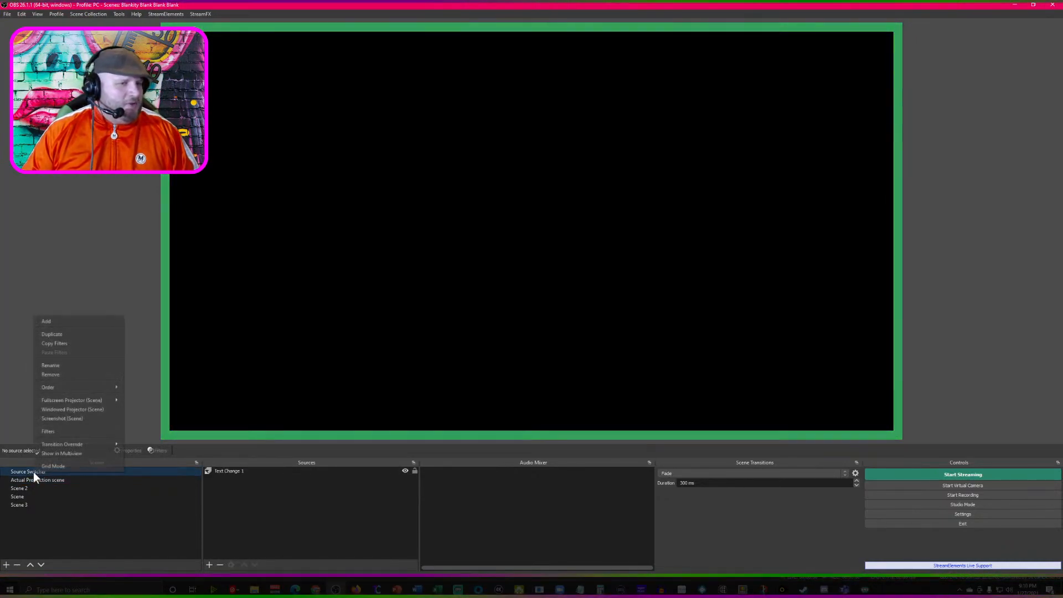
{"action": "left_click", "coordinate": [59, 430]}
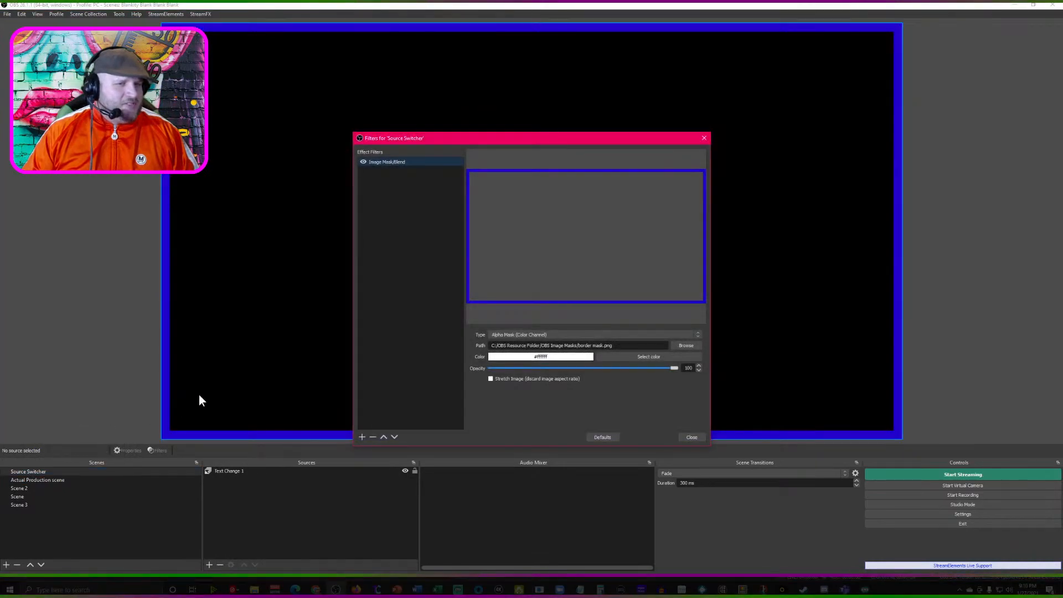
{"action": "left_click", "coordinate": [363, 162]}
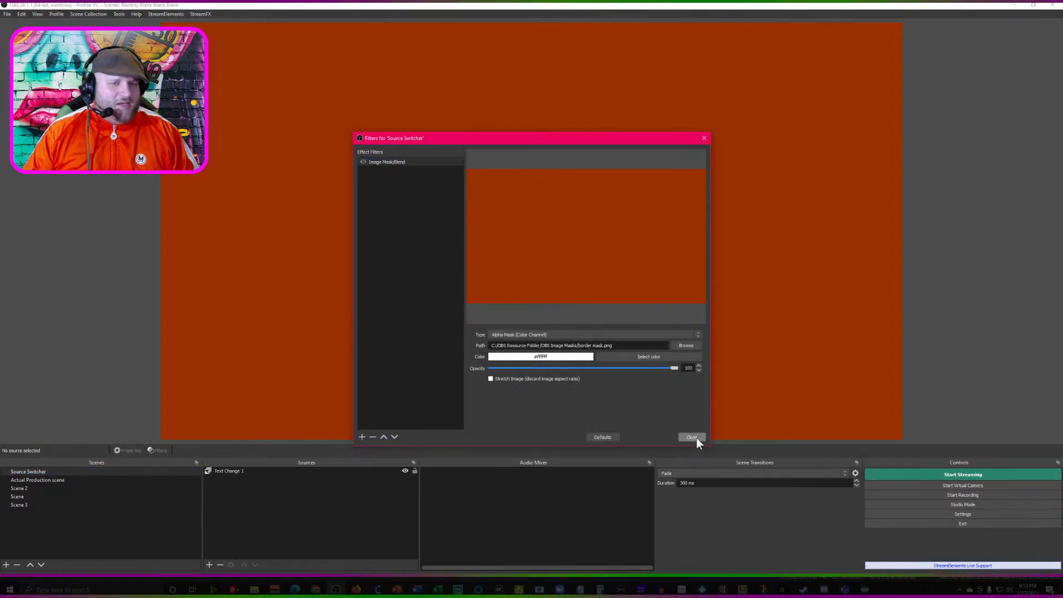
{"action": "left_click", "coordinate": [692, 437]}
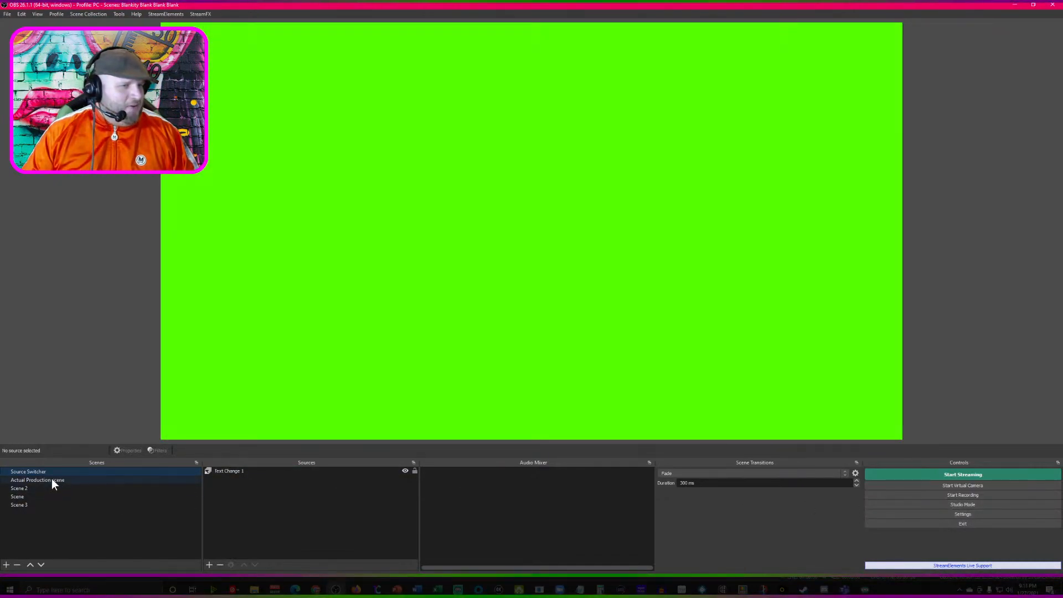
- Enlarge the Source Switcher source in the Actual Production scene to fill the whole canvas
{"action": "left_click", "coordinate": [52, 480]}
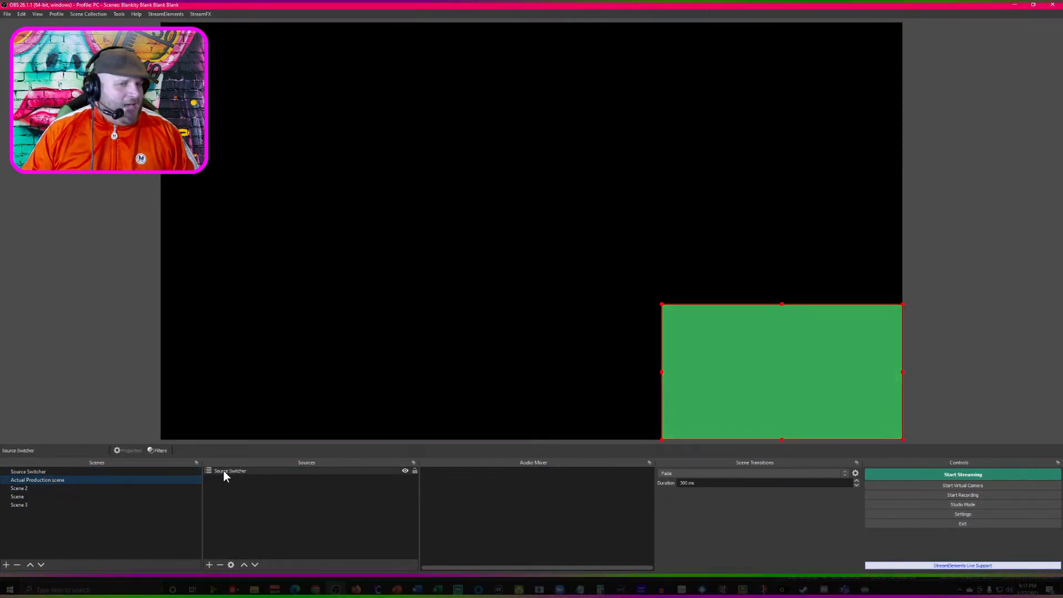
{"action": "right_click", "coordinate": [235, 468]}
{"action": "left_click", "coordinate": [55, 489]}
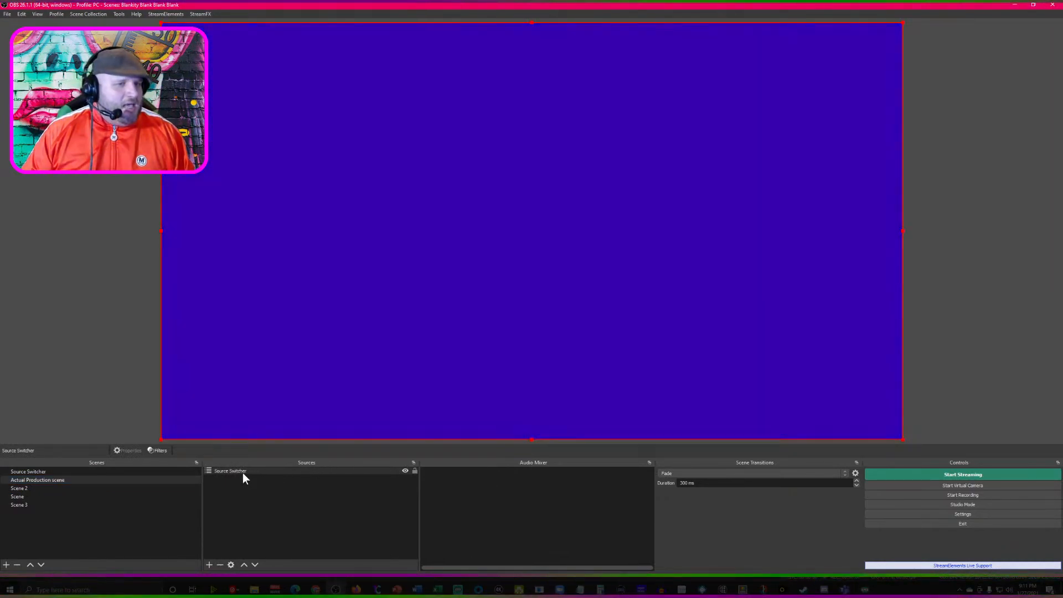
{"action": "right_click", "coordinate": [244, 473]}
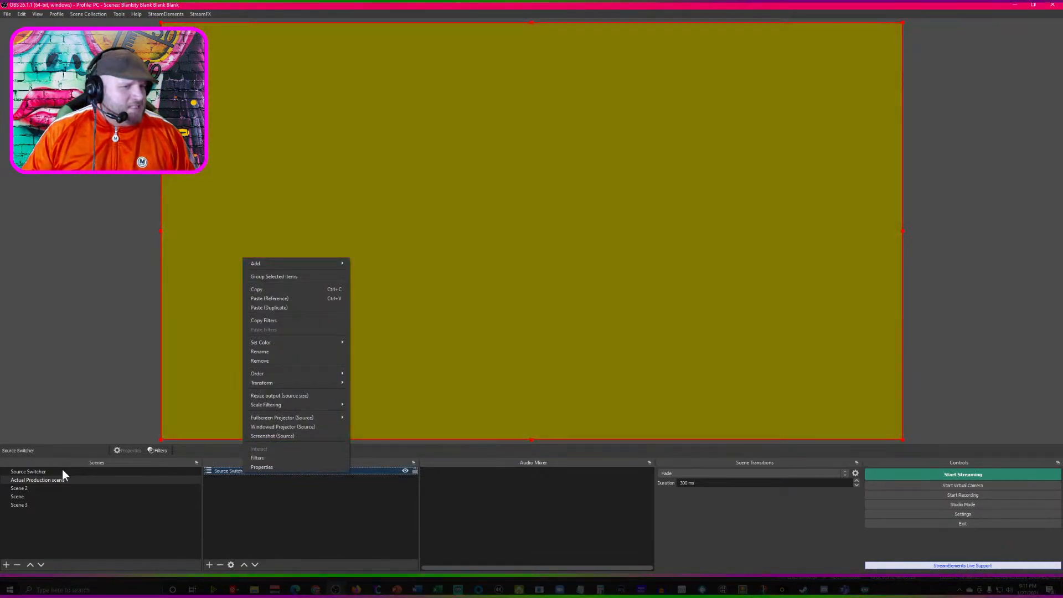
- Turn off Time Switch for Text Change 1 in the Source Switcher scene and apply the change
{"action": "left_click", "coordinate": [62, 471]}
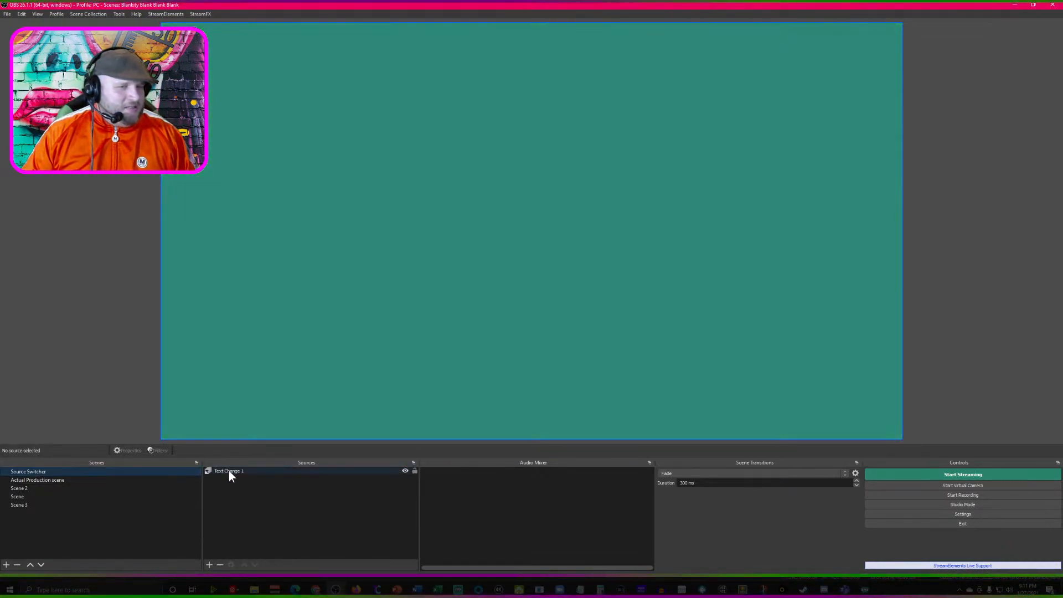
{"action": "left_click", "coordinate": [229, 470]}
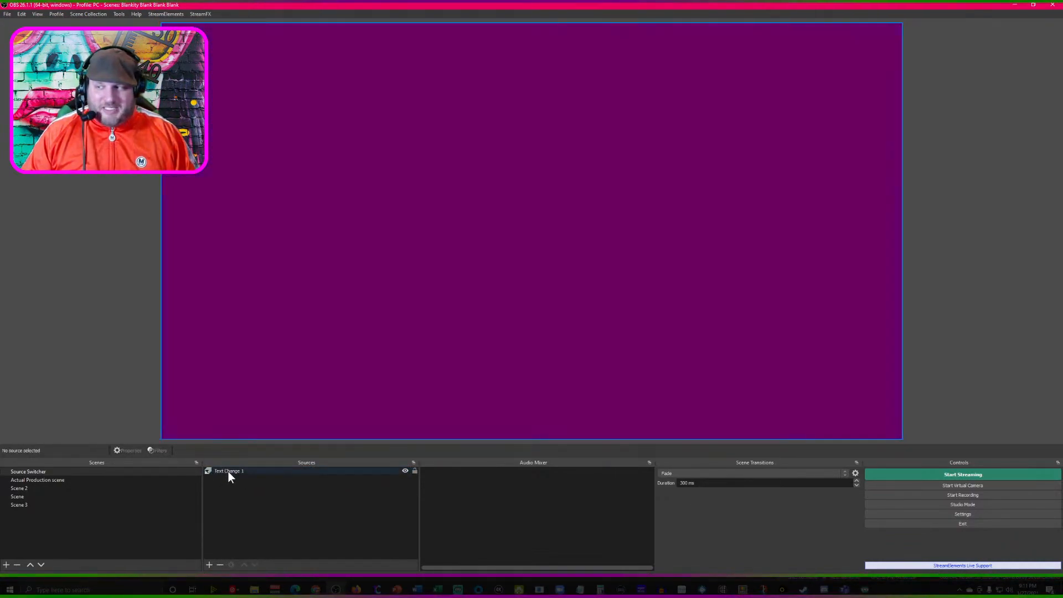
{"action": "right_click", "coordinate": [229, 473]}
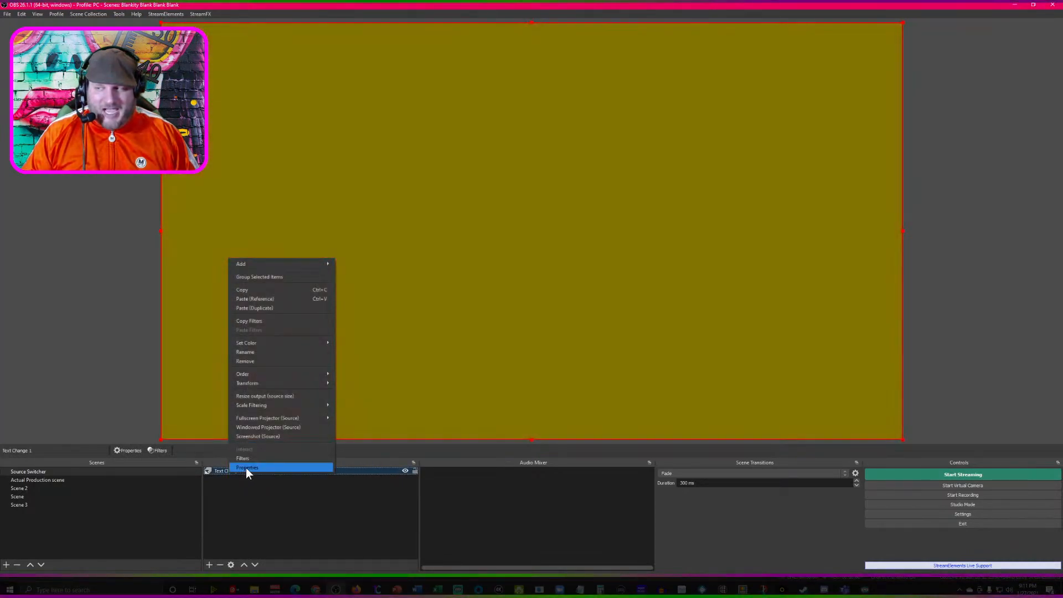
{"action": "left_click", "coordinate": [246, 467]}
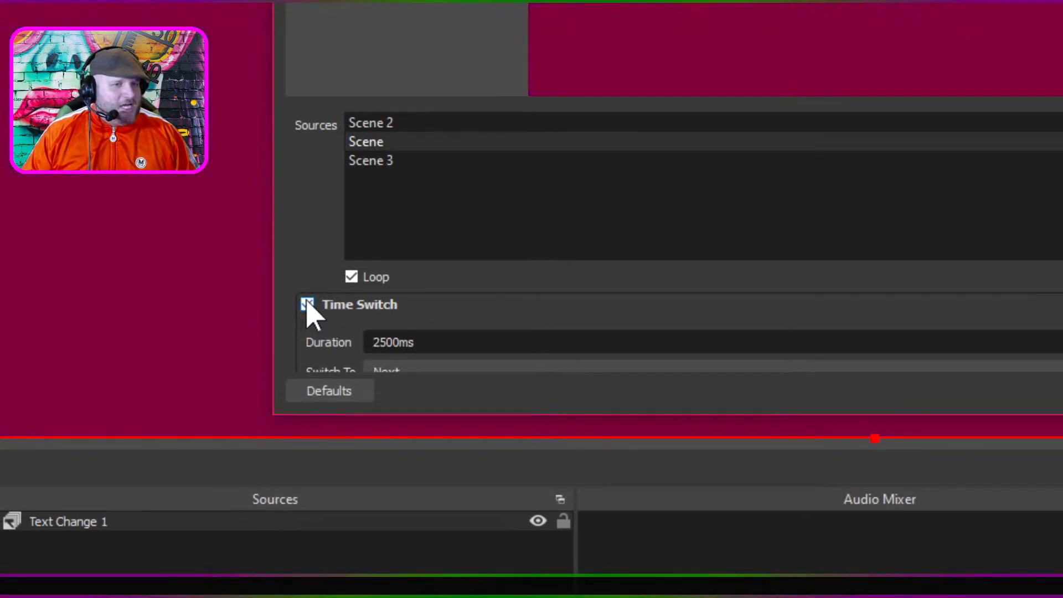
{"action": "left_click", "coordinate": [307, 304]}
{"action": "scroll", "coordinate": [394, 336], "scroll_direction": "down", "scroll_amount": 2}
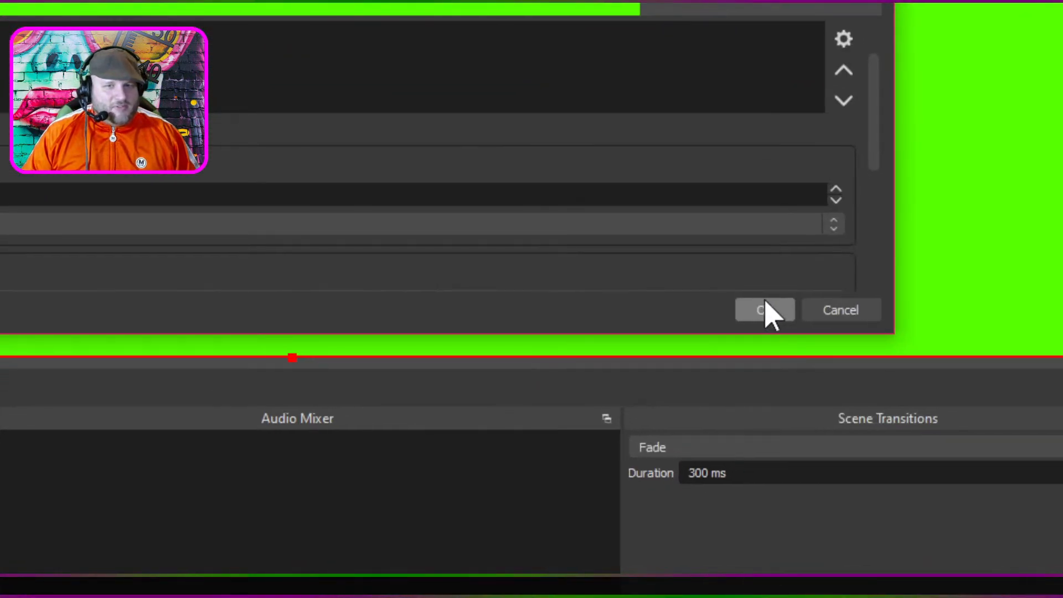
{"action": "left_click", "coordinate": [766, 309]}
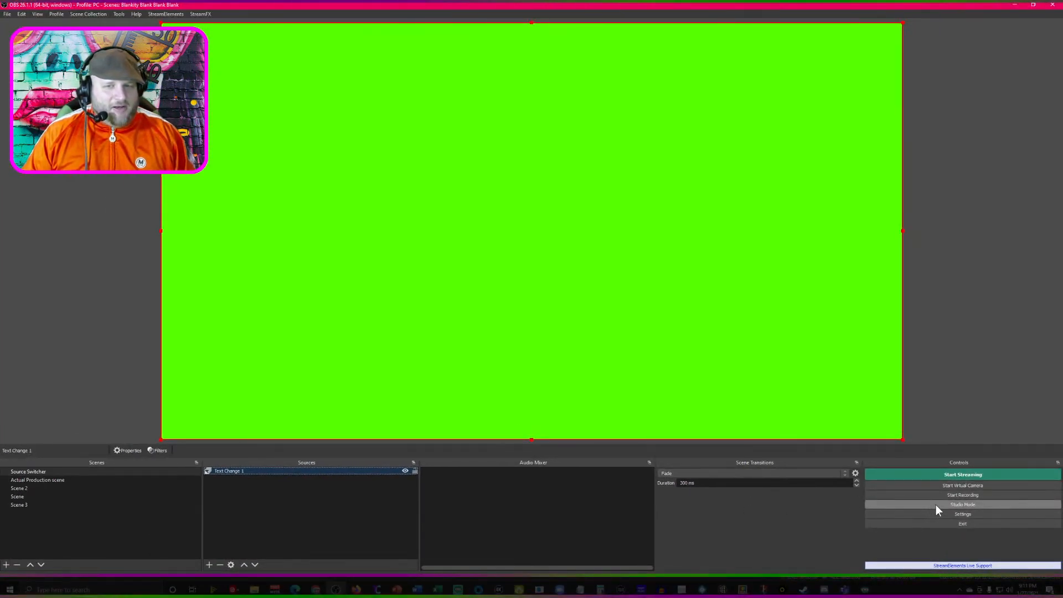
- Examine the hotkey settings, from the general hotkeys to the scene, source and Text Change 1 switching entries, and leave them without changes
{"action": "left_click", "coordinate": [945, 516]}
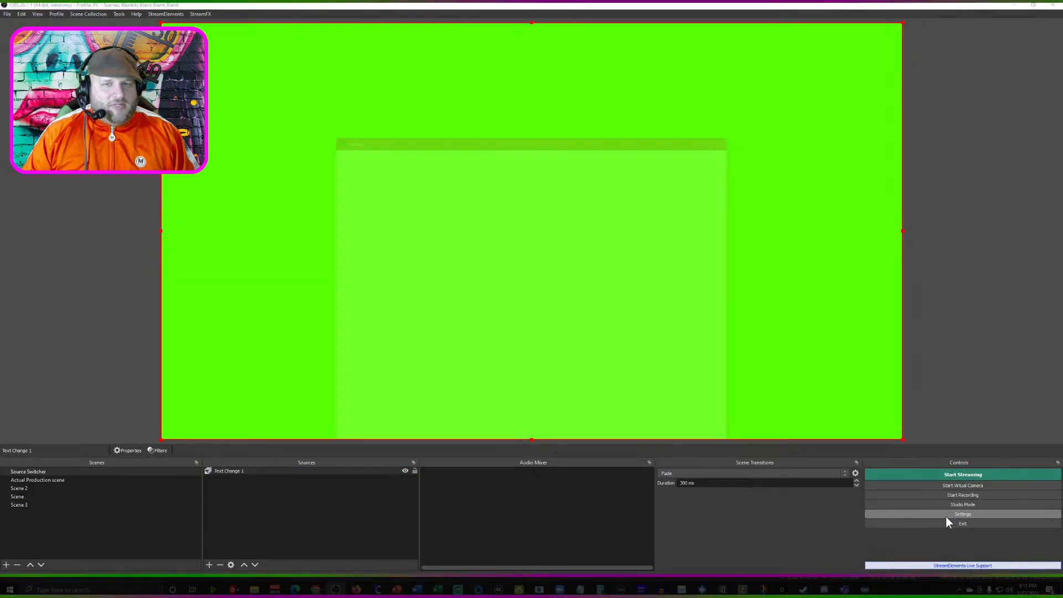
{"action": "left_click", "coordinate": [363, 264]}
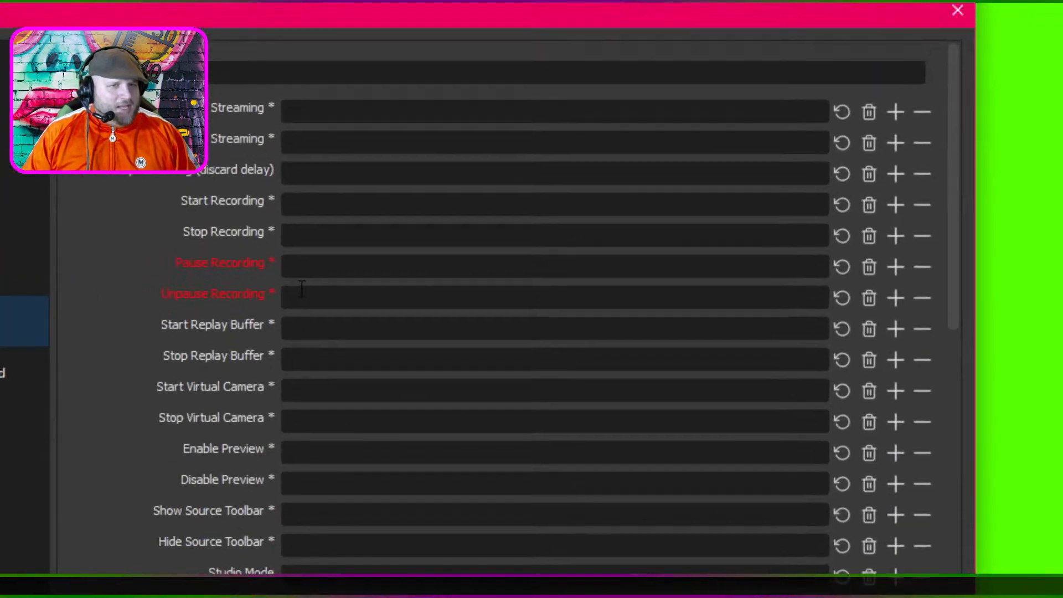
{"action": "scroll", "coordinate": [306, 327], "scroll_direction": "down", "scroll_amount": 6}
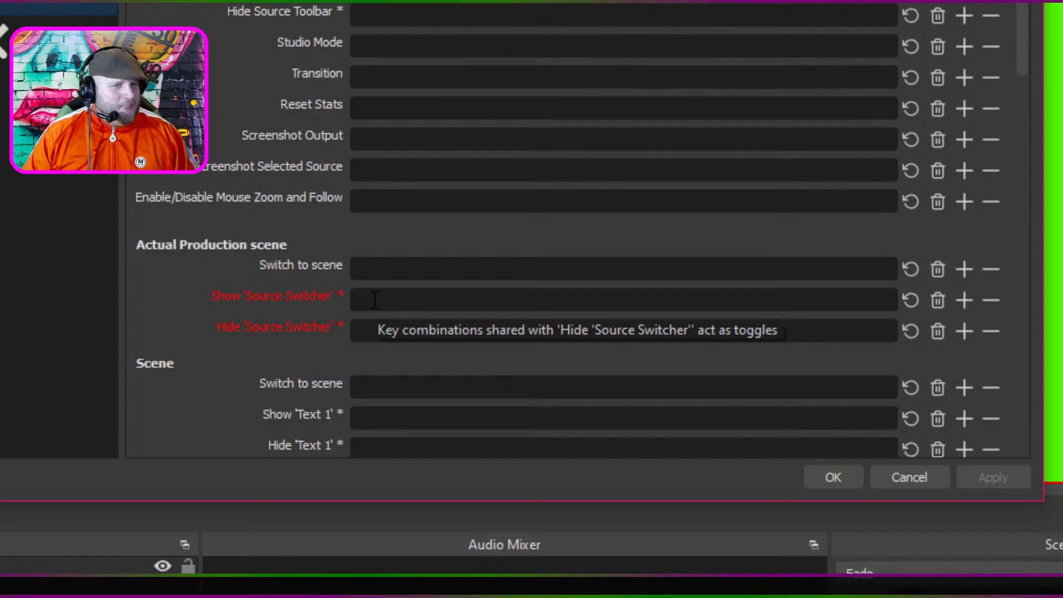
{"action": "scroll", "coordinate": [324, 310], "scroll_direction": "down", "scroll_amount": 5}
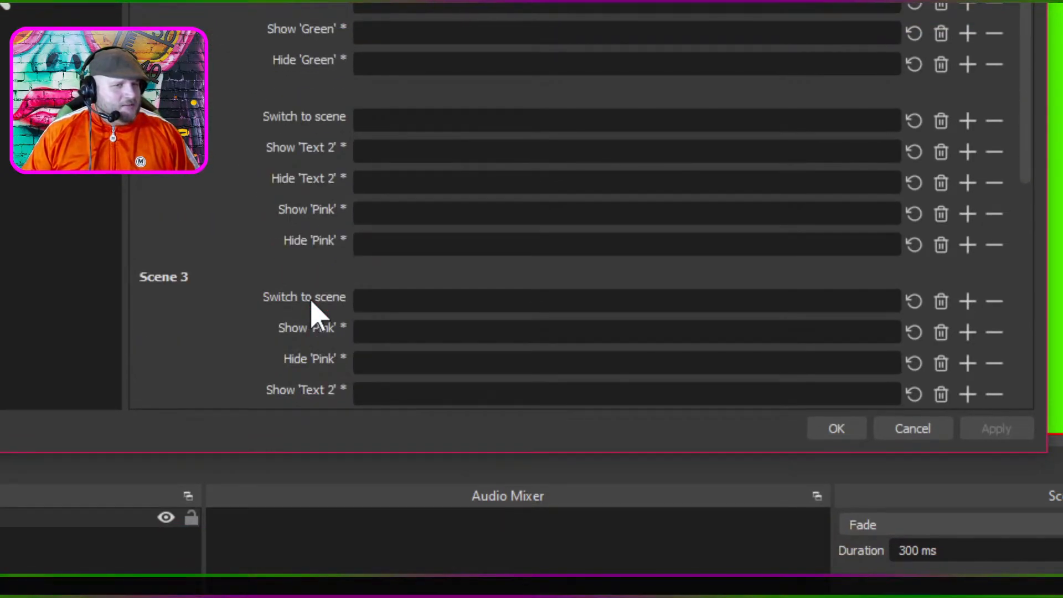
{"action": "scroll", "coordinate": [312, 302], "scroll_direction": "down", "scroll_amount": 1}
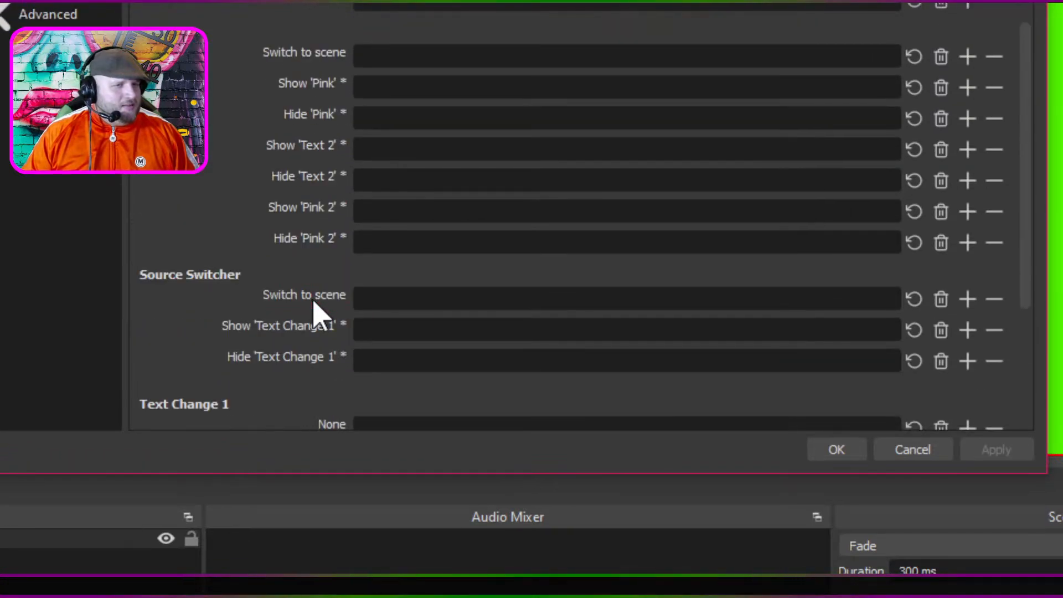
{"action": "scroll", "coordinate": [323, 303], "scroll_direction": "down", "scroll_amount": 4}
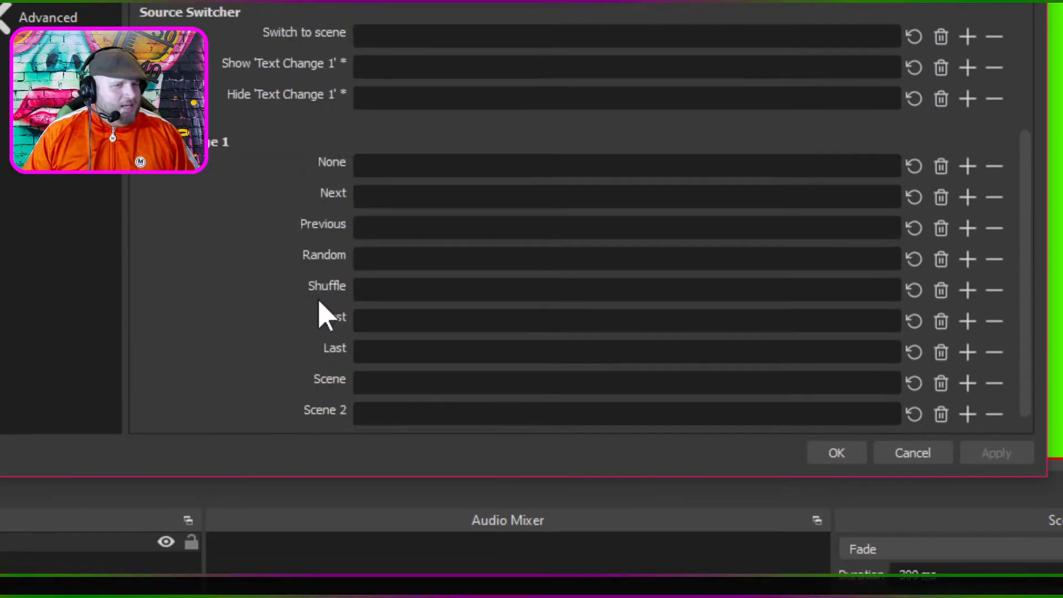
{"action": "scroll", "coordinate": [315, 302], "scroll_direction": "up", "scroll_amount": 2}
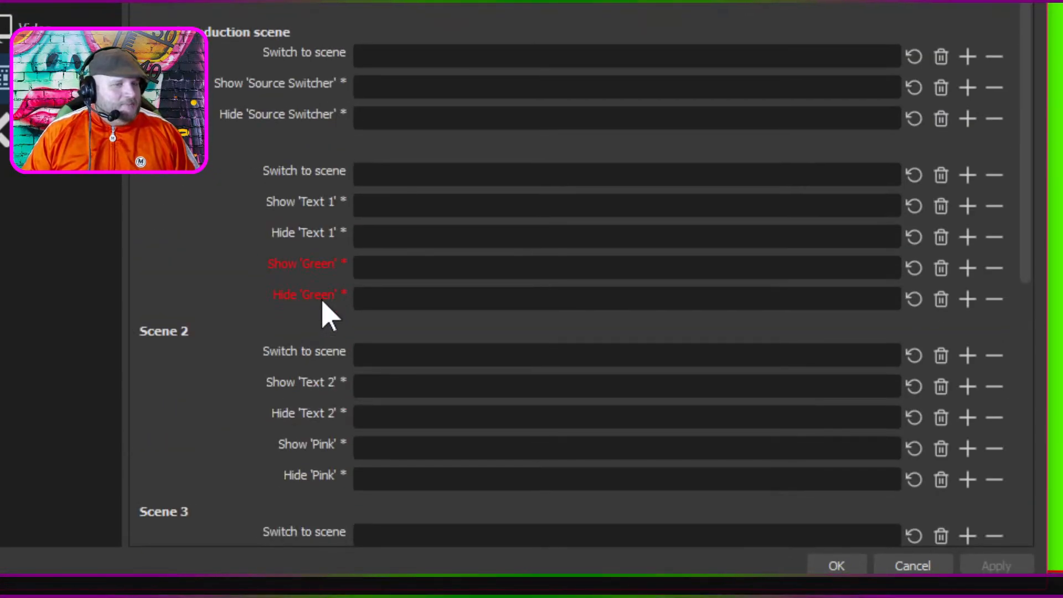
{"action": "scroll", "coordinate": [328, 317], "scroll_direction": "up", "scroll_amount": 2}
{"action": "scroll", "coordinate": [313, 302], "scroll_direction": "up", "scroll_amount": 2}
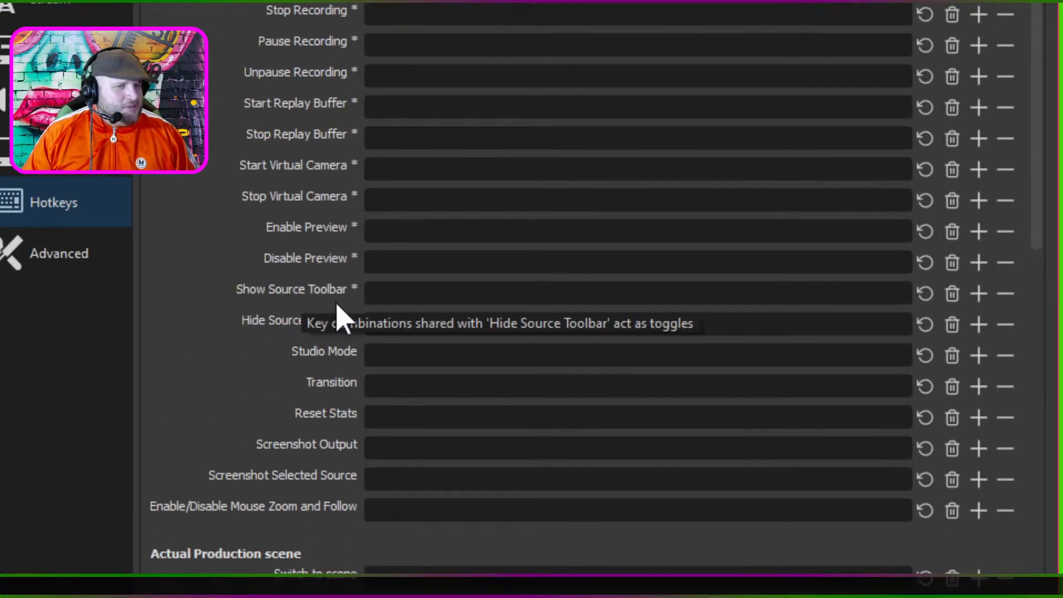
{"action": "scroll", "coordinate": [339, 315], "scroll_direction": "down", "scroll_amount": 3}
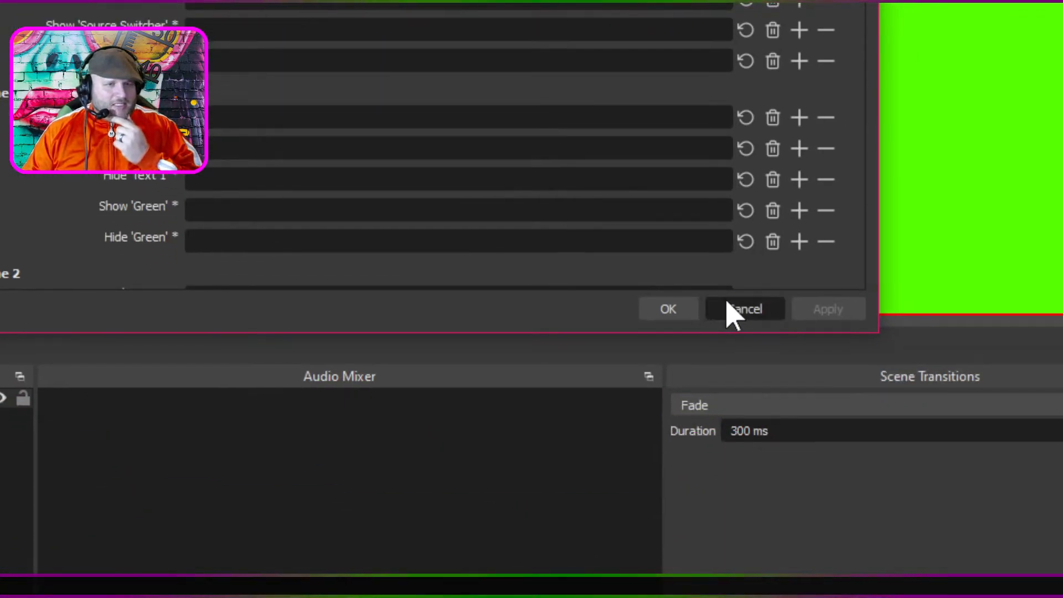
{"action": "left_click", "coordinate": [730, 308]}
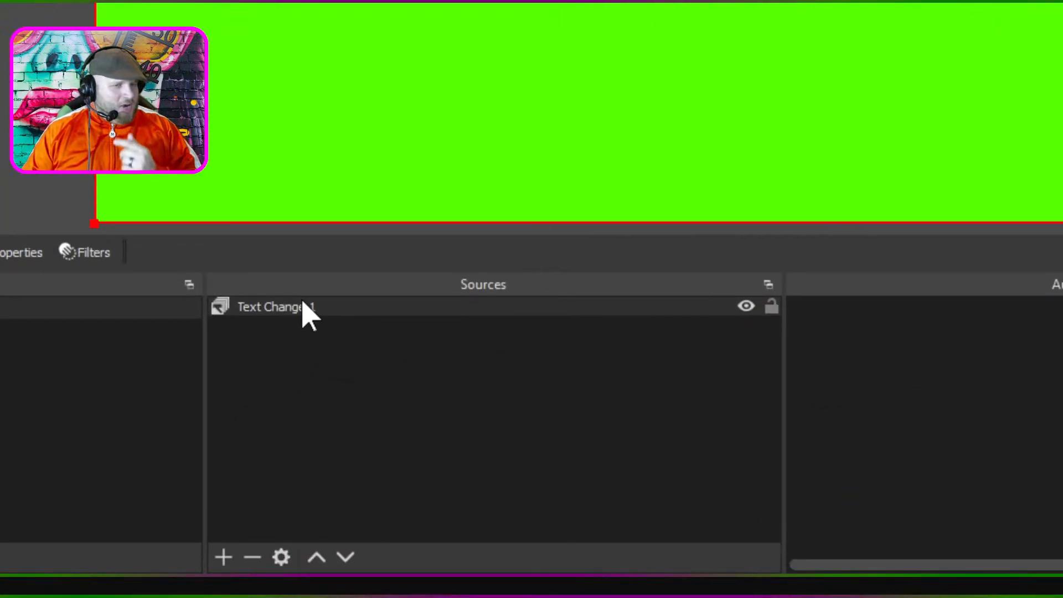
- Review the Time Switch, Media State Switch and Transition options in the properties of Text Change 1, and close them
{"action": "right_click", "coordinate": [307, 307]}
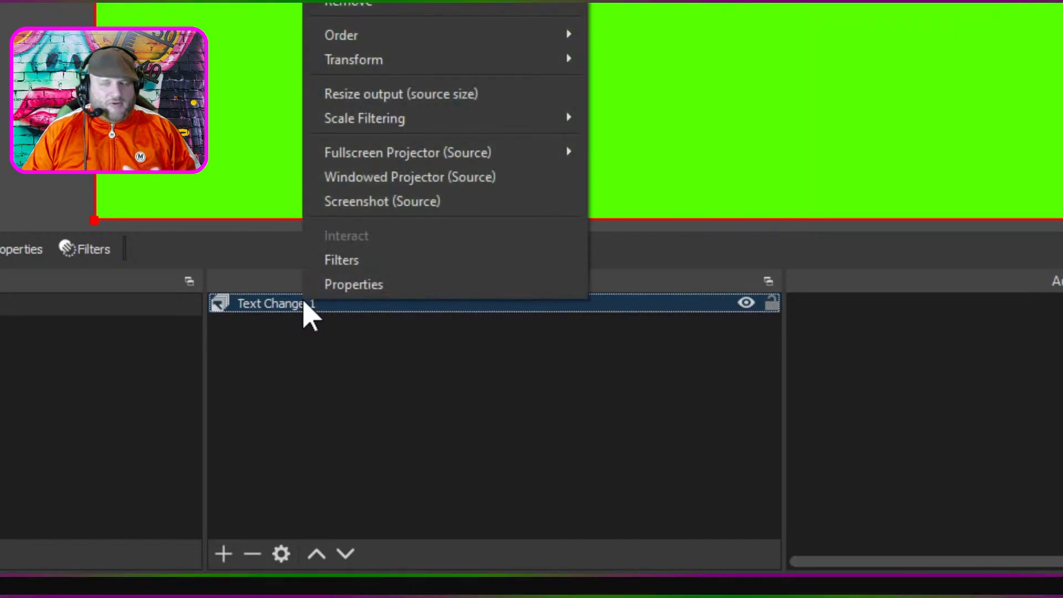
{"action": "left_click", "coordinate": [350, 307]}
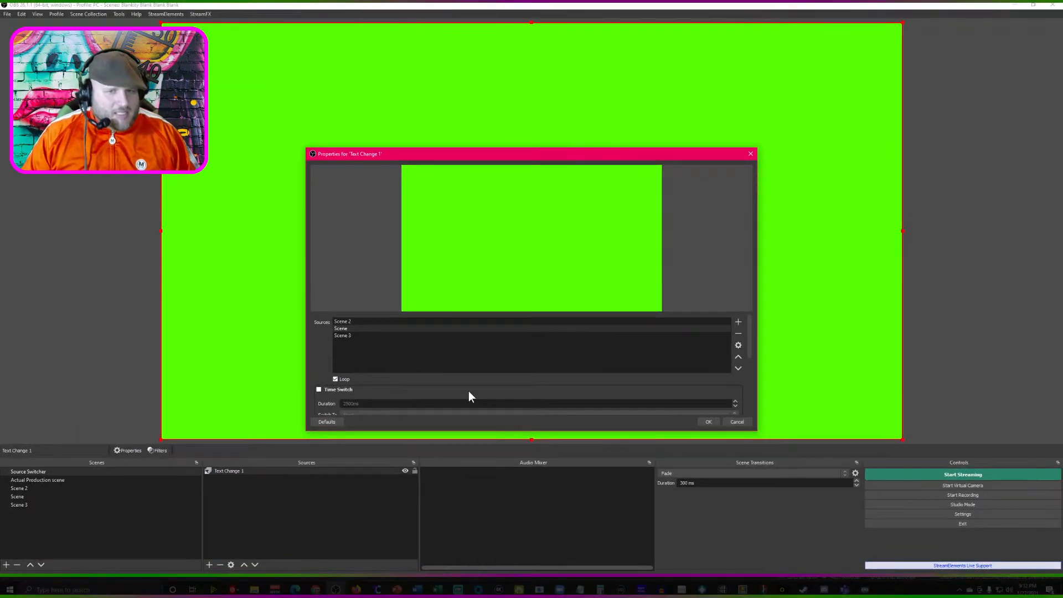
{"action": "scroll", "coordinate": [449, 391], "scroll_direction": "down", "scroll_amount": 1}
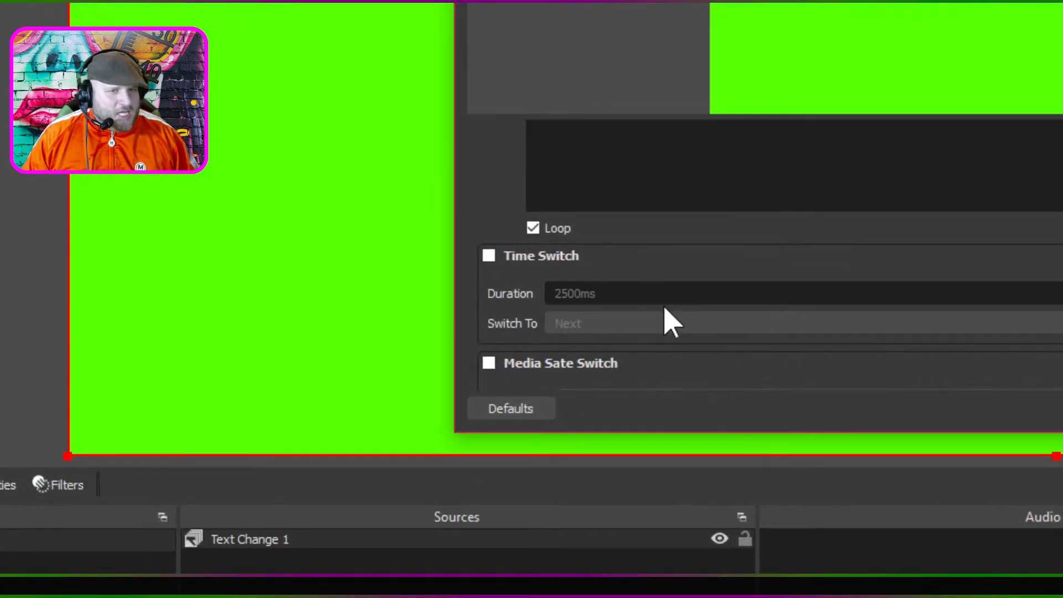
{"action": "scroll", "coordinate": [965, 294], "scroll_direction": "down", "scroll_amount": 3}
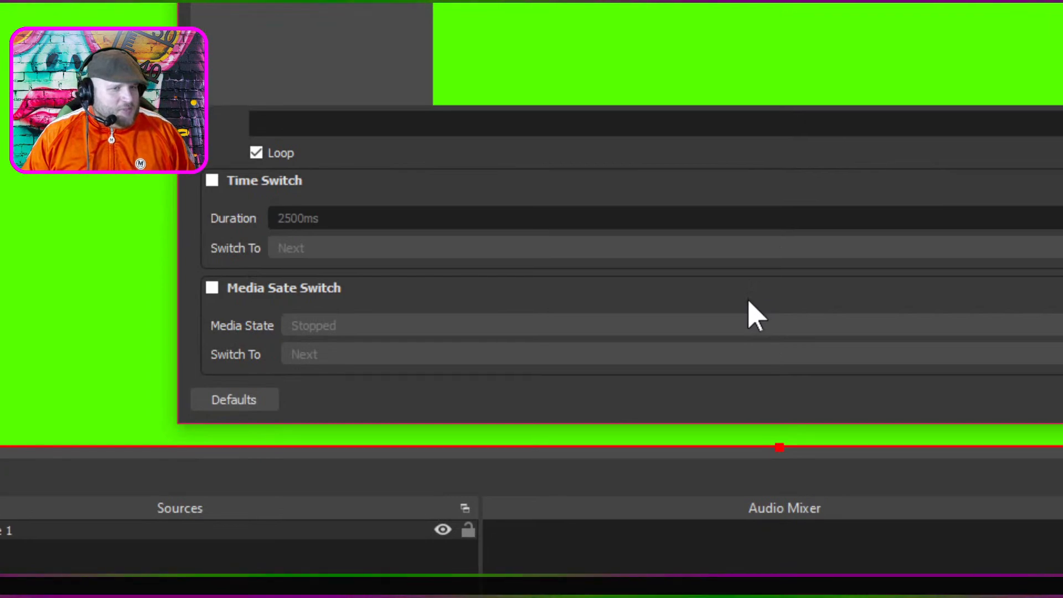
{"action": "scroll", "coordinate": [744, 314], "scroll_direction": "down", "scroll_amount": 8}
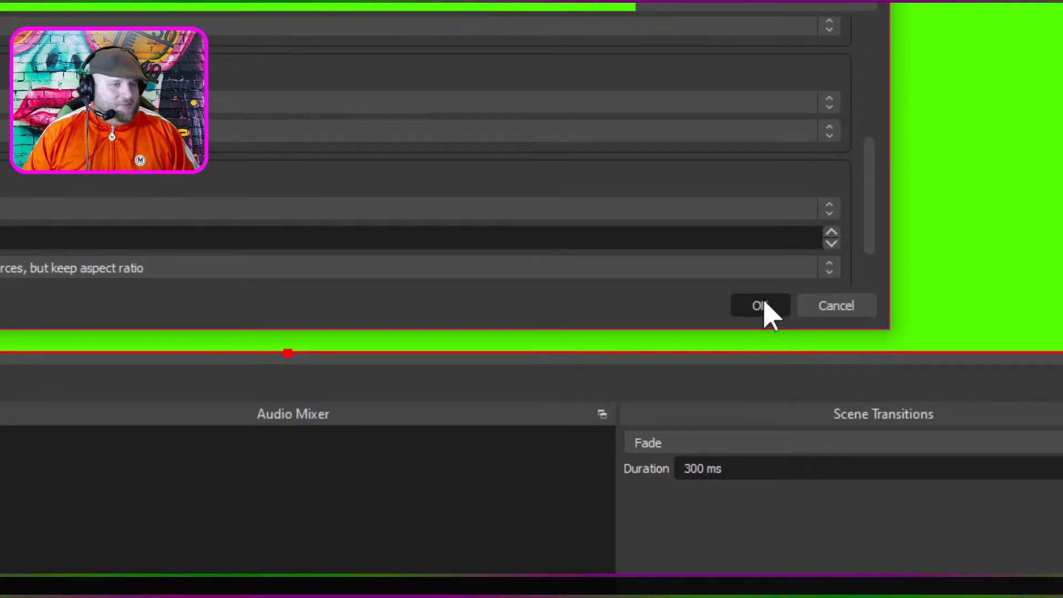
{"action": "left_click", "coordinate": [762, 306]}
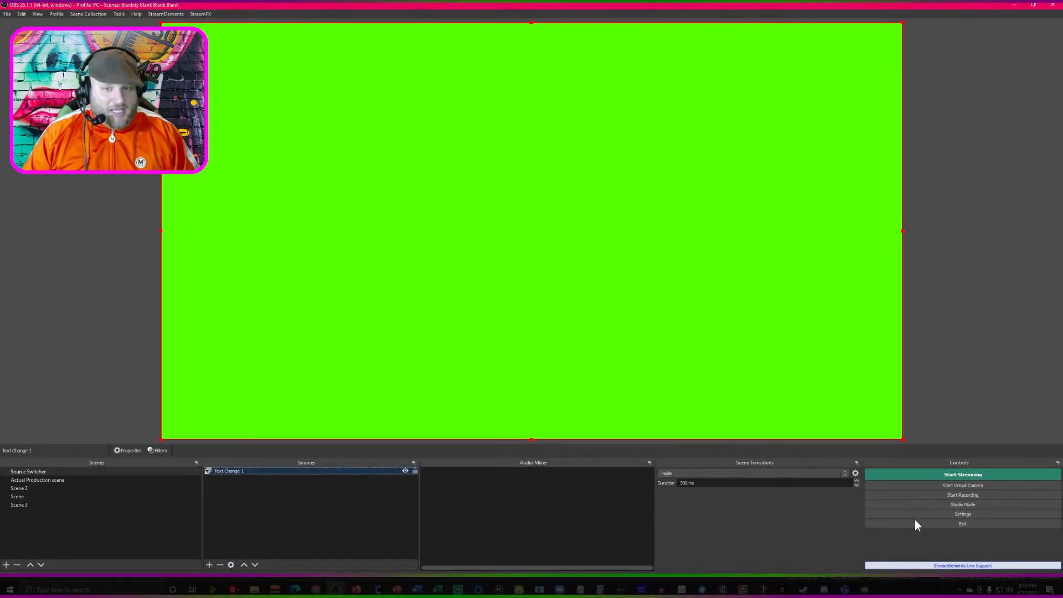
- Assign Alt + P as the hotkey to both show and hide 'Source Switcher' in the Actual Production scene, and confirm the settings
{"action": "left_click", "coordinate": [926, 515]}
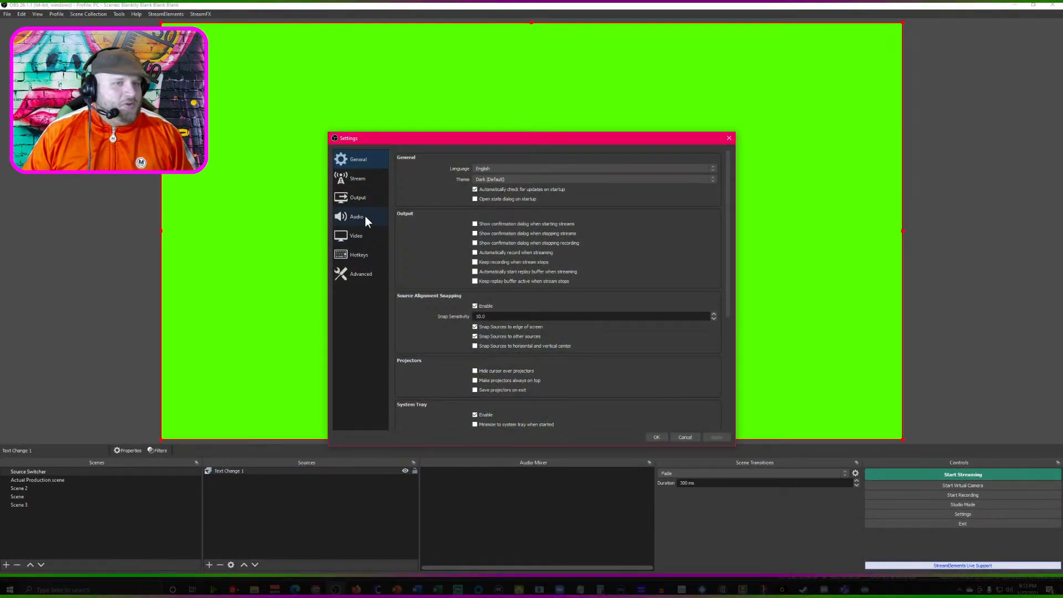
{"action": "left_click", "coordinate": [357, 258]}
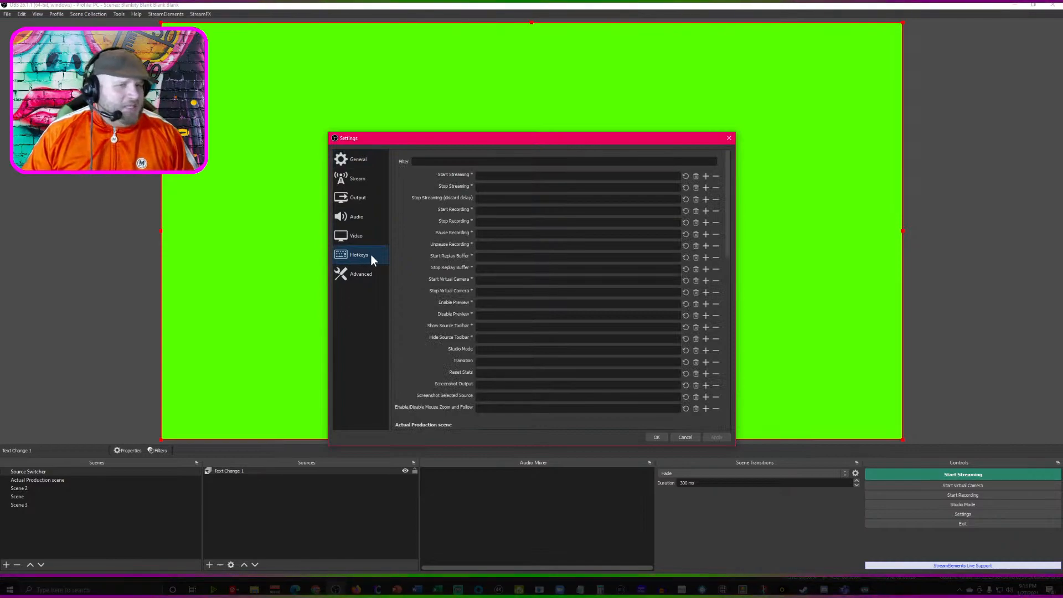
{"action": "scroll", "coordinate": [471, 303], "scroll_direction": "down", "scroll_amount": 3}
{"action": "scroll", "coordinate": [457, 314], "scroll_direction": "down", "scroll_amount": 1}
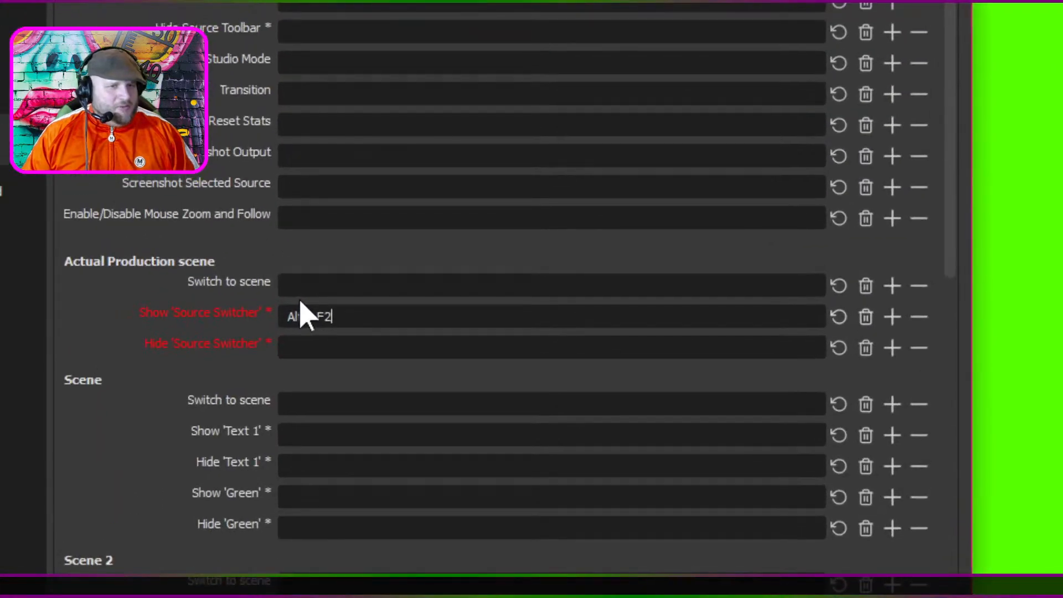
{"action": "left_click", "coordinate": [485, 320]}
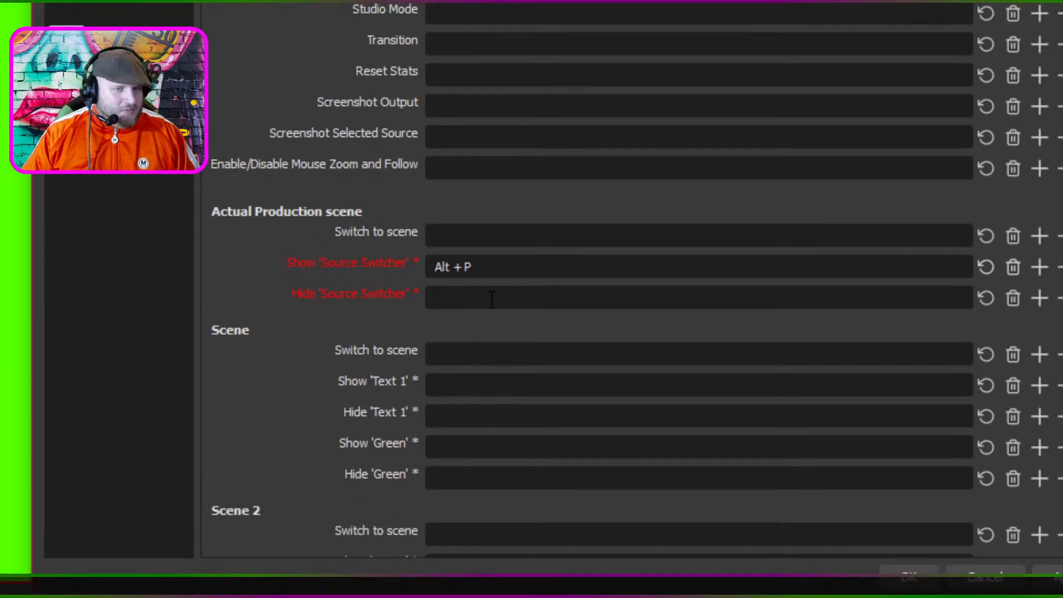
{"action": "left_click", "coordinate": [491, 299]}
{"action": "key", "text": "alt"}
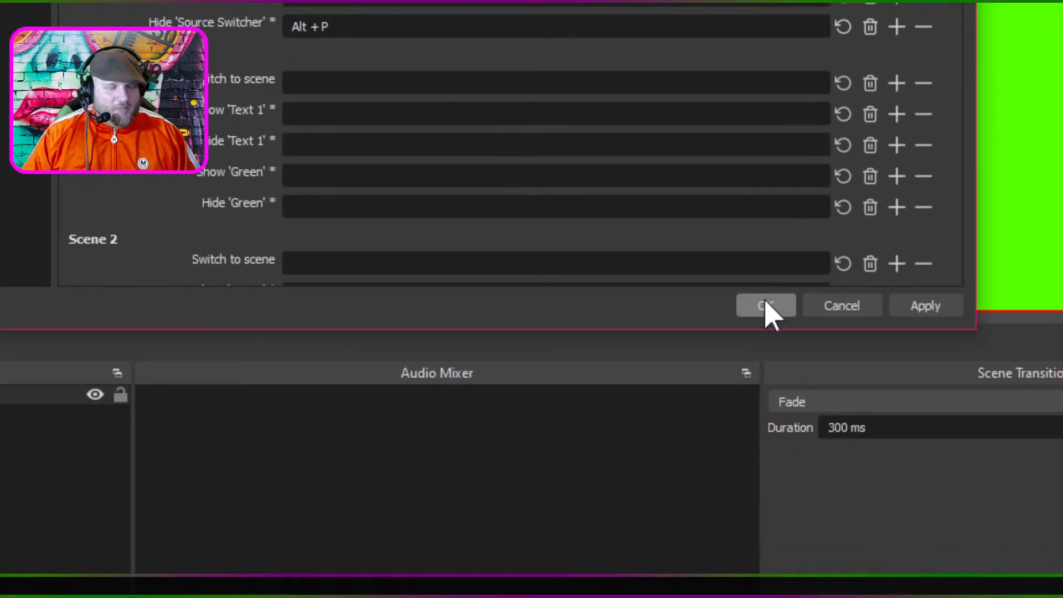
{"action": "left_click", "coordinate": [766, 306]}
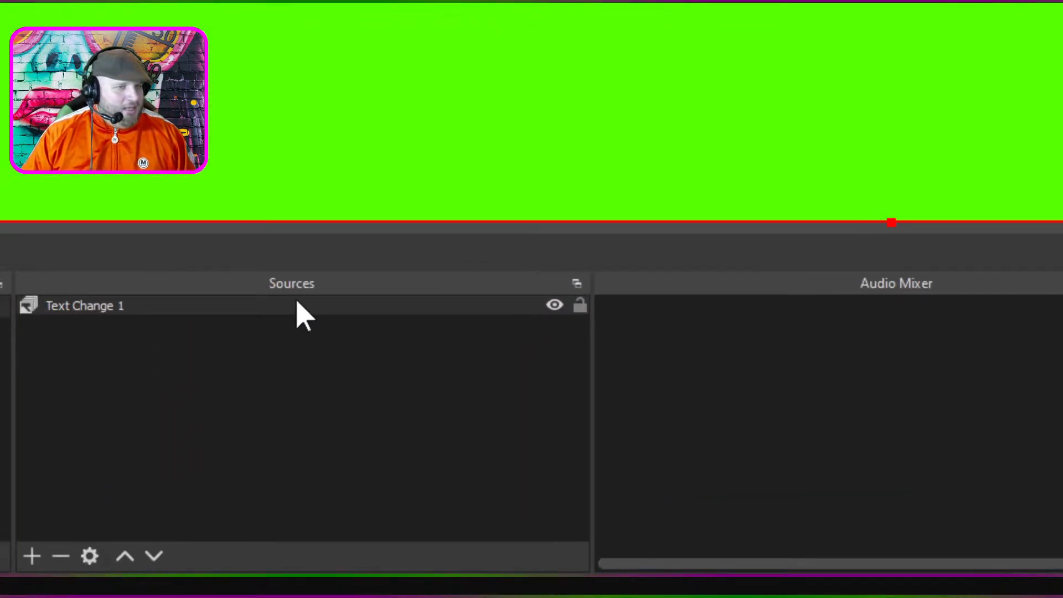
- Turn on Time Switch for Text Change 1 and confirm the change
{"action": "right_click", "coordinate": [299, 316]}
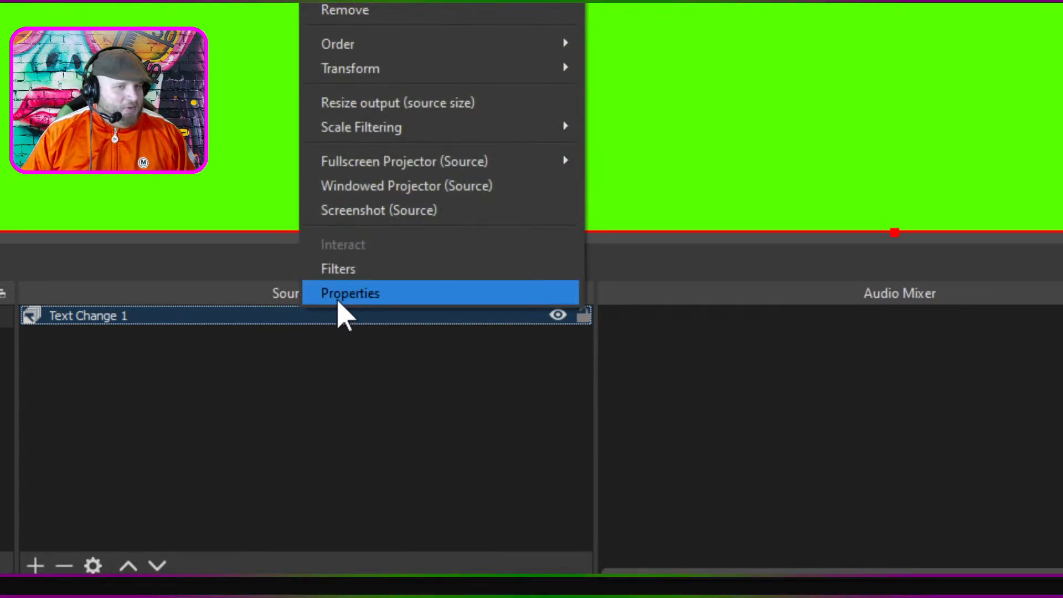
{"action": "left_click", "coordinate": [338, 281]}
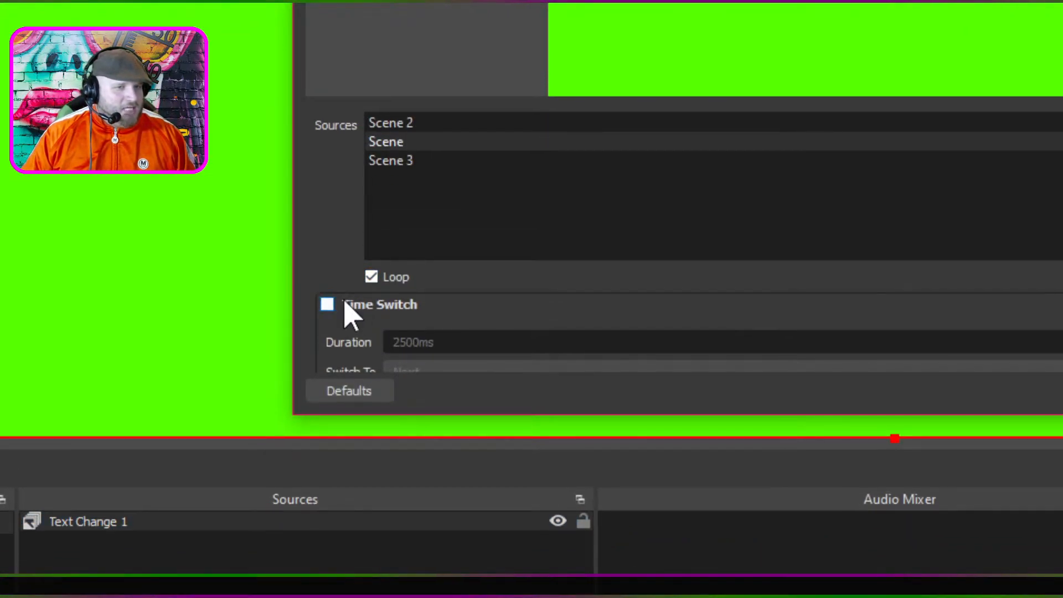
{"action": "left_click", "coordinate": [344, 303]}
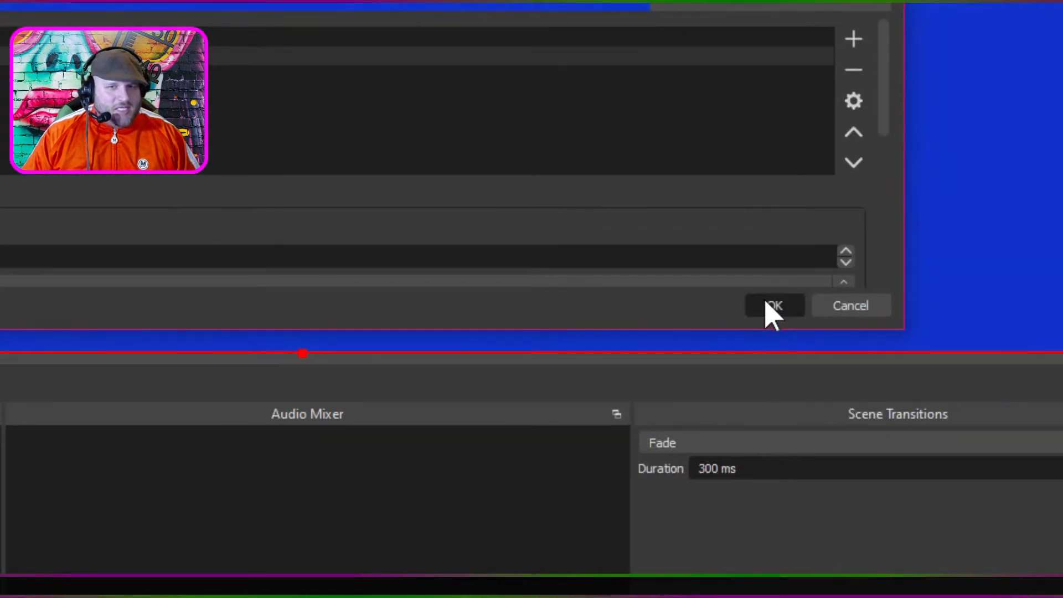
{"action": "left_click", "coordinate": [842, 301]}
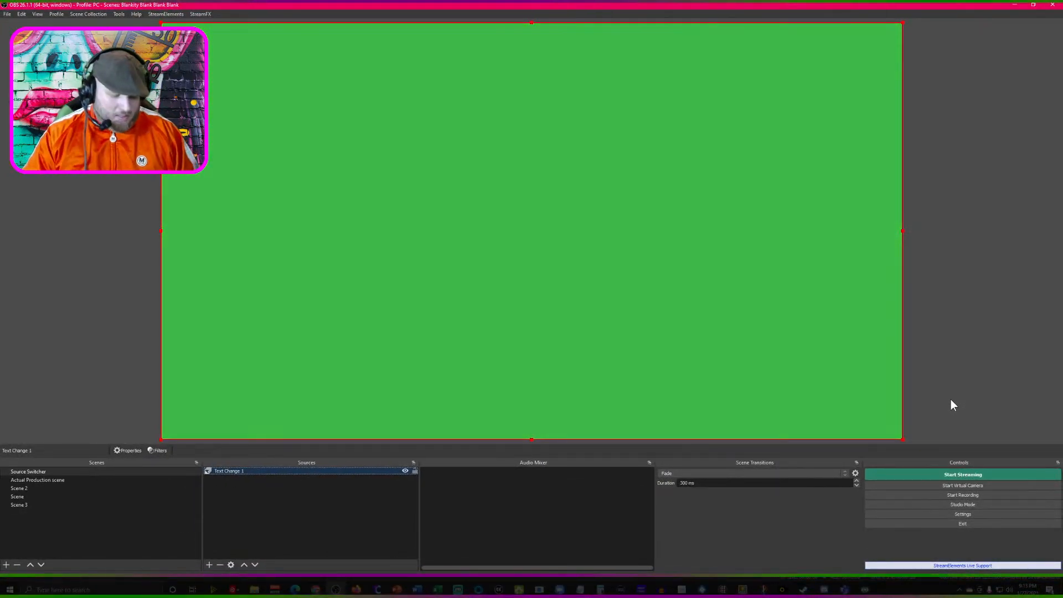
- Try the Alt + P show/hide hotkey, deselect the source and switch to the Actual Production scene
{"action": "key", "text": "alt+p"}
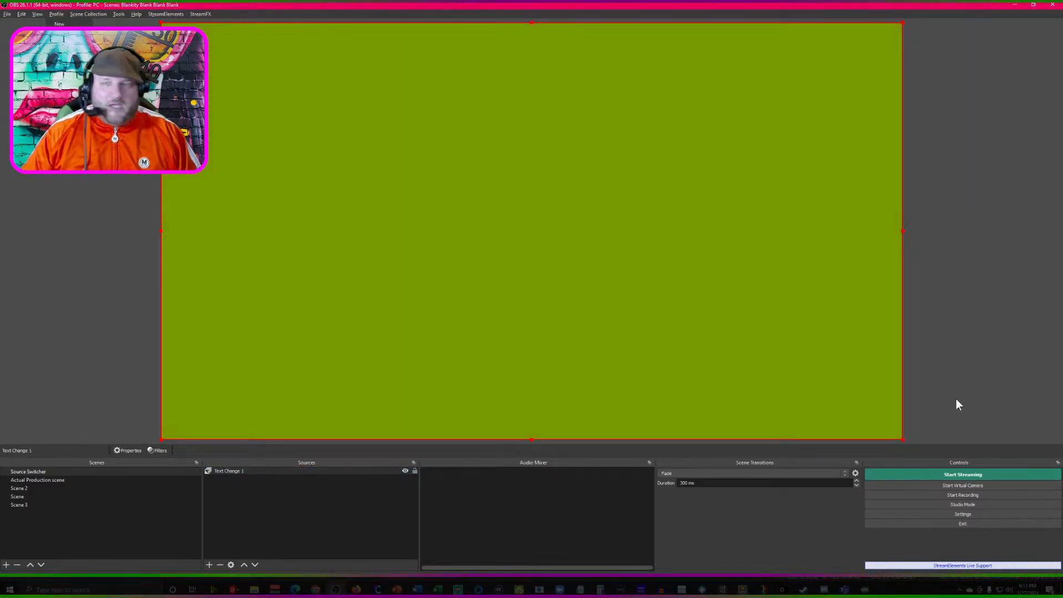
{"action": "left_click", "coordinate": [108, 239]}
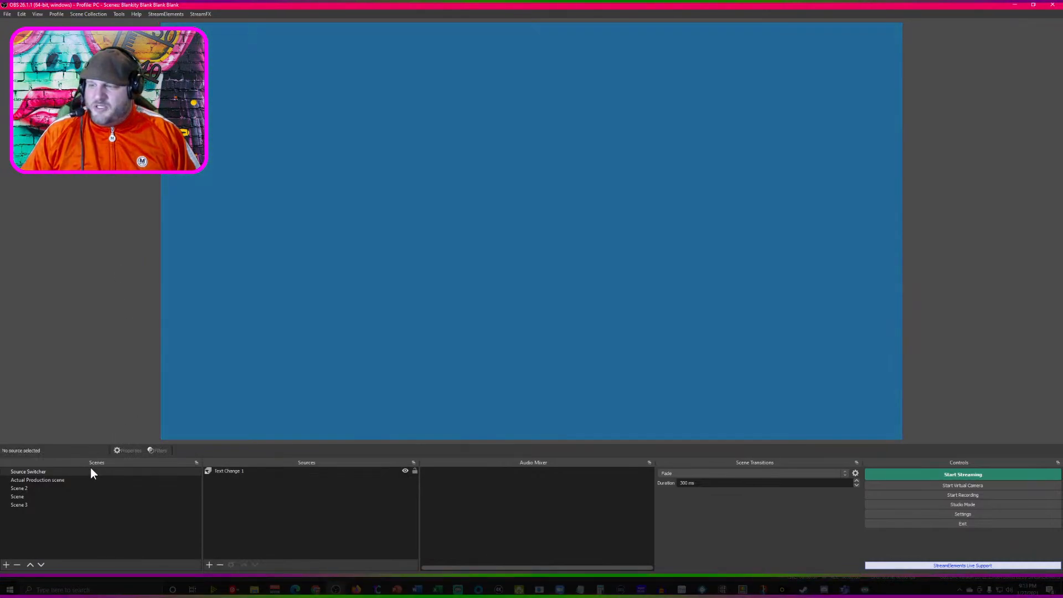
{"action": "left_click", "coordinate": [78, 480]}
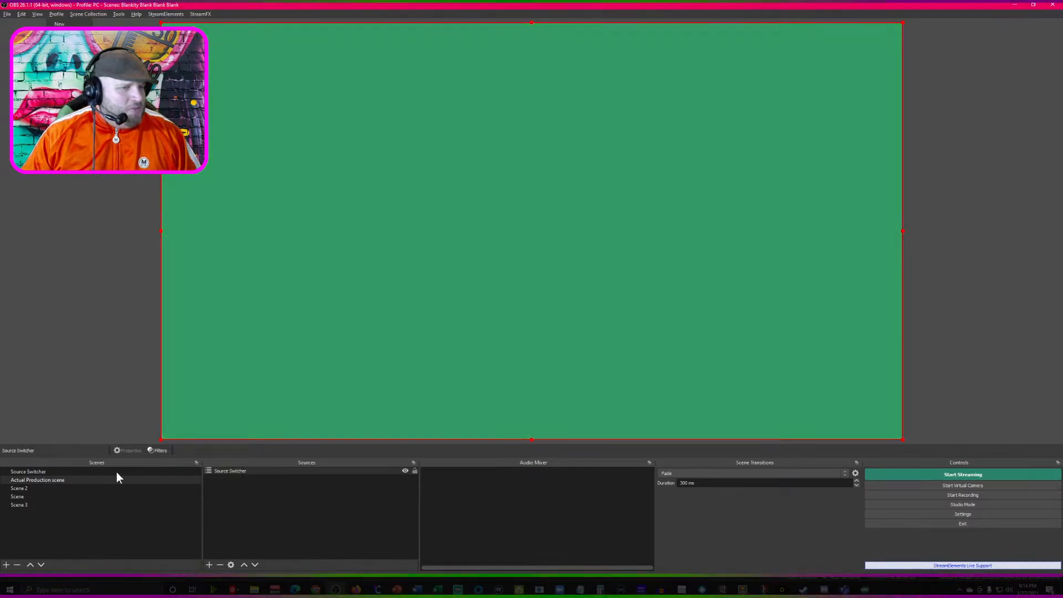
- Set the transition type of Text Change 1 in the Source Switcher scene to Swipe and confirm the change
{"action": "left_click", "coordinate": [117, 472]}
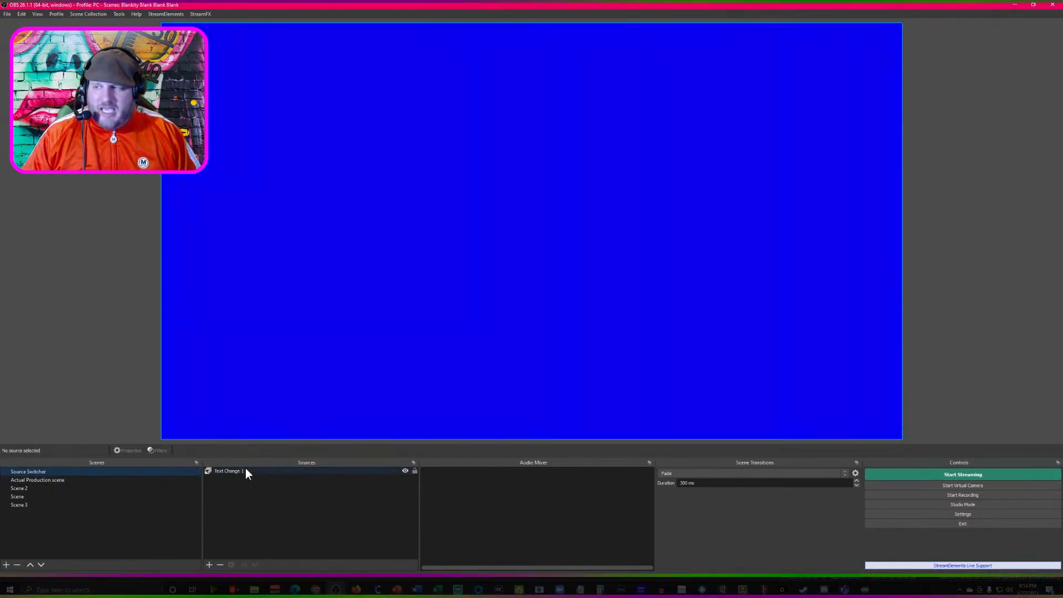
{"action": "right_click", "coordinate": [245, 470]}
{"action": "left_click", "coordinate": [265, 462]}
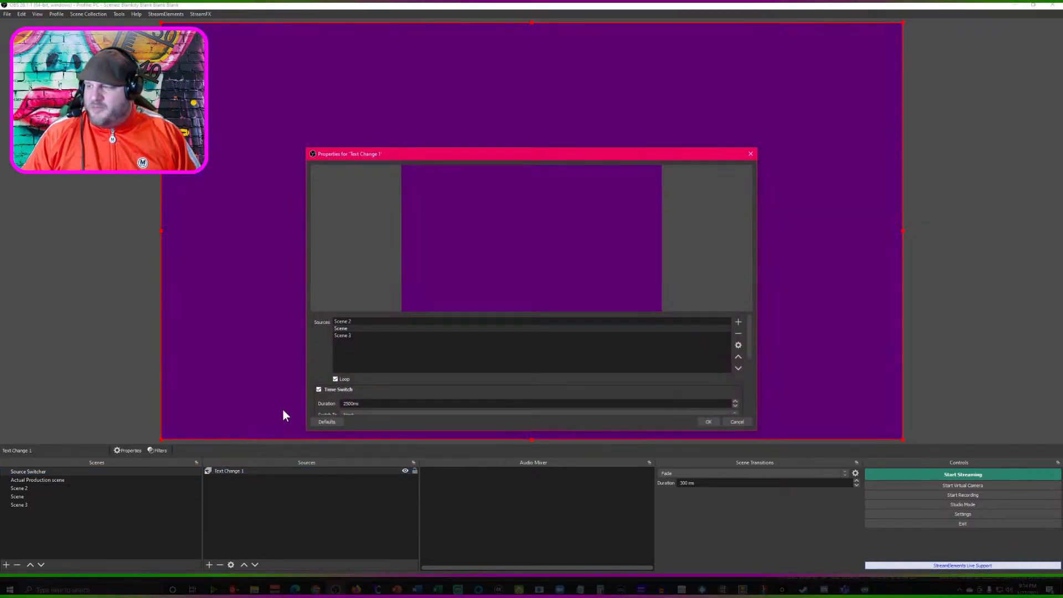
{"action": "scroll", "coordinate": [356, 378], "scroll_direction": "down", "scroll_amount": 5}
{"action": "scroll", "coordinate": [354, 376], "scroll_direction": "down", "scroll_amount": 3}
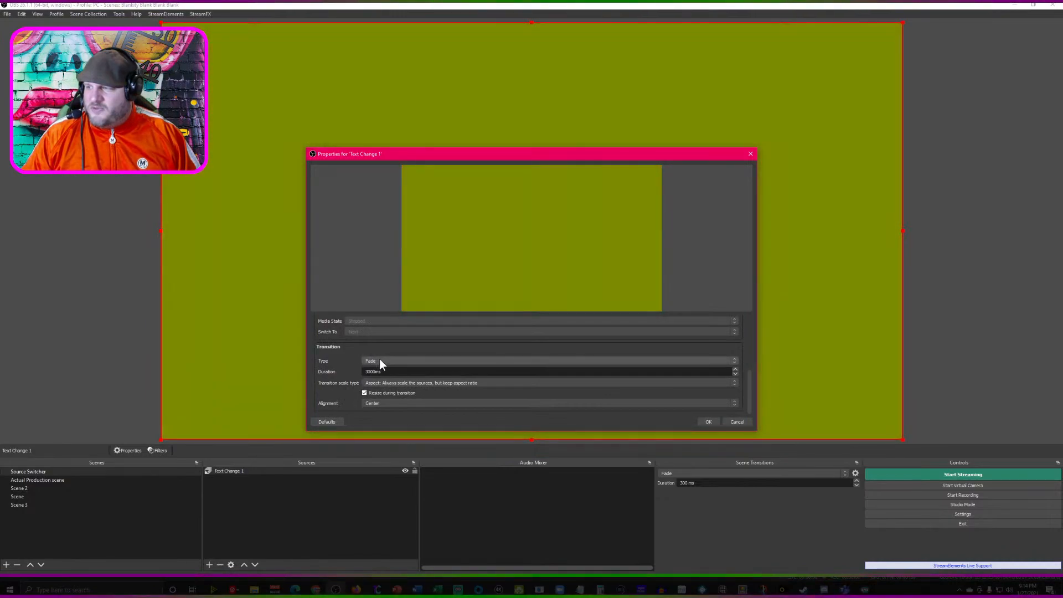
{"action": "left_click", "coordinate": [380, 360]}
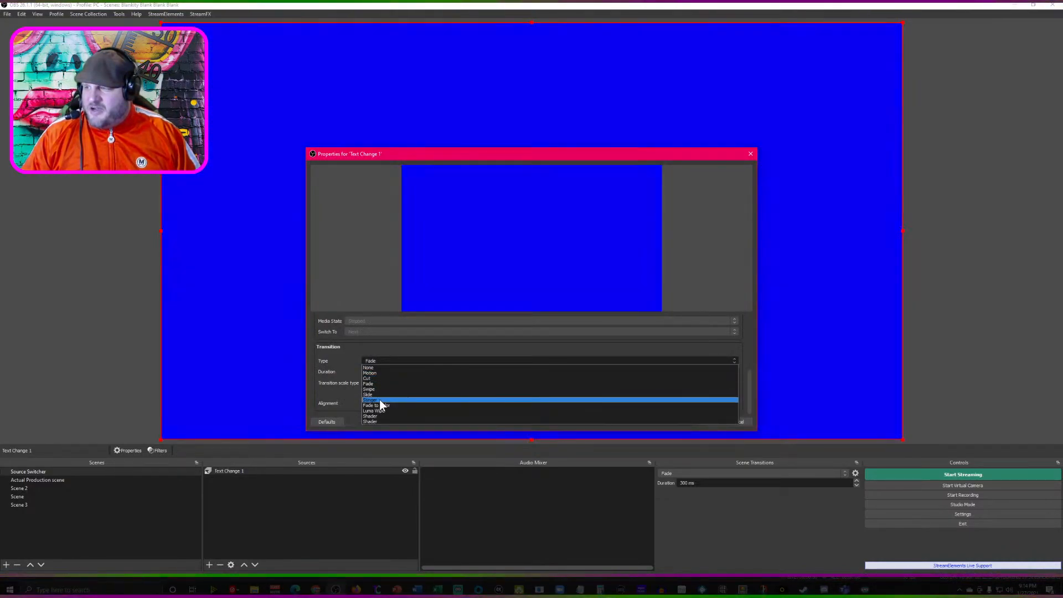
{"action": "left_click", "coordinate": [378, 390]}
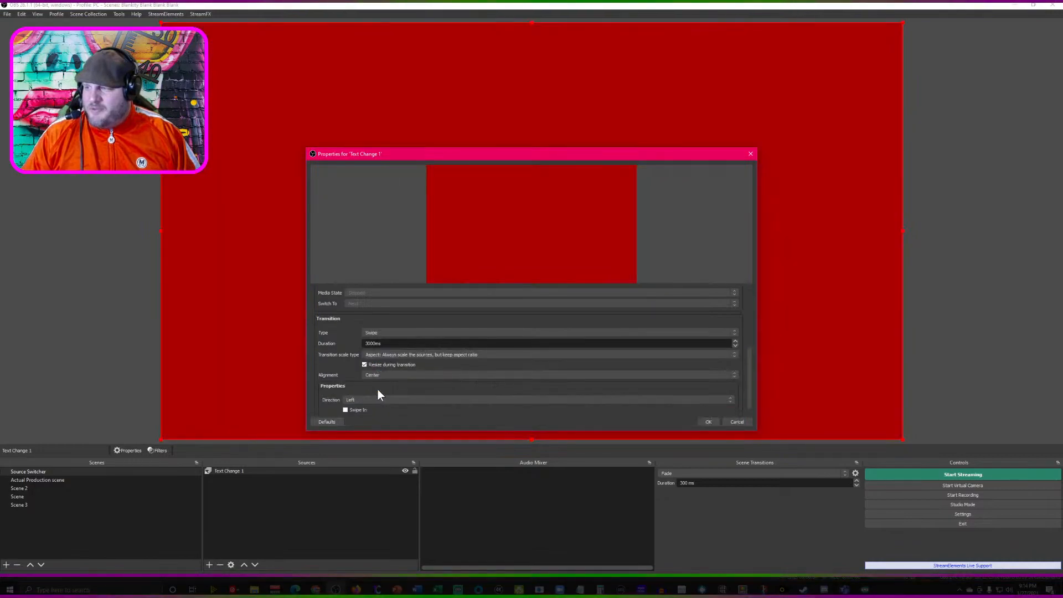
{"action": "left_click", "coordinate": [708, 422]}
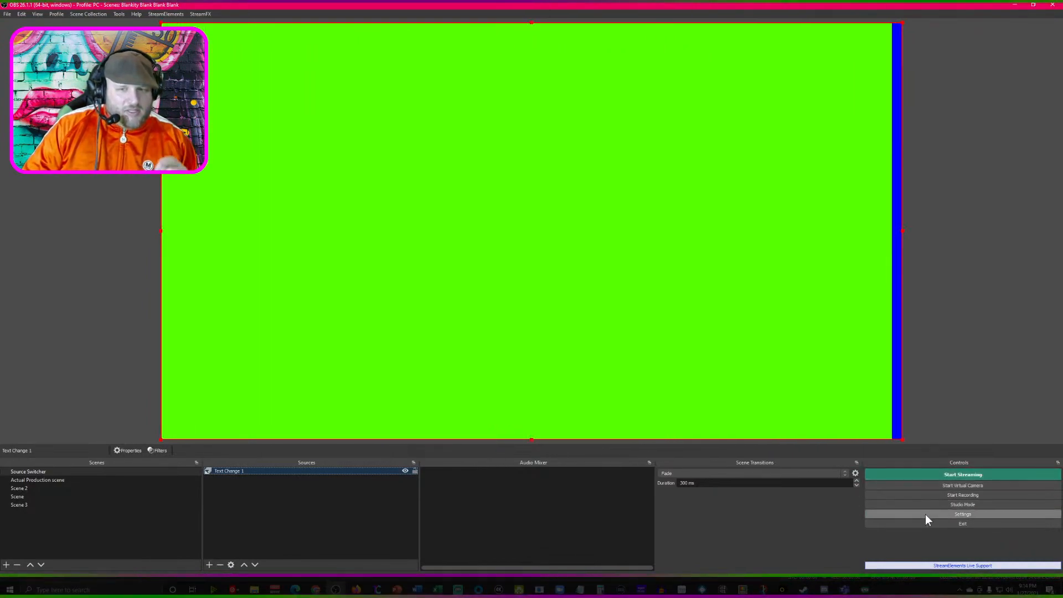
- Turn off Time Switch in the properties of the Text Change 1 source
{"action": "right_click", "coordinate": [303, 473]}
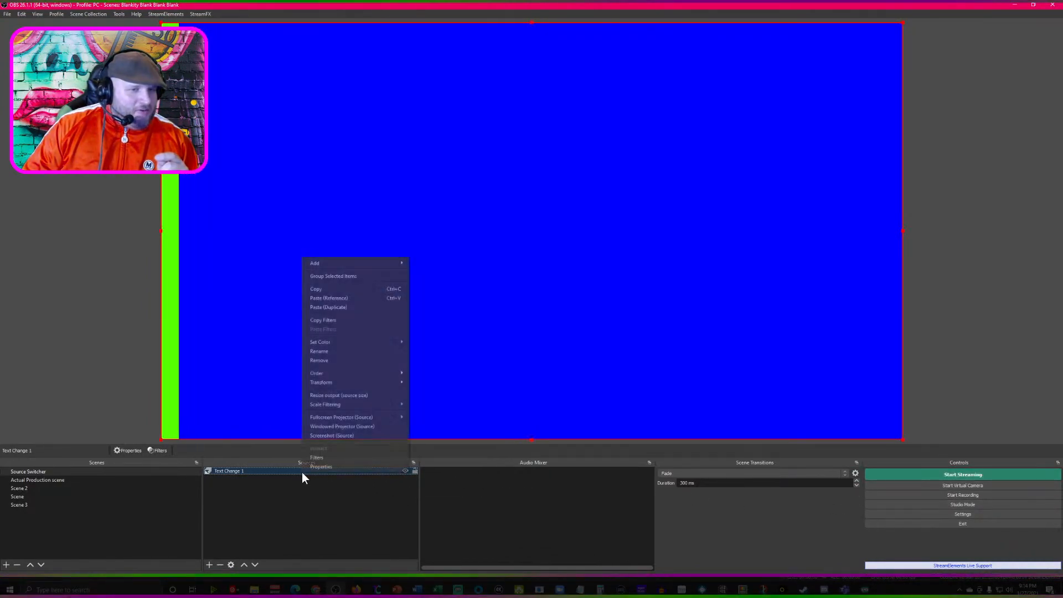
{"action": "left_click", "coordinate": [330, 468]}
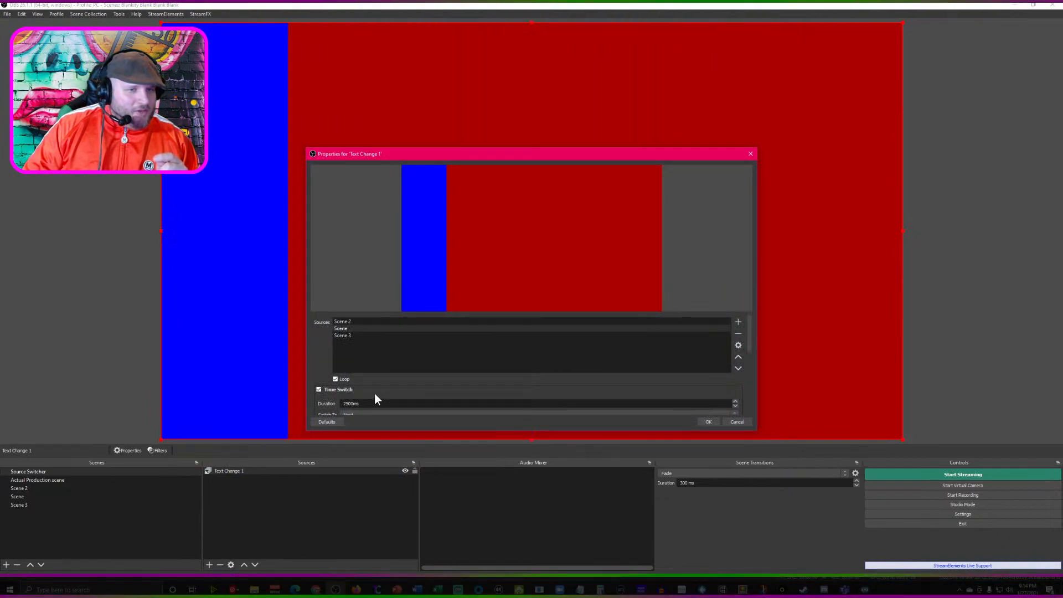
{"action": "left_click", "coordinate": [319, 389]}
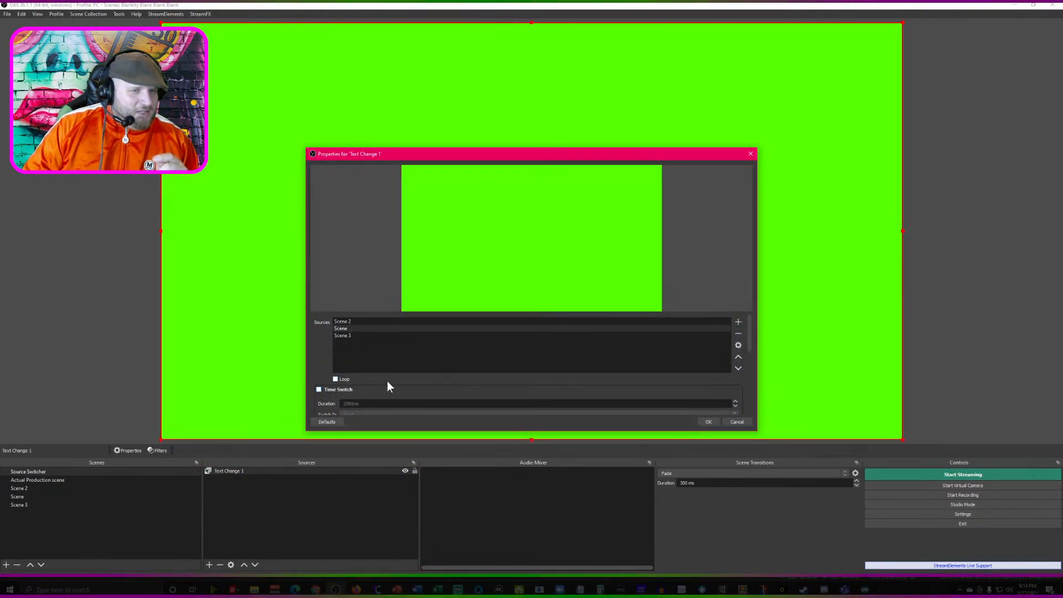
{"action": "scroll", "coordinate": [387, 381], "scroll_direction": "down", "scroll_amount": 1}
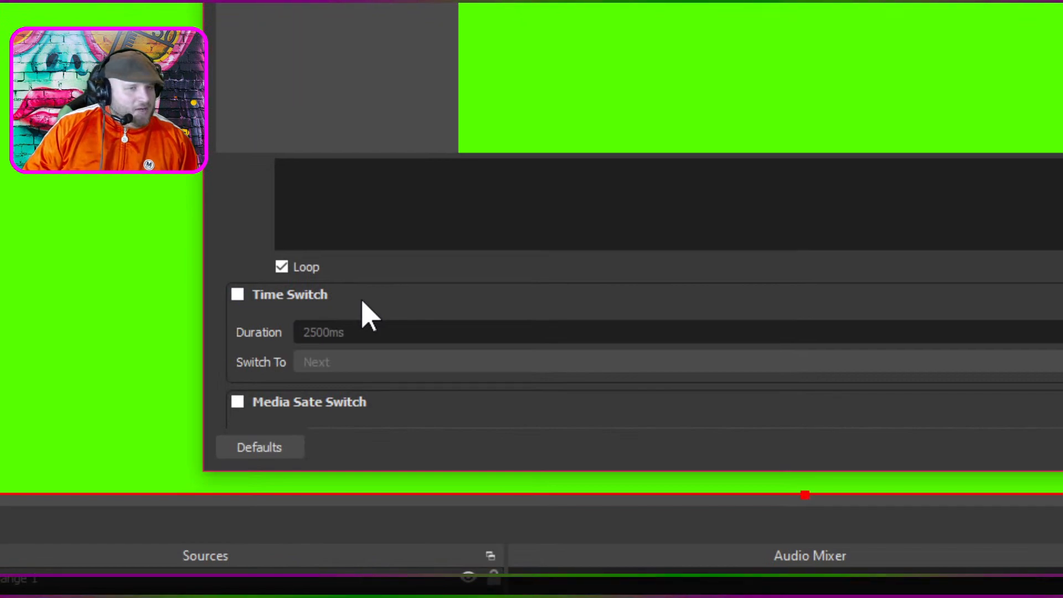
{"action": "scroll", "coordinate": [426, 316], "scroll_direction": "down", "scroll_amount": 1}
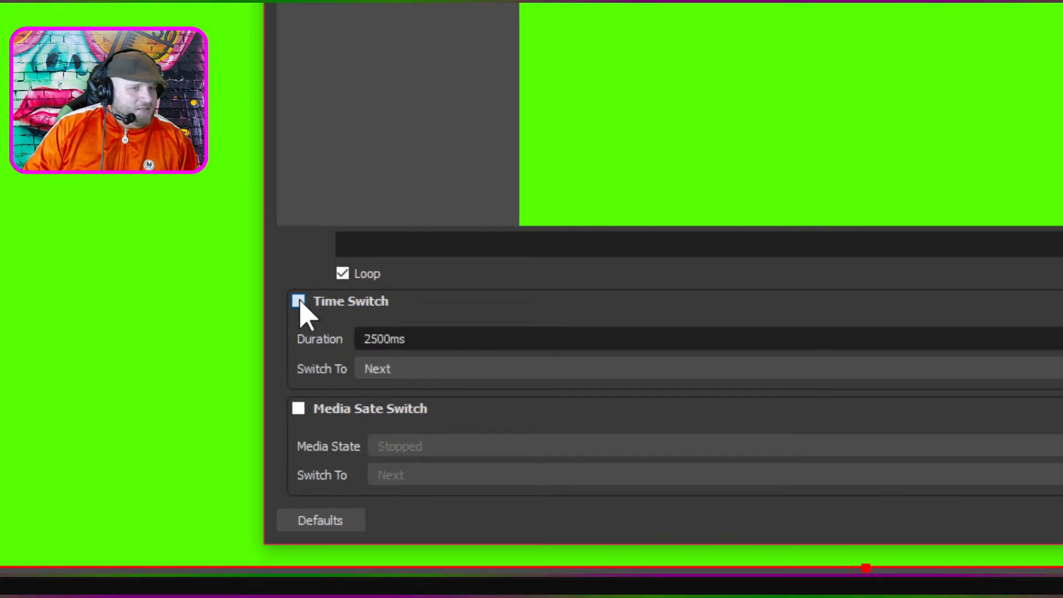
- Turn Time Switch on again, review its Switch To options, and turn it back off
{"action": "left_click", "coordinate": [299, 302]}
{"action": "left_click", "coordinate": [482, 368]}
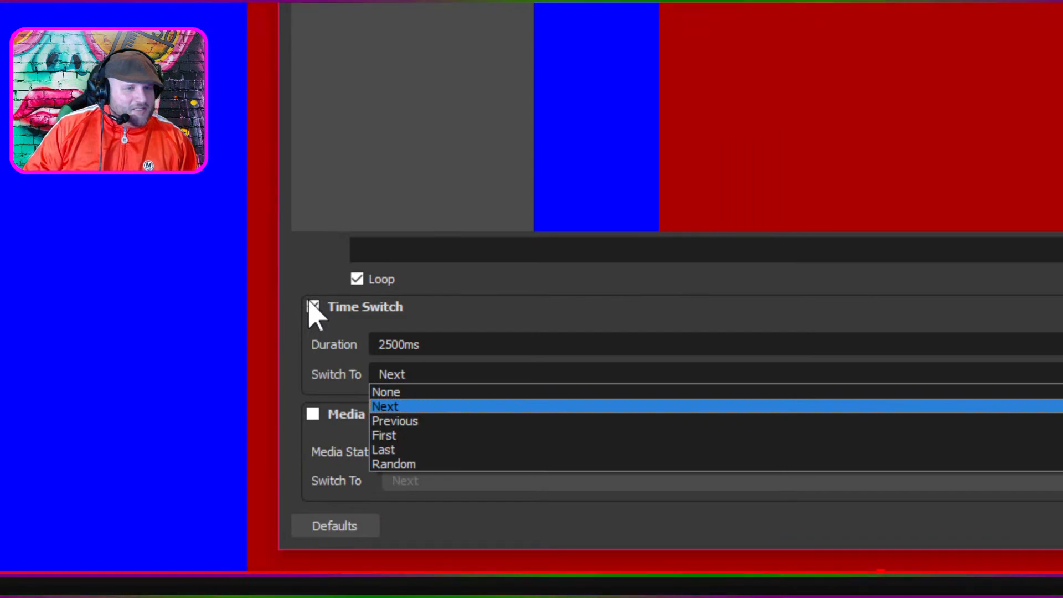
{"action": "left_click", "coordinate": [311, 305]}
- Review the transition types available for Text Change 1, keep Swipe, and confirm the source's properties
{"action": "scroll", "coordinate": [717, 317], "scroll_direction": "down", "scroll_amount": 6}
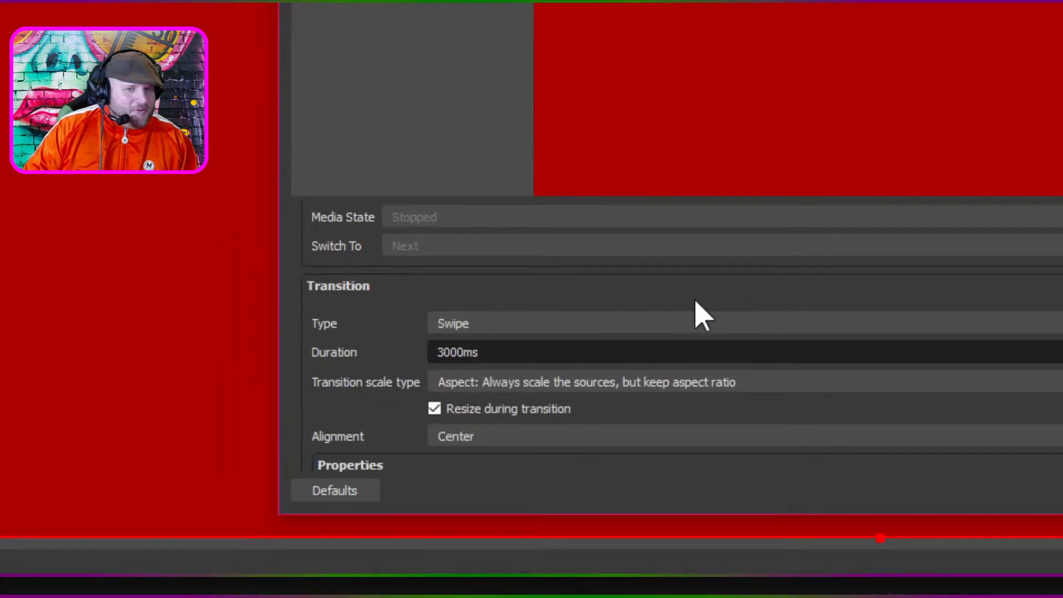
{"action": "left_click", "coordinate": [701, 264]}
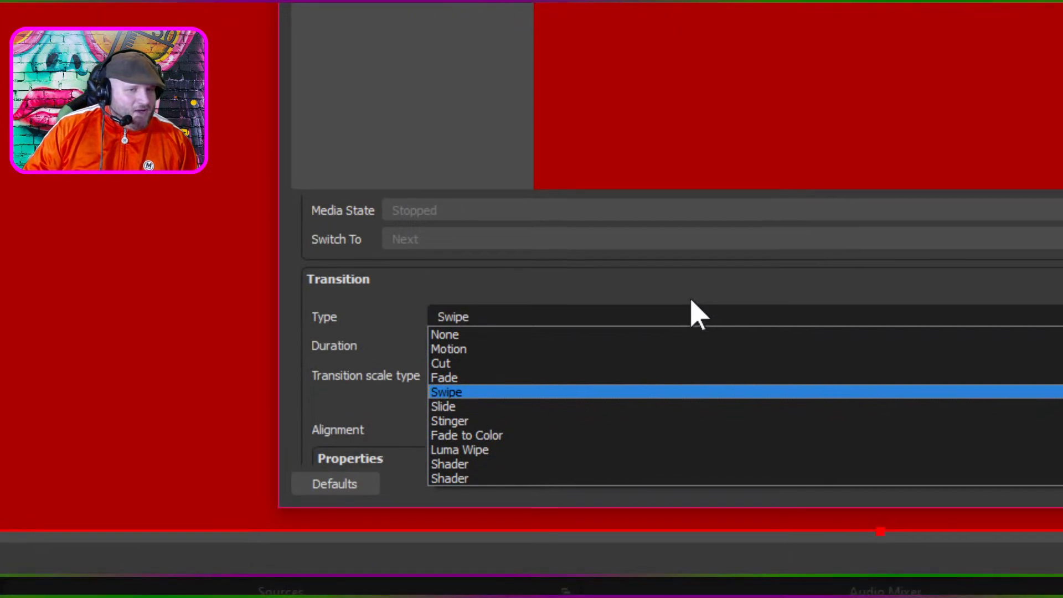
{"action": "left_click", "coordinate": [693, 308]}
{"action": "scroll", "coordinate": [641, 429], "scroll_direction": "down", "scroll_amount": 3}
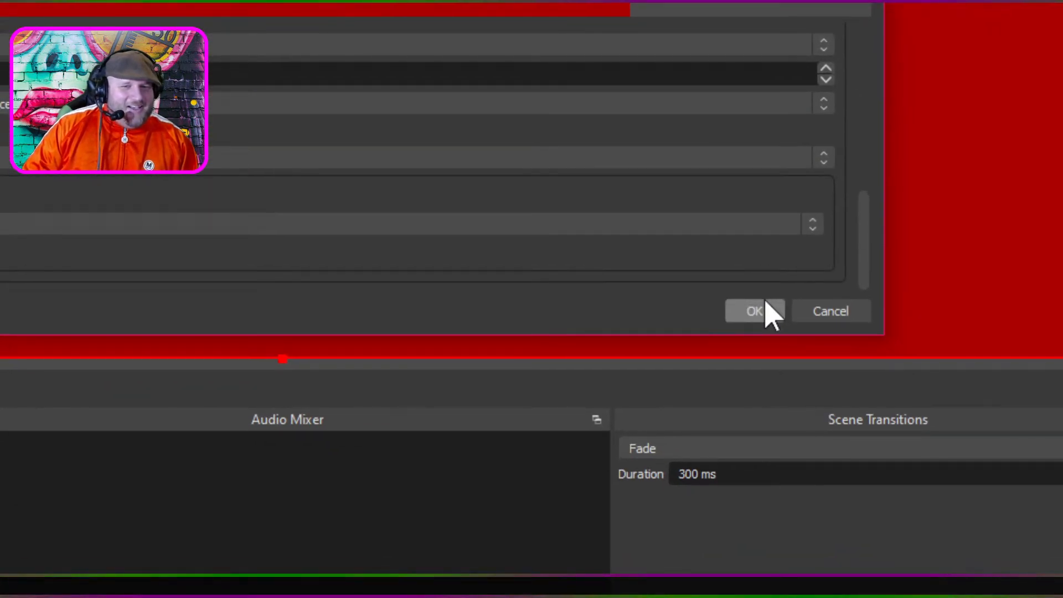
{"action": "left_click", "coordinate": [782, 357]}
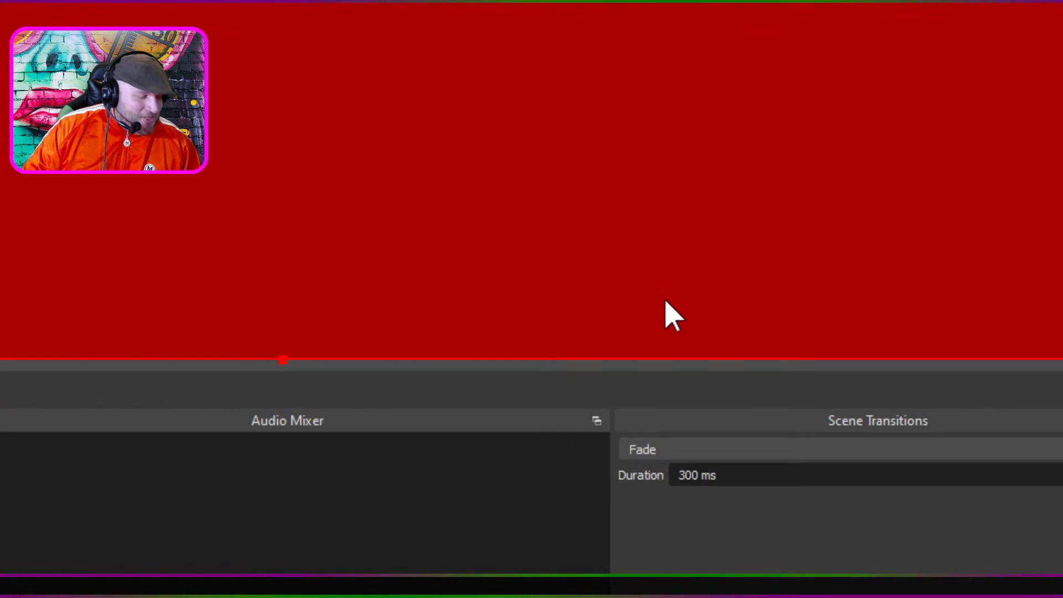
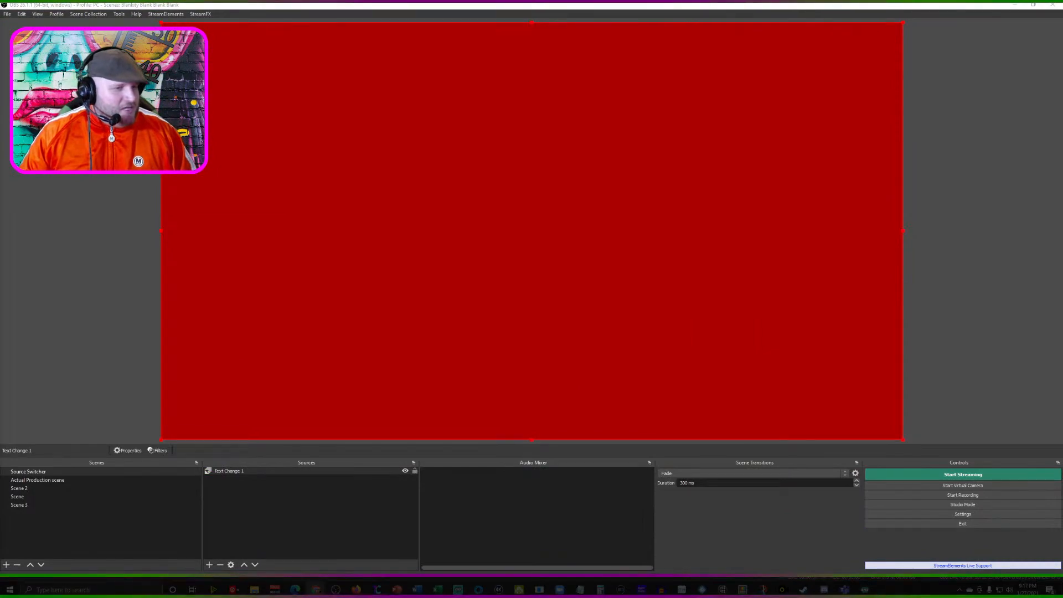
- Add a new scene named "One more example"
{"action": "left_click", "coordinate": [9, 571]}
{"action": "left_click", "coordinate": [6, 564]}
{"action": "type", "text": "One more example"}
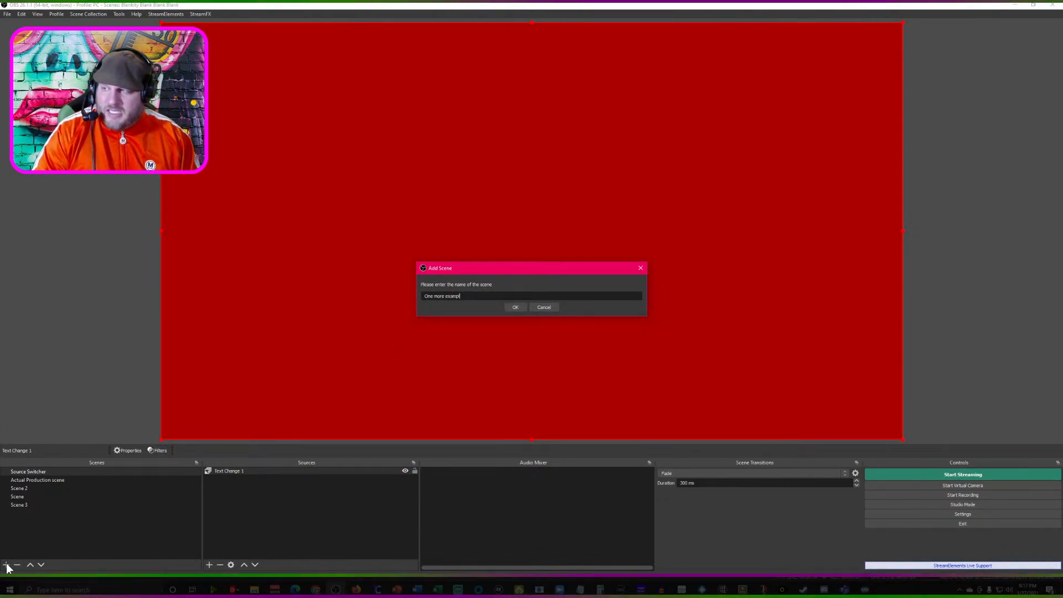
{"action": "key", "text": "Return"}
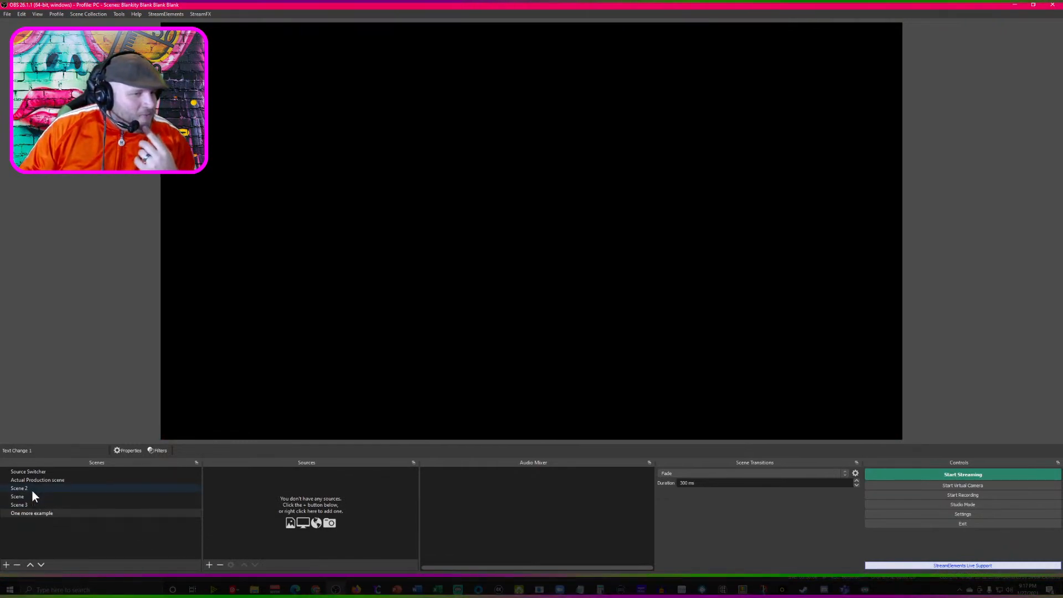
- Add the existing colour source Pink to the One more example scene and shrink it into the canvas's upper-left corner
{"action": "left_click", "coordinate": [210, 565]}
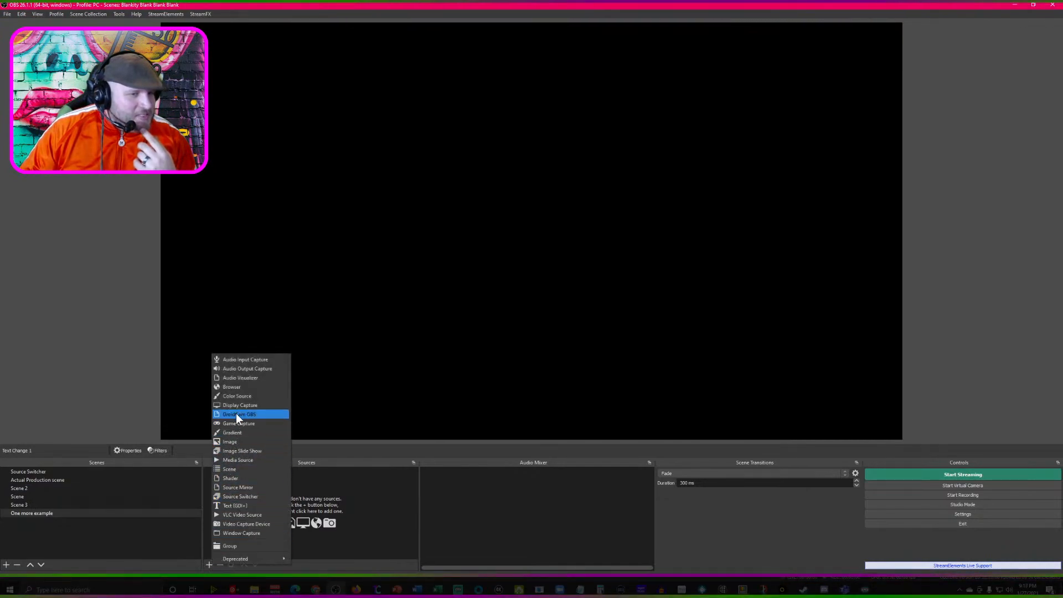
{"action": "left_click", "coordinate": [242, 397]}
{"action": "left_click", "coordinate": [480, 258]}
{"action": "left_click", "coordinate": [472, 277]}
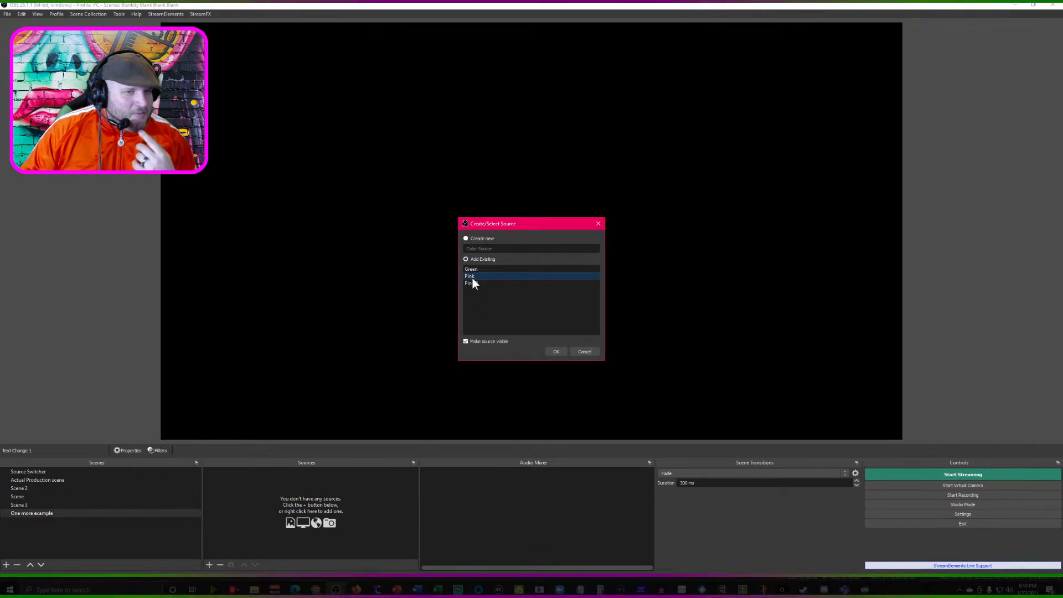
{"action": "left_click", "coordinate": [554, 351]}
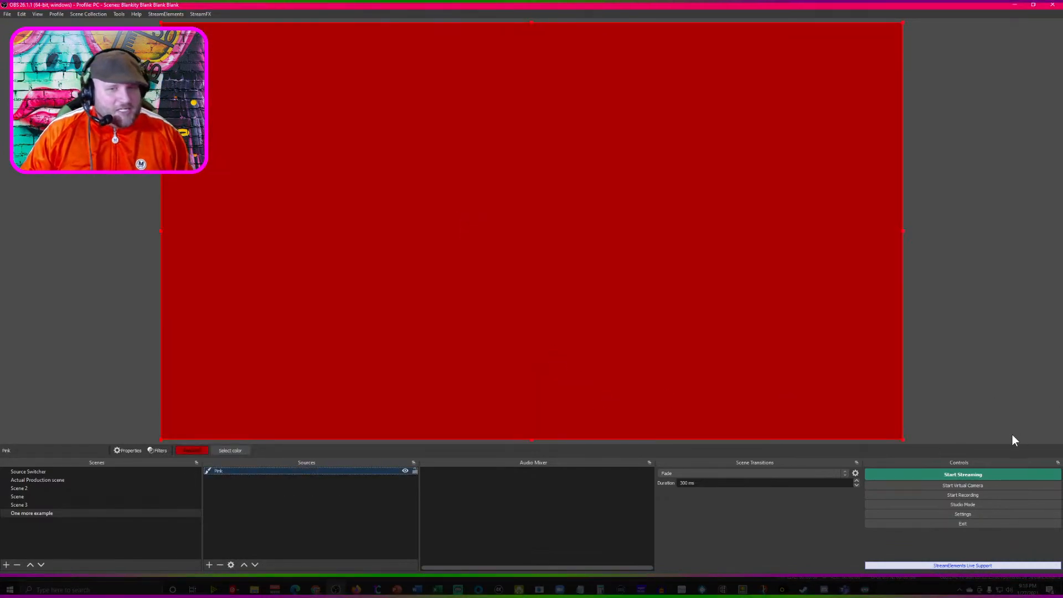
{"action": "left_click_drag", "start_coordinate": [901, 438], "coordinate": [287, 170]}
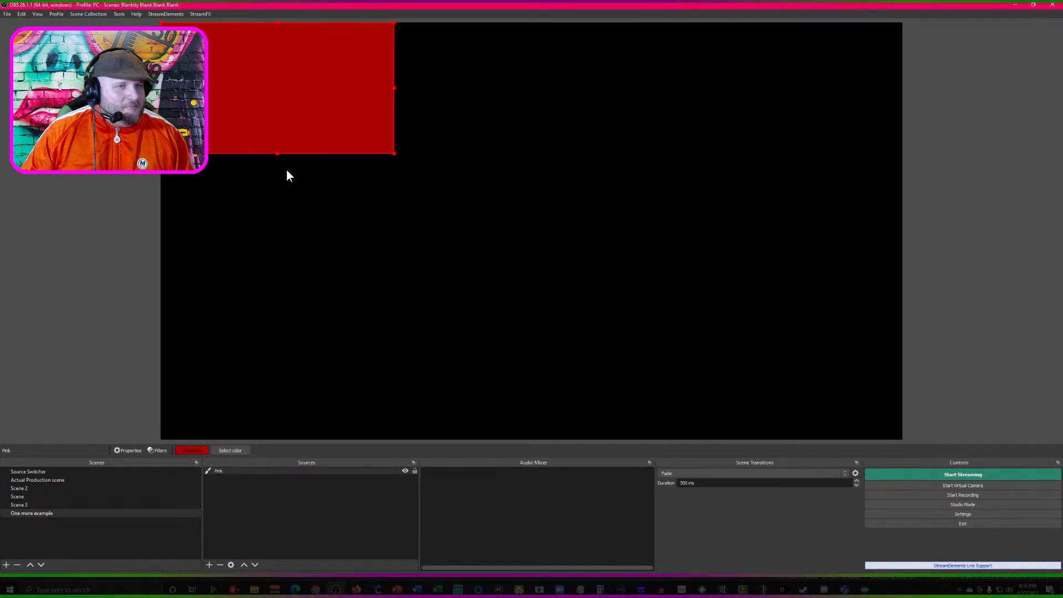
- Rename the Pink colour source as Red
{"action": "left_click", "coordinate": [209, 564]}
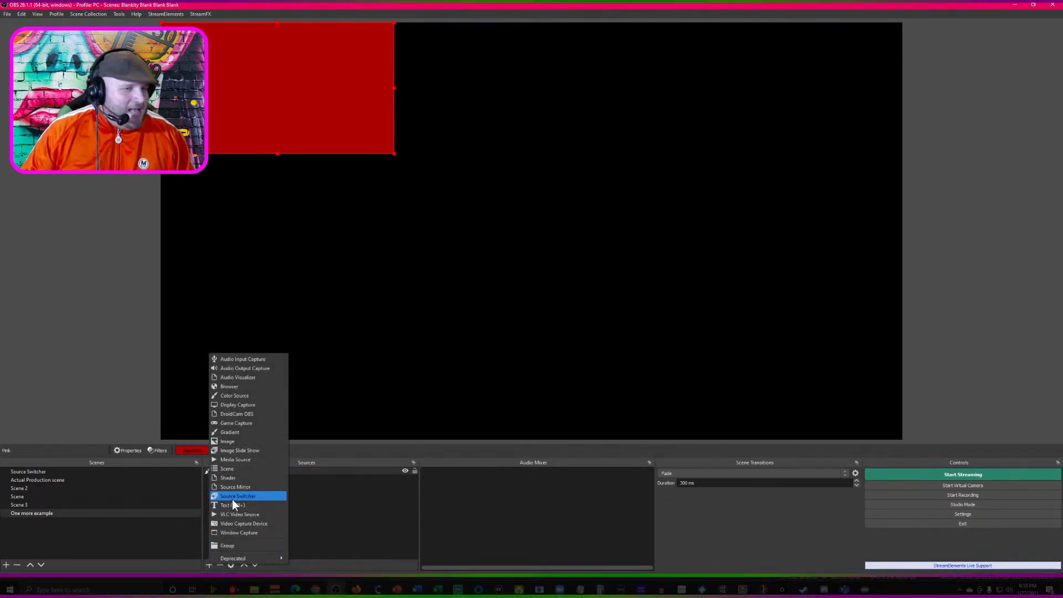
{"action": "left_click", "coordinate": [304, 498]}
{"action": "right_click", "coordinate": [224, 470]}
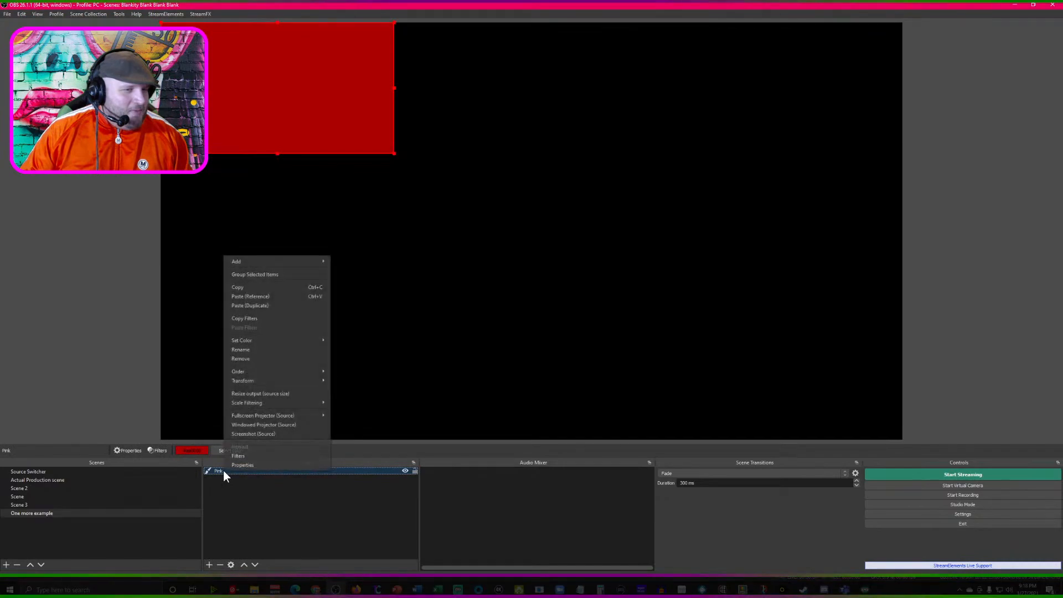
{"action": "mouse_move", "coordinate": [250, 381]}
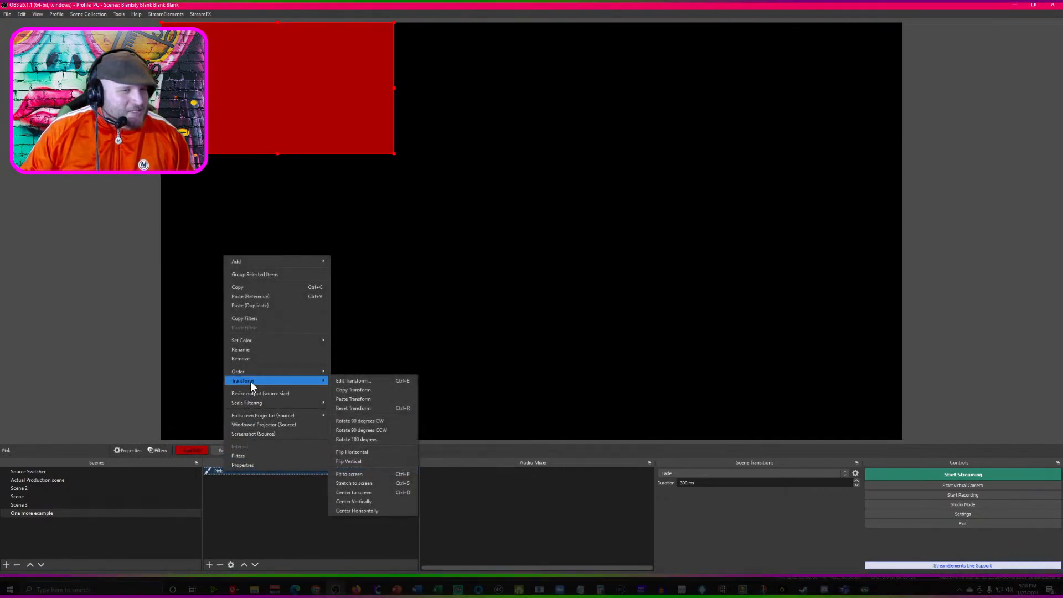
{"action": "left_click", "coordinate": [260, 350]}
{"action": "type", "text": "Red"}
{"action": "key", "text": "Return"}
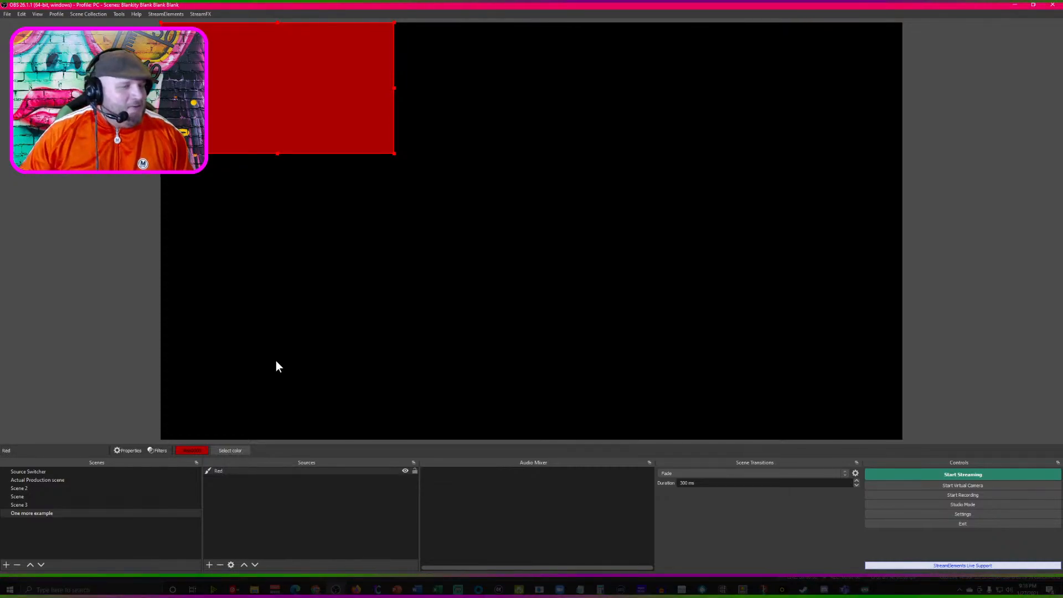
- Add the existing colour source Green to the scene and shrink it into the canvas's lower-right corner
{"action": "left_click", "coordinate": [210, 564]}
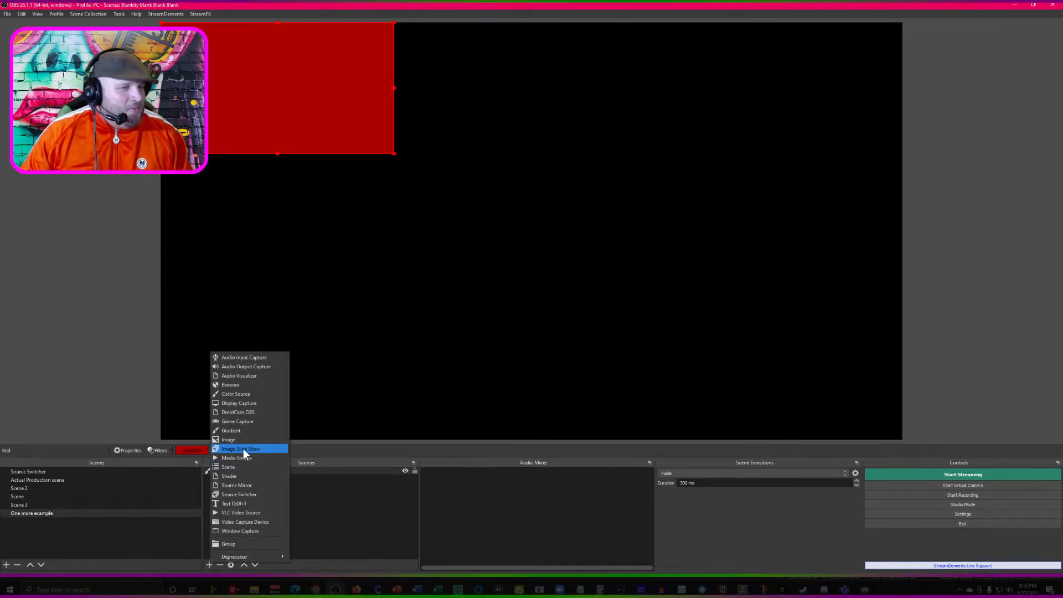
{"action": "left_click", "coordinate": [253, 394]}
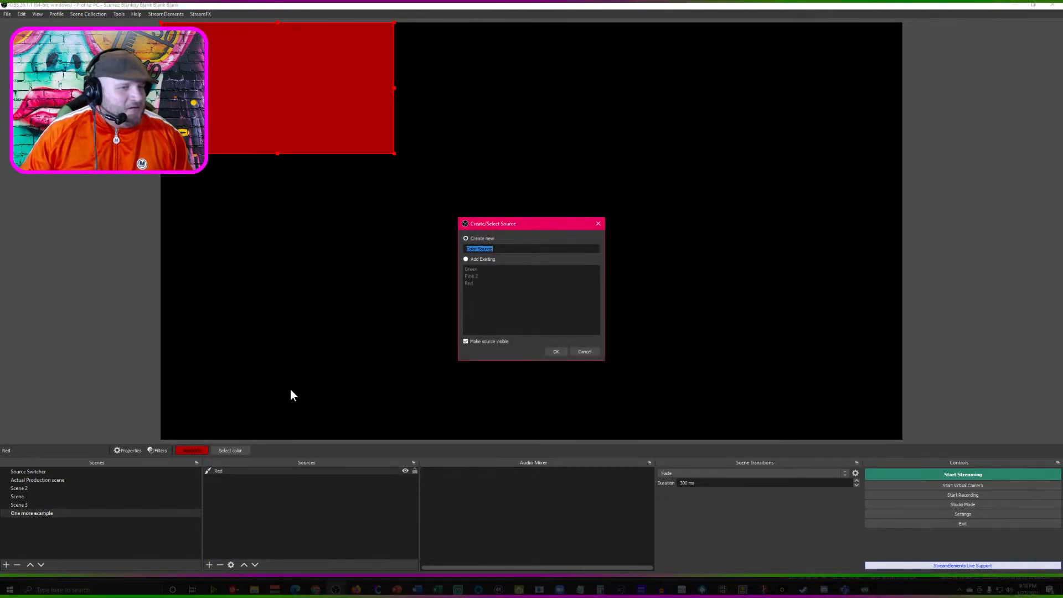
{"action": "left_click", "coordinate": [468, 255]}
{"action": "left_click", "coordinate": [475, 269]}
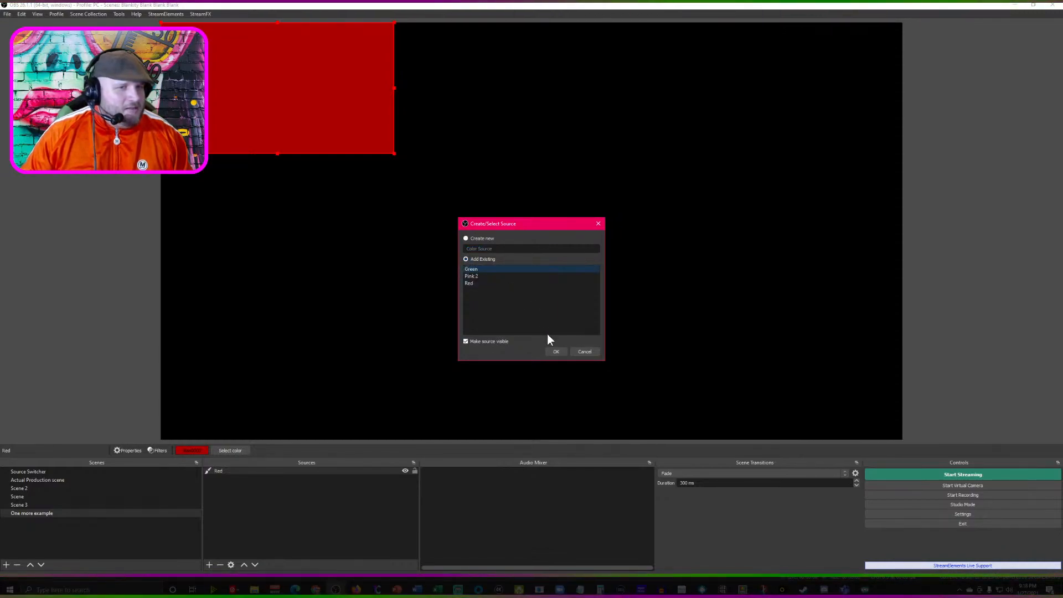
{"action": "left_click", "coordinate": [556, 351]}
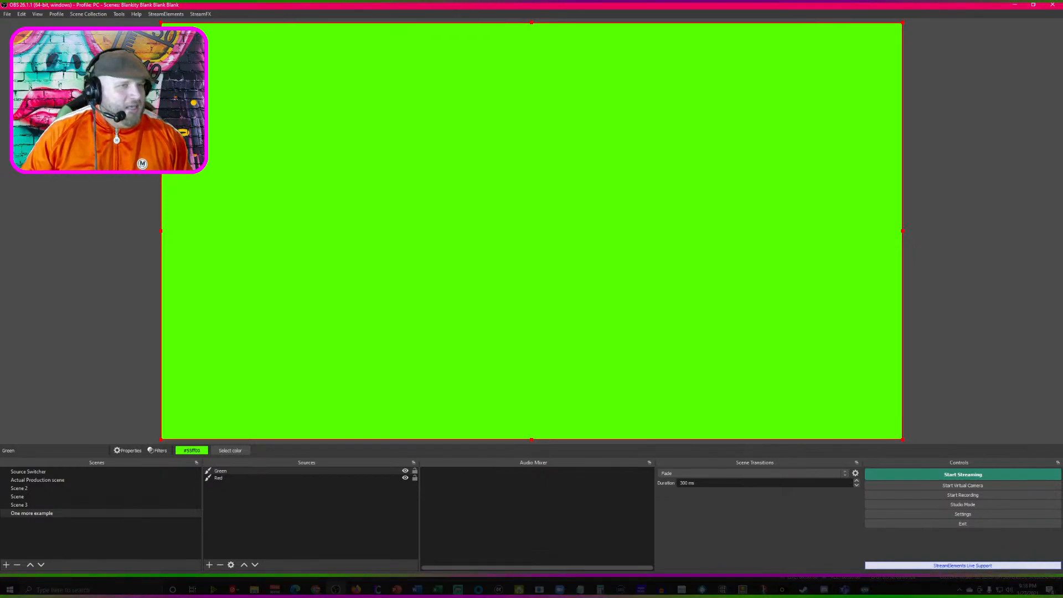
{"action": "left_click_drag", "start_coordinate": [161, 23], "coordinate": [760, 360]}
{"action": "left_click_drag", "start_coordinate": [829, 362], "coordinate": [783, 333]}
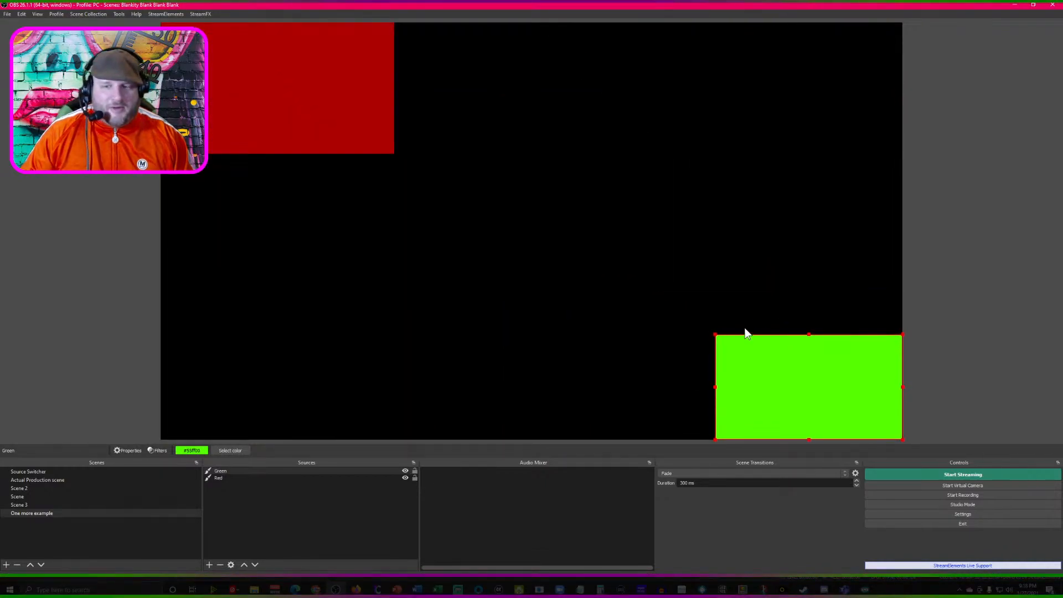
- Add the existing colour source Pink 2 to the One more example scene
{"action": "left_click", "coordinate": [210, 564]}
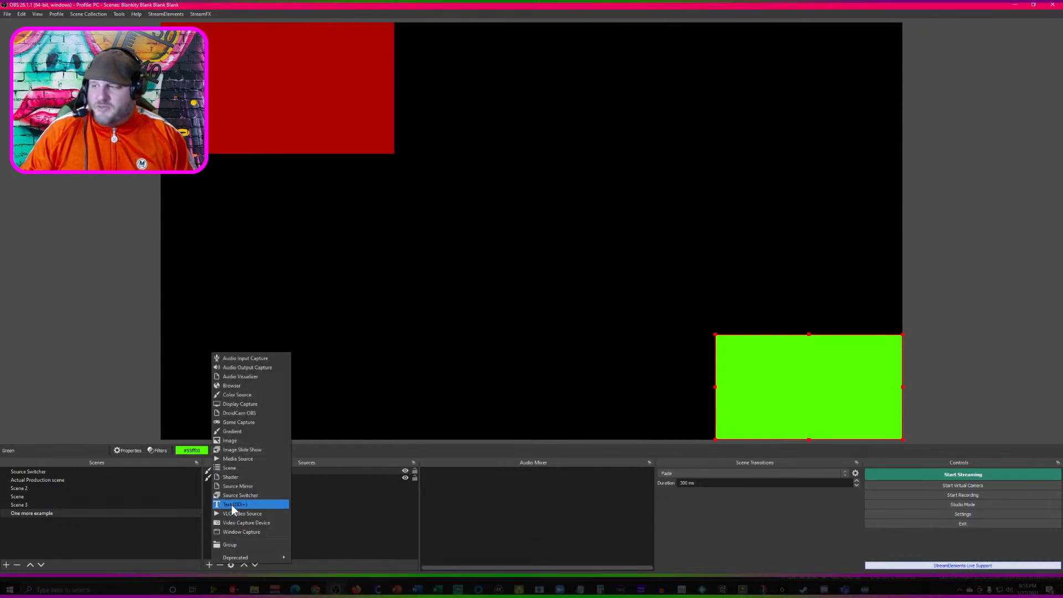
{"action": "left_click", "coordinate": [252, 394]}
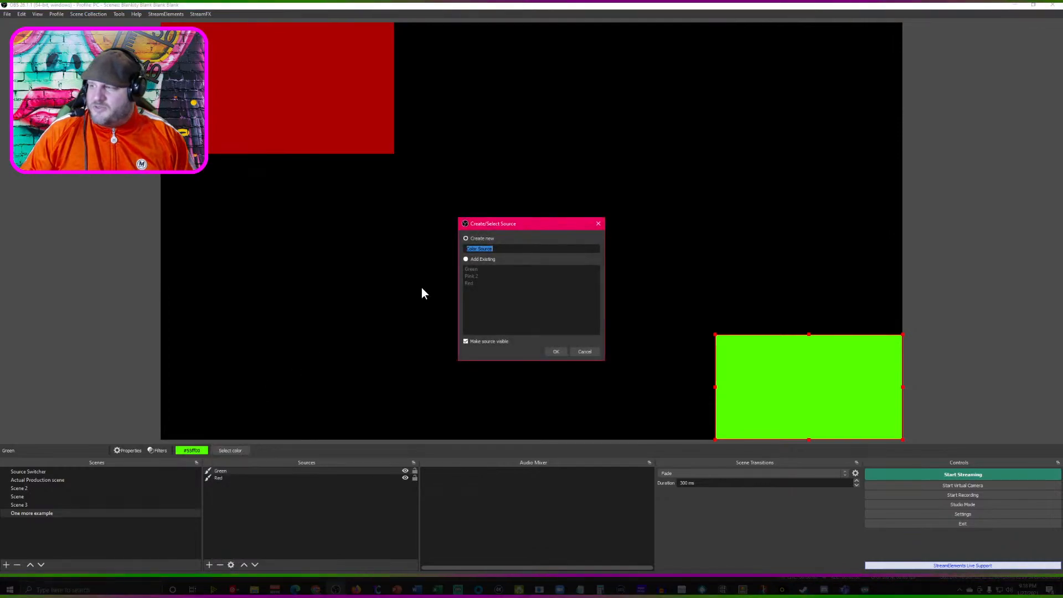
{"action": "left_click", "coordinate": [466, 259]}
{"action": "left_click", "coordinate": [472, 275]}
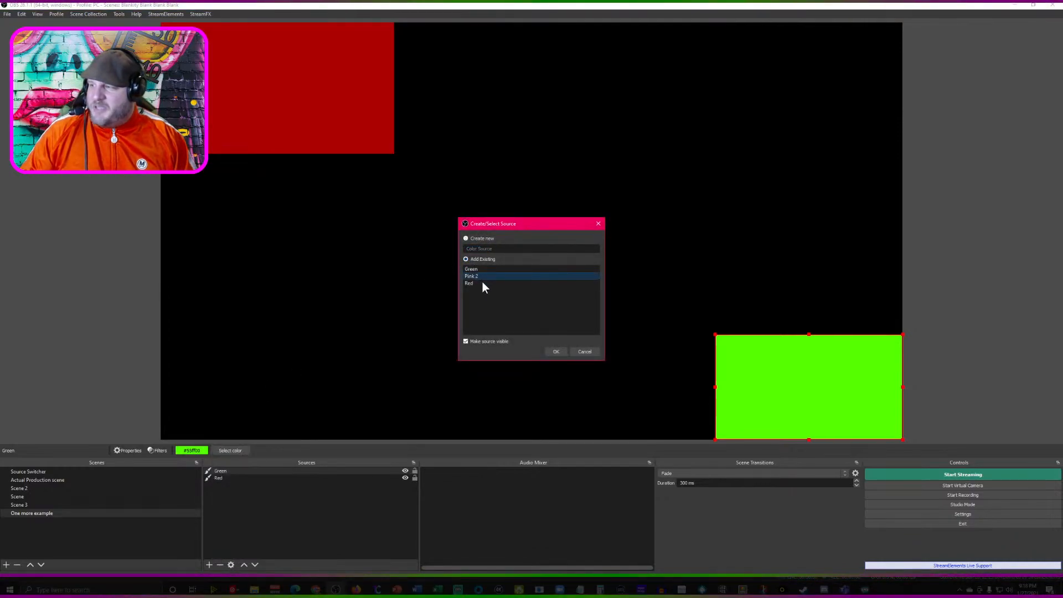
{"action": "left_click", "coordinate": [557, 349]}
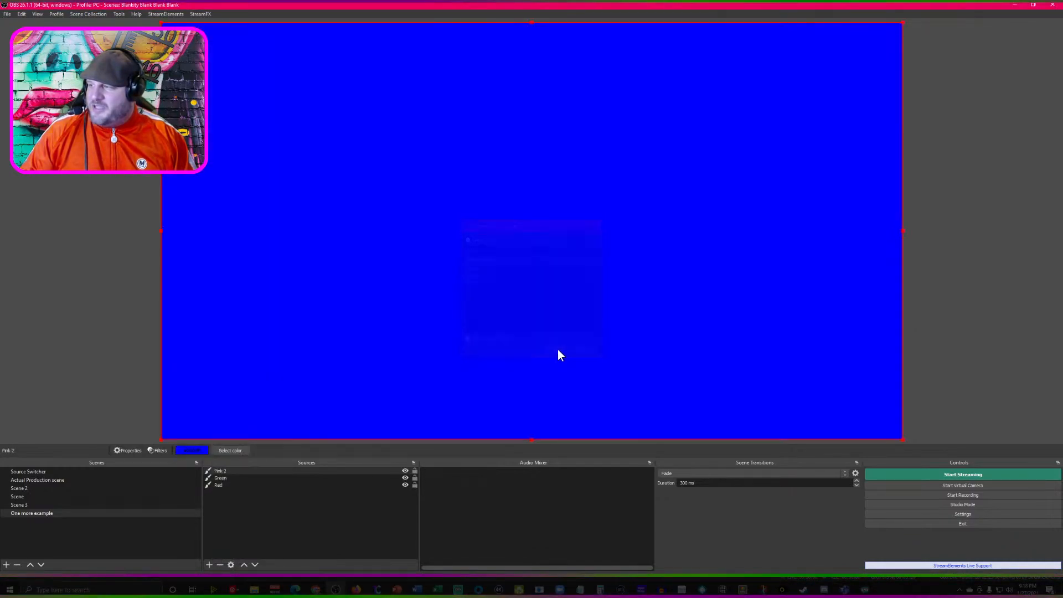
- Rename the Pink 2 source as Blue and shrink it into the canvas's upper-right corner
{"action": "right_click", "coordinate": [227, 471]}
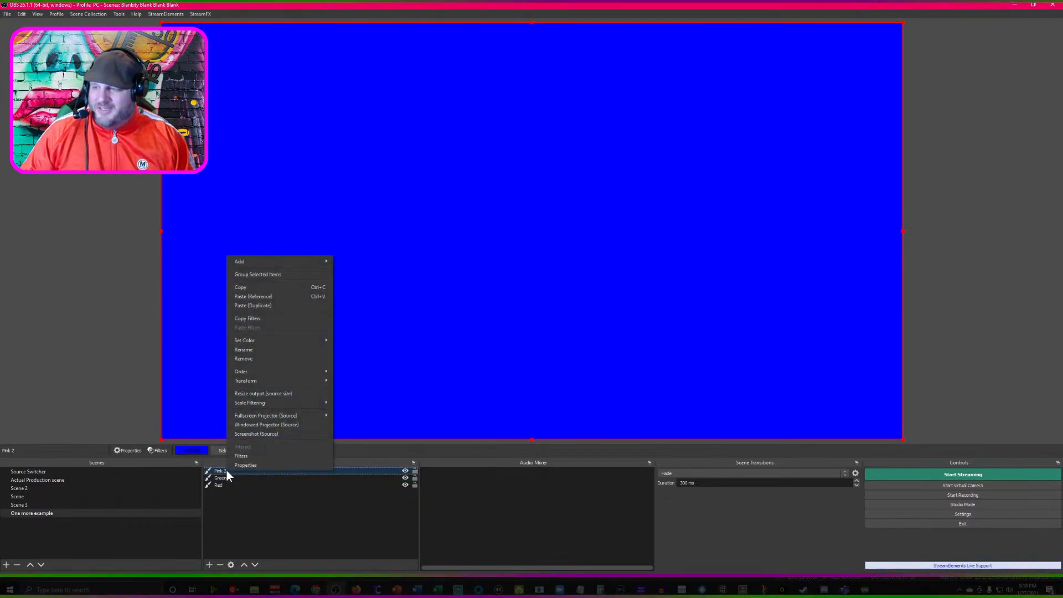
{"action": "left_click", "coordinate": [277, 348]}
{"action": "type", "text": "Bl"}
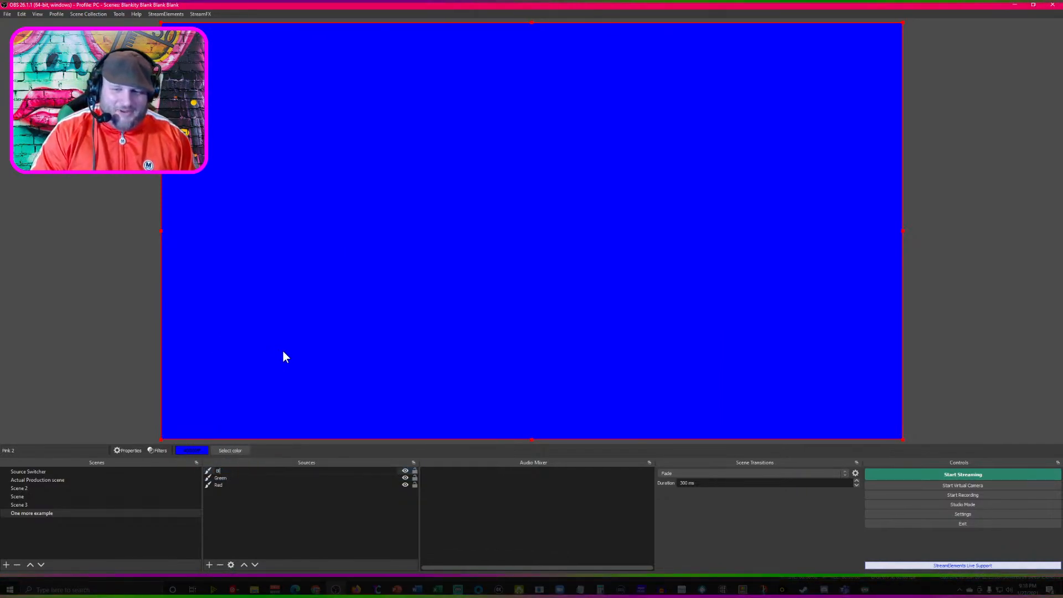
{"action": "key", "text": "BackSpace"}
{"action": "key", "text": "BackSpace"}
{"action": "key", "text": "BackSpace"}
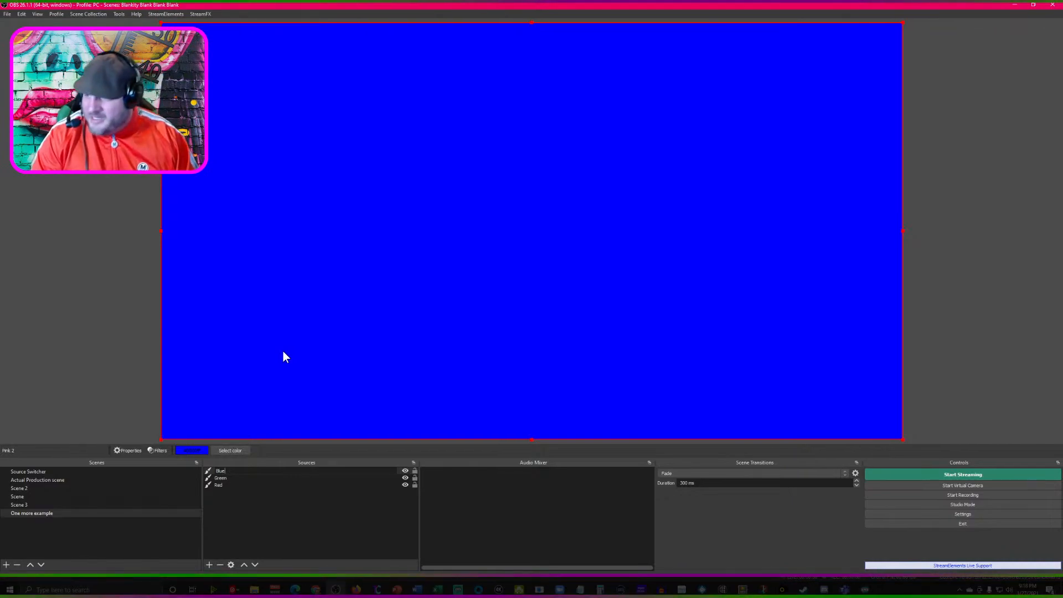
{"action": "type", "text": "lue"}
{"action": "key", "text": "Return"}
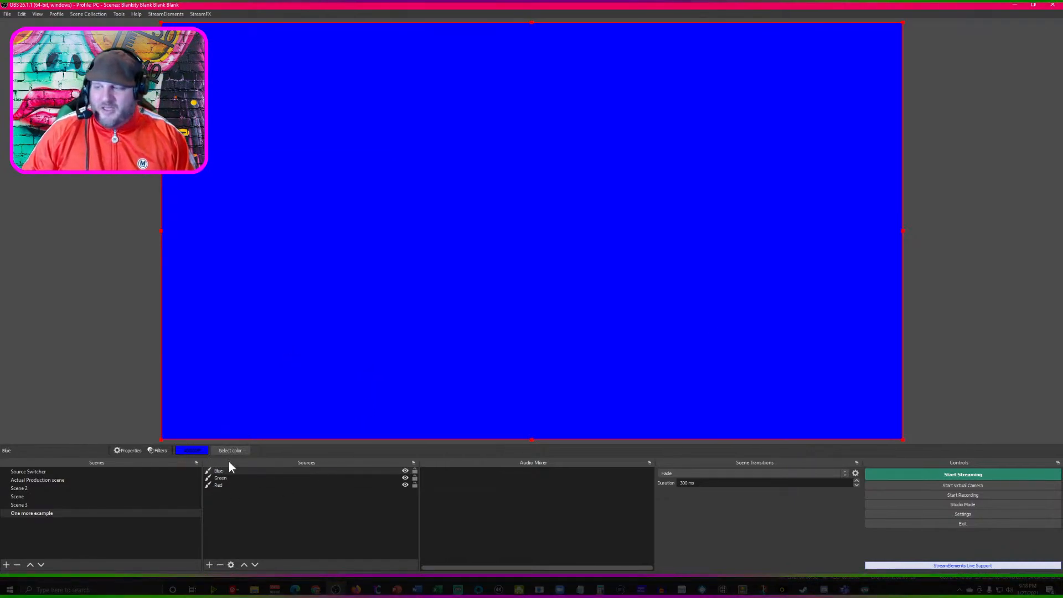
{"action": "left_click_drag", "start_coordinate": [161, 440], "coordinate": [718, 131]}
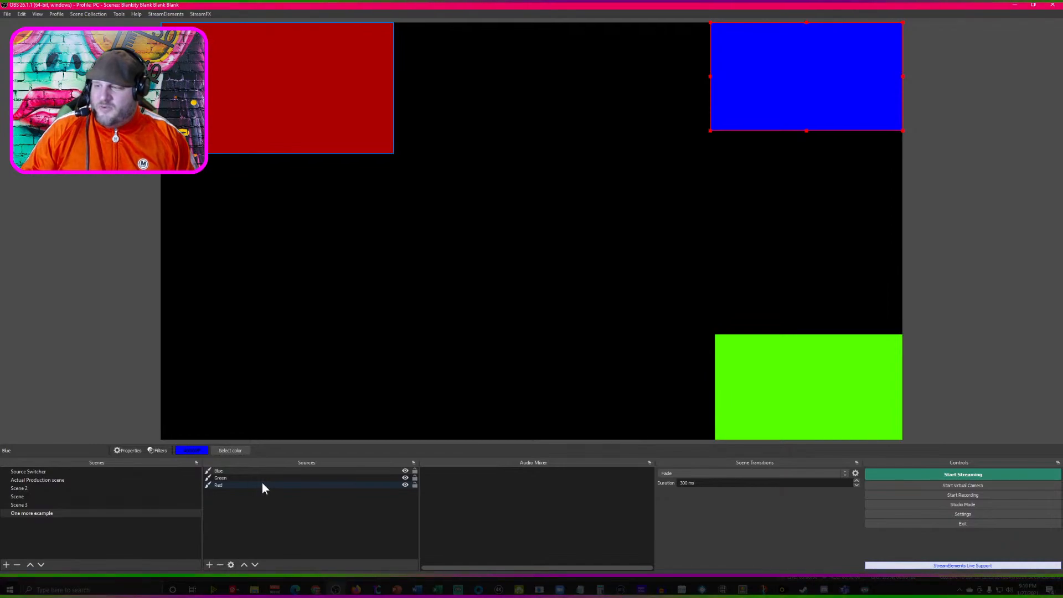
- Create a new Source Switcher source named "Switch failure 1" in the One more example scene
{"action": "left_click", "coordinate": [209, 563]}
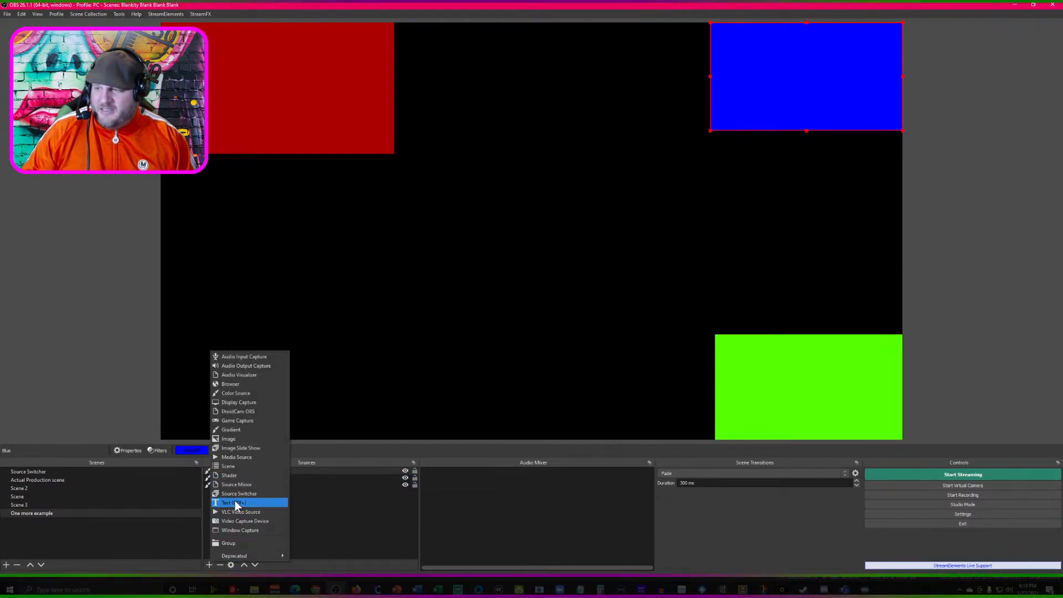
{"action": "left_click", "coordinate": [135, 541]}
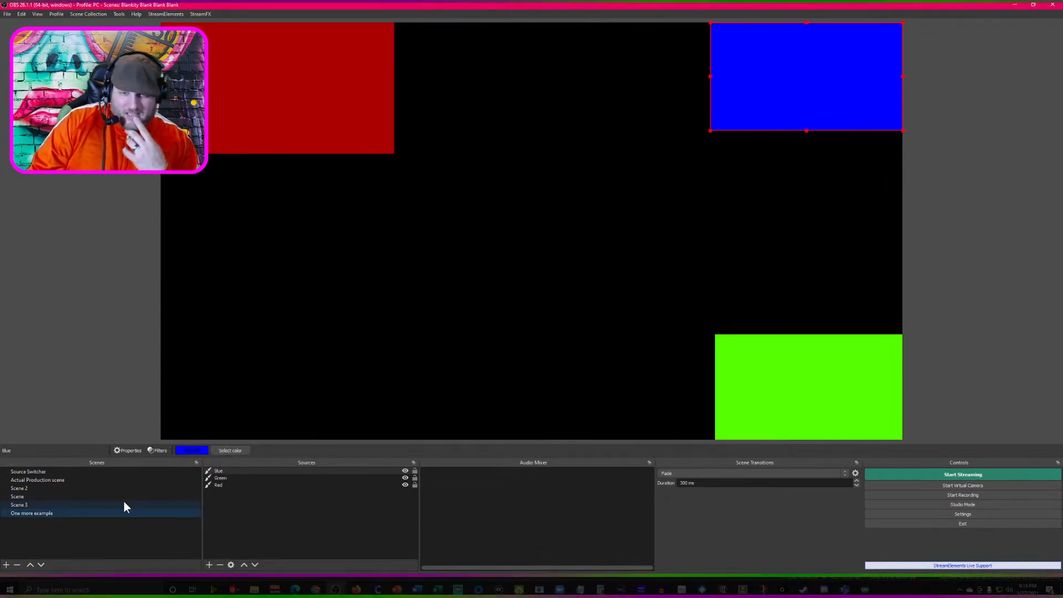
{"action": "left_click", "coordinate": [209, 565]}
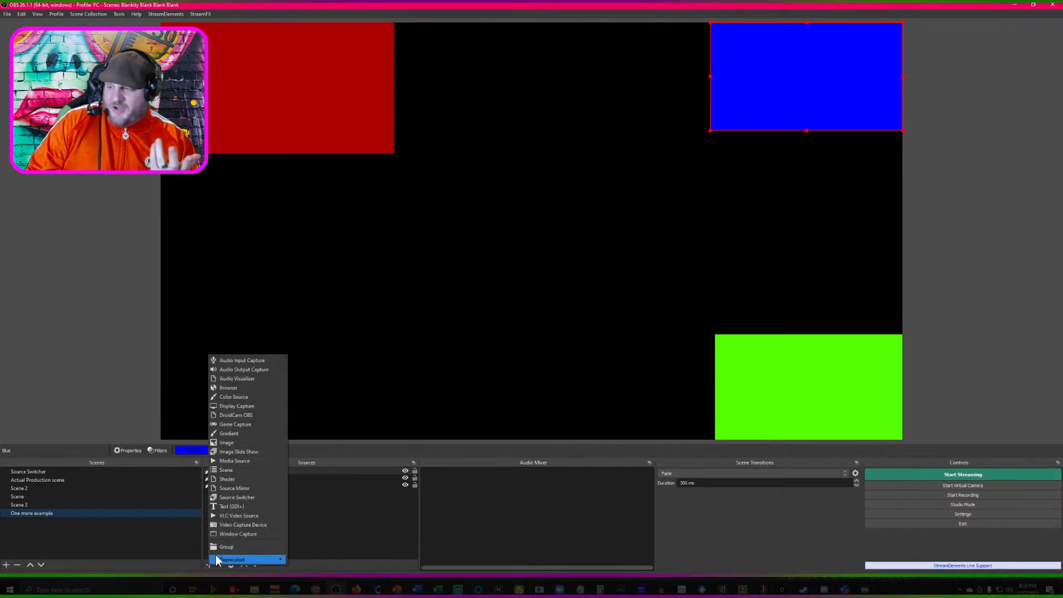
{"action": "left_click", "coordinate": [227, 498]}
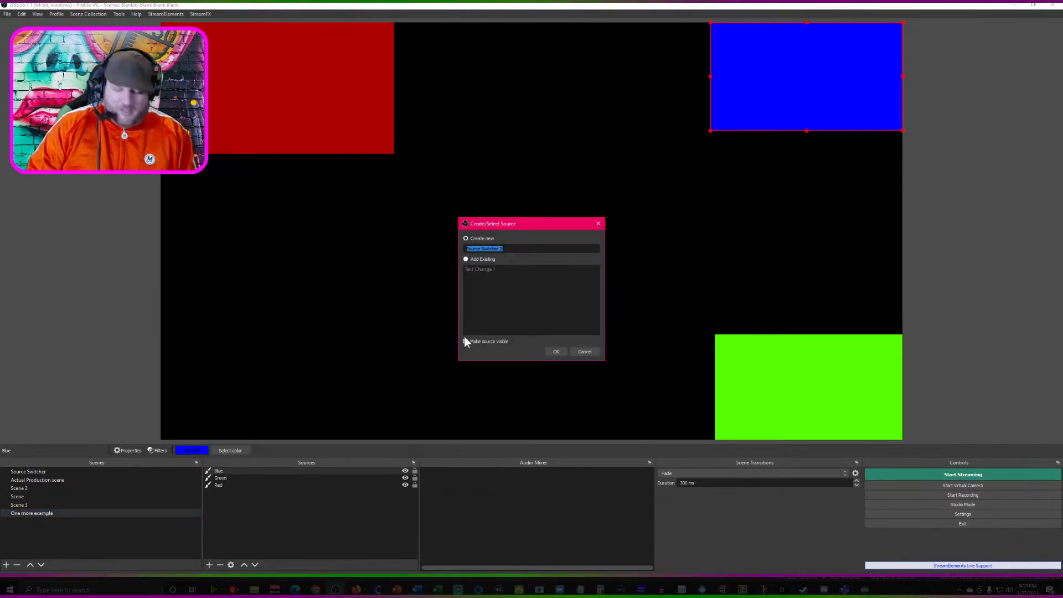
{"action": "type", "text": "Switch failure "}
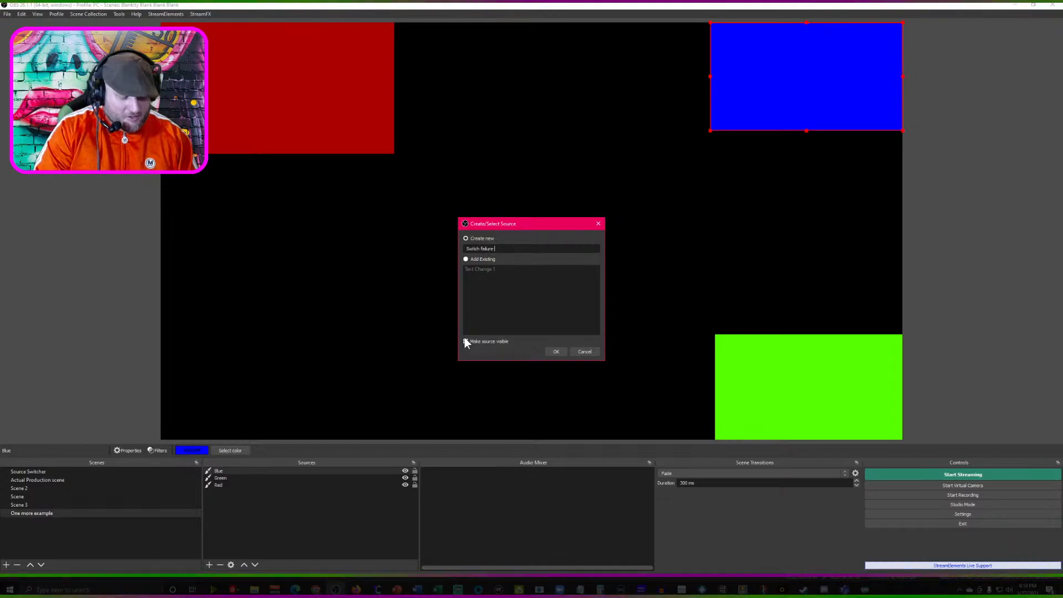
{"action": "type", "text": "1"}
{"action": "key", "text": "Return"}
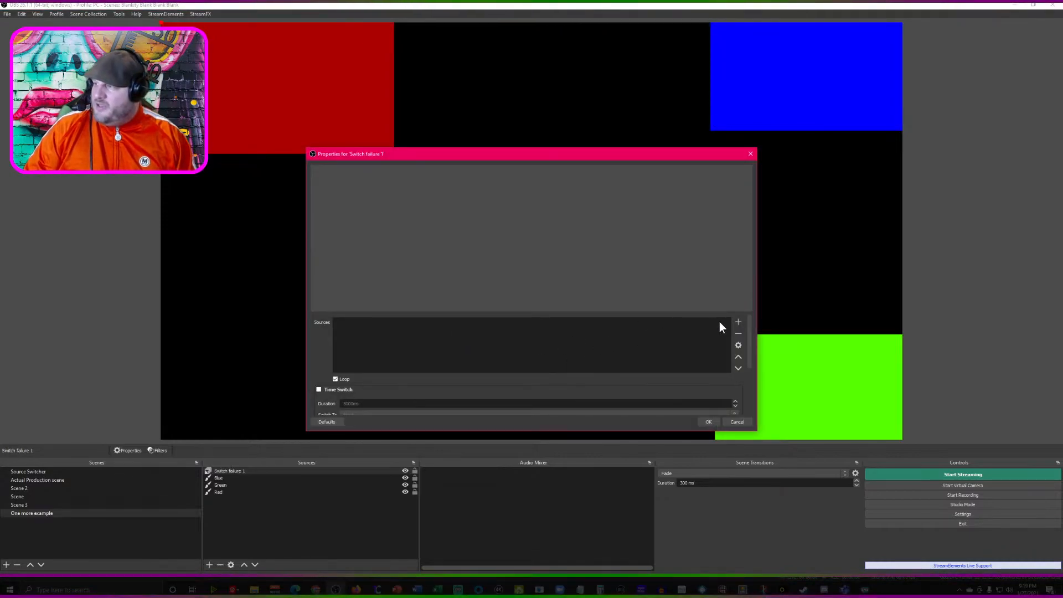
- Add Red to the sources of Switch failure 1, then shrink the switcher and place it below the Red source's upper-left corner
{"action": "left_click", "coordinate": [738, 322]}
{"action": "type", "text": "Red"}
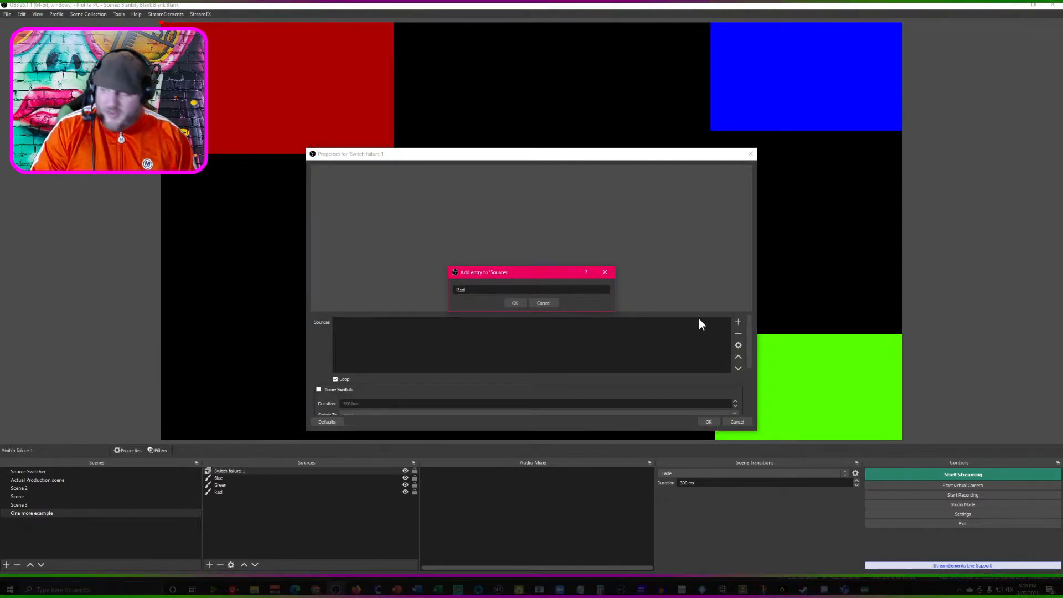
{"action": "key", "text": "Return"}
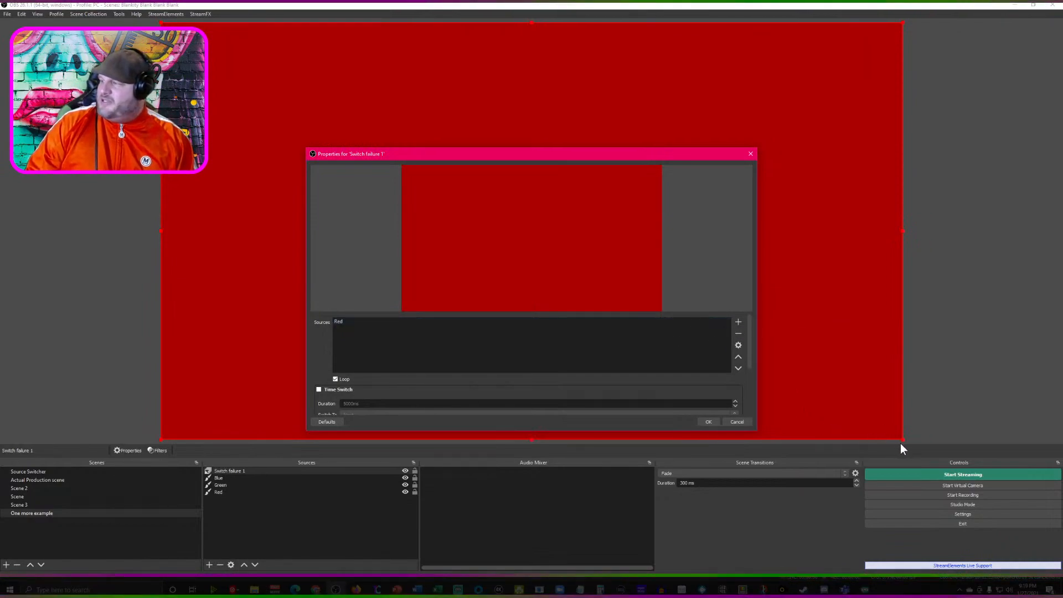
{"action": "left_click_drag", "start_coordinate": [902, 440], "coordinate": [354, 78]}
{"action": "left_click_drag", "start_coordinate": [291, 93], "coordinate": [265, 200]}
- Delete the standalone Red, Blue and Green sources from the One more example scene
{"action": "left_click", "coordinate": [311, 101]}
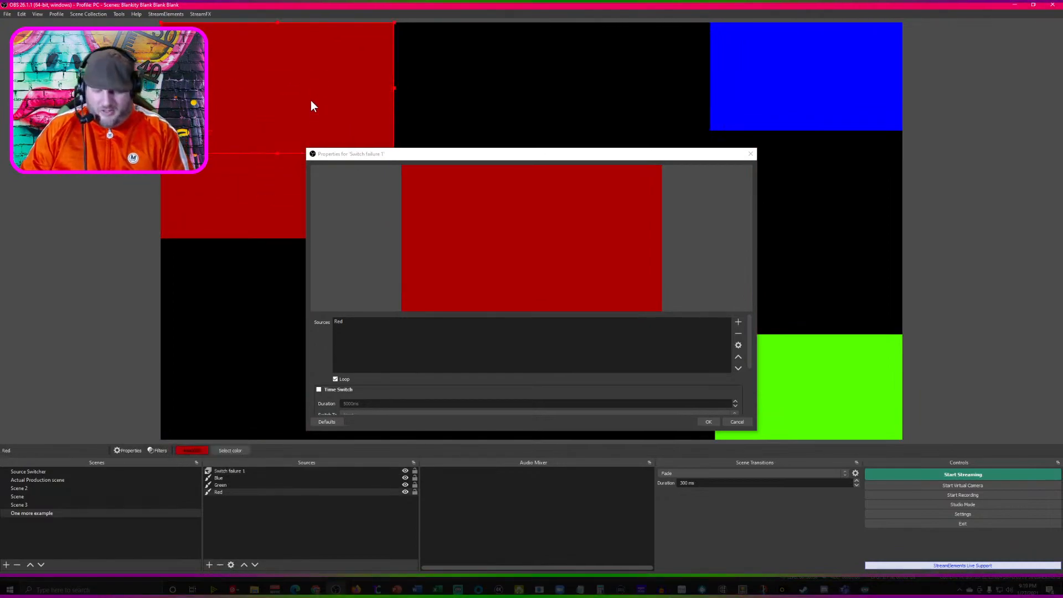
{"action": "key", "text": "Delete"}
{"action": "left_click", "coordinate": [554, 301]}
{"action": "left_click", "coordinate": [799, 77]}
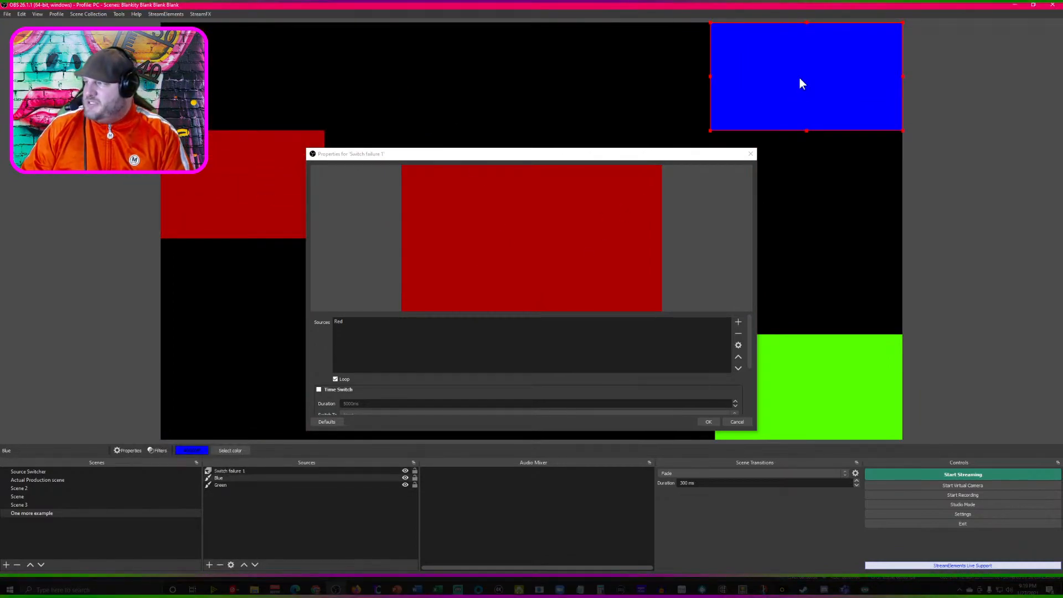
{"action": "key", "text": "Delete"}
{"action": "left_click", "coordinate": [565, 304]}
{"action": "left_click", "coordinate": [849, 367]}
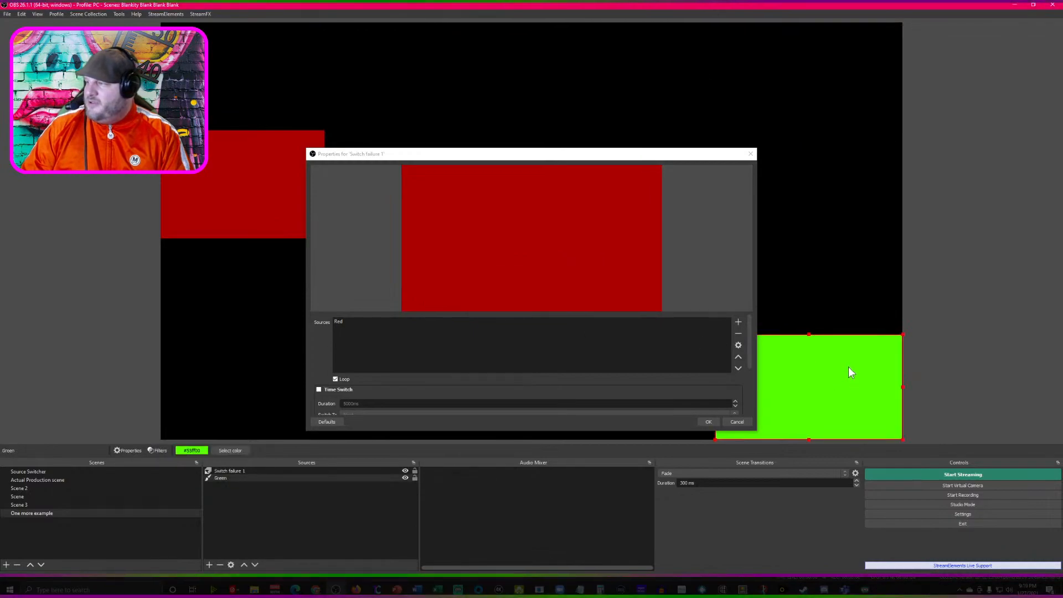
{"action": "key", "text": "Delete"}
{"action": "left_click", "coordinate": [547, 305]}
- Move Switch failure 1 into the canvas's upper-left corner and add Blue and Green to its sources
{"action": "left_click_drag", "start_coordinate": [238, 183], "coordinate": [264, 81]}
{"action": "left_click", "coordinate": [364, 350]}
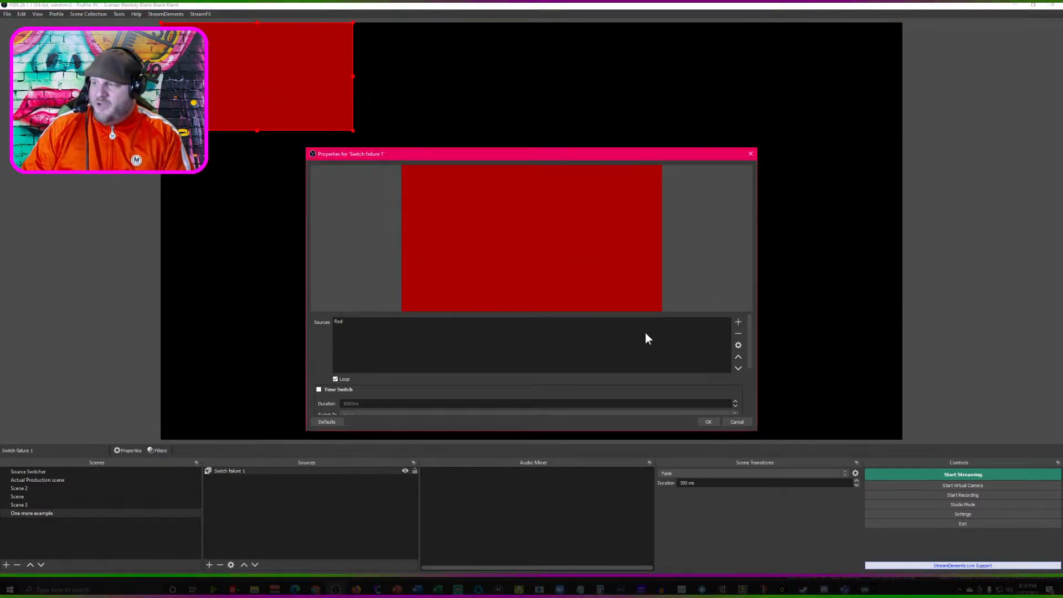
{"action": "left_click", "coordinate": [739, 322]}
{"action": "type", "text": "Blue"}
{"action": "key", "text": "Return"}
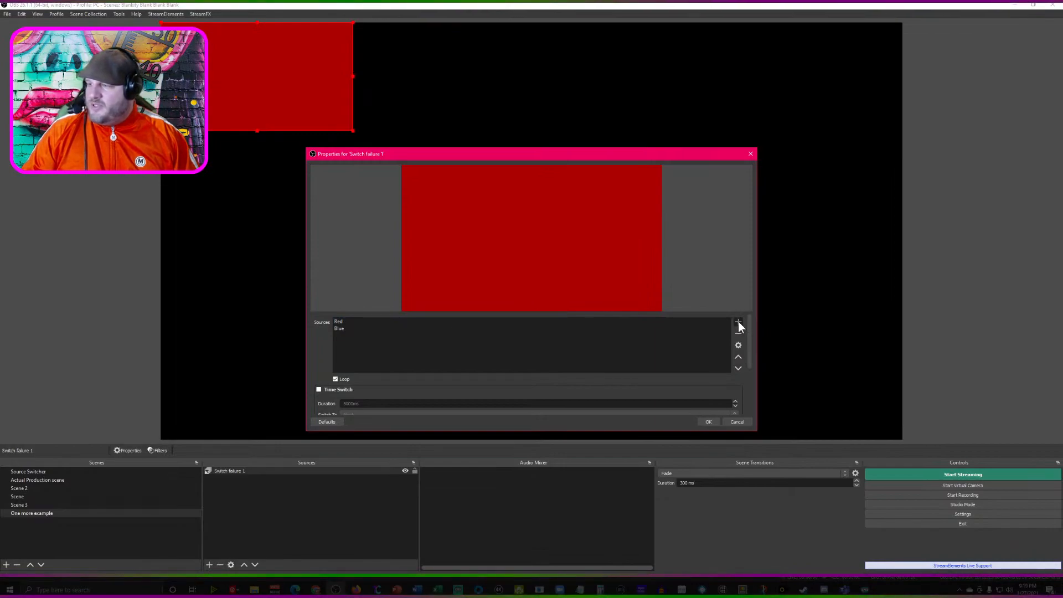
{"action": "left_click", "coordinate": [738, 321]}
{"action": "type", "text": "Green"}
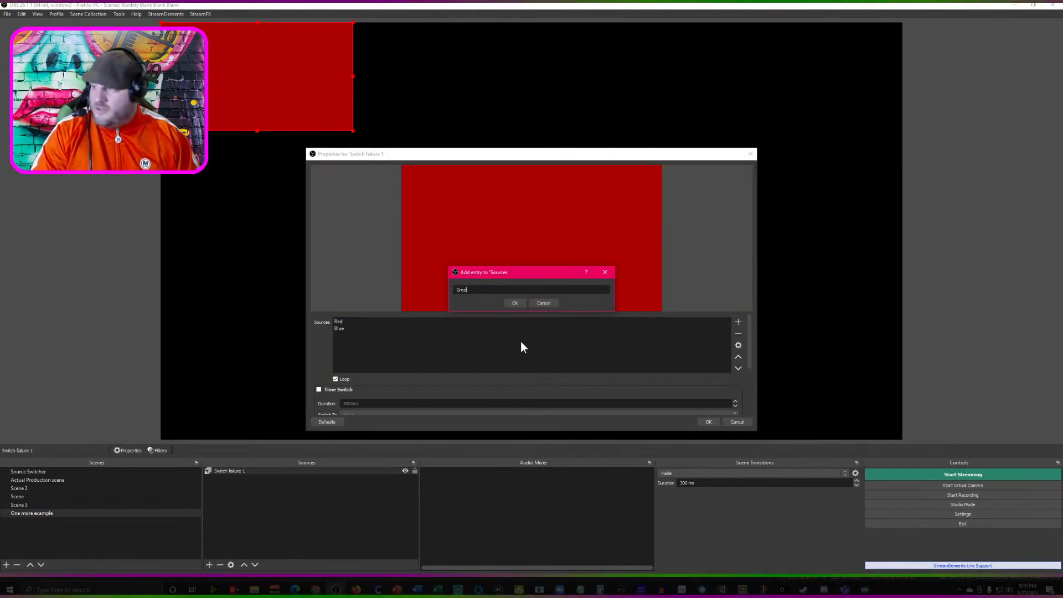
{"action": "key", "text": "Return"}
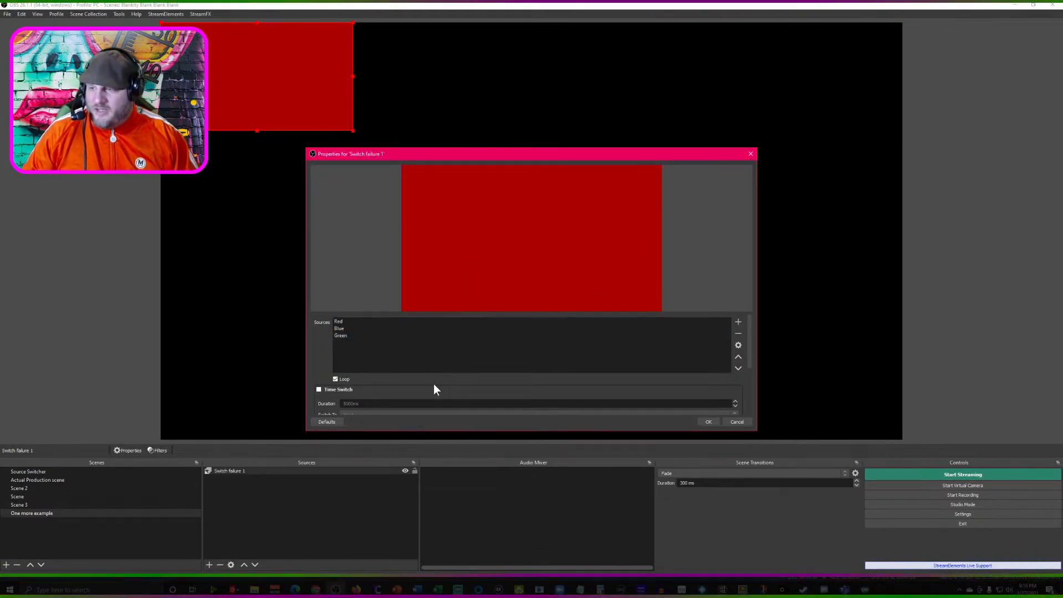
- Change the Blue entry in the sources of Switch failure 1 to "Pink 2"
{"action": "left_click", "coordinate": [358, 329]}
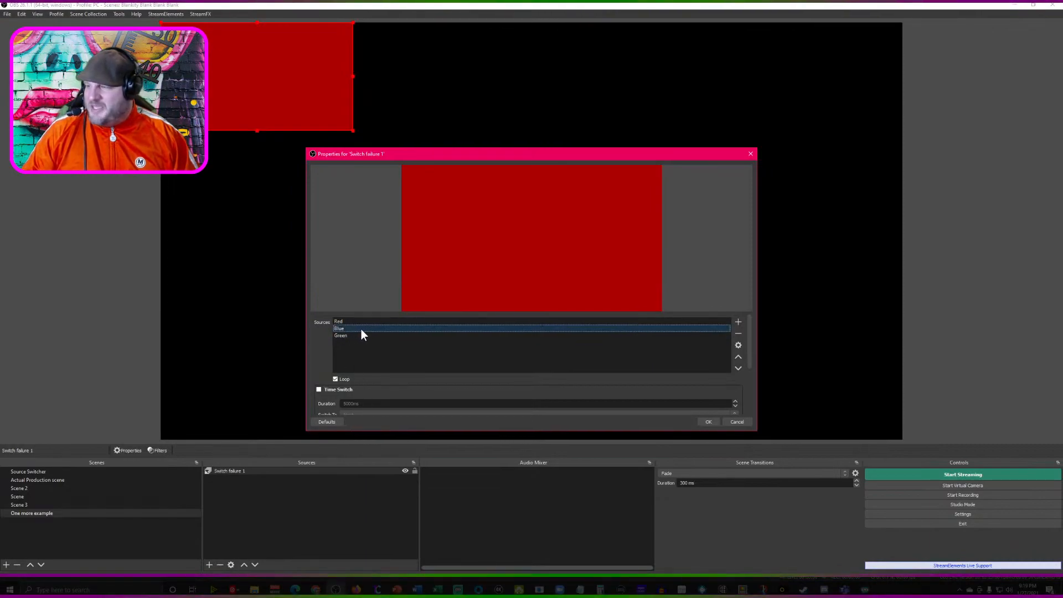
{"action": "left_click", "coordinate": [737, 346]}
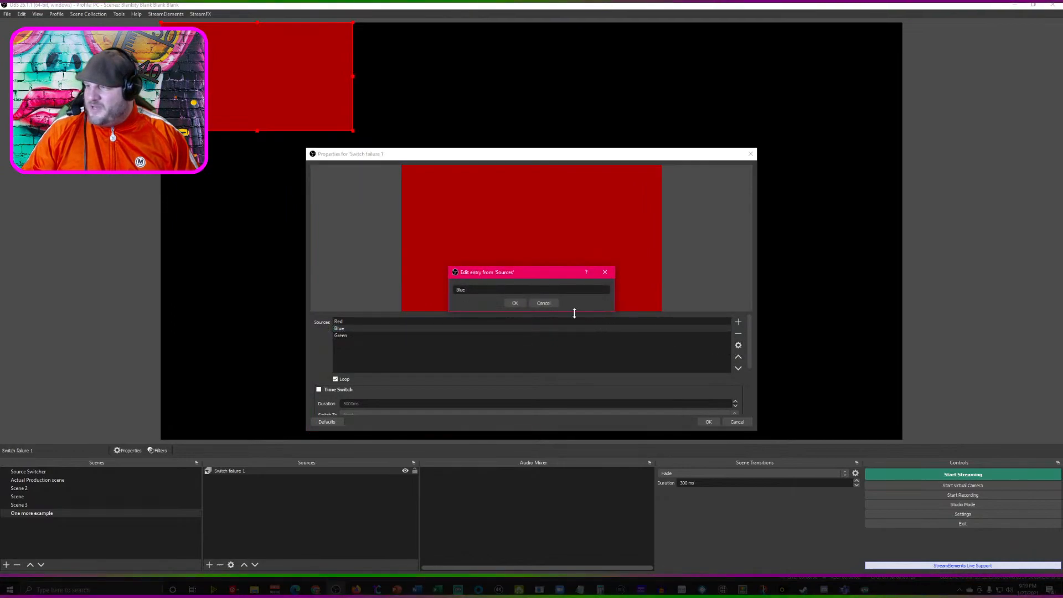
{"action": "left_click_drag", "start_coordinate": [484, 292], "coordinate": [395, 279]}
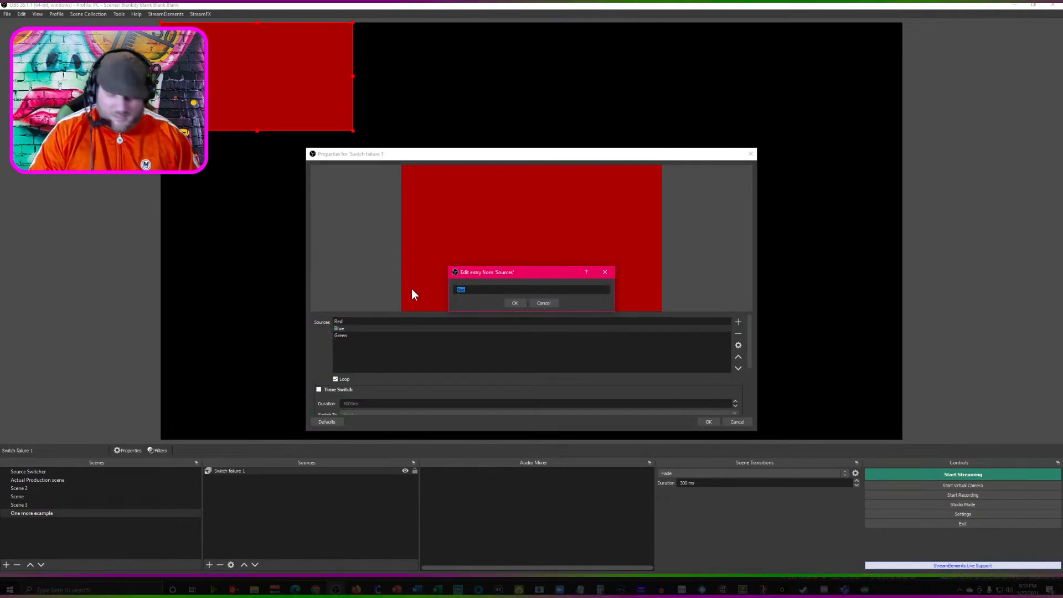
{"action": "type", "text": "Pink"}
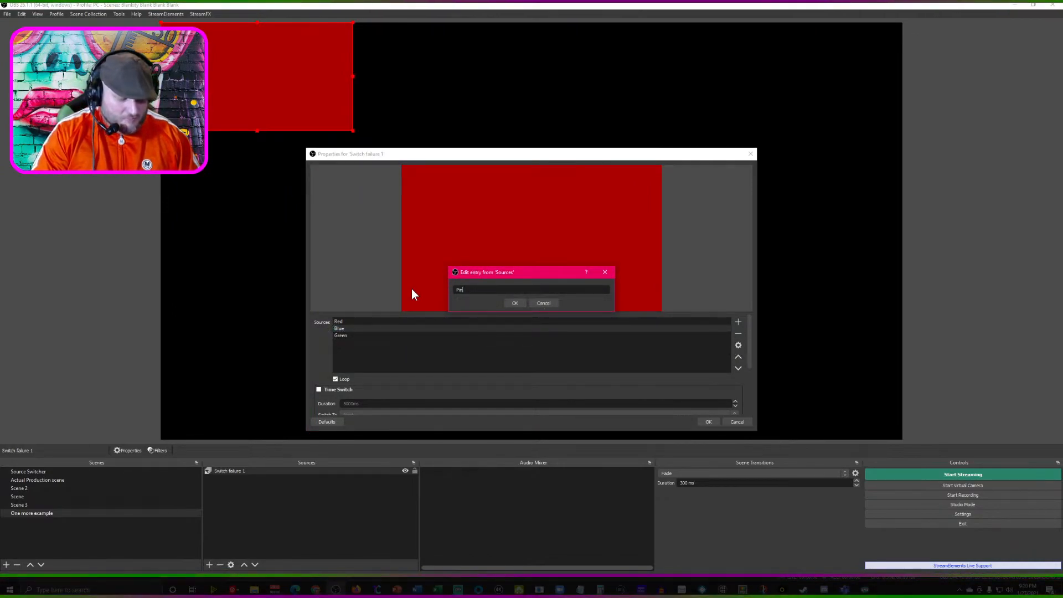
{"action": "type", "text": " 2"}
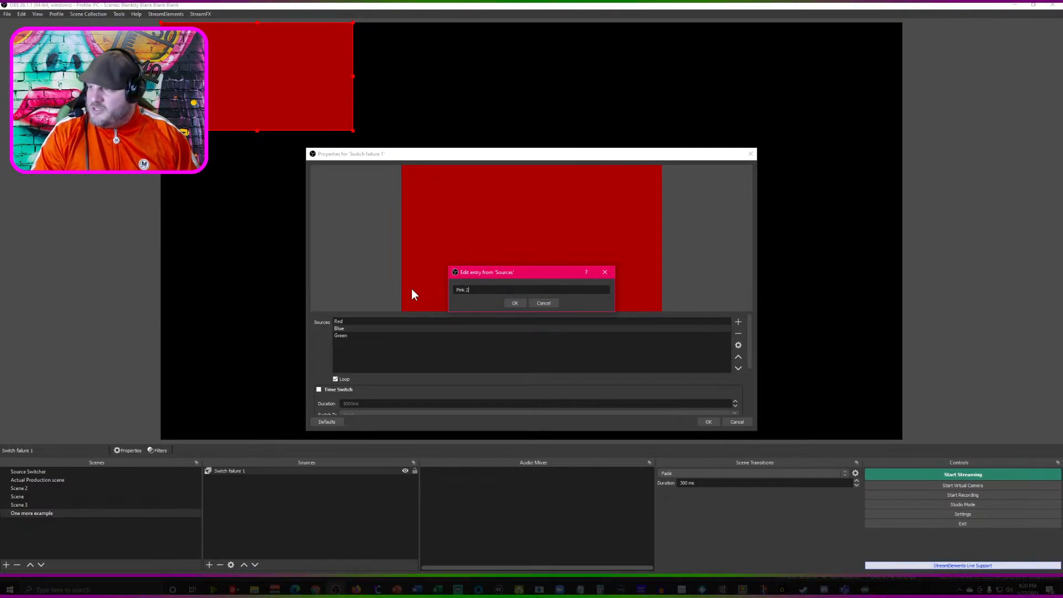
{"action": "left_click", "coordinate": [514, 304]}
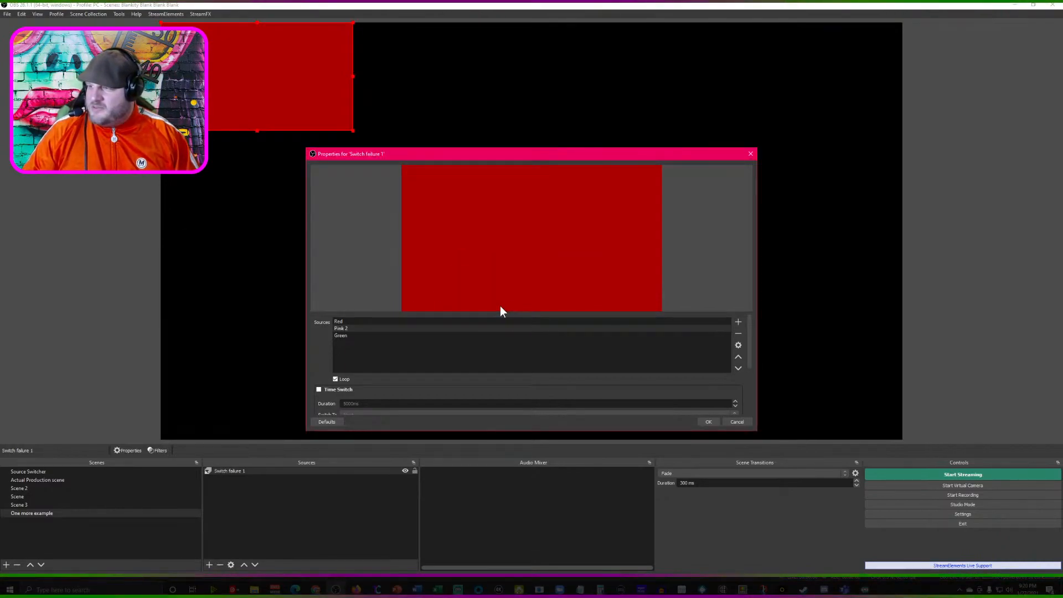
- Enable Time Switch for Switch failure 1, change its Pink 2 entry back to "Blue" and nudge the switcher slightly down on the canvas
{"action": "scroll", "coordinate": [434, 399], "scroll_direction": "down", "scroll_amount": 4}
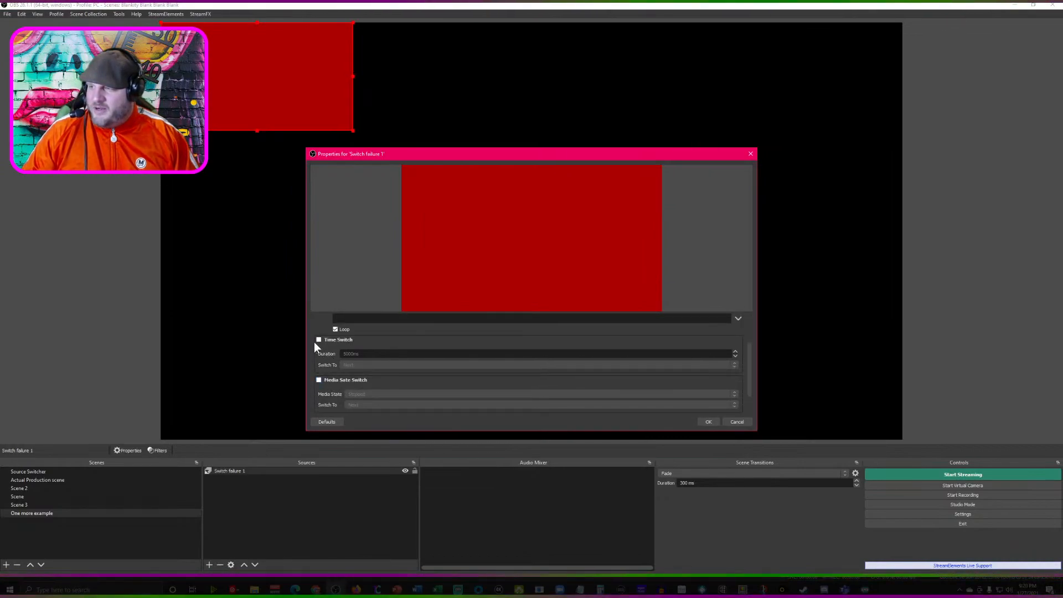
{"action": "left_click", "coordinate": [319, 339]}
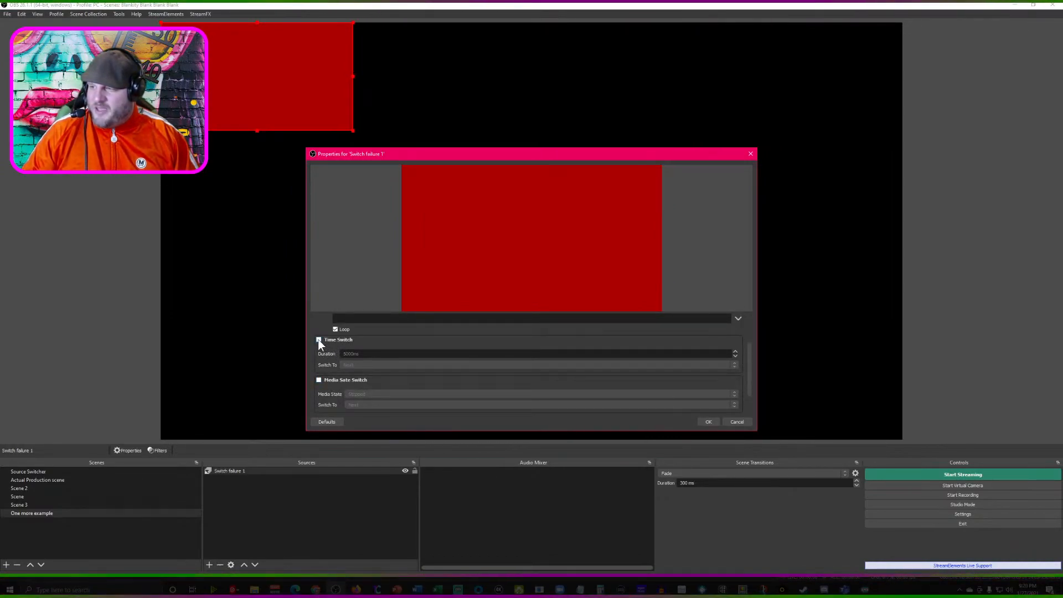
{"action": "scroll", "coordinate": [456, 347], "scroll_direction": "up", "scroll_amount": 3}
{"action": "left_click", "coordinate": [403, 328]}
{"action": "left_click", "coordinate": [738, 345]}
{"action": "type", "text": "Blue"}
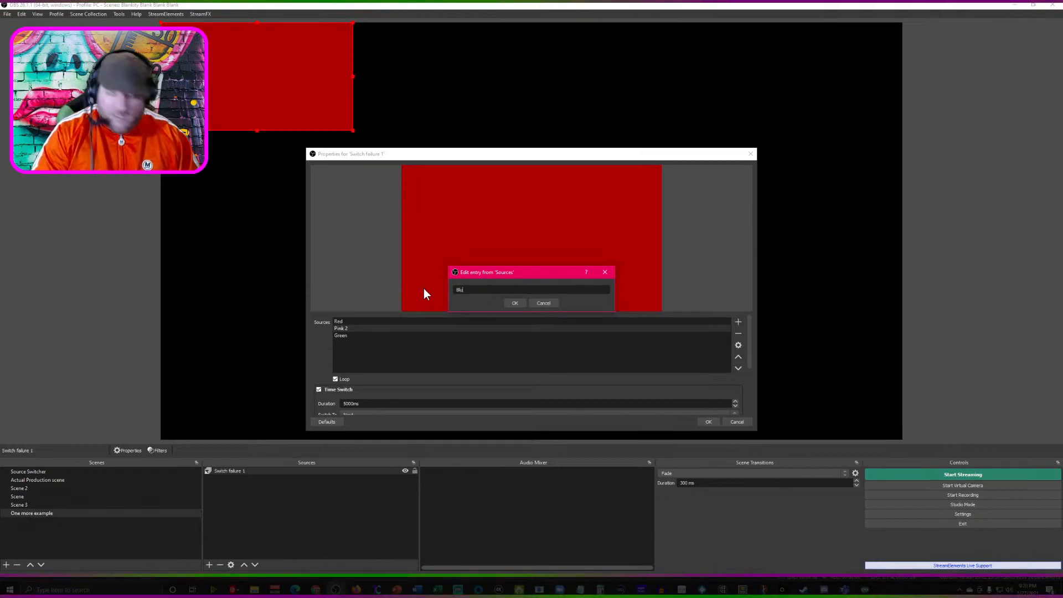
{"action": "left_click", "coordinate": [515, 303]}
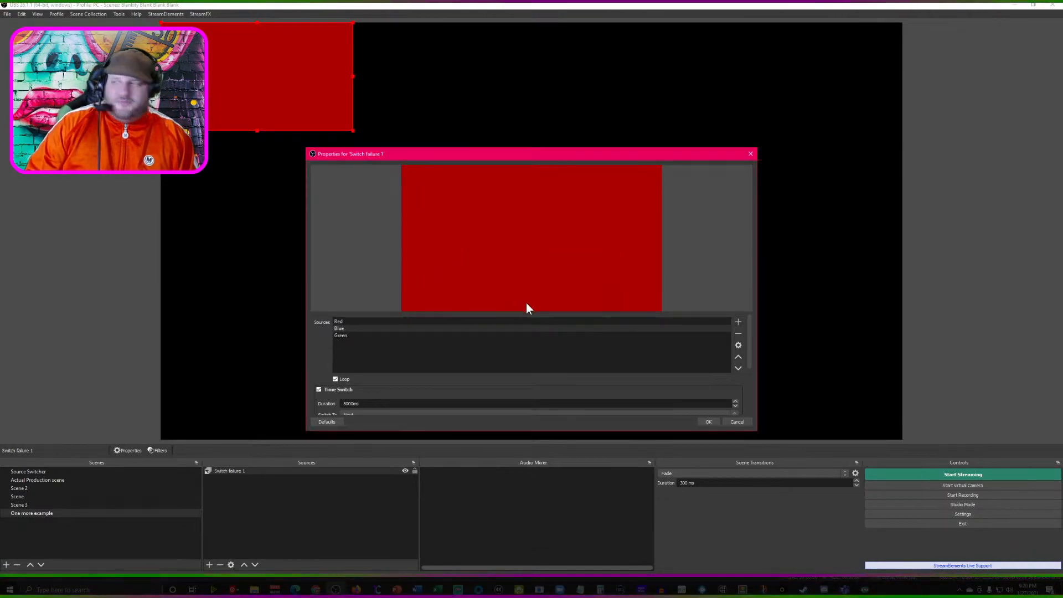
{"action": "left_click", "coordinate": [710, 422]}
{"action": "mouse_move", "coordinate": [287, 103]}
{"action": "left_mouse_down"}
{"action": "mouse_move", "coordinate": [399, 156]}
{"action": "mouse_move", "coordinate": [277, 114]}
{"action": "mouse_move", "coordinate": [280, 97]}
{"action": "left_mouse_up"}
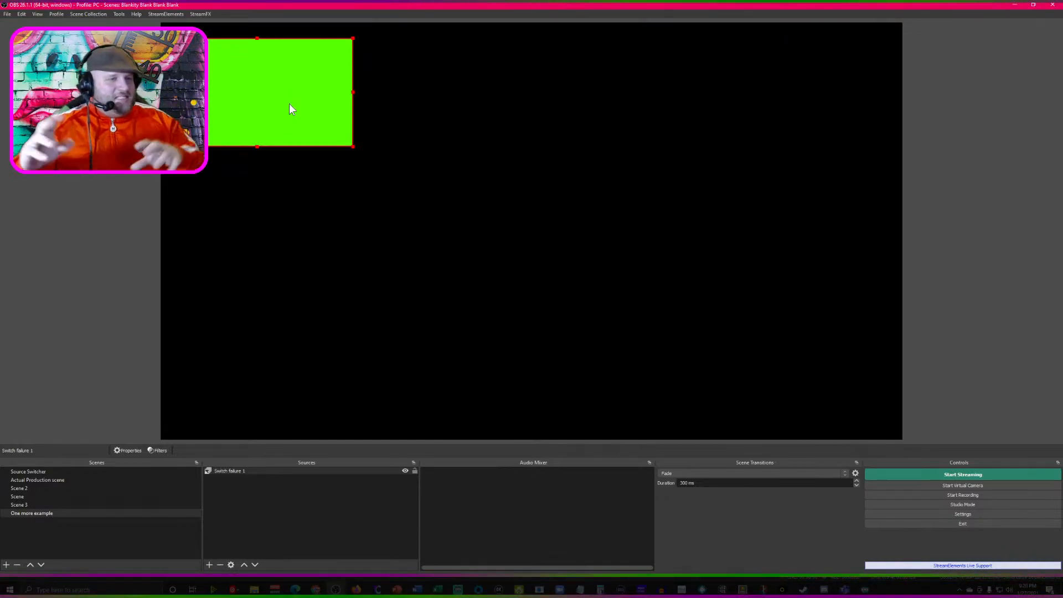
- Shrink Green in Scene into the canvas's upper-left corner and Red in Scene 2 into the upper-right corner
{"action": "left_click", "coordinate": [48, 487]}
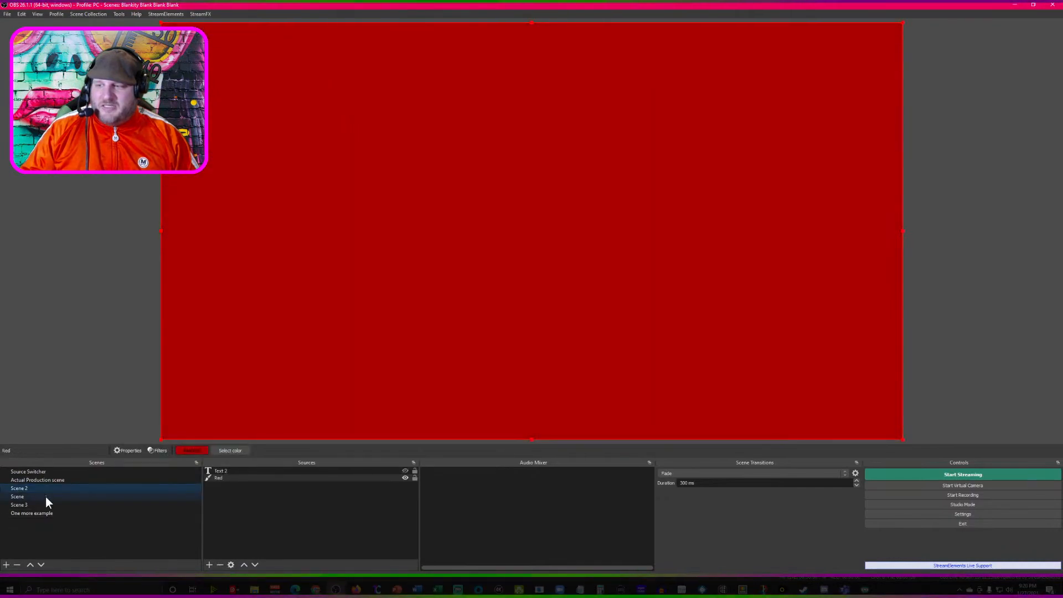
{"action": "left_click", "coordinate": [46, 497]}
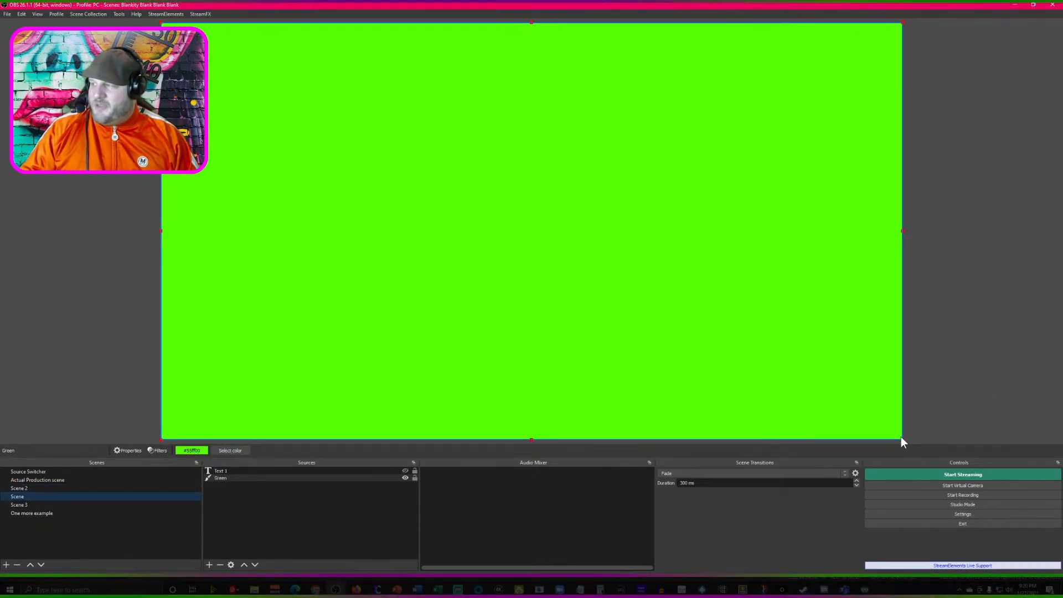
{"action": "left_click_drag", "start_coordinate": [902, 438], "coordinate": [363, 137]}
{"action": "left_click", "coordinate": [64, 489]}
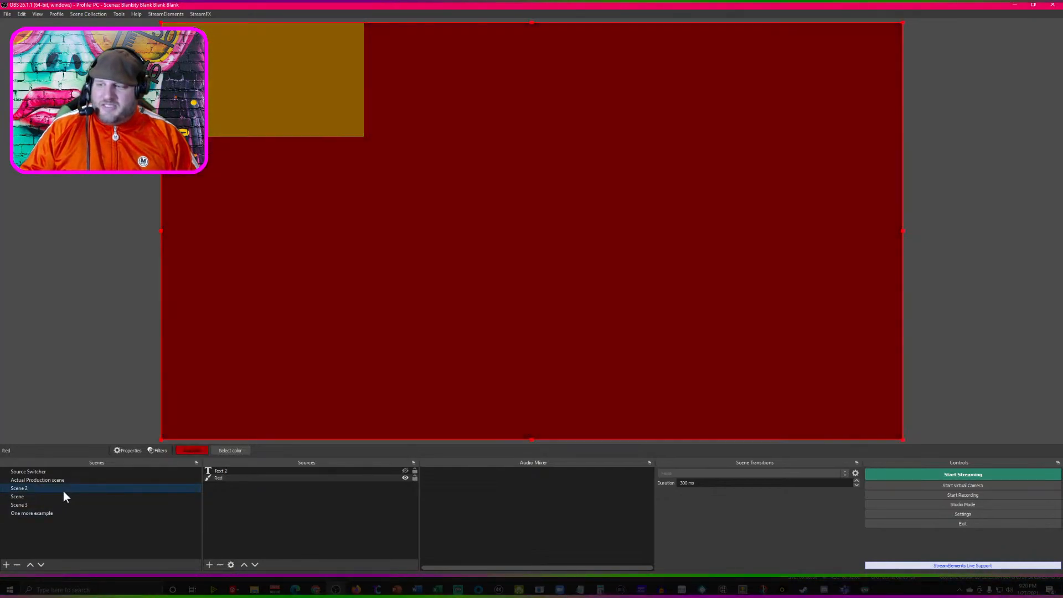
{"action": "left_click_drag", "start_coordinate": [173, 434], "coordinate": [753, 129]}
- Shrink the Blue source in Scene 3 into the canvas's lower-right corner
{"action": "left_click", "coordinate": [40, 505]}
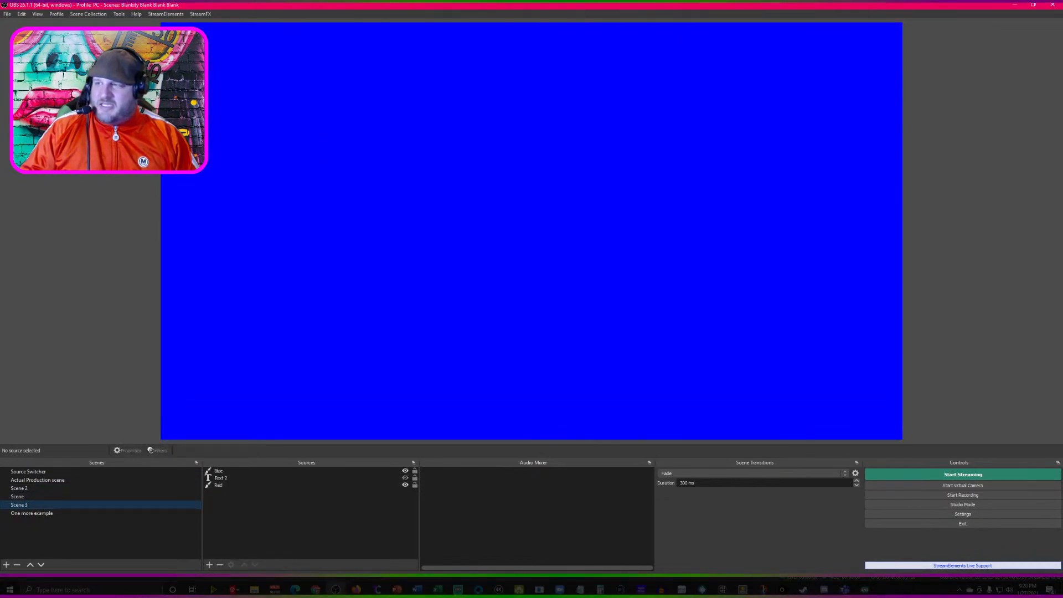
{"action": "left_click", "coordinate": [180, 50]}
{"action": "left_click_drag", "start_coordinate": [161, 24], "coordinate": [747, 326]}
- Delete the Text 2 and Red sources from Scene 3
{"action": "key", "text": "Down"}
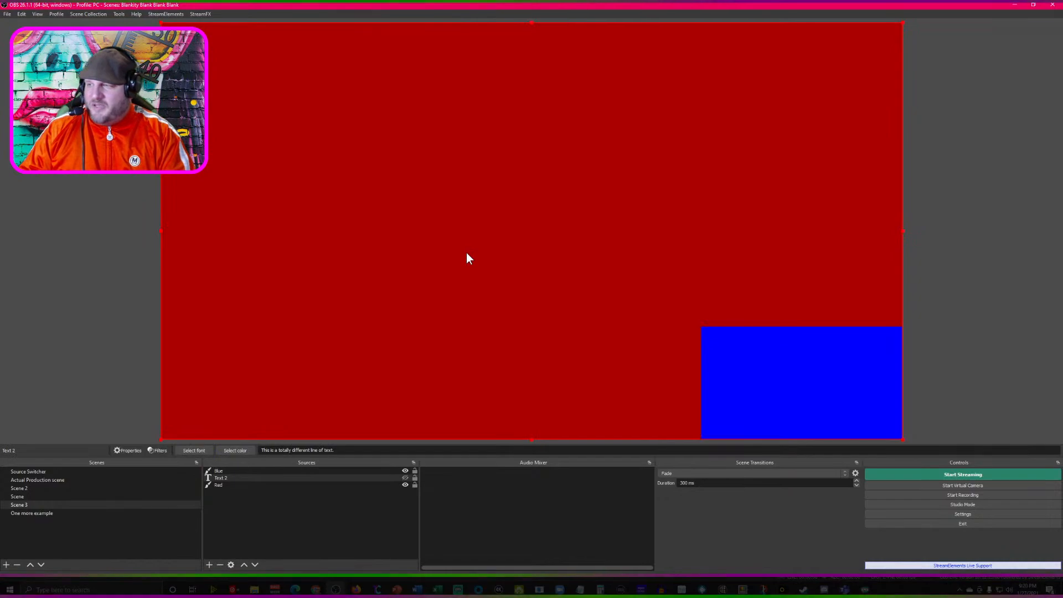
{"action": "key", "text": "Delete"}
{"action": "left_click", "coordinate": [549, 305]}
{"action": "left_click", "coordinate": [523, 304]}
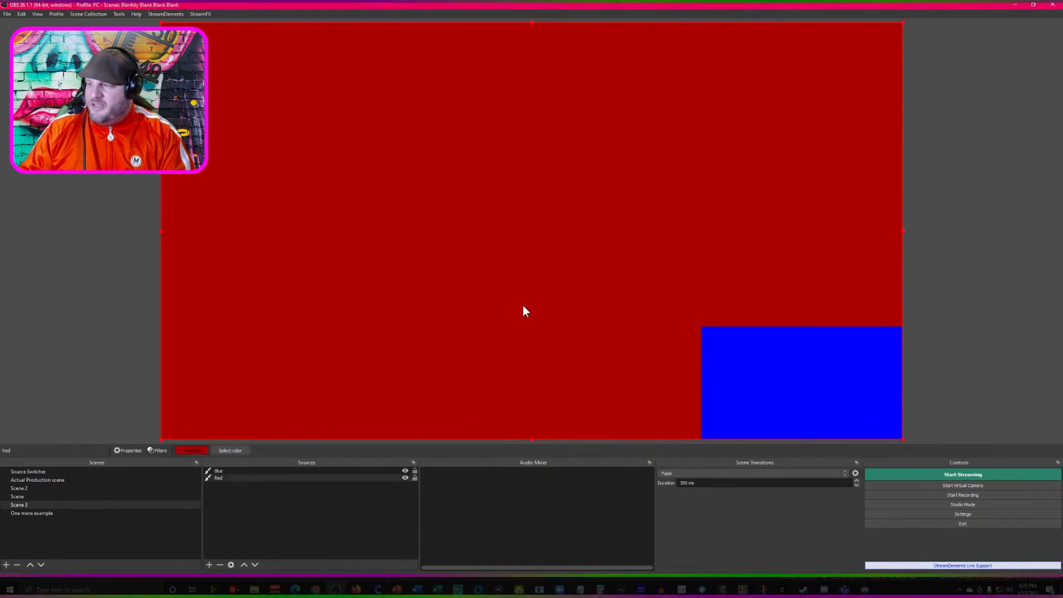
{"action": "key", "text": "Delete"}
{"action": "left_click", "coordinate": [545, 305]}
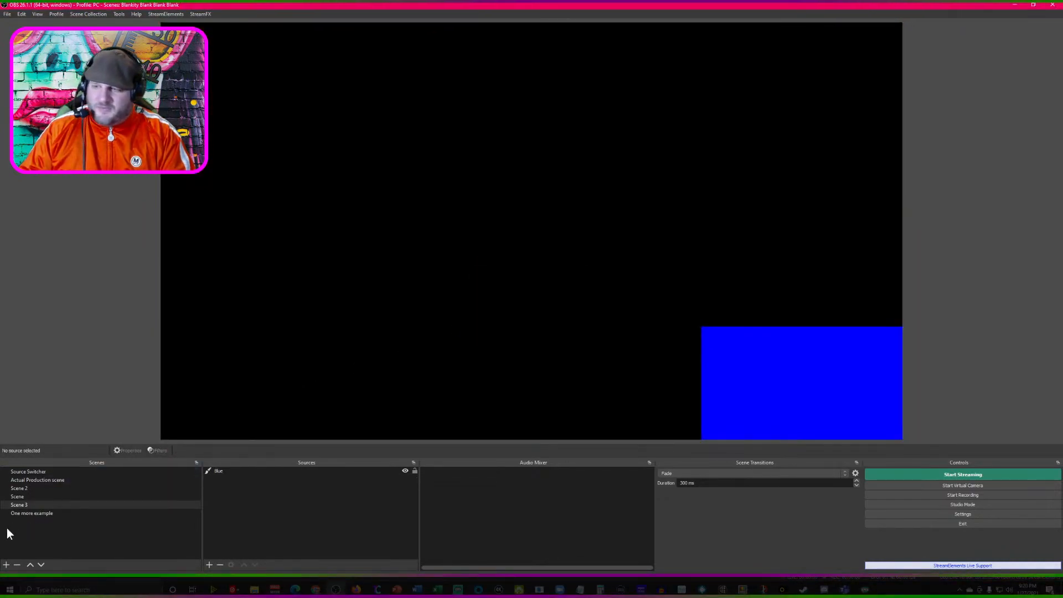
- Remove the Blue, Green and Red entries from the sources of Switch failure 1 in the One more example scene
{"action": "left_click", "coordinate": [41, 512]}
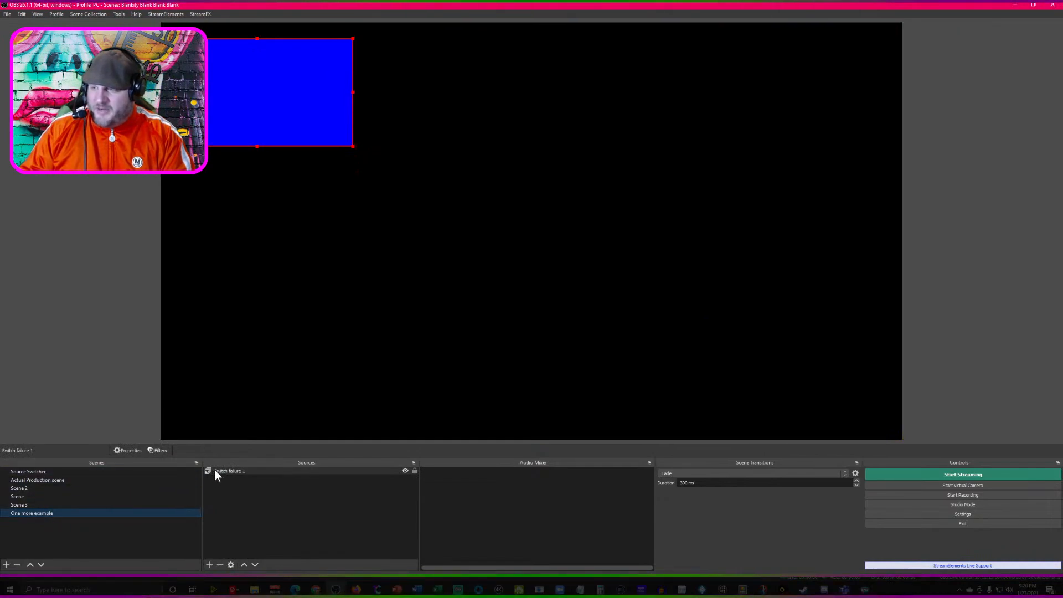
{"action": "right_click", "coordinate": [234, 471]}
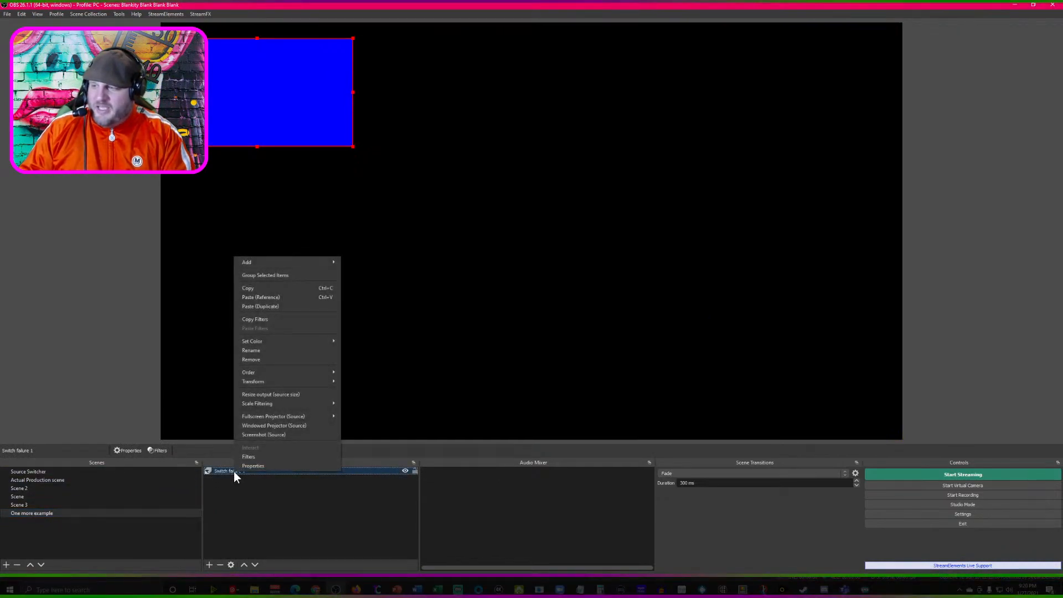
{"action": "left_click", "coordinate": [247, 466]}
{"action": "left_click", "coordinate": [737, 334]}
{"action": "left_click", "coordinate": [636, 328]}
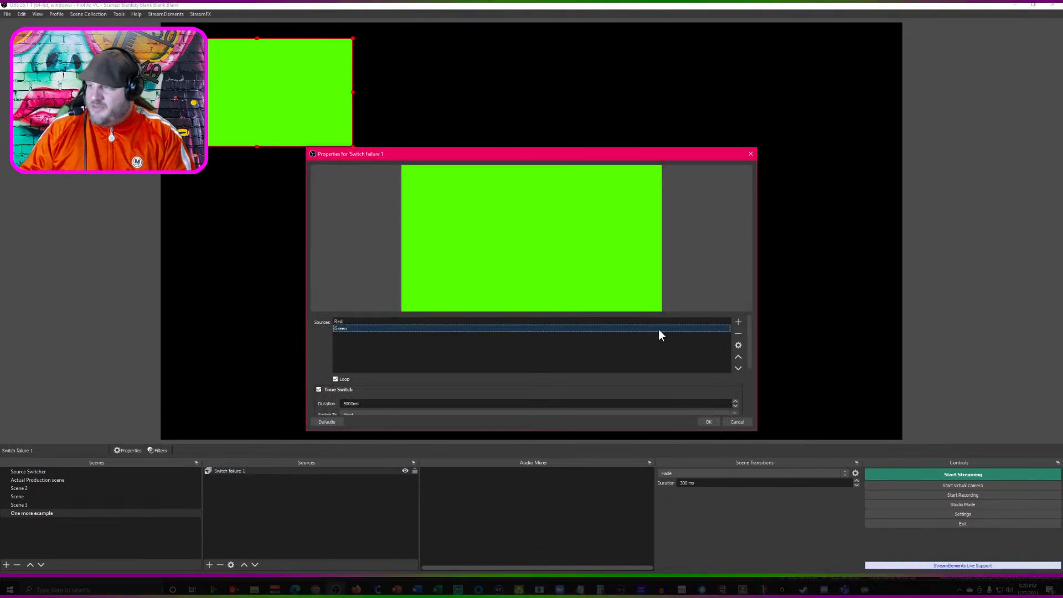
{"action": "left_click", "coordinate": [738, 336]}
{"action": "left_click", "coordinate": [608, 322]}
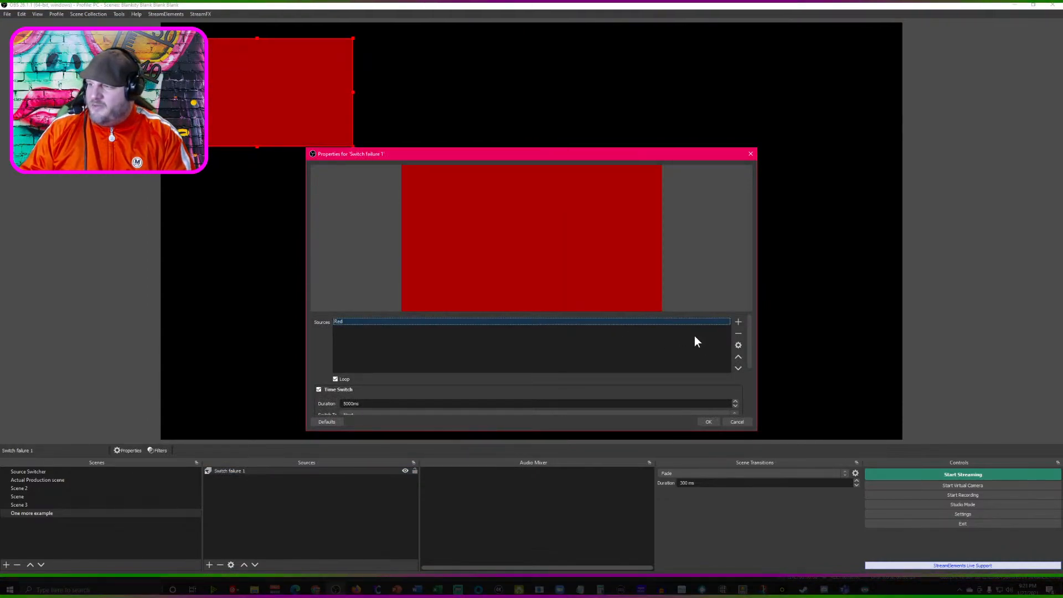
{"action": "left_click", "coordinate": [737, 335]}
- Add Scene, Scene 2 and Scene 3 to the sources of Switch failure 1 and fit the switcher to the whole canvas
{"action": "left_click", "coordinate": [738, 322]}
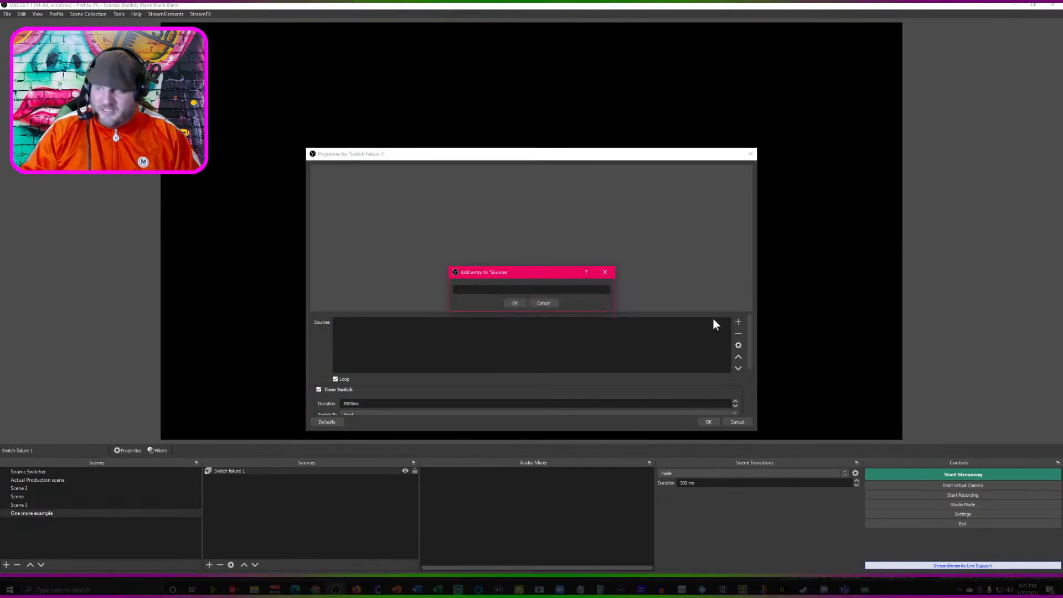
{"action": "type", "text": "Scene"}
{"action": "key", "text": "Return"}
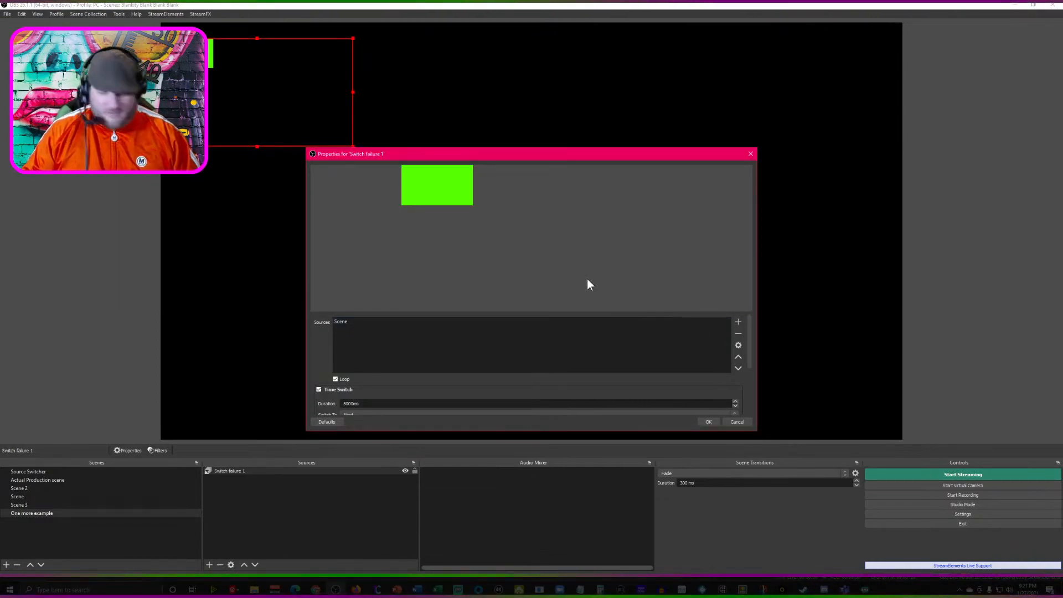
{"action": "left_click", "coordinate": [738, 322]}
{"action": "type", "text": "Scene 2"}
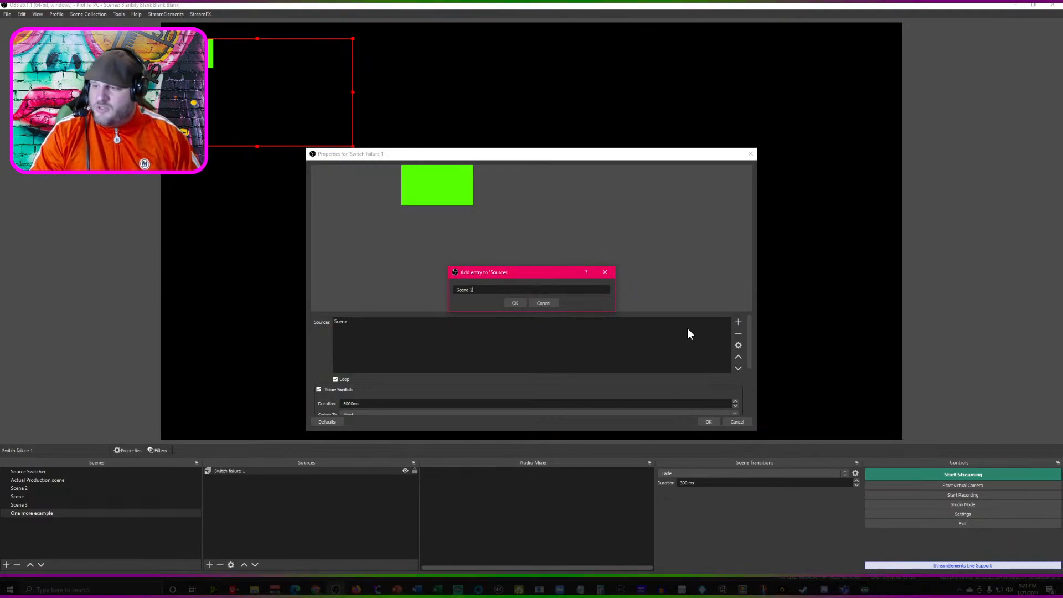
{"action": "key", "text": "Return"}
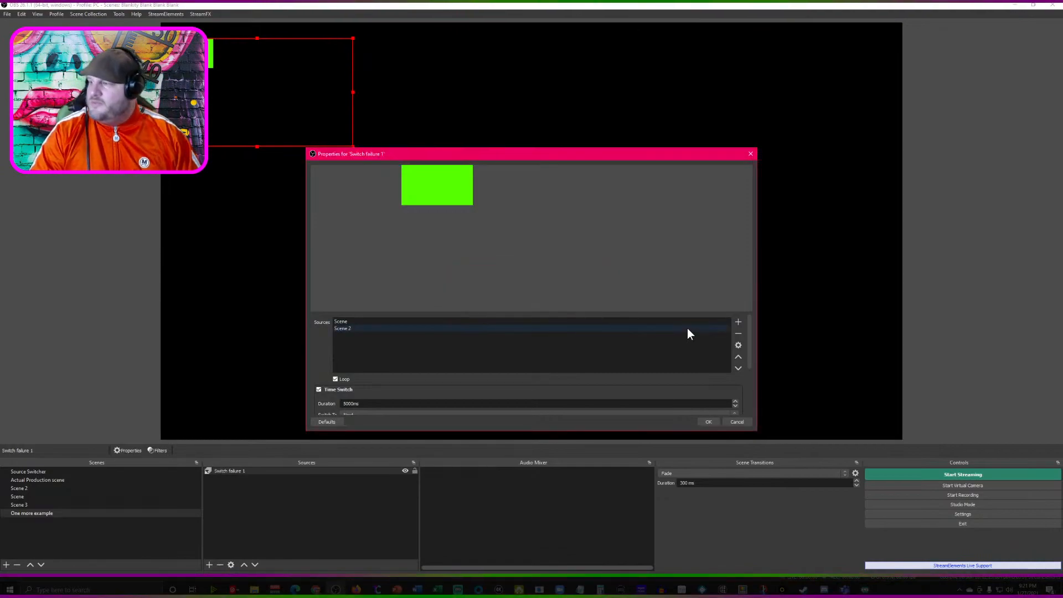
{"action": "left_click", "coordinate": [736, 324]}
{"action": "type", "text": "Scene 3"}
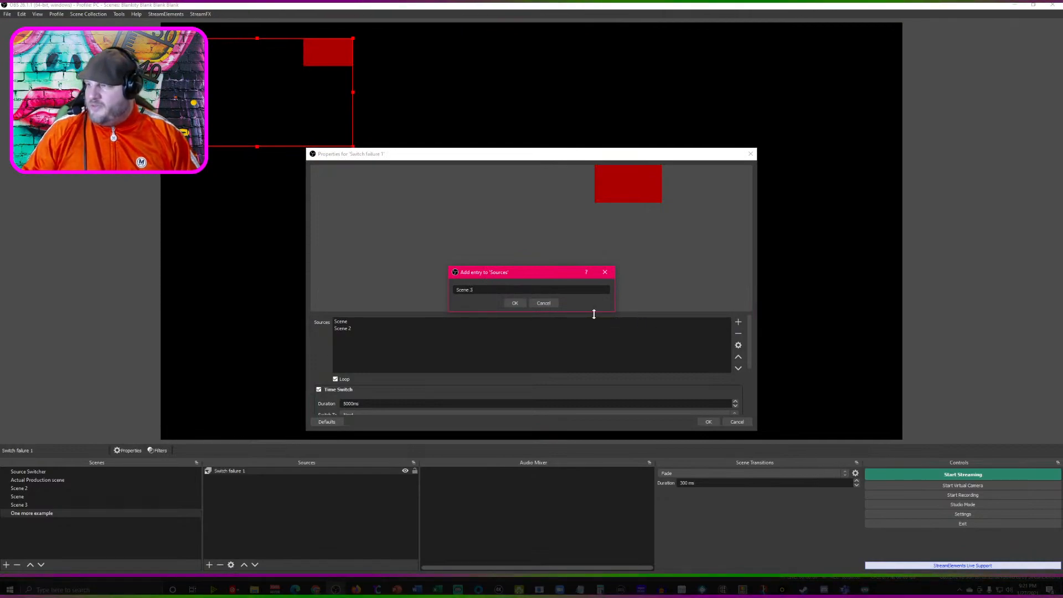
{"action": "left_click", "coordinate": [513, 304]}
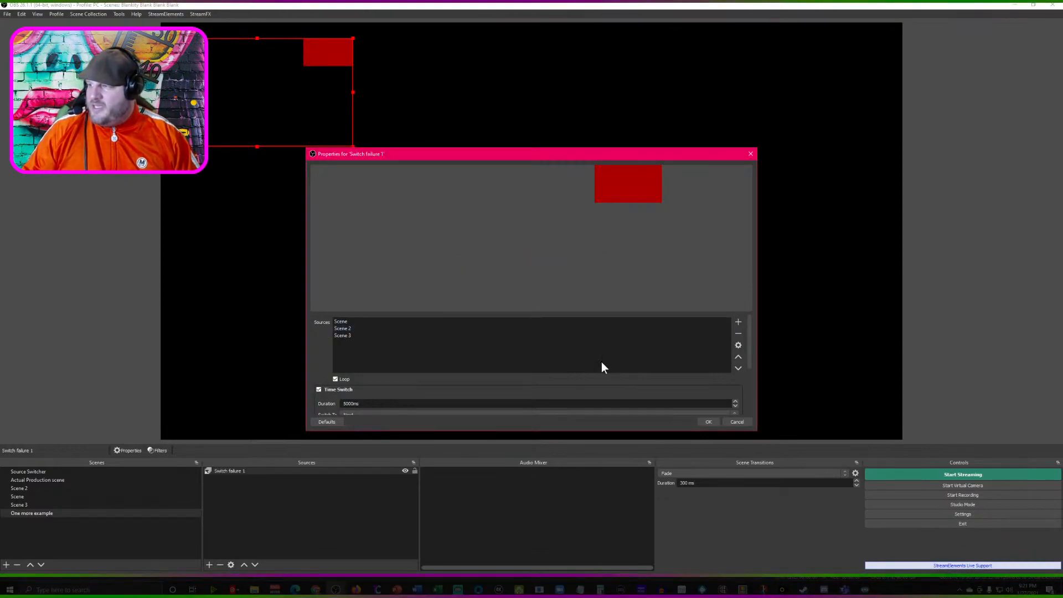
{"action": "left_click", "coordinate": [708, 422]}
{"action": "left_click", "coordinate": [244, 79]}
{"action": "key", "text": "ctrl+f"}
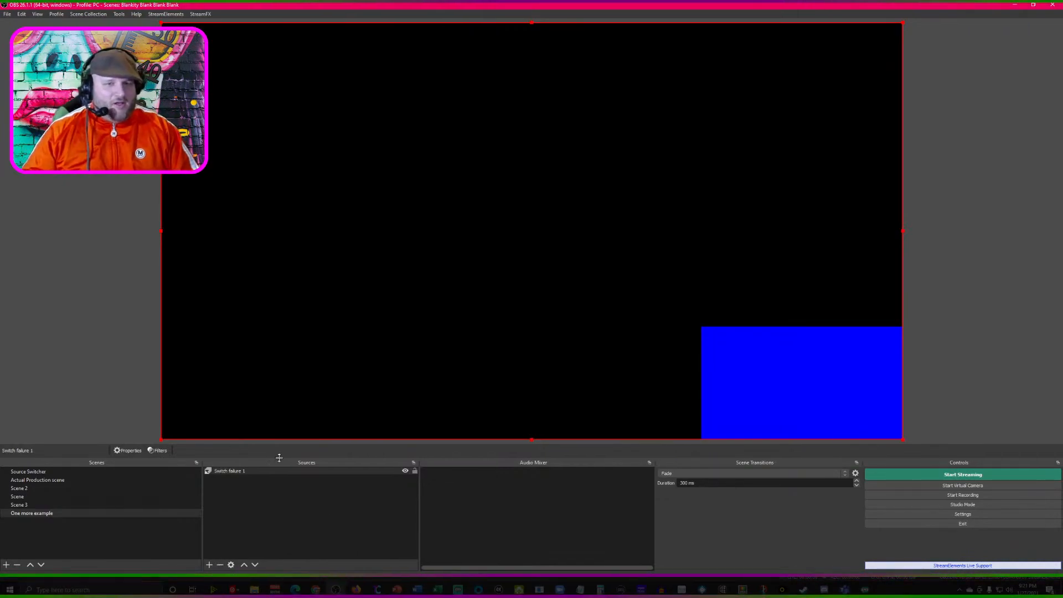
- Set the transition type of Switch failure 1 to Motion and apply the change
{"action": "right_click", "coordinate": [230, 473]}
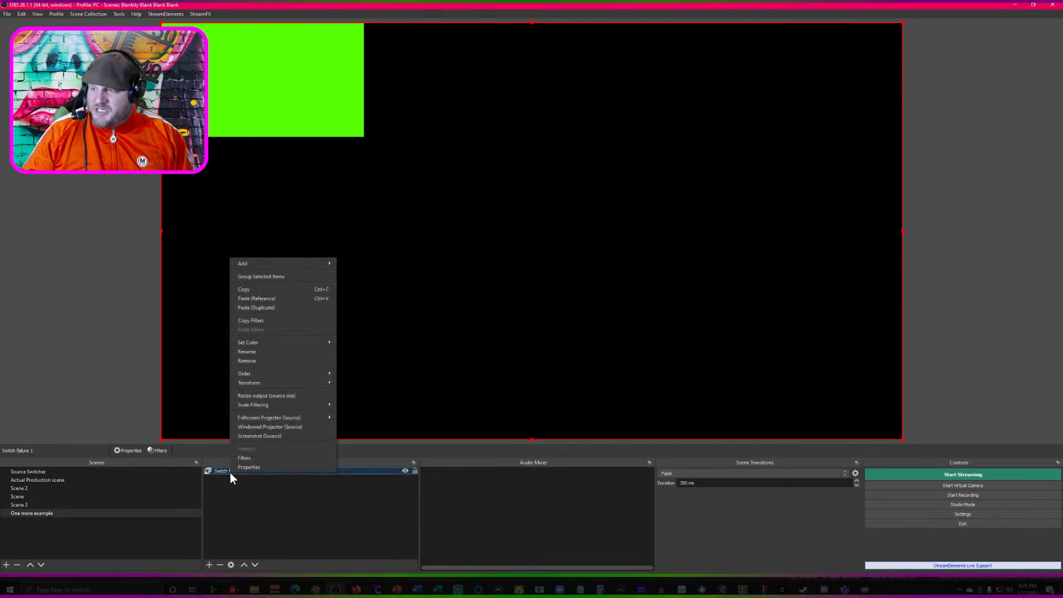
{"action": "left_click", "coordinate": [241, 468]}
{"action": "scroll", "coordinate": [394, 388], "scroll_direction": "down", "scroll_amount": 5}
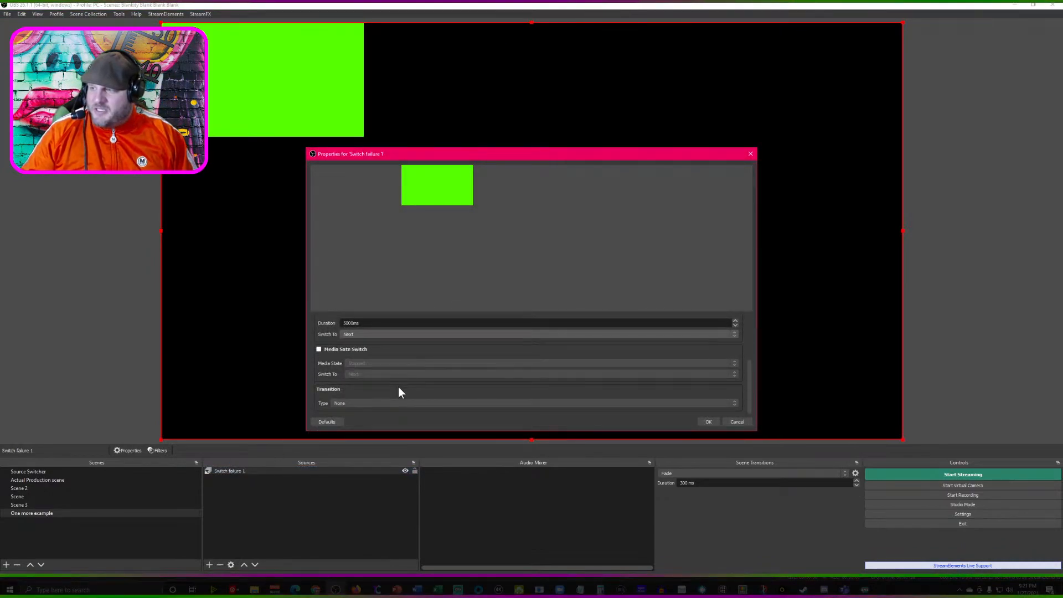
{"action": "left_click", "coordinate": [391, 334]}
{"action": "left_click", "coordinate": [391, 334]}
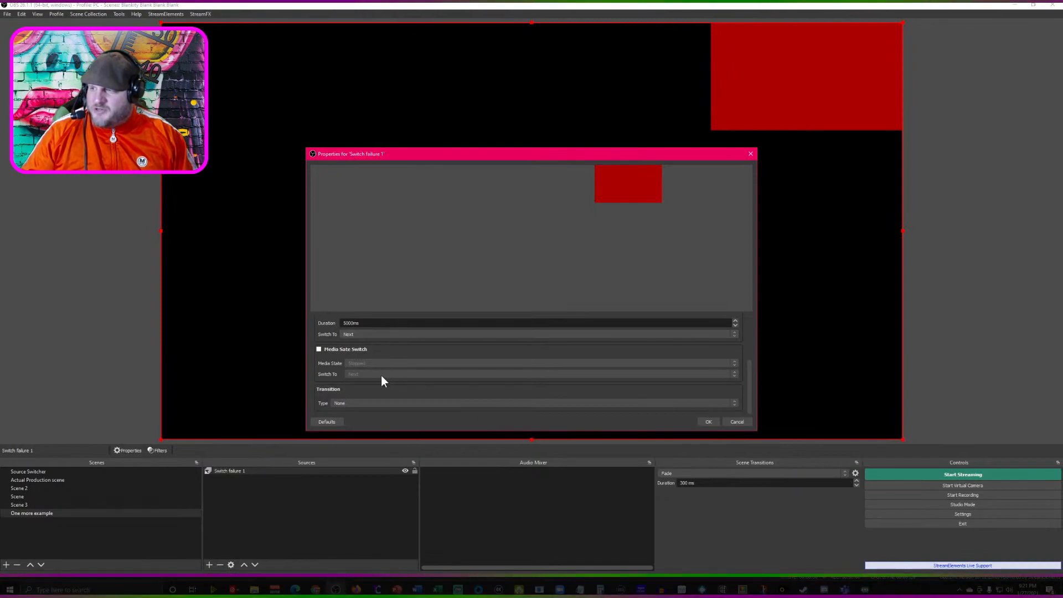
{"action": "left_click", "coordinate": [360, 403]}
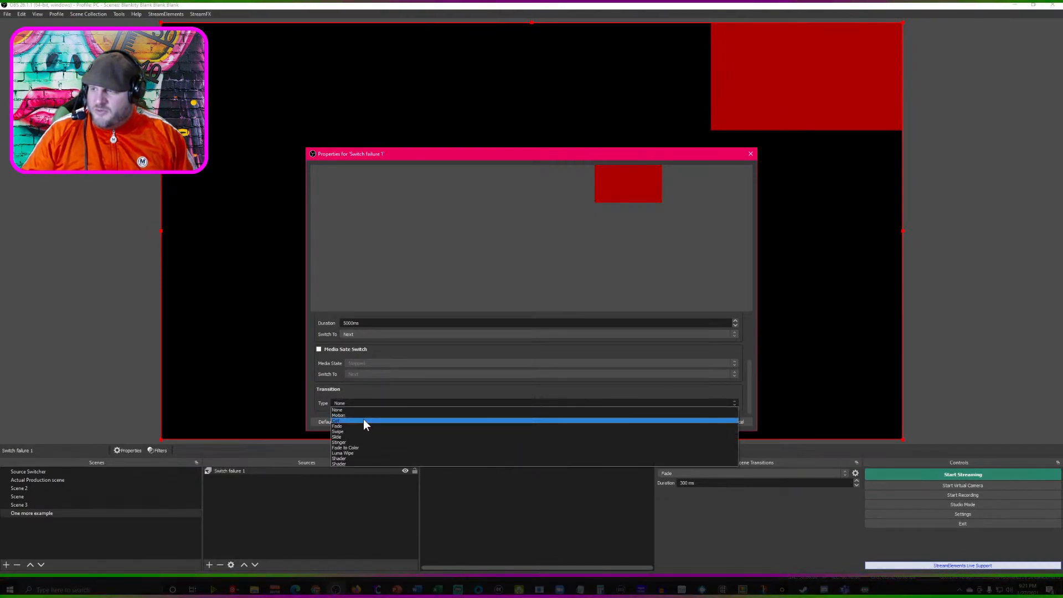
{"action": "left_click", "coordinate": [364, 415]}
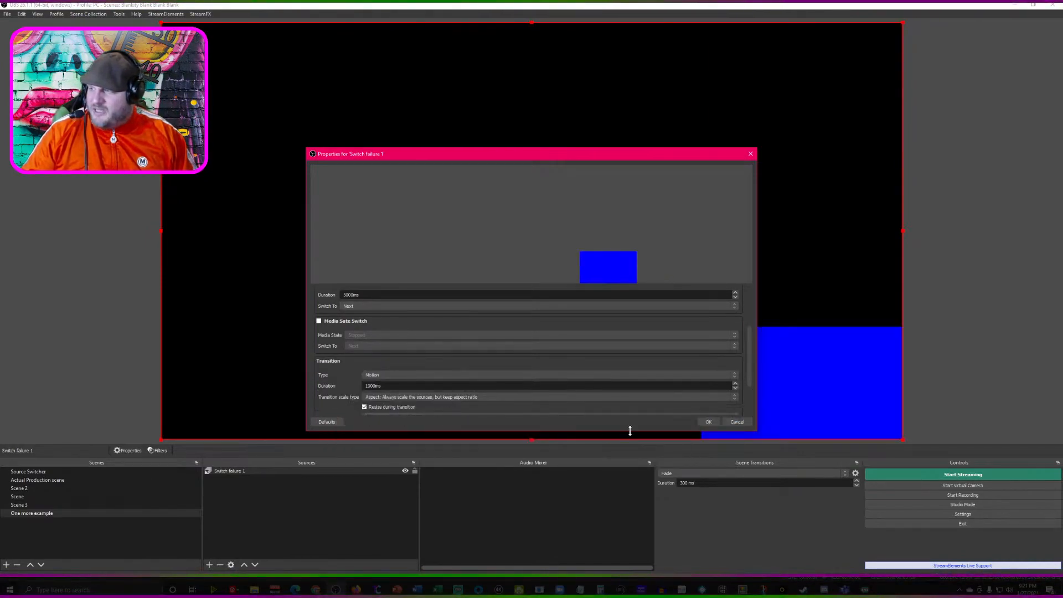
{"action": "left_click", "coordinate": [708, 423]}
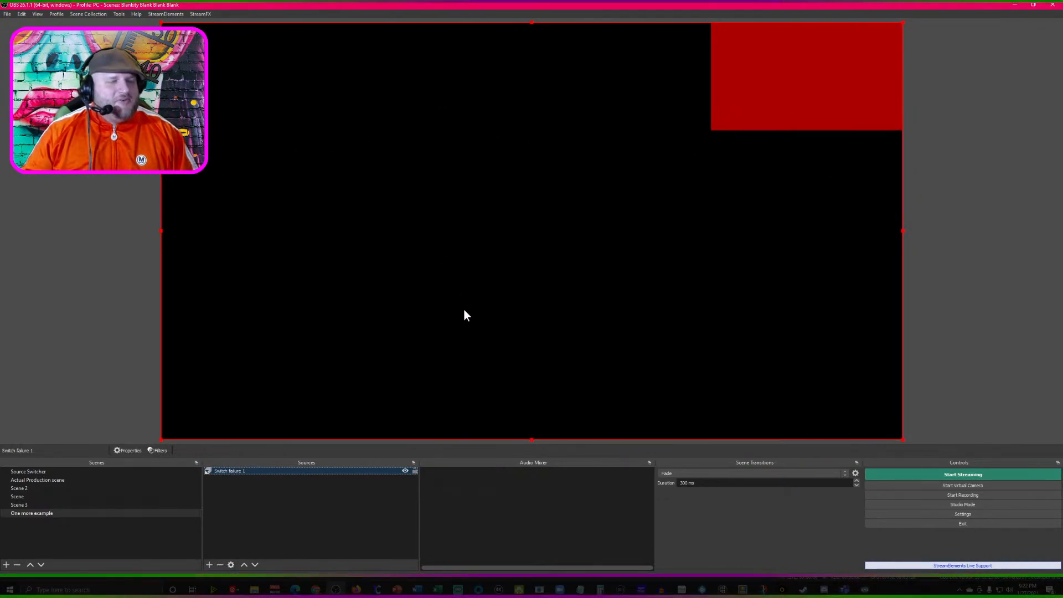
- Change the transition type of Switch failure 1 to Luma Wipe and apply the change
{"action": "right_click", "coordinate": [238, 474]}
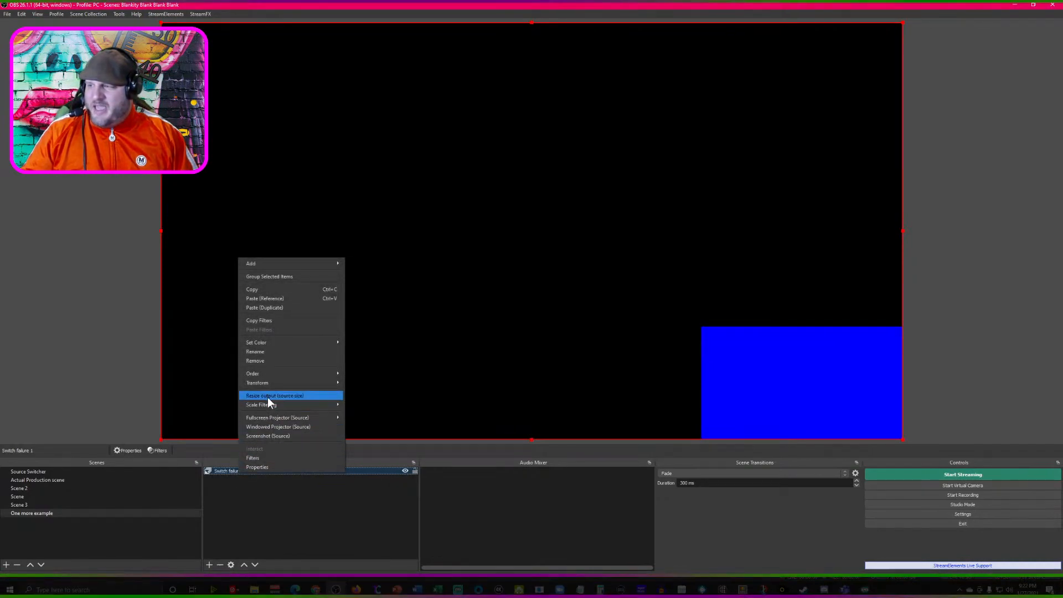
{"action": "left_click", "coordinate": [257, 466]}
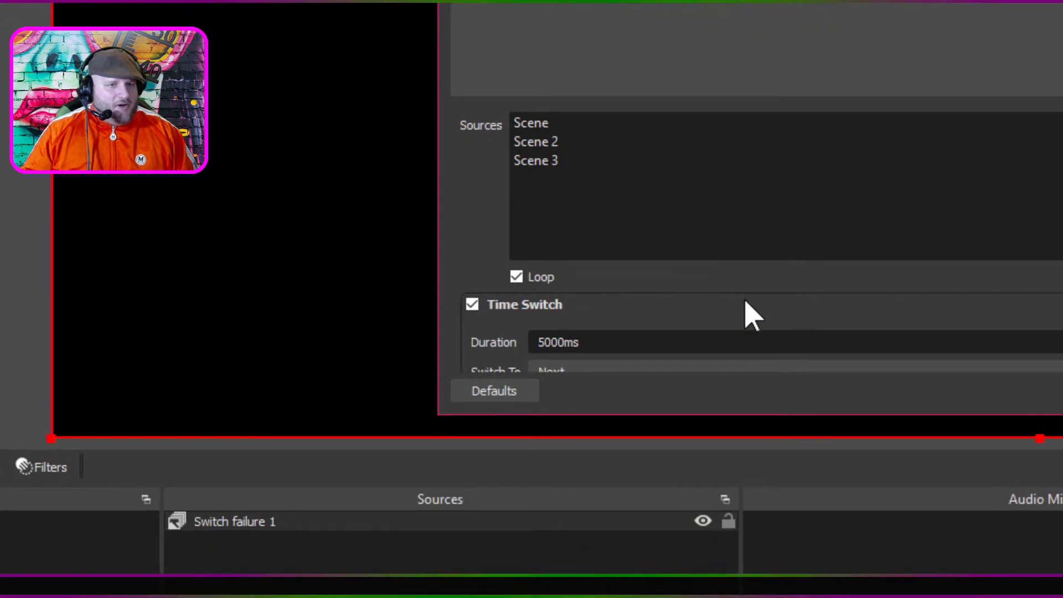
{"action": "scroll", "coordinate": [422, 389], "scroll_direction": "down", "scroll_amount": 5}
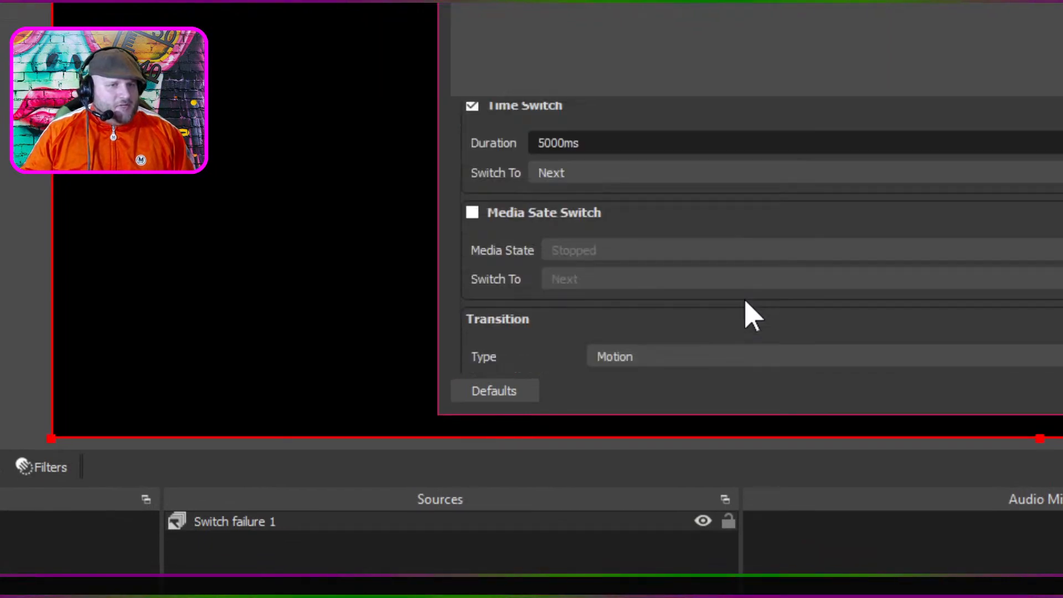
{"action": "scroll", "coordinate": [746, 303], "scroll_direction": "down", "scroll_amount": 2}
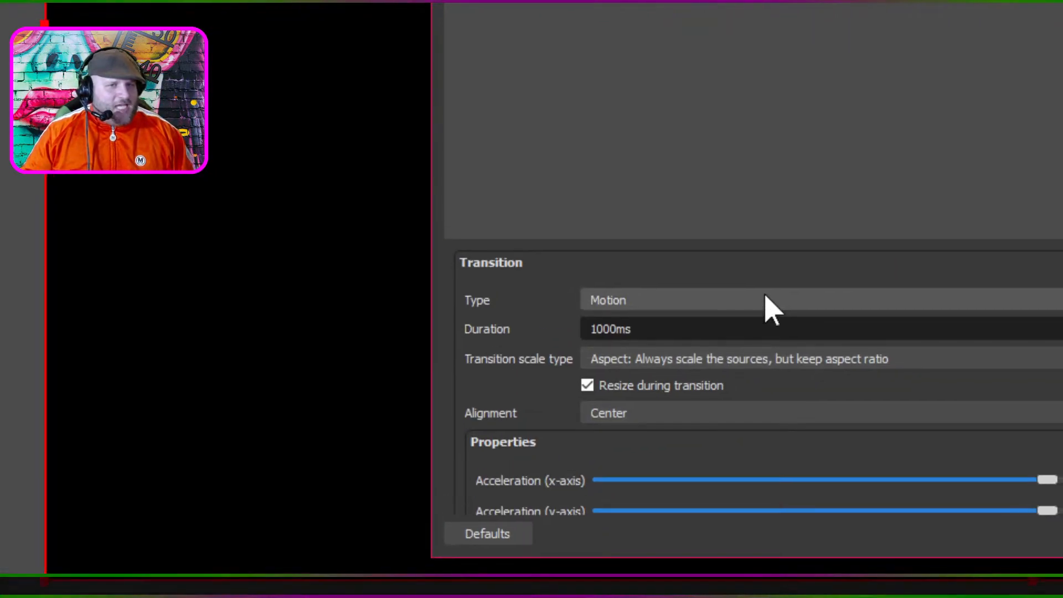
{"action": "left_click", "coordinate": [766, 301]}
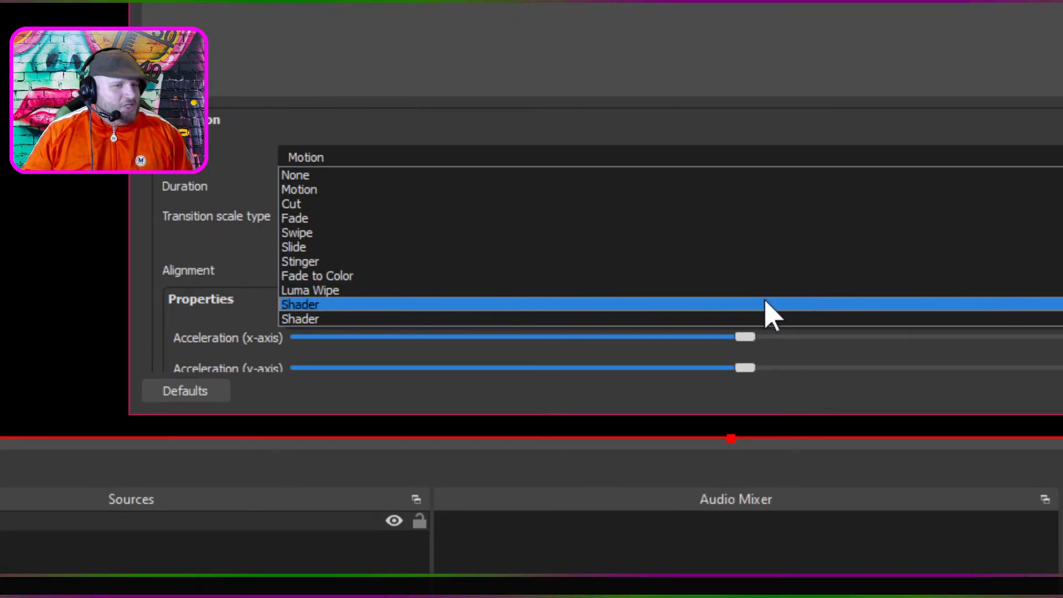
{"action": "left_click", "coordinate": [758, 299]}
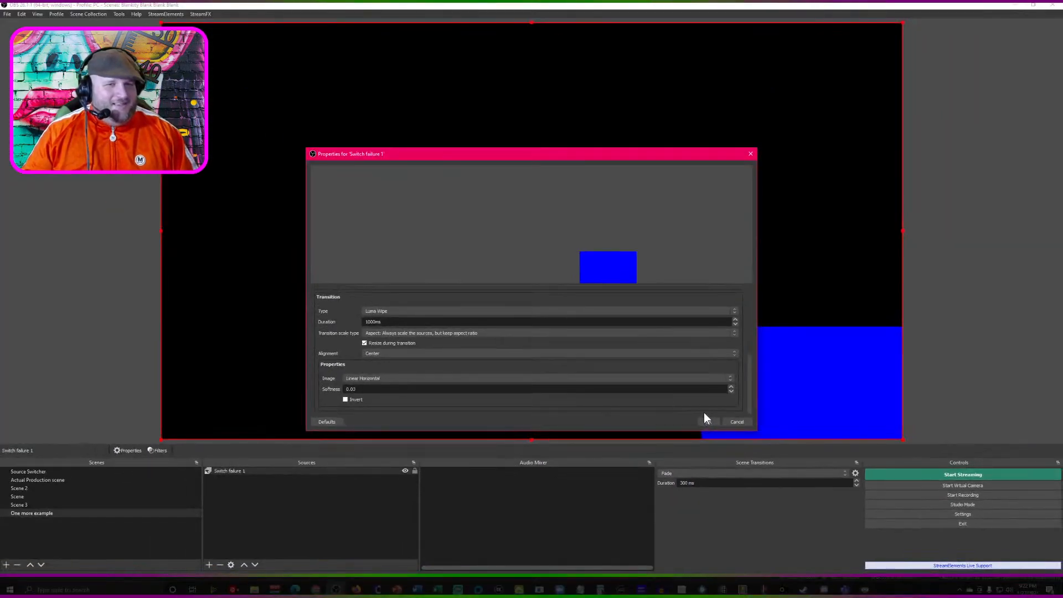
{"action": "left_click", "coordinate": [708, 421]}
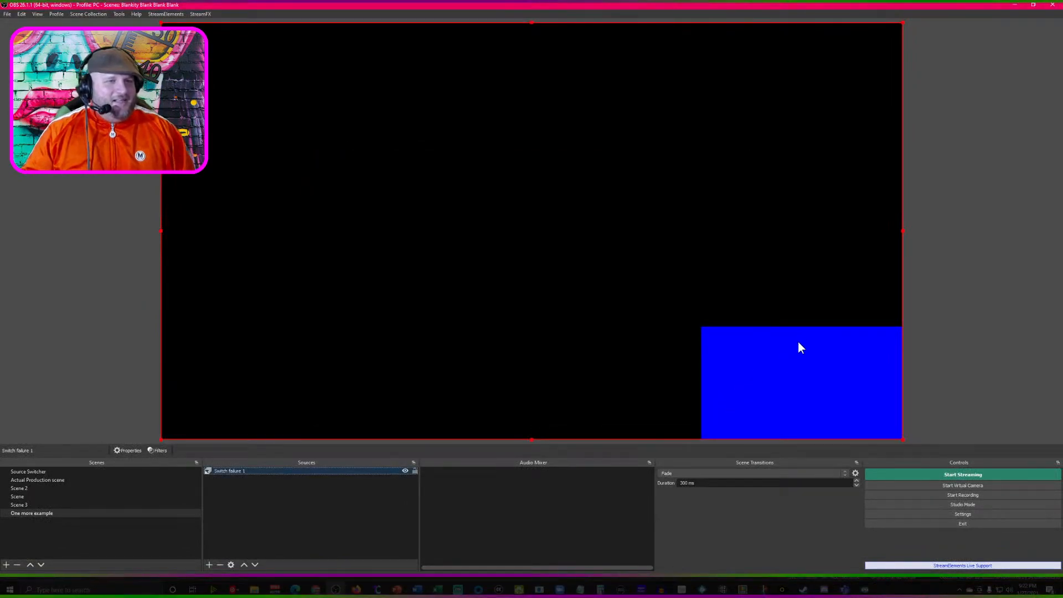